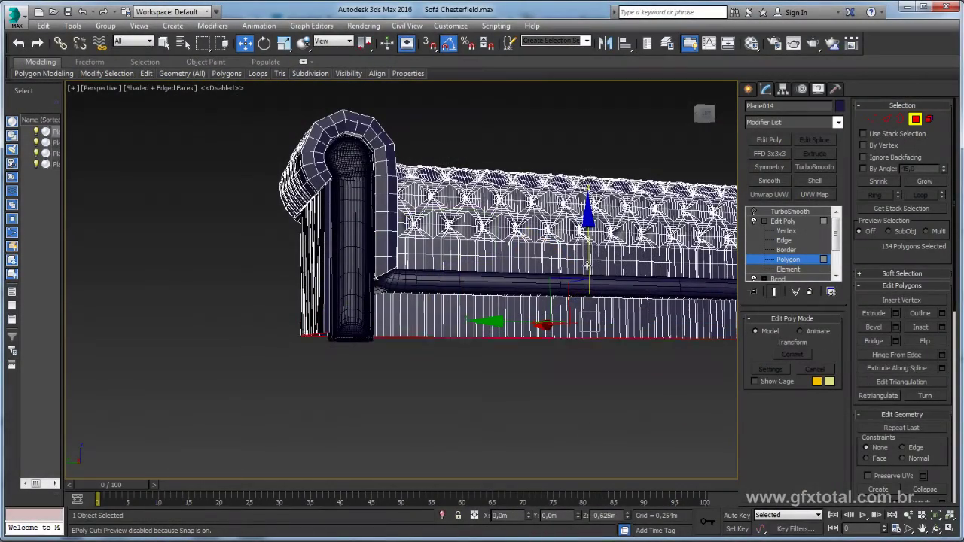
# Step: Lower the front base rail's bottom polygons slightly, comparing against the Chesterfield reference photos
pyautogui.moveTo(587, 266); pyautogui.dragTo(585, 269)
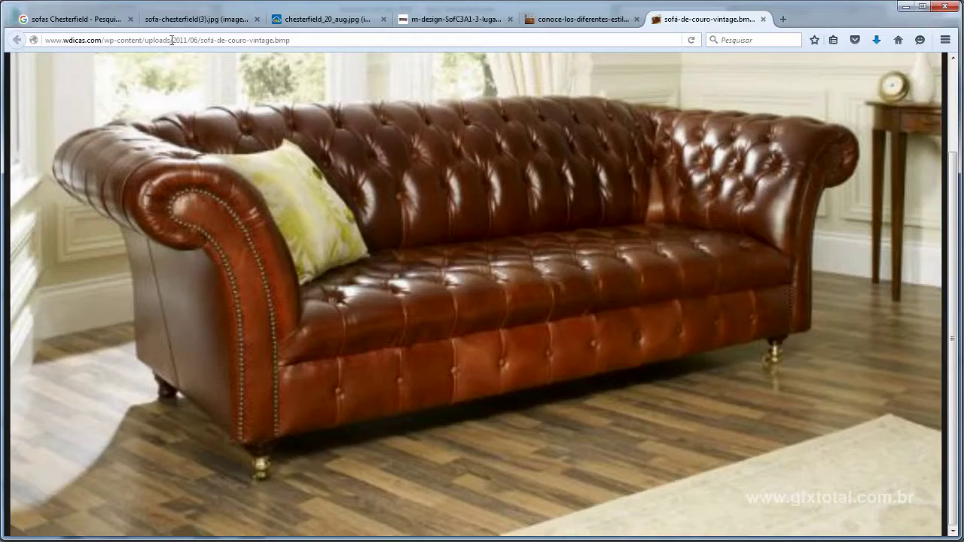
pyautogui.click(181, 20)
pyautogui.click(328, 20)
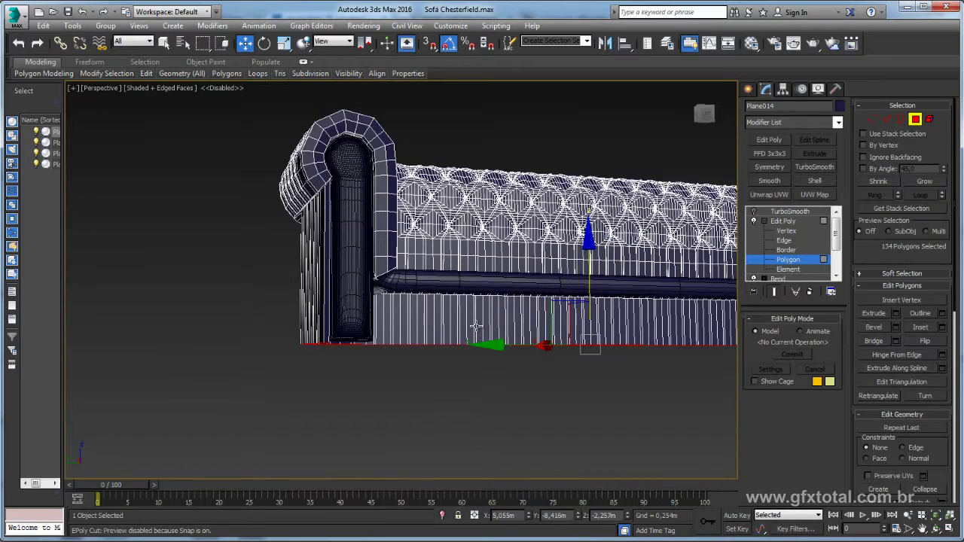
# Step: Nudge the bottom polygons slightly, then orbit to a front view of the arm
pyautogui.moveTo(589, 270); pyautogui.dragTo(587, 269)
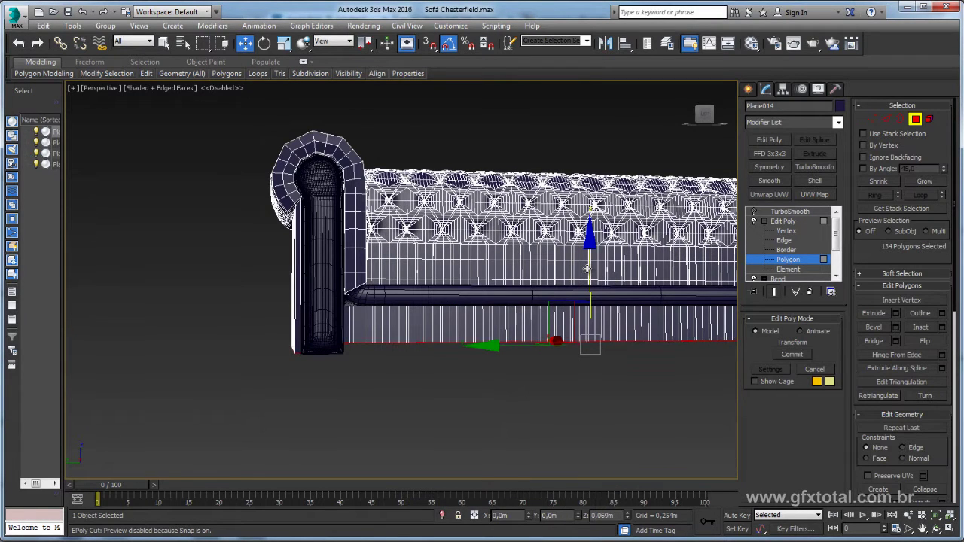
pyautogui.keyDown('alt'); pyautogui.moveTo(586, 269); pyautogui.dragTo(331, 258, button='middle'); pyautogui.keyUp('alt')
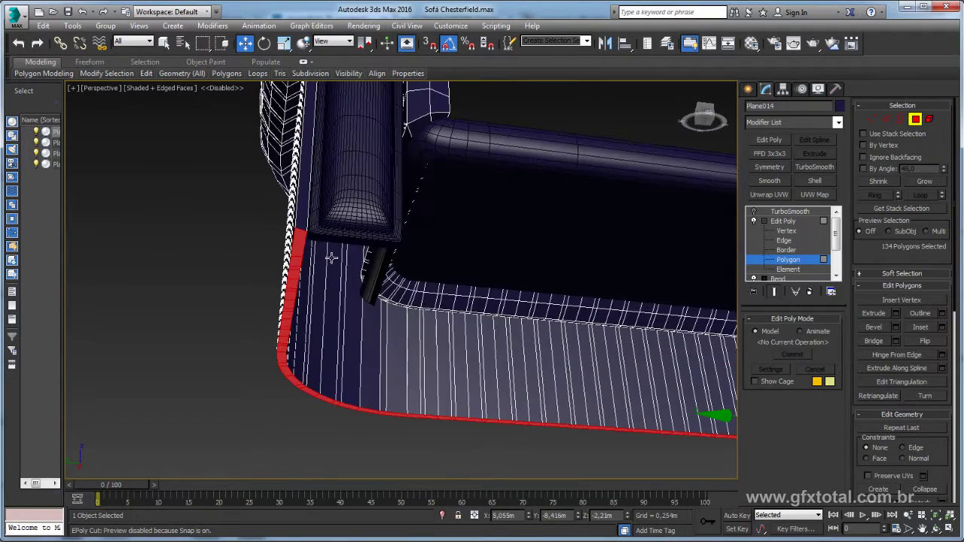
pyautogui.keyDown('alt'); pyautogui.moveTo(573, 249); pyautogui.dragTo(633, 259, button='middle'); pyautogui.keyUp('alt')
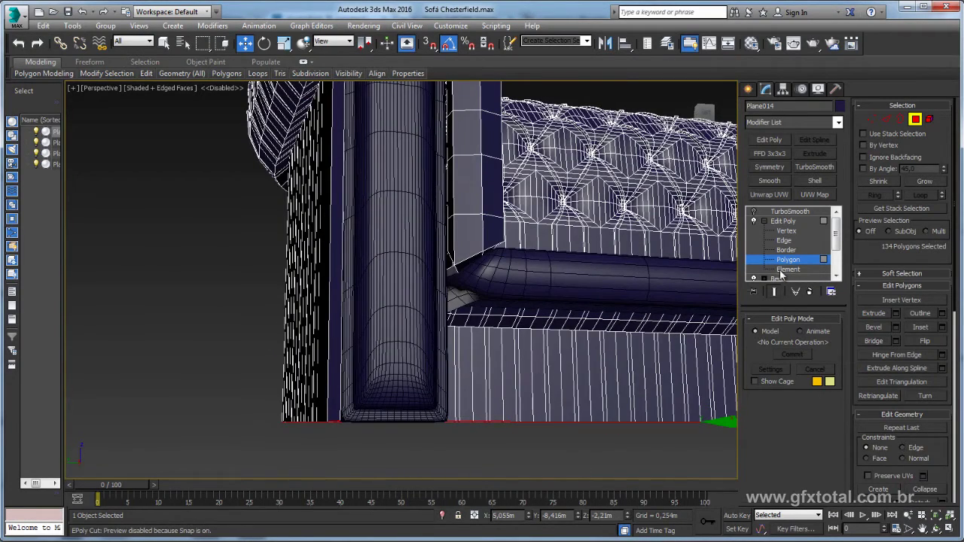
# Step: Select the ring of vertical edges across the front base and arm
pyautogui.click(784, 240)
pyautogui.click(317, 388)
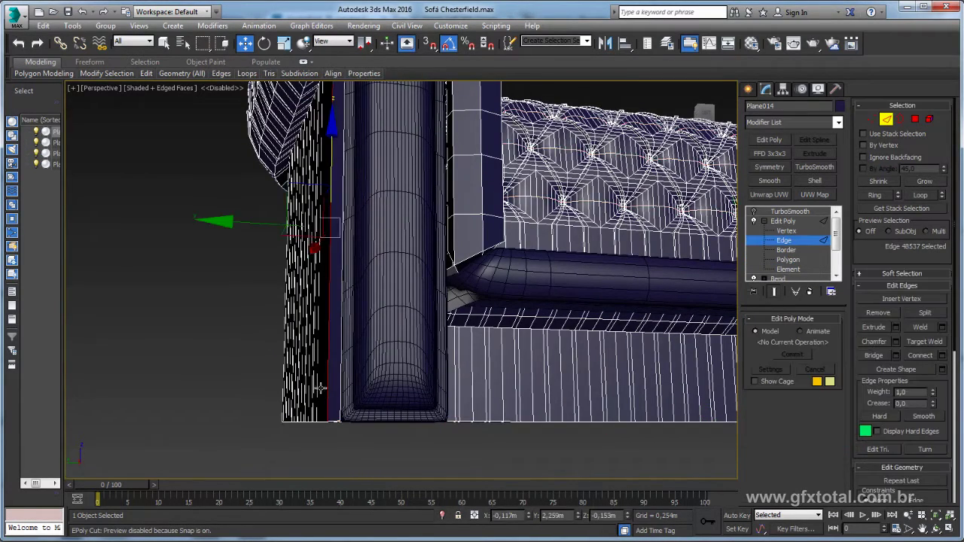
pyautogui.keyDown('shift'); pyautogui.click(317, 390); pyautogui.keyUp('shift')
pyautogui.scroll(-2, 346, 393)
pyautogui.scroll(-1, 378, 396)
pyautogui.scroll(-3, 467, 376)
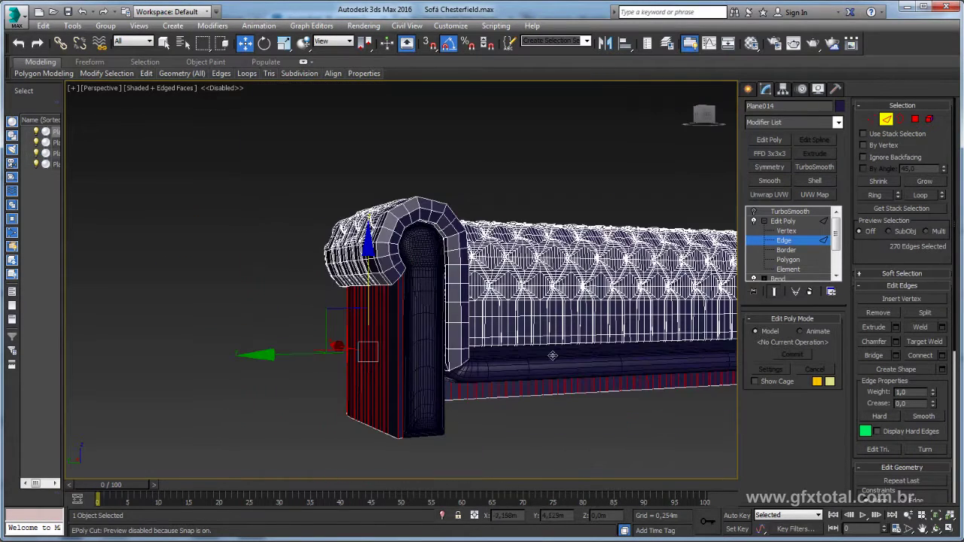
# Step: Connect the edge ring with 4 segments and pinch 84
pyautogui.click(942, 356)
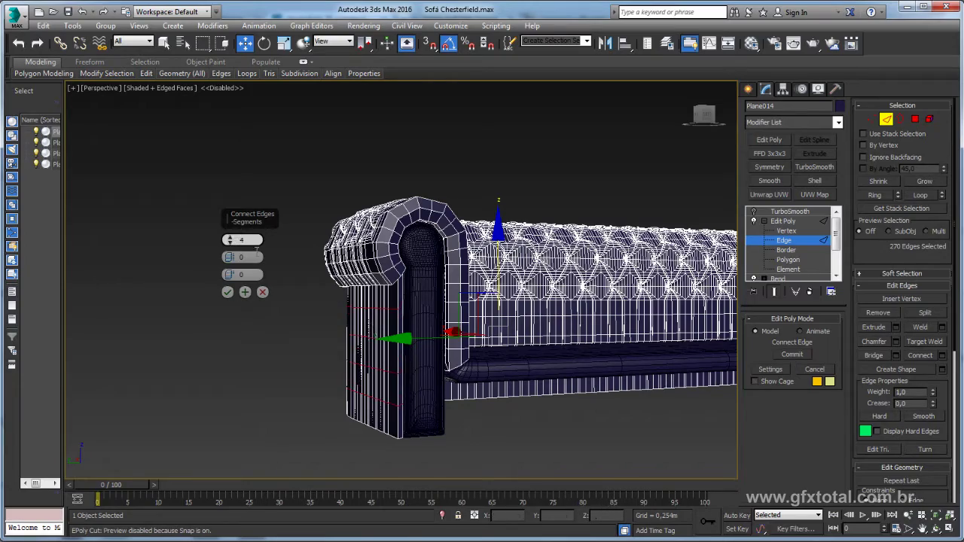
pyautogui.moveTo(230, 256); pyautogui.dragTo(223, 79)
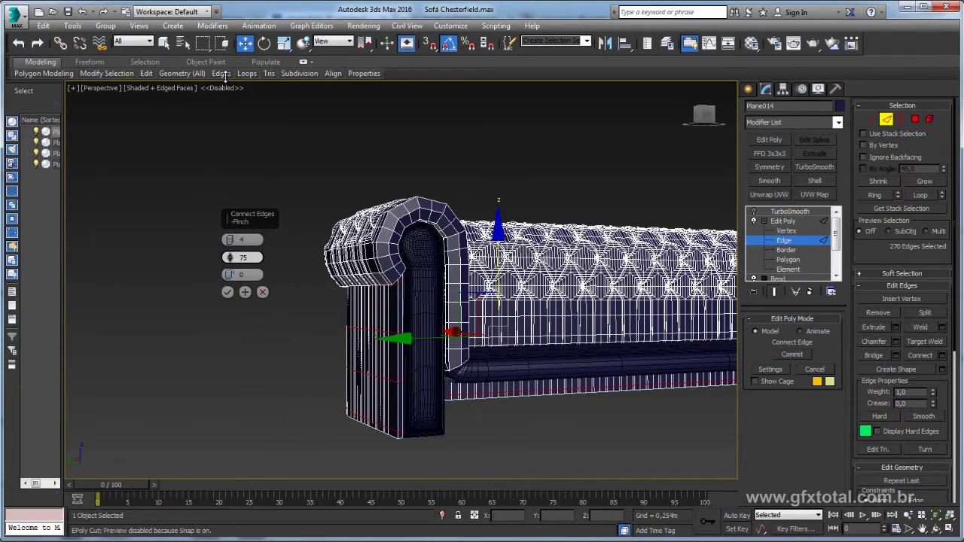
pyautogui.scroll(3, 344, 272)
pyautogui.scroll(2, 344, 272)
pyautogui.scroll(2, 366, 247)
pyautogui.keyDown('alt'); pyautogui.moveTo(366, 247); pyautogui.dragTo(256, 228, button='middle'); pyautogui.keyUp('alt')
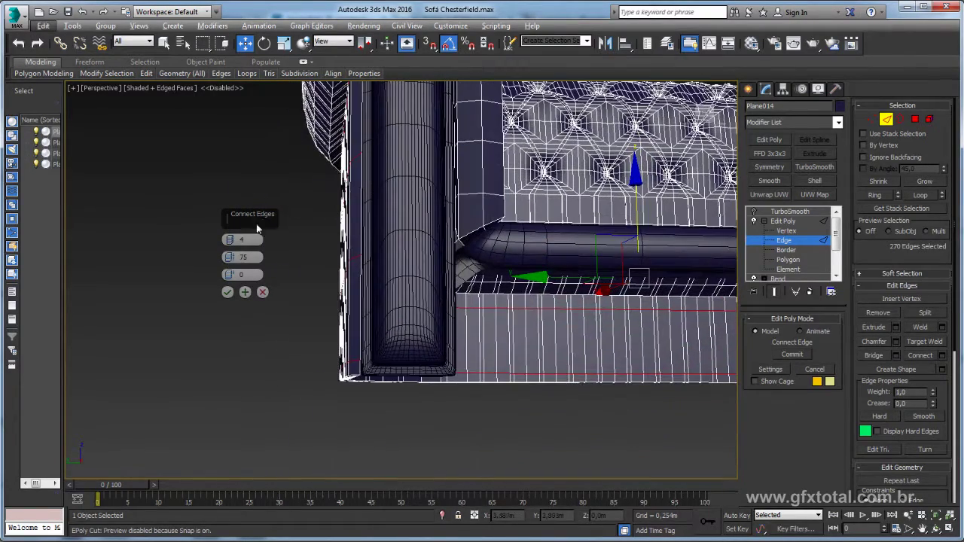
pyautogui.click(228, 291)
# Step: Leave Edge mode and return to the TurboSmooth result
pyautogui.moveTo(737, 295); pyautogui.dragTo(599, 332, button='middle')
pyautogui.click(783, 220)
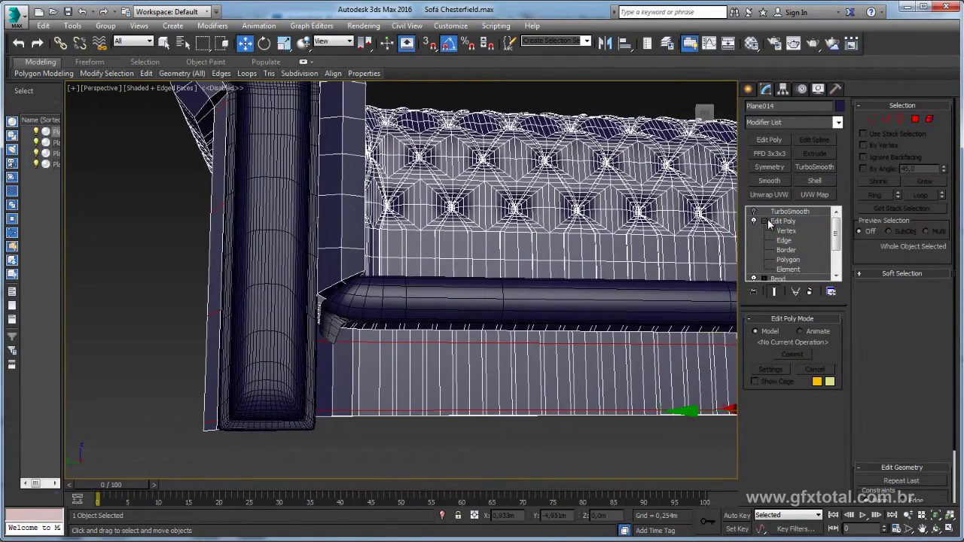
pyautogui.click(764, 221)
pyautogui.click(782, 212)
# Step: Deselect the sofa and turn off Edged Faces for plain smooth shading
pyautogui.scroll(-2, 339, 288)
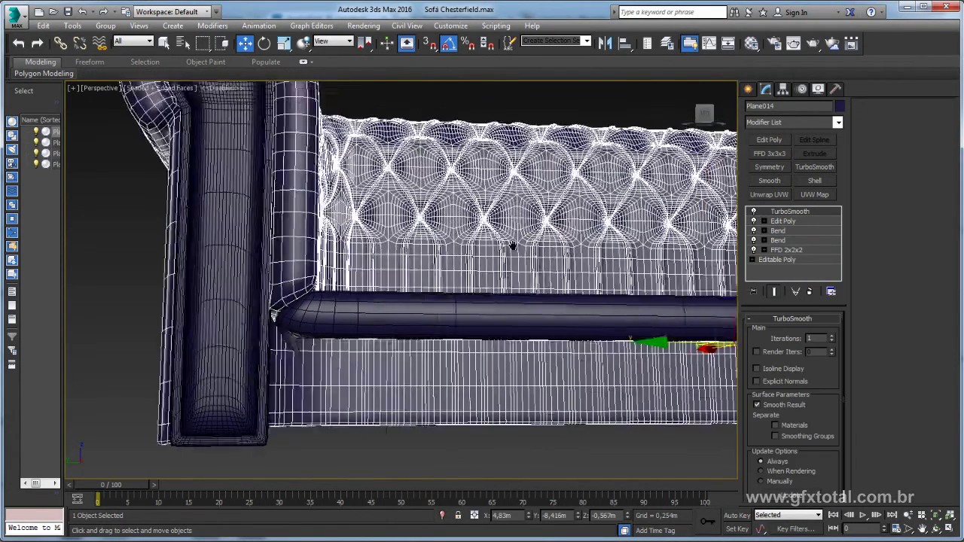
pyautogui.scroll(-5, 338, 288)
pyautogui.click(448, 316)
pyautogui.moveTo(339, 288)
pyautogui.mouseDown(button='middle')
pyautogui.moveTo(422, 338)
pyautogui.moveTo(472, 334)
pyautogui.moveTo(312, 288)
pyautogui.moveTo(502, 330)
pyautogui.moveTo(357, 311)
pyautogui.moveTo(392, 299)
pyautogui.mouseUp(button='middle')
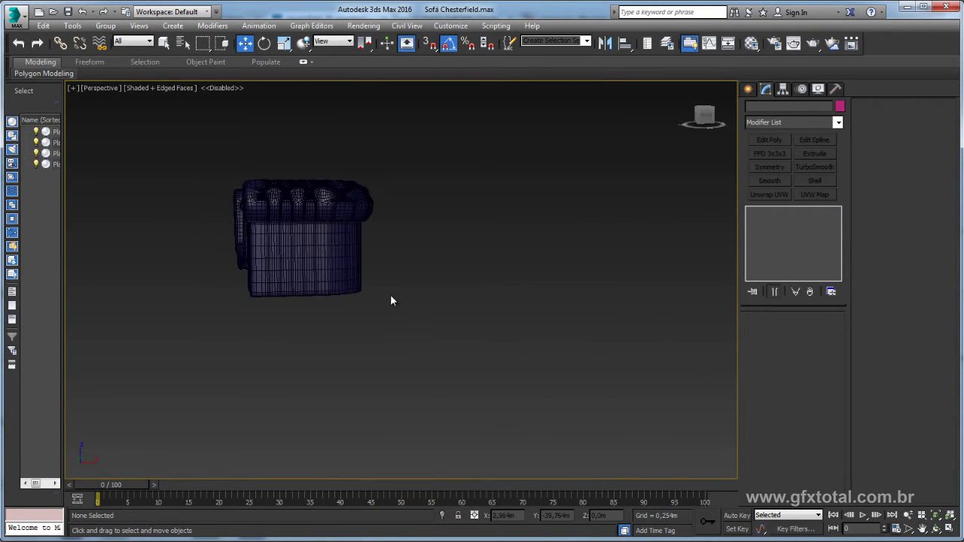
pyautogui.press('F4')
# Step: Orbit around the smoothed sofa to a front view and select its base object
pyautogui.scroll(4, 321, 248)
pyautogui.moveTo(321, 247)
pyautogui.keyDown('alt'); pyautogui.mouseDown(button='middle')
pyautogui.moveTo(201, 228)
pyautogui.moveTo(193, 258)
pyautogui.moveTo(480, 258)
pyautogui.mouseUp(button='middle'); pyautogui.keyUp('alt')
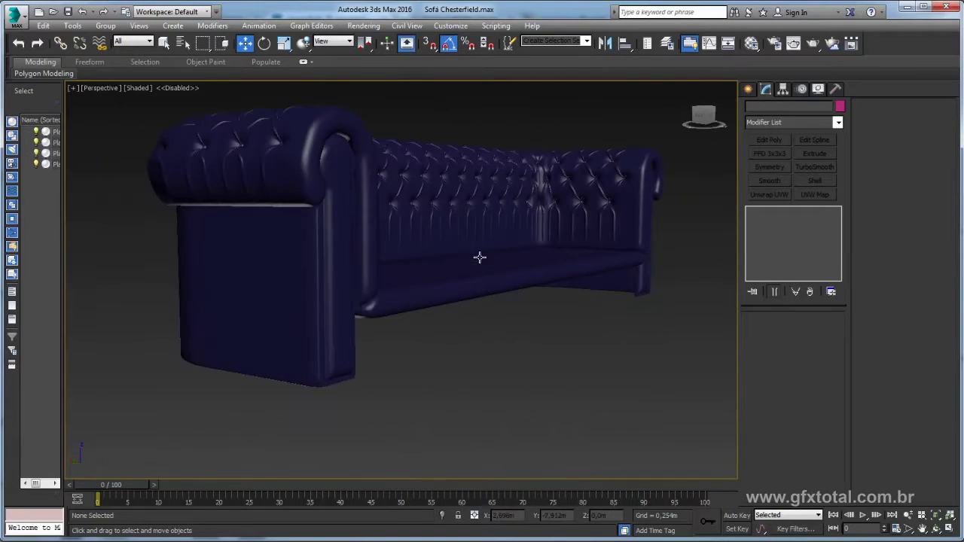
pyautogui.keyDown('alt'); pyautogui.moveTo(275, 239); pyautogui.dragTo(394, 331, button='middle'); pyautogui.keyUp('alt')
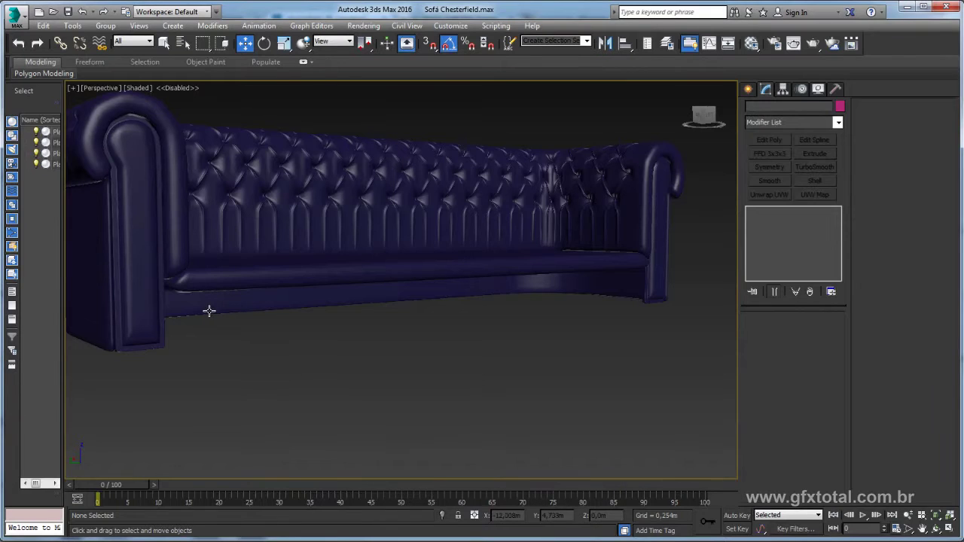
pyautogui.click(210, 311)
pyautogui.moveTo(209, 311)
pyautogui.keyDown('alt'); pyautogui.mouseDown(button='middle')
pyautogui.moveTo(229, 345)
pyautogui.moveTo(213, 351)
pyautogui.moveTo(287, 311)
pyautogui.mouseUp(button='middle'); pyautogui.keyUp('alt')
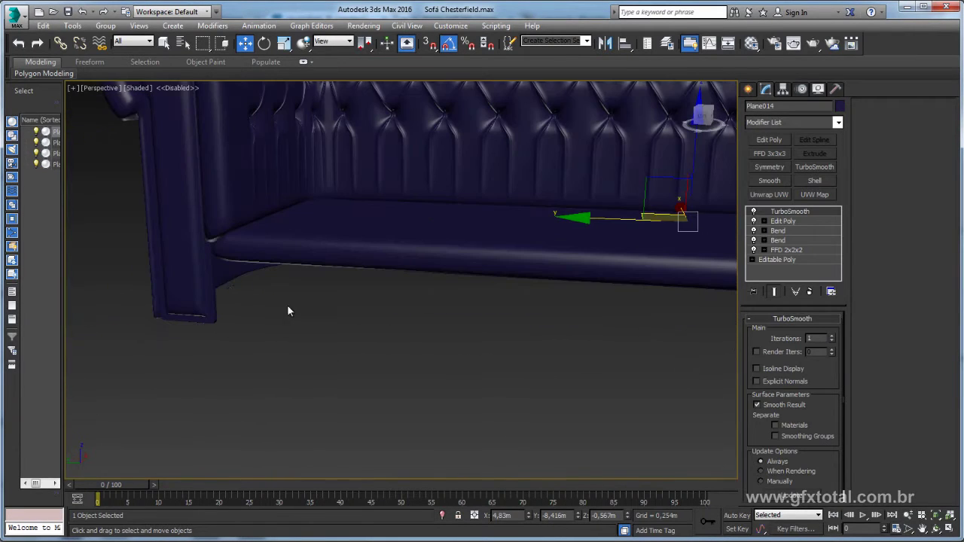
# Step: Select Plane016 and enter Polygon level of its Editable Poly with edged faces shown
pyautogui.click(208, 287)
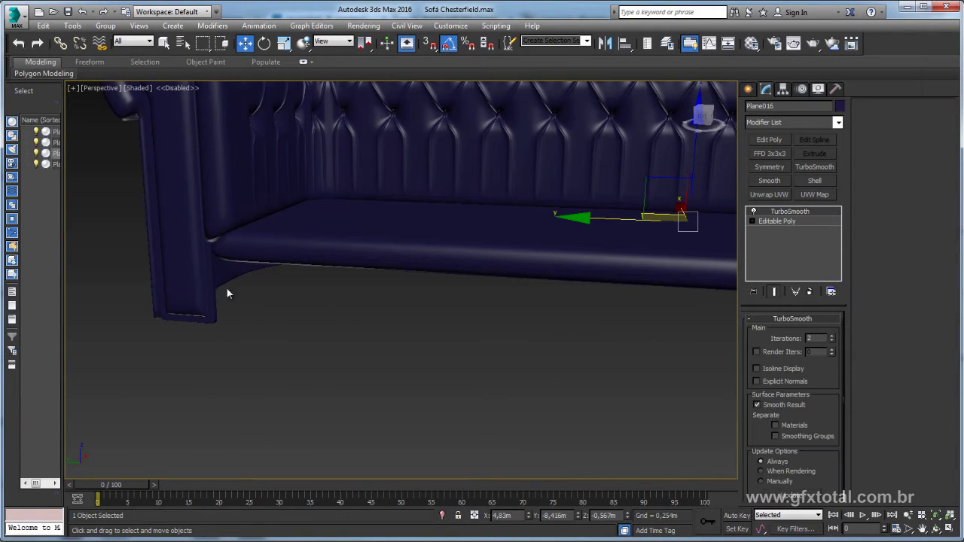
pyautogui.click(750, 93)
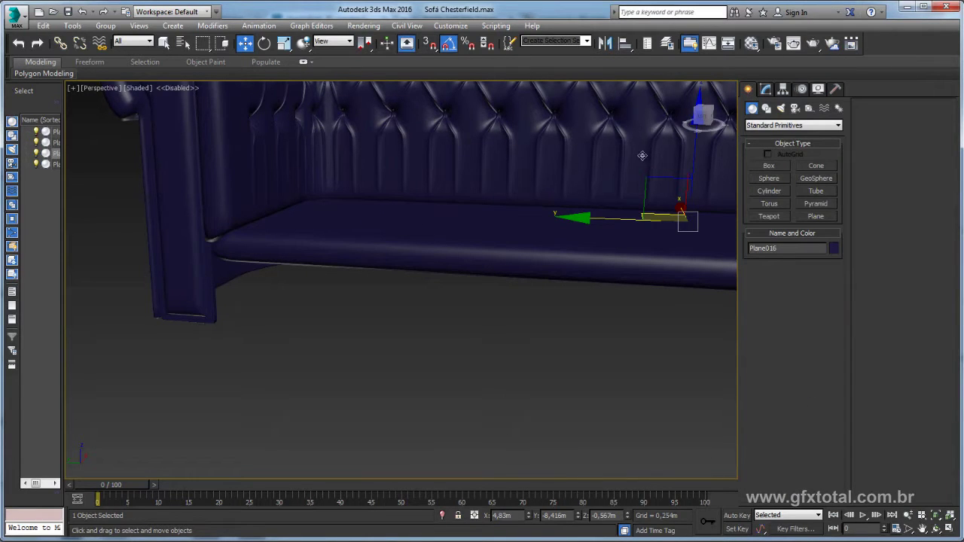
pyautogui.click(766, 89)
pyautogui.press('F4')
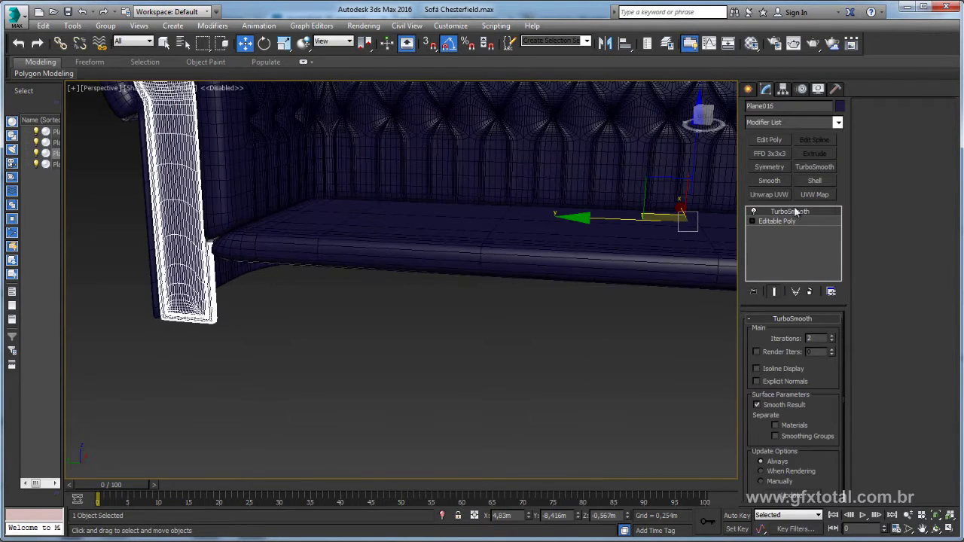
pyautogui.click(786, 221)
pyautogui.click(805, 332)
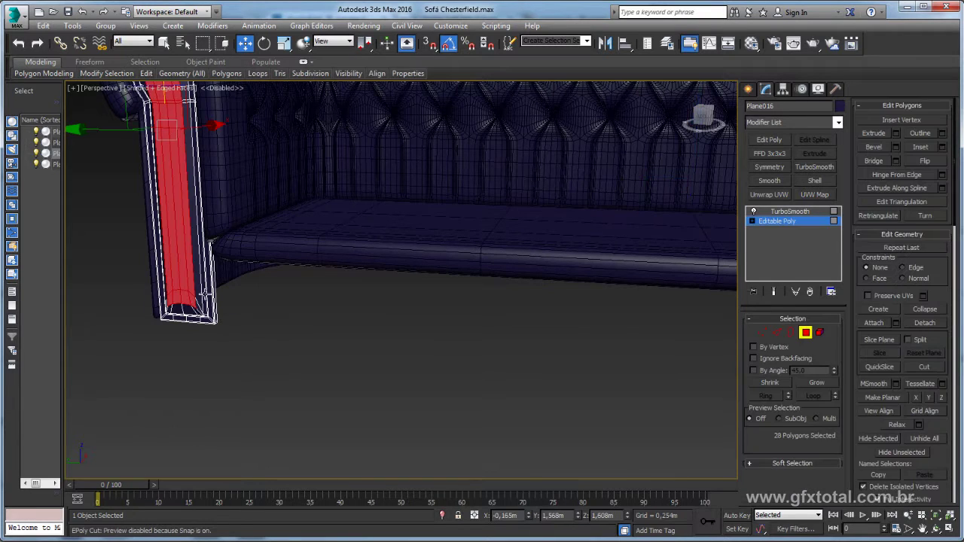
# Step: Select the polygon loop along the arm edge and Shift-drag a copy along X
pyautogui.click(216, 312)
pyautogui.scroll(3, 218, 306)
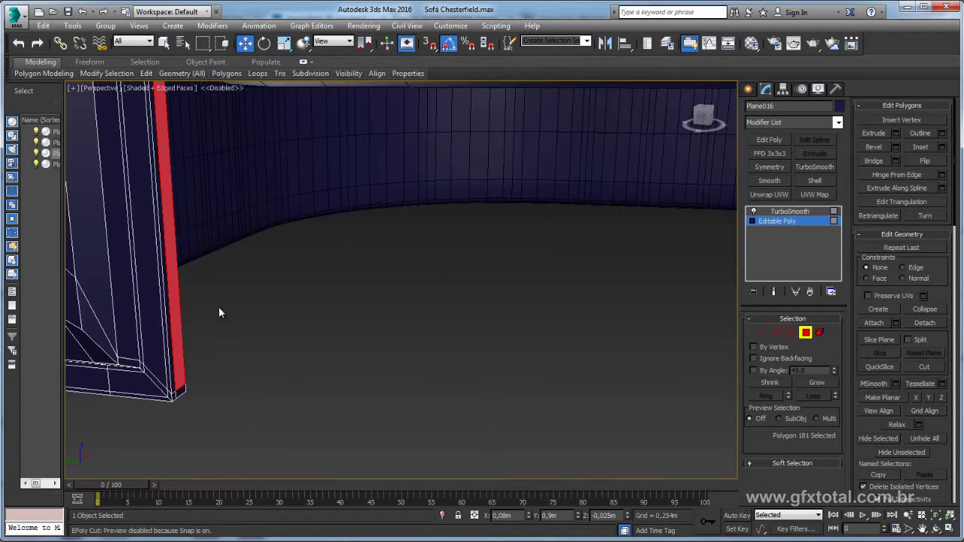
pyautogui.scroll(2, 216, 332)
pyautogui.keyDown('alt'); pyautogui.moveTo(216, 332); pyautogui.dragTo(180, 434, button='middle'); pyautogui.keyUp('alt')
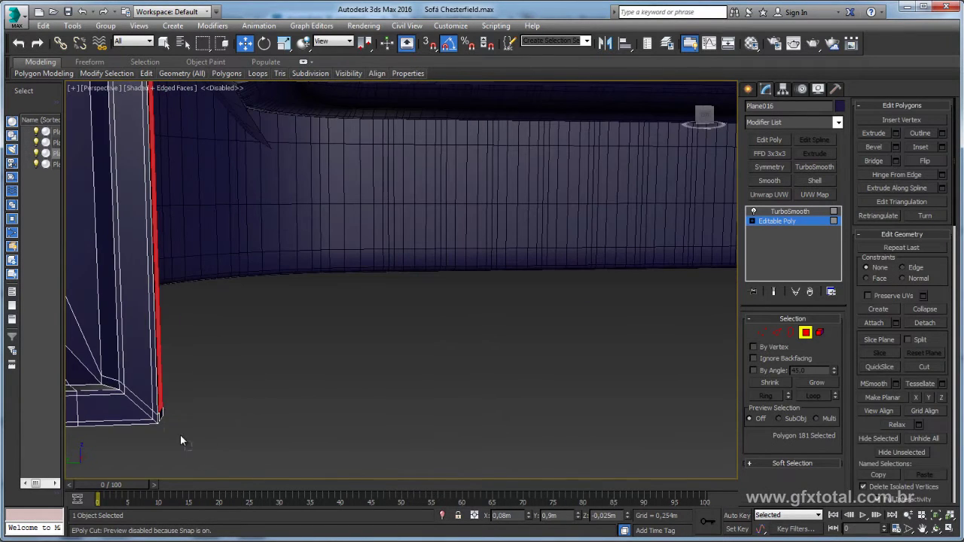
pyautogui.keyDown('shift'); pyautogui.click(153, 382); pyautogui.keyUp('shift')
pyautogui.keyDown('alt'); pyautogui.moveTo(152, 383); pyautogui.dragTo(199, 326, button='middle'); pyautogui.keyUp('alt')
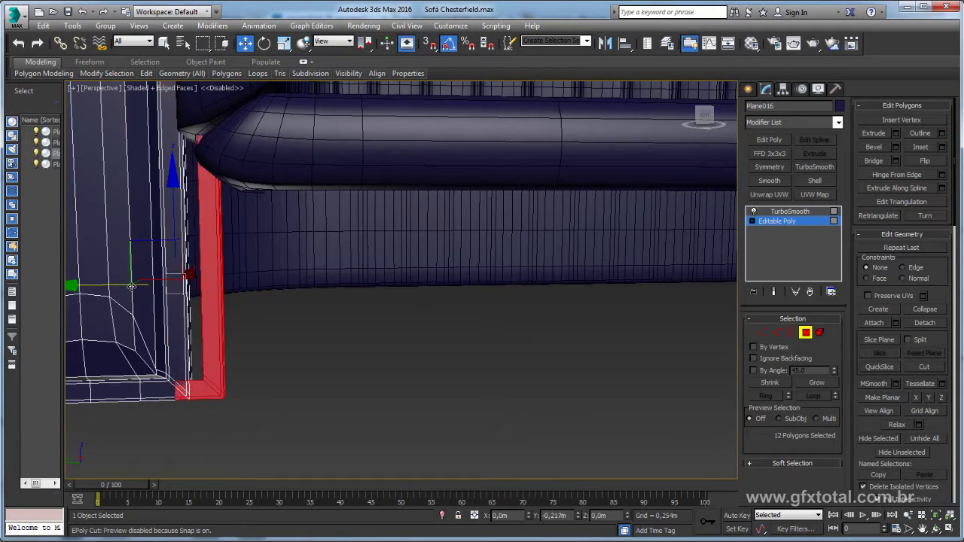
pyautogui.keyDown('shift'); pyautogui.moveTo(186, 277); pyautogui.dragTo(249, 276); pyautogui.keyUp('shift')
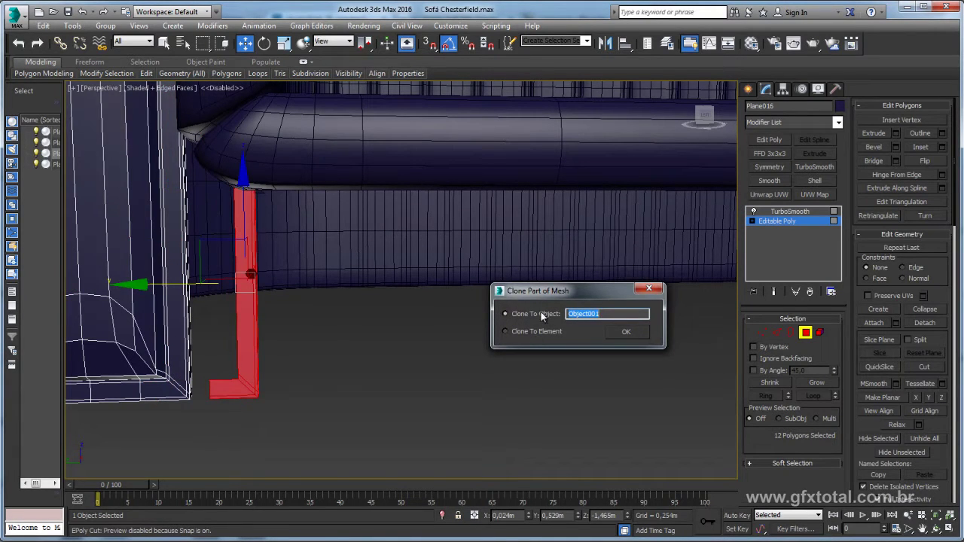
# Step: Accept the clone as Object001 and select the new leg piece
pyautogui.click(628, 333)
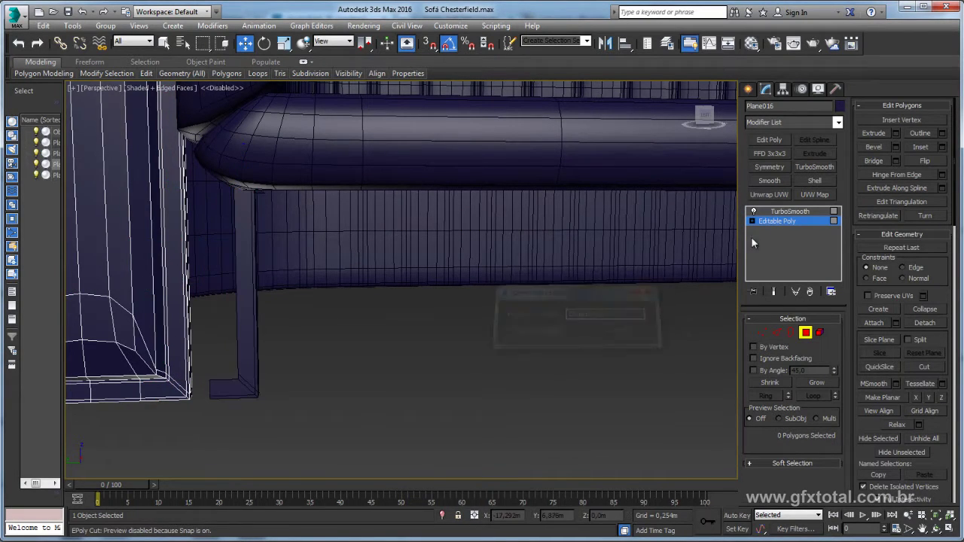
pyautogui.click(783, 212)
pyautogui.click(242, 353)
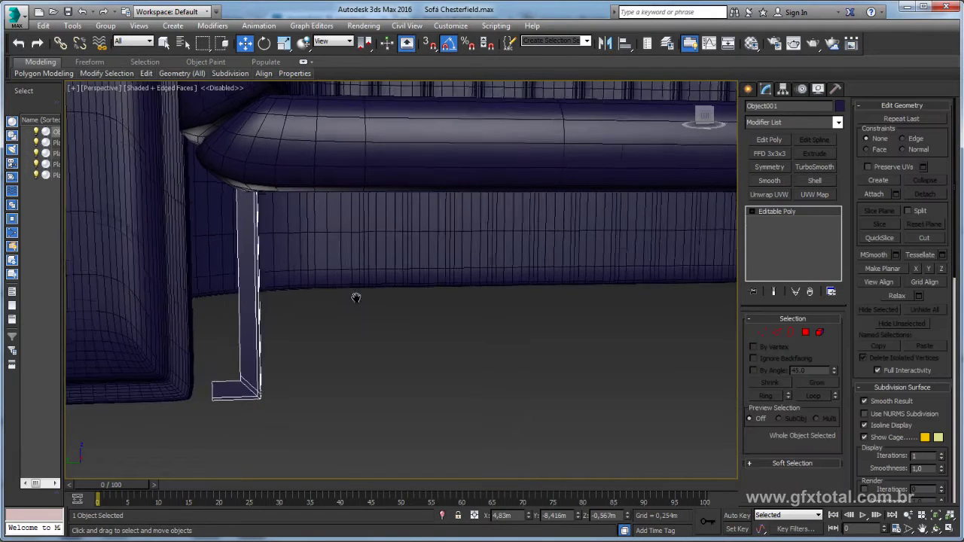
pyautogui.scroll(-4, 426, 307)
# Step: Marquee-select the leg's five foot vertices and move them slightly down on Z
pyautogui.press('1')
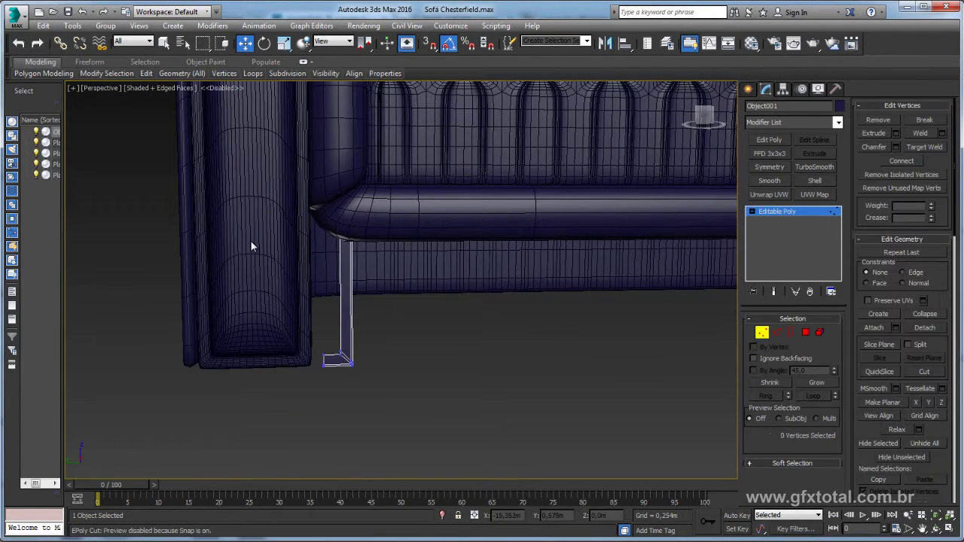
pyautogui.scroll(-2, 457, 150)
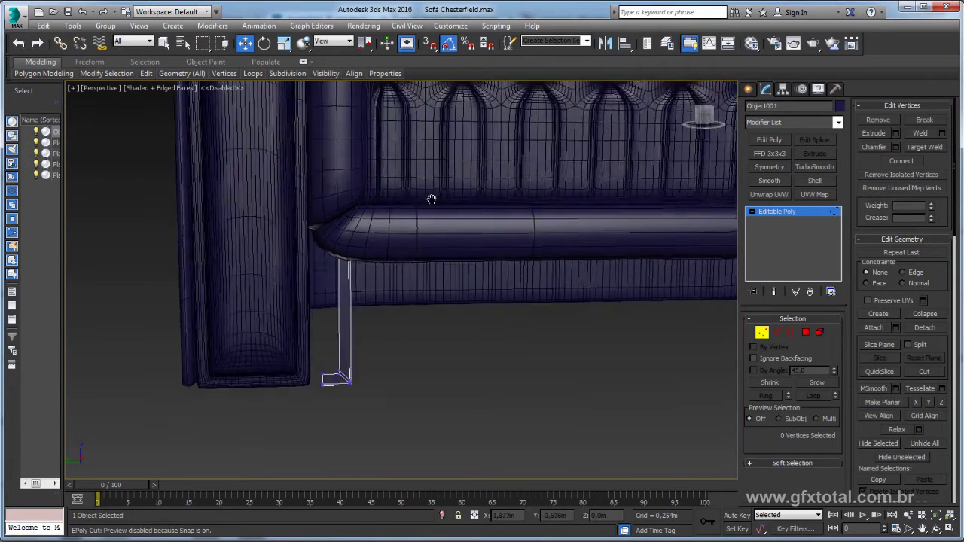
pyautogui.scroll(-2, 482, 120)
pyautogui.moveTo(375, 138); pyautogui.dragTo(400, 159)
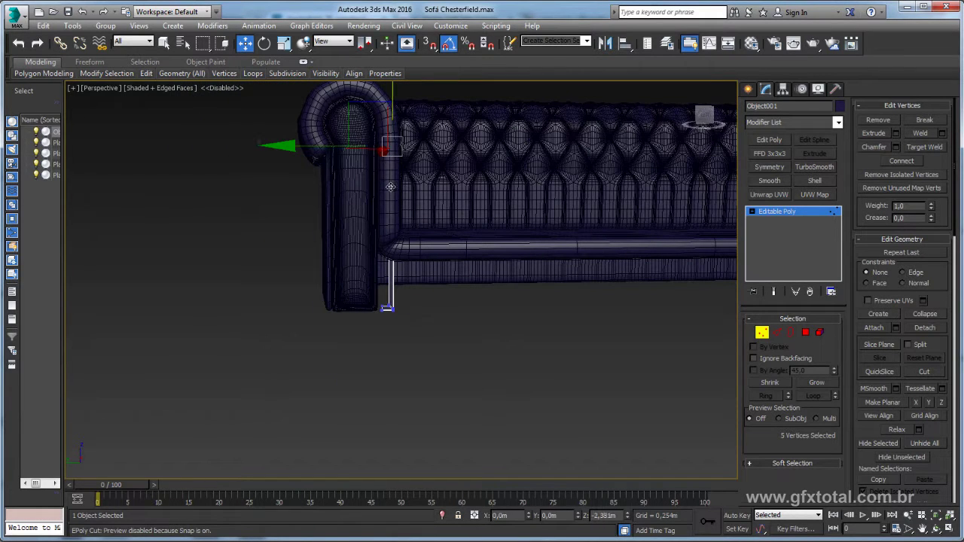
pyautogui.scroll(2, 390, 223)
pyautogui.scroll(2, 405, 279)
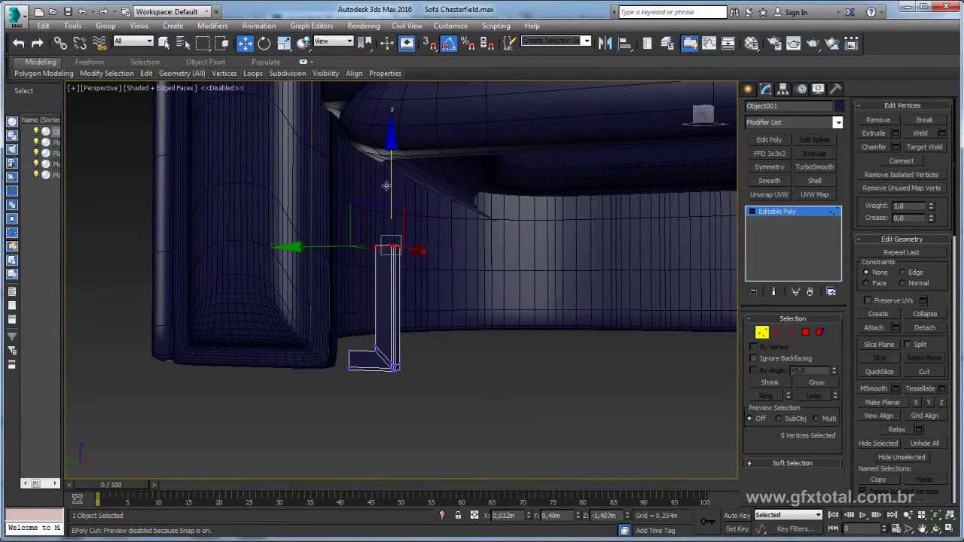
pyautogui.keyDown('alt'); pyautogui.moveTo(391, 220); pyautogui.dragTo(450, 254, button='middle'); pyautogui.keyUp('alt')
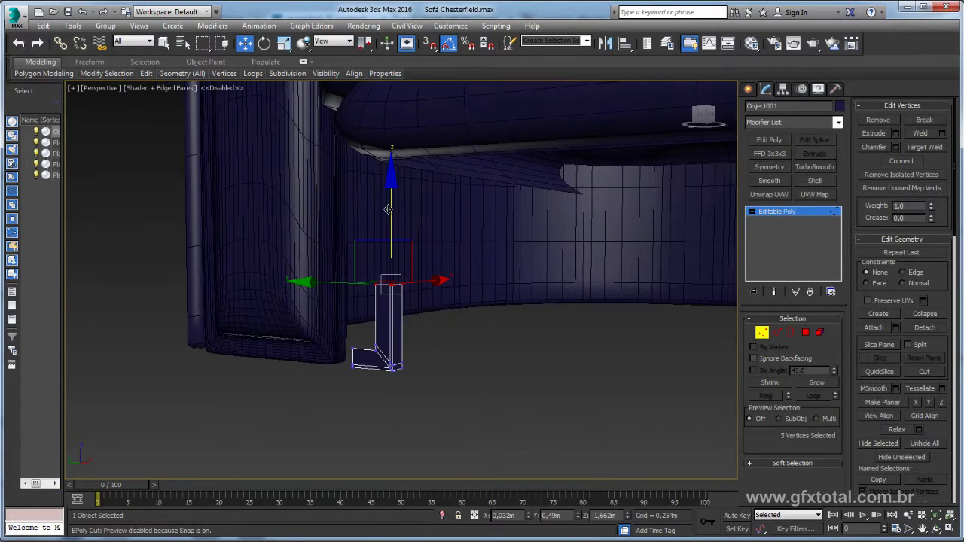
pyautogui.moveTo(388, 209); pyautogui.dragTo(390, 220)
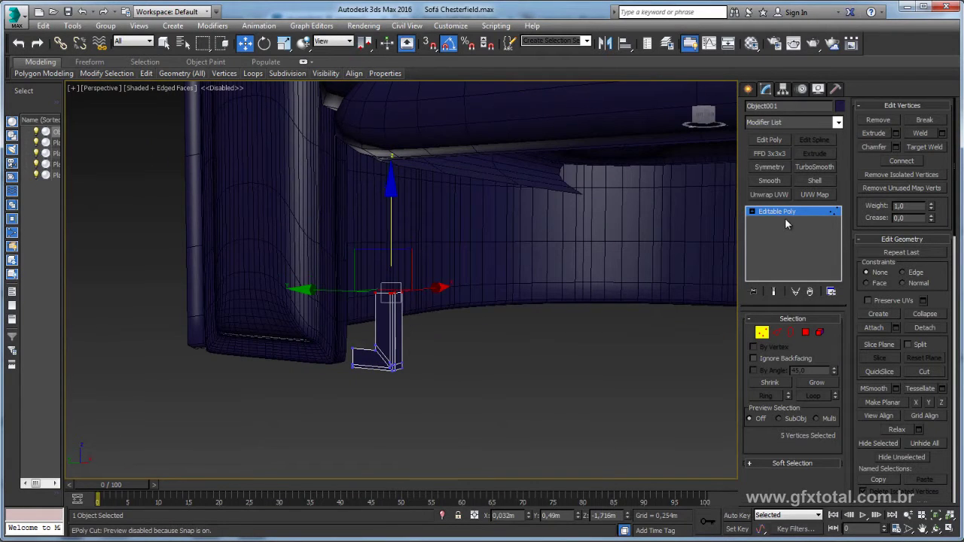
# Step: Add a Symmetry modifier mirrored on the Y axis with Flip on
pyautogui.click(769, 166)
pyautogui.click(787, 341)
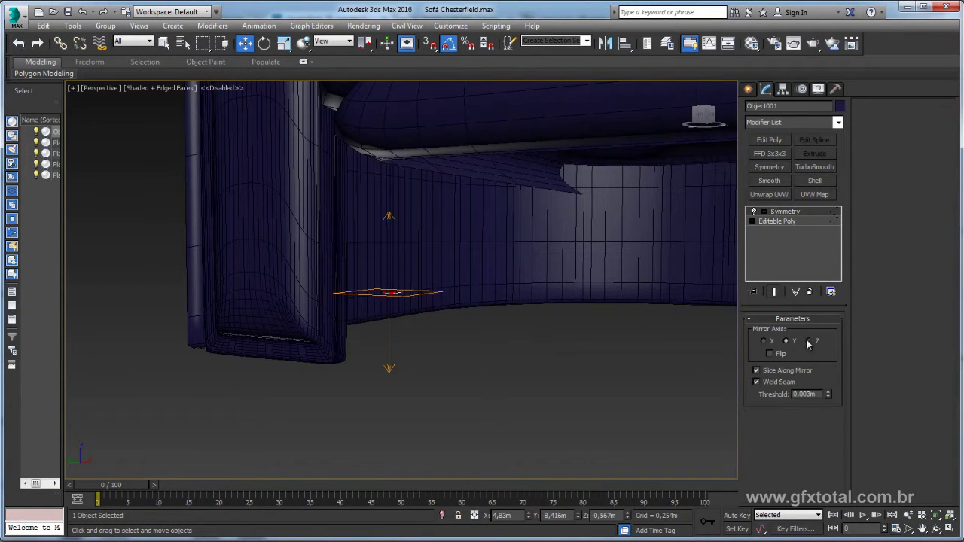
pyautogui.click(809, 341)
pyautogui.click(787, 341)
pyautogui.click(769, 354)
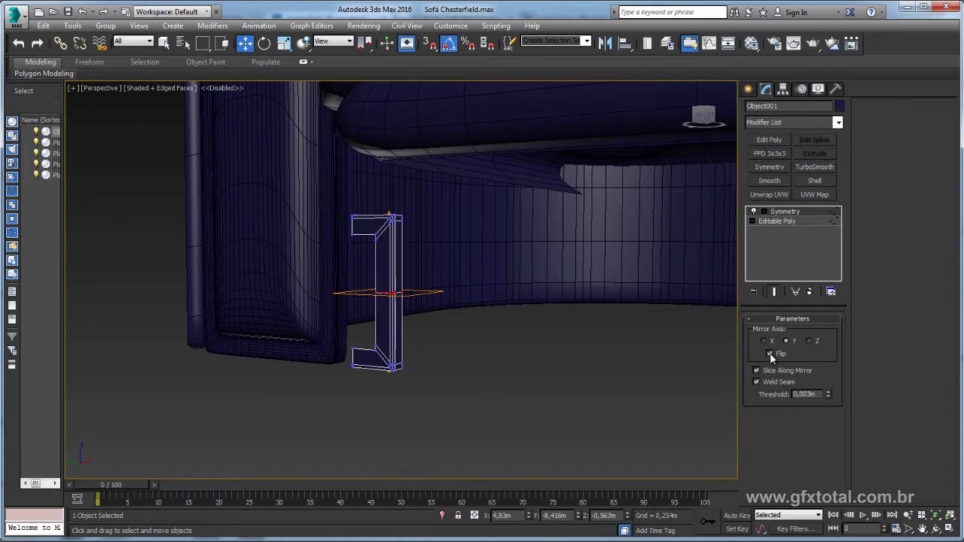
# Step: Reposition the Mirror gizmo, then convert the piece to Editable Poly
pyautogui.click(764, 211)
pyautogui.click(783, 221)
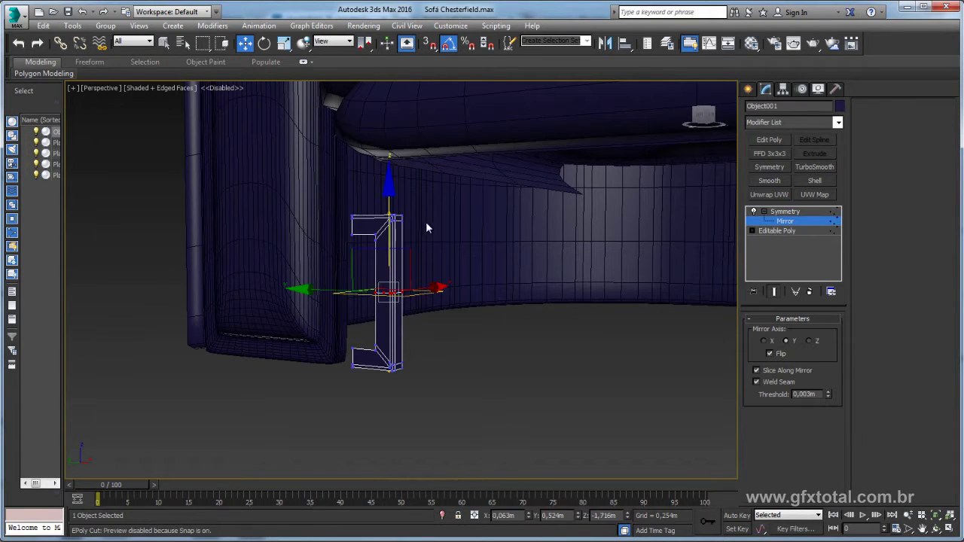
pyautogui.moveTo(388, 212)
pyautogui.mouseDown()
pyautogui.moveTo(387, 189)
pyautogui.moveTo(392, 216)
pyautogui.mouseUp()
pyautogui.scroll(3, 391, 255)
pyautogui.scroll(3, 380, 264)
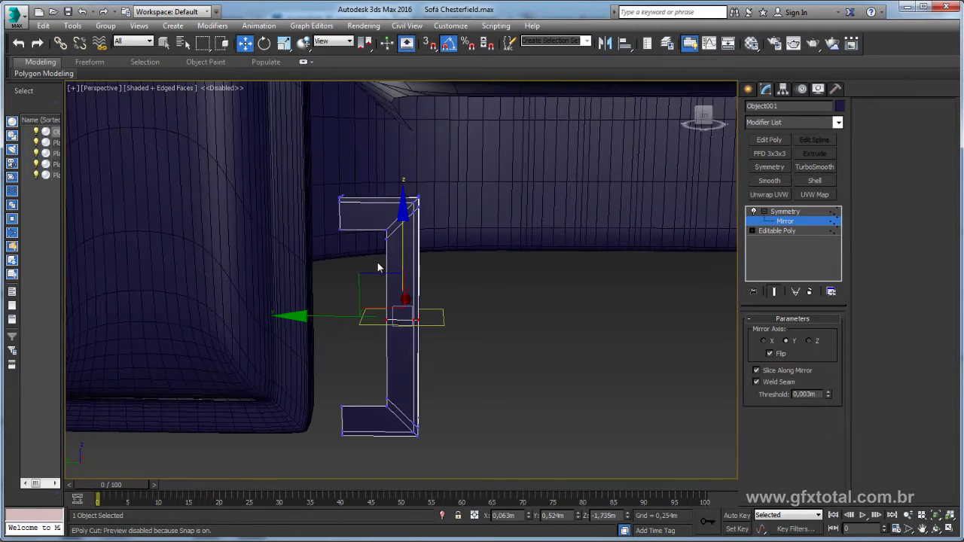
pyautogui.rightClick(389, 257)
pyautogui.click(534, 380)
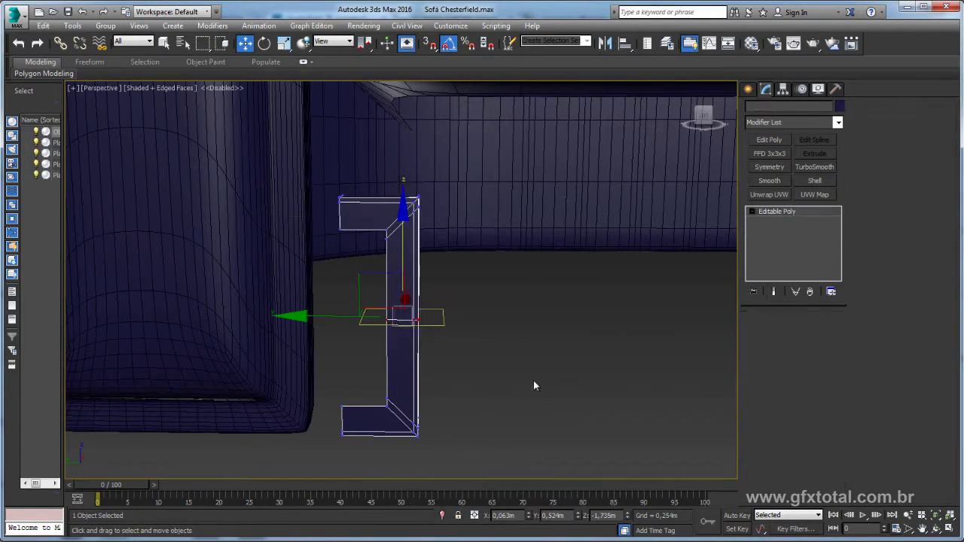
# Step: Select the bracket's side edge loop, minus top and bottom edges, and Shift-drag it out on Y
pyautogui.click(776, 333)
pyautogui.doubleClick(388, 276)
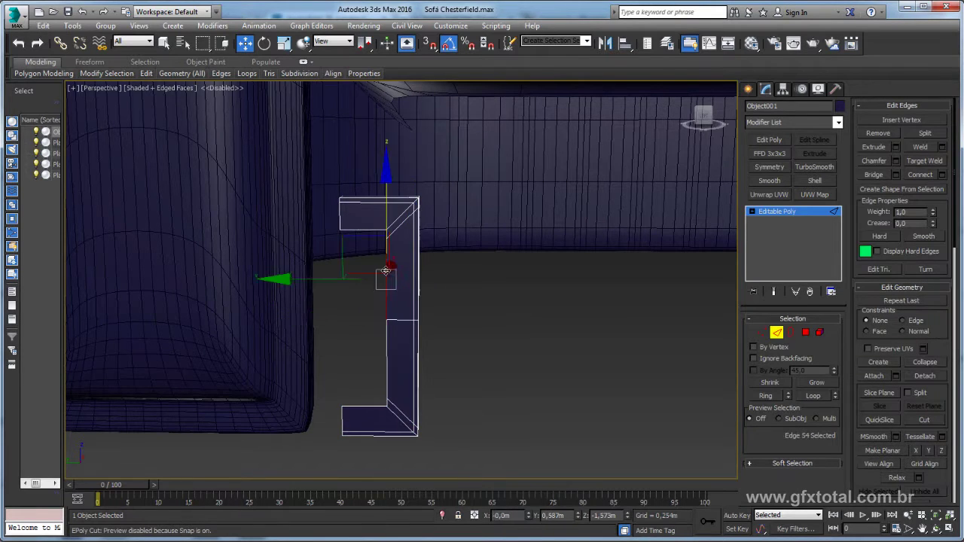
pyautogui.keyDown('alt'); pyautogui.moveTo(390, 276); pyautogui.dragTo(357, 233, button='middle'); pyautogui.keyUp('alt')
pyautogui.keyDown('alt'); pyautogui.click(358, 229); pyautogui.keyUp('alt')
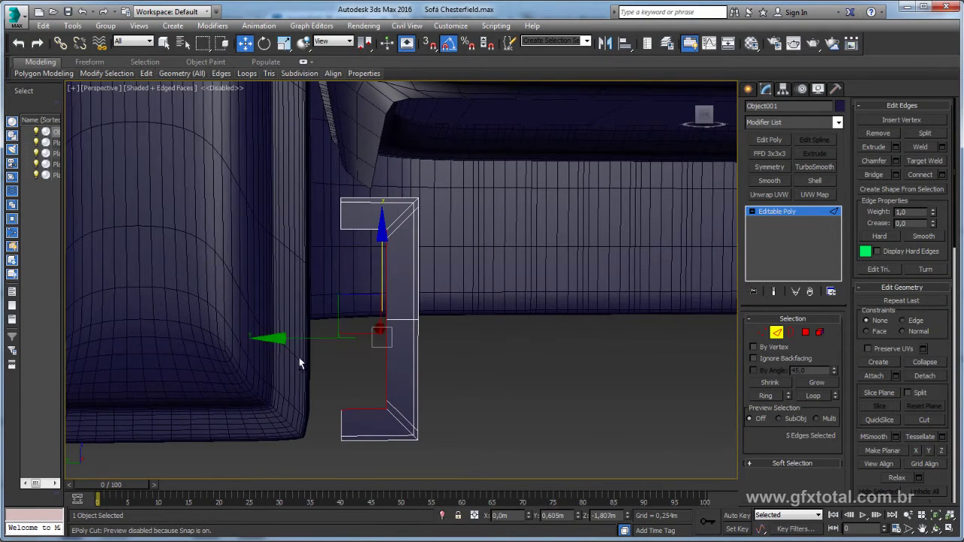
pyautogui.keyDown('alt'); pyautogui.click(364, 407); pyautogui.keyUp('alt')
pyautogui.keyDown('shift'); pyautogui.moveTo(318, 324); pyautogui.dragTo(260, 324); pyautogui.keyUp('shift')
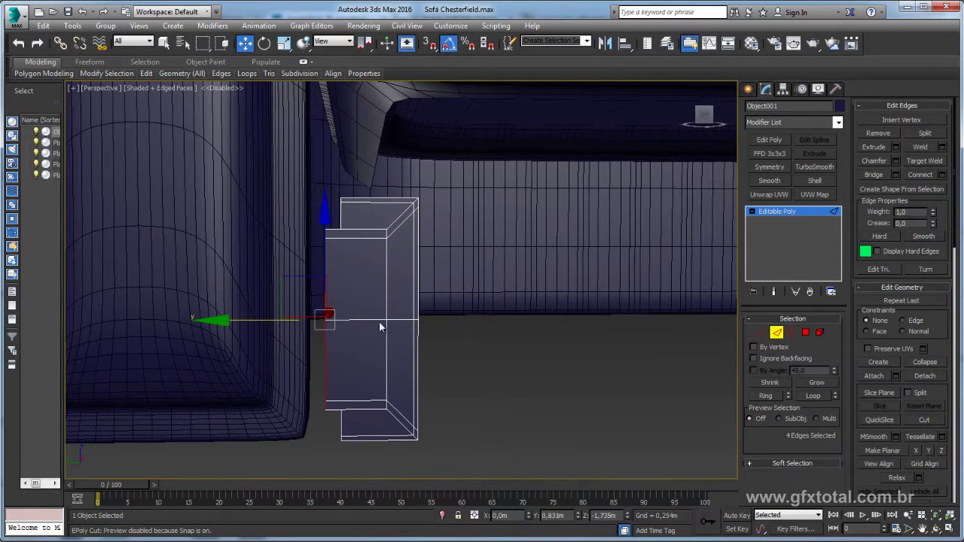
# Step: Snap the extruded vertices inward and weld the overlapping corner vertices
pyautogui.click(762, 332)
pyautogui.keyDown('alt'); pyautogui.moveTo(354, 248); pyautogui.dragTo(320, 237, button='middle'); pyautogui.keyUp('alt')
pyautogui.press('s')
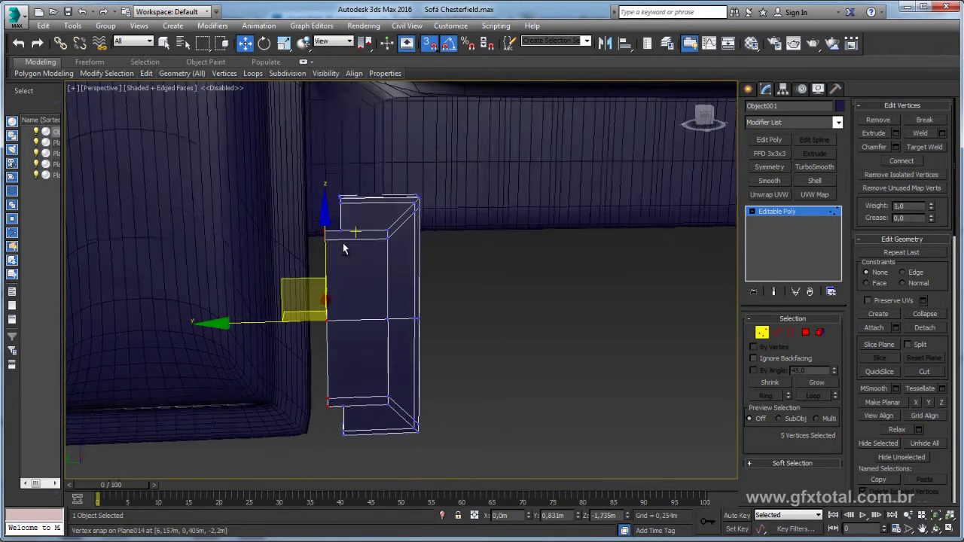
pyautogui.scroll(3, 316, 242)
pyautogui.scroll(3, 316, 242)
pyautogui.moveTo(364, 214); pyautogui.dragTo(424, 211)
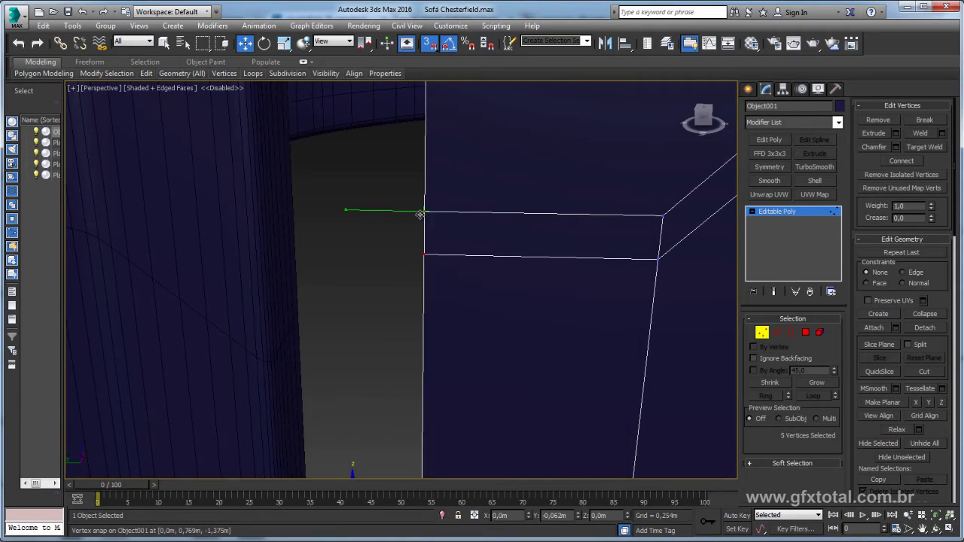
pyautogui.scroll(-4, 392, 167)
pyautogui.moveTo(433, 446); pyautogui.dragTo(433, 448)
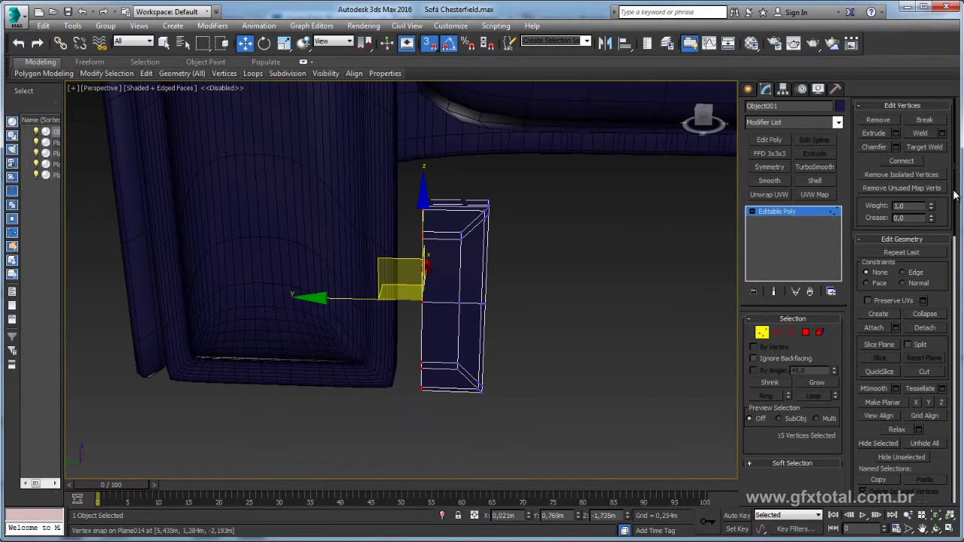
pyautogui.click(920, 134)
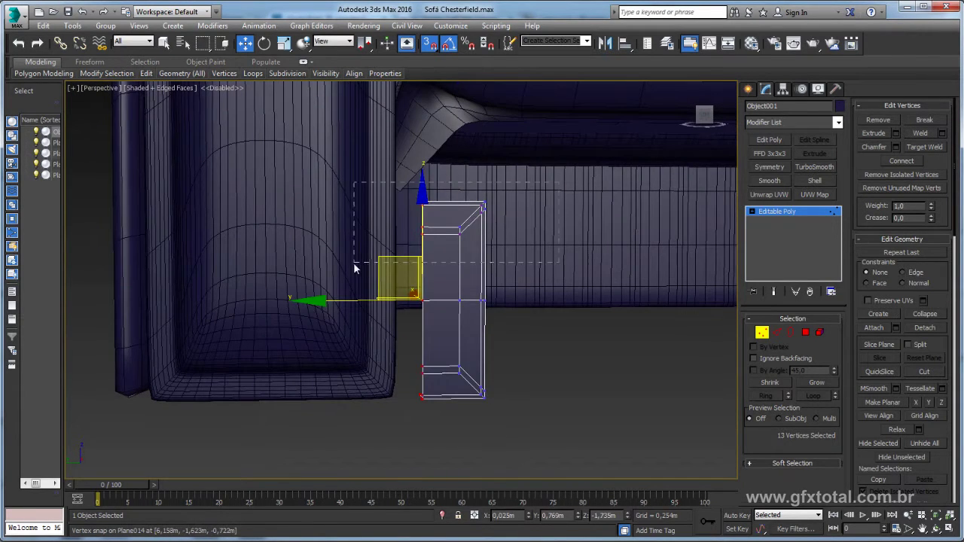
# Step: Raise the top vertices on Z so the box reaches the sofa arm's underside
pyautogui.moveTo(354, 264); pyautogui.dragTo(354, 264)
pyautogui.moveTo(476, 191); pyautogui.dragTo(468, 230, button='middle')
pyautogui.moveTo(446, 188); pyautogui.dragTo(442, 104)
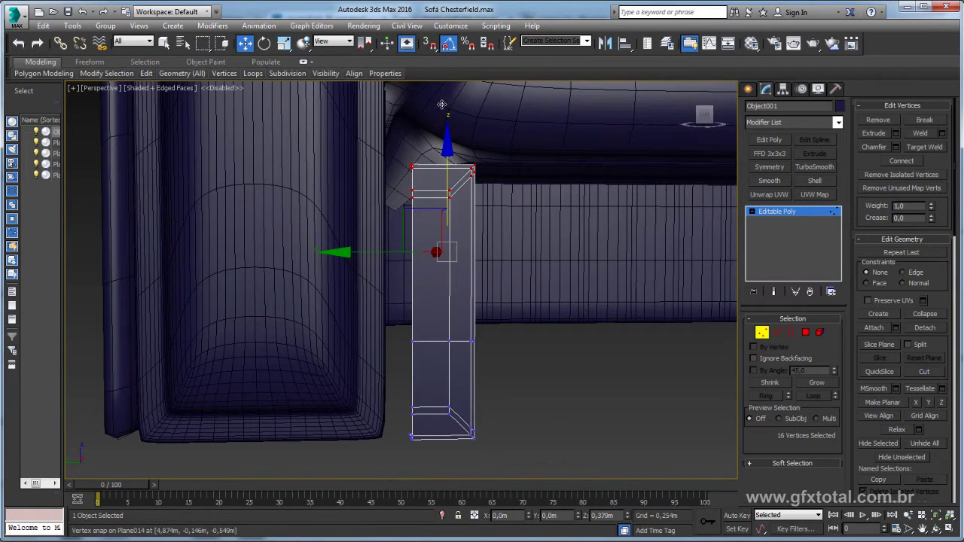
pyautogui.keyDown('alt'); pyautogui.moveTo(442, 104); pyautogui.dragTo(378, 193, button='middle'); pyautogui.keyUp('alt')
# Step: Slide the box along the sofa front until it sits against the right arm
pyautogui.moveTo(438, 206)
pyautogui.keyDown('alt'); pyautogui.mouseDown(button='middle')
pyautogui.moveTo(457, 182)
pyautogui.moveTo(438, 220)
pyautogui.mouseUp(button='middle'); pyautogui.keyUp('alt')
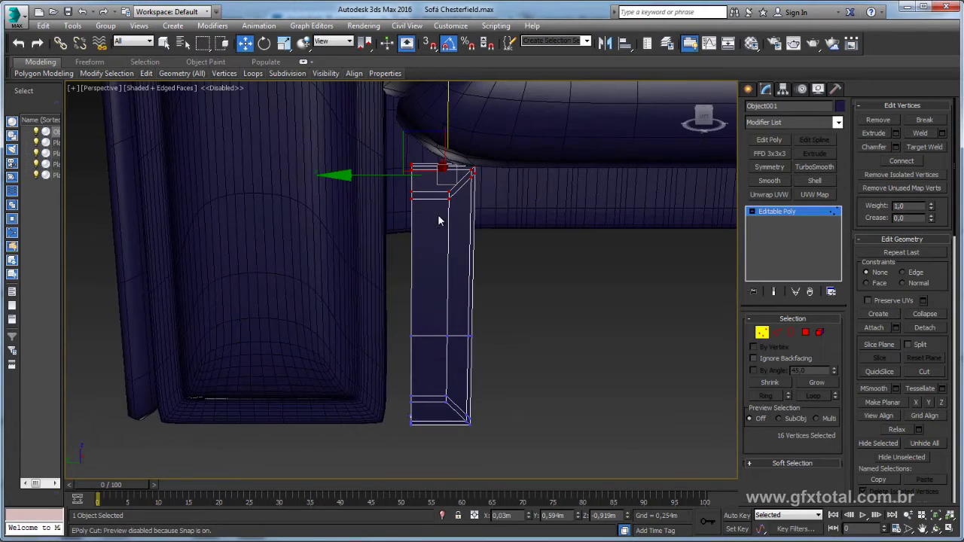
pyautogui.click(820, 332)
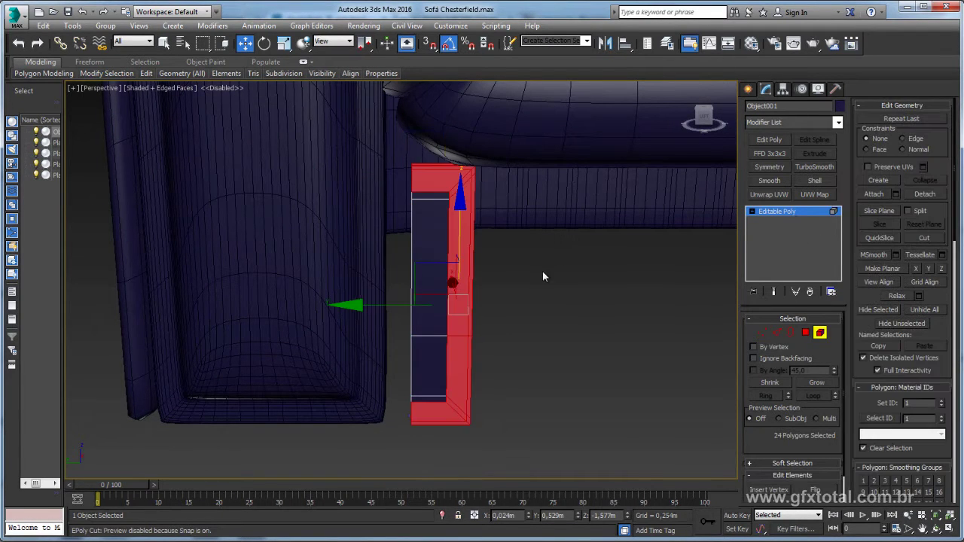
pyautogui.scroll(-5, 422, 320)
pyautogui.scroll(-4, 362, 309)
pyautogui.scroll(-2, 316, 315)
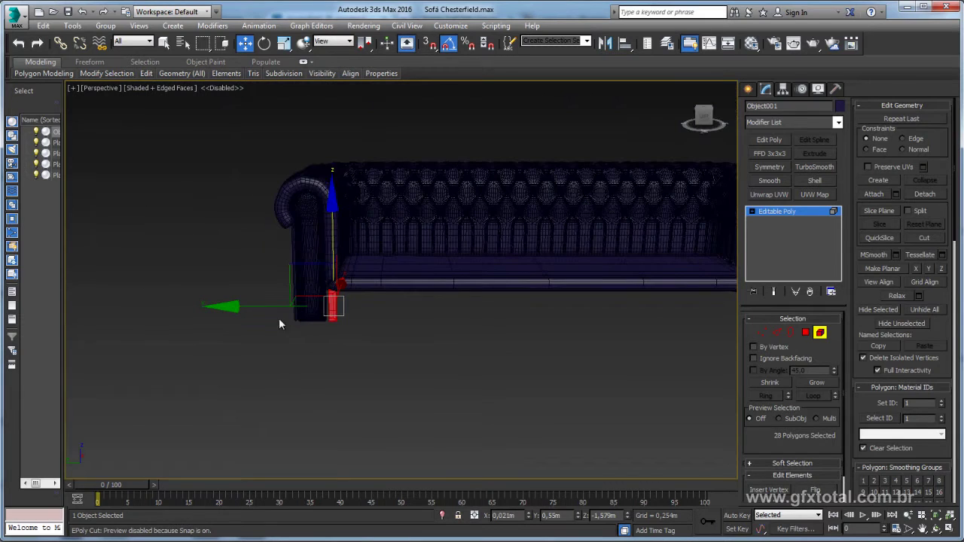
pyautogui.moveTo(255, 307); pyautogui.dragTo(588, 311)
pyautogui.moveTo(588, 311); pyautogui.dragTo(393, 320, button='middle')
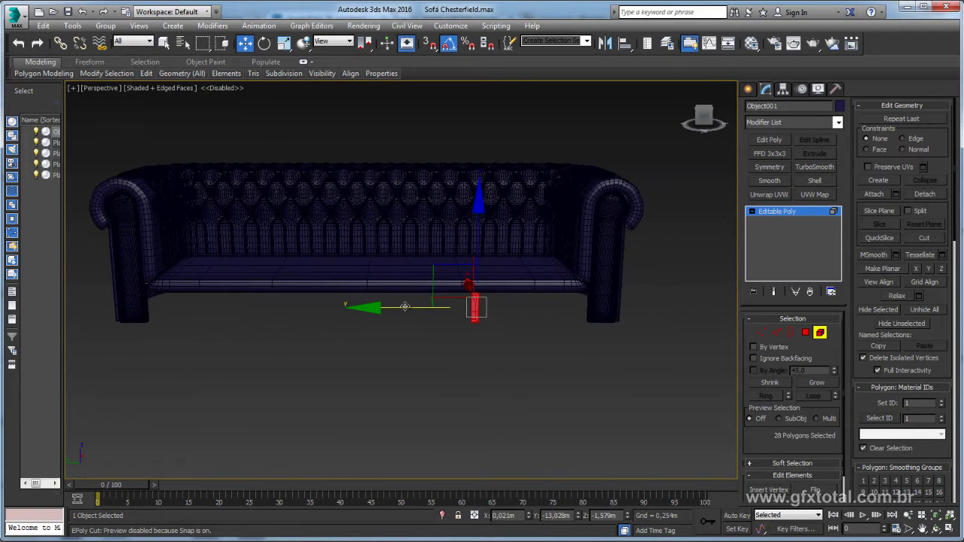
pyautogui.moveTo(405, 307); pyautogui.dragTo(510, 309)
pyautogui.scroll(3, 595, 309)
pyautogui.scroll(3, 603, 310)
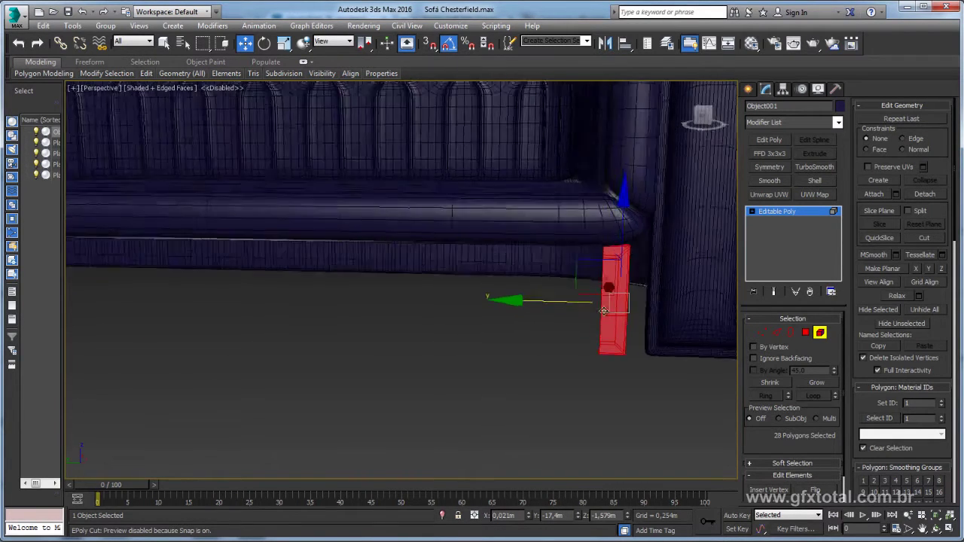
pyautogui.scroll(3, 604, 311)
pyautogui.moveTo(567, 299); pyautogui.dragTo(739, 321)
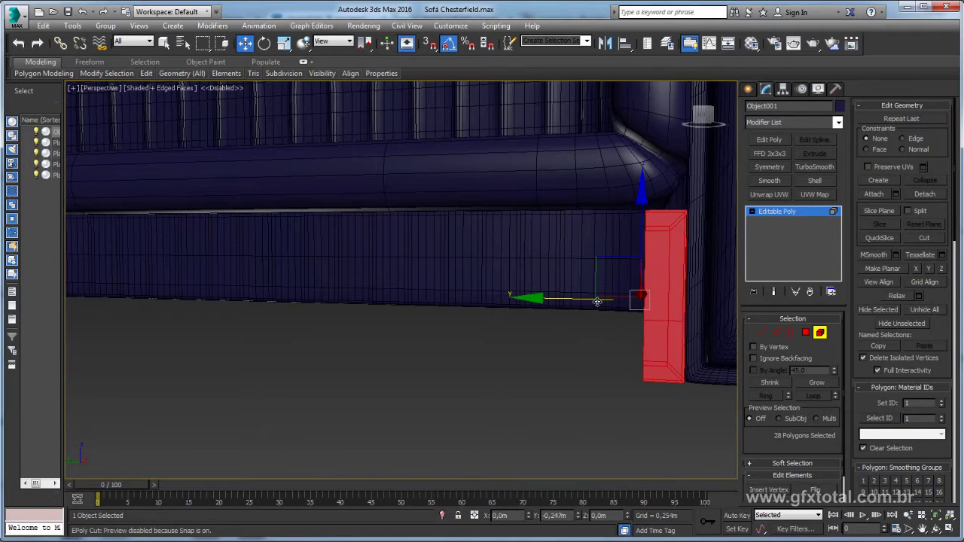
# Step: Stretch the box leftward along the sofa front by moving its left-side edges
pyautogui.click(776, 332)
pyautogui.moveTo(646, 395); pyautogui.dragTo(689, 424)
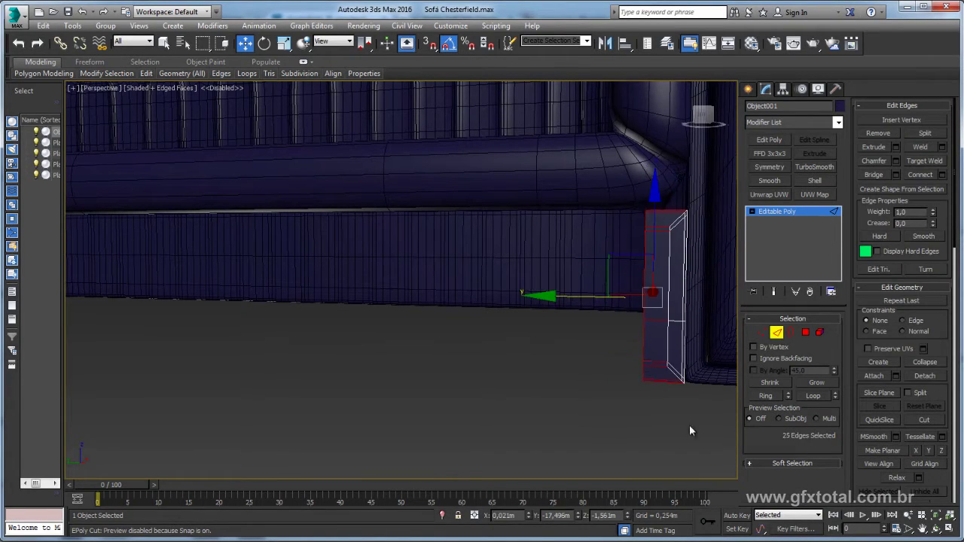
pyautogui.keyDown('alt'); pyautogui.moveTo(665, 184); pyautogui.dragTo(666, 184); pyautogui.keyUp('alt')
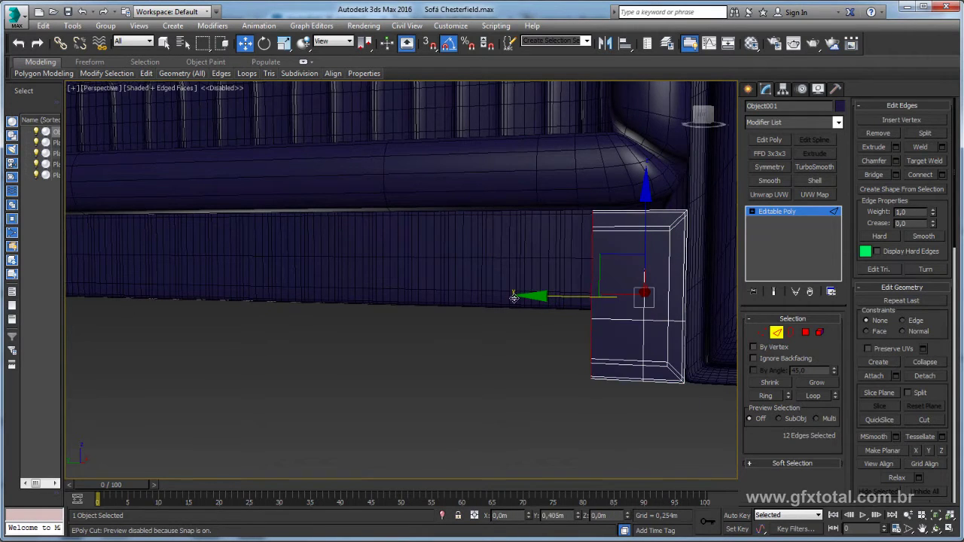
pyautogui.scroll(-5, 572, 298)
pyautogui.scroll(-2, 550, 331)
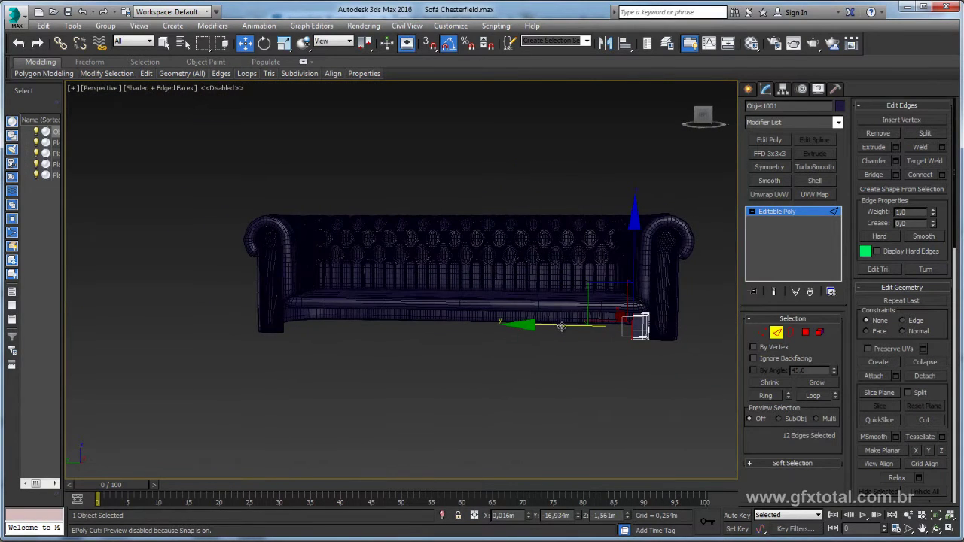
pyautogui.moveTo(557, 326); pyautogui.dragTo(392, 328)
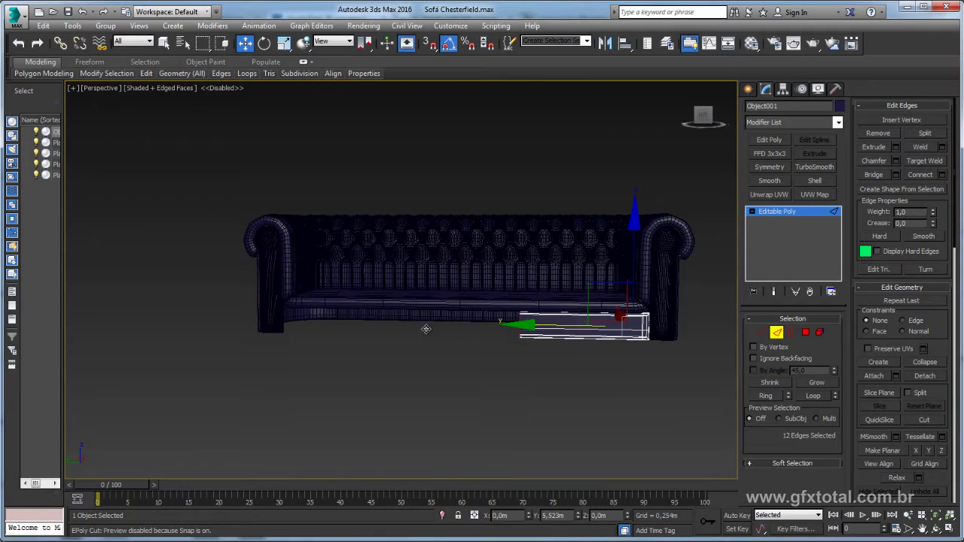
pyautogui.click(779, 212)
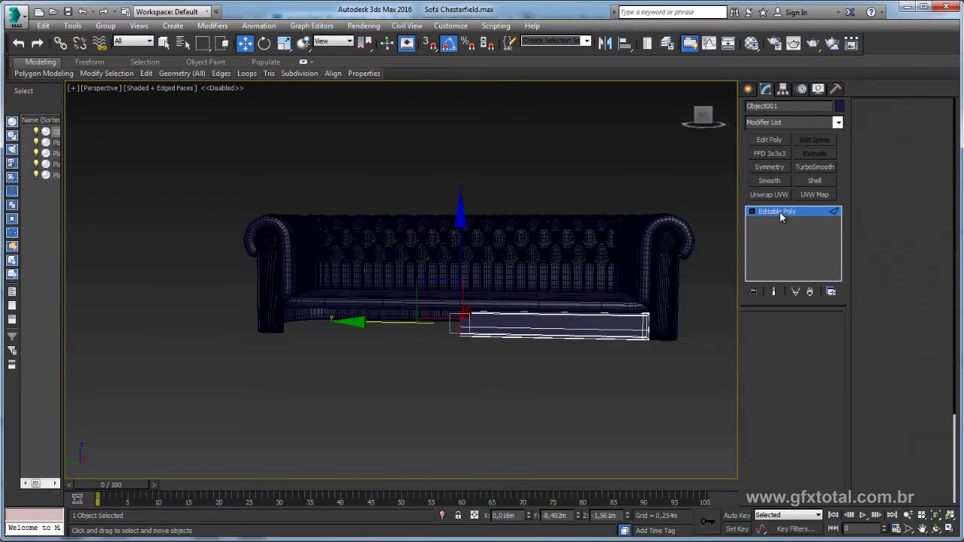
# Step: Add a Symmetry modifier, switch to plain shading, and bring up the reference photo
pyautogui.keyDown('alt'); pyautogui.moveTo(693, 271); pyautogui.dragTo(652, 275, button='middle'); pyautogui.keyUp('alt')
pyautogui.click(768, 166)
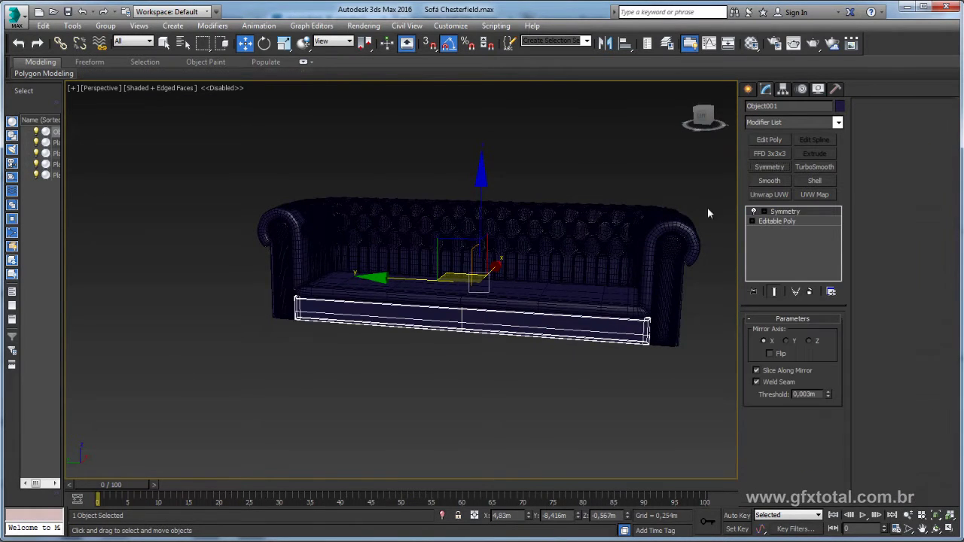
pyautogui.moveTo(480, 338)
pyautogui.keyDown('alt'); pyautogui.mouseDown(button='middle')
pyautogui.moveTo(464, 325)
pyautogui.moveTo(573, 339)
pyautogui.moveTo(500, 327)
pyautogui.mouseUp(button='middle'); pyautogui.keyUp('alt')
pyautogui.press('F4')
pyautogui.hotkey('alt', 'Tab')
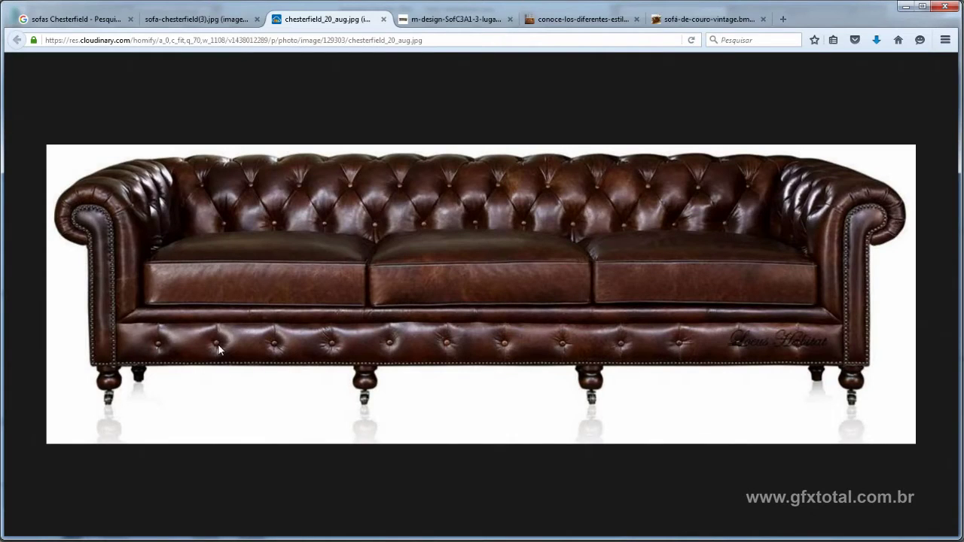
# Step: Return to the sofa model, turn on edged faces, and face the sofa front
pyautogui.hotkey('alt', 'Tab')
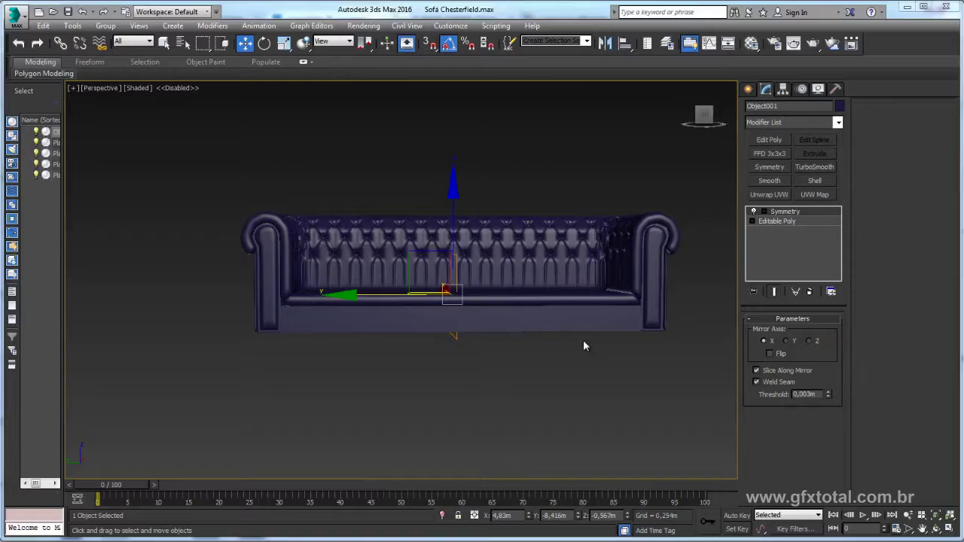
pyautogui.moveTo(583, 340)
pyautogui.keyDown('alt'); pyautogui.mouseDown(button='middle')
pyautogui.moveTo(474, 338)
pyautogui.moveTo(422, 311)
pyautogui.moveTo(611, 272)
pyautogui.mouseUp(button='middle'); pyautogui.keyUp('alt')
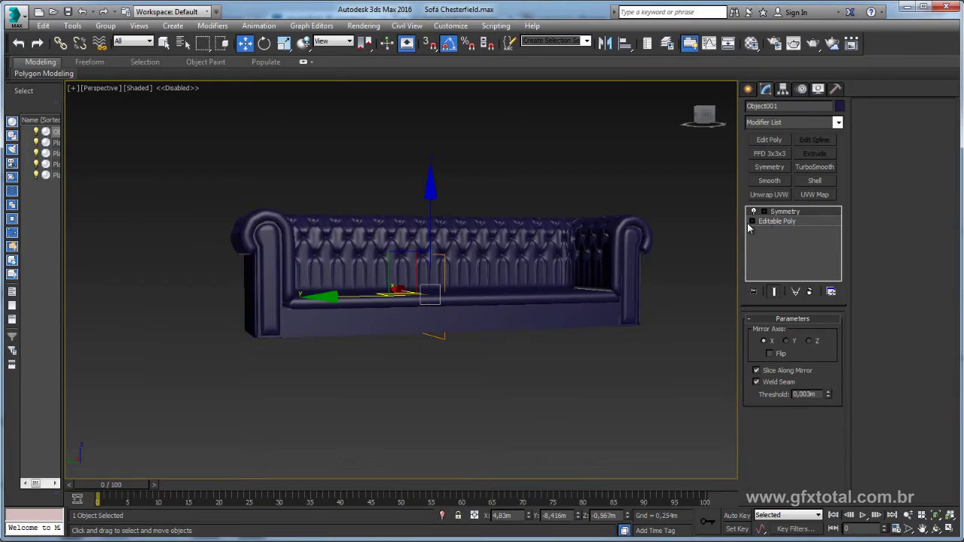
pyautogui.press('F4')
pyautogui.scroll(5, 411, 345)
pyautogui.scroll(-2, 692, 248)
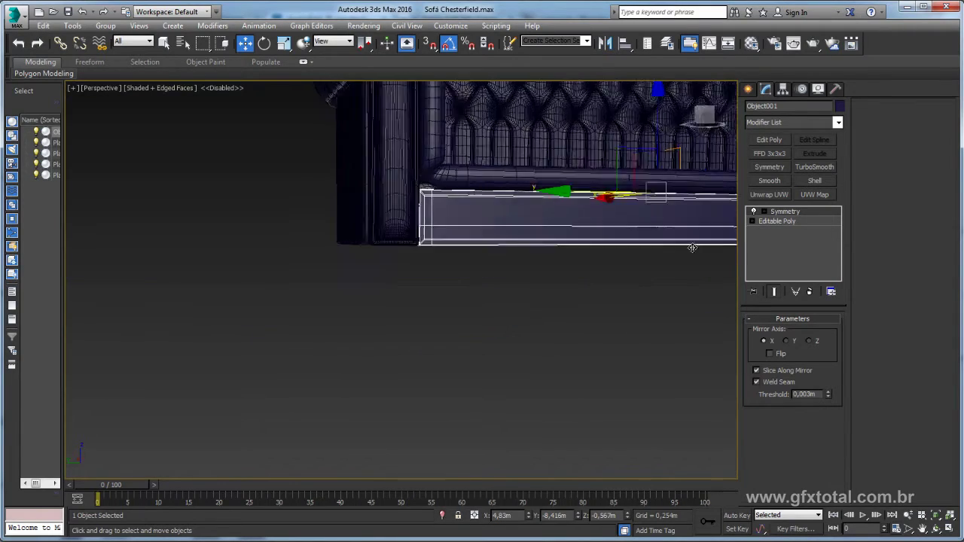
pyautogui.keyDown('alt'); pyautogui.moveTo(692, 248); pyautogui.dragTo(480, 280, button='middle'); pyautogui.keyUp('alt')
# Step: Check the reference photo, orbit to the right arm, and add Edit Poly above Symmetry
pyautogui.hotkey('alt', 'Tab')
pyautogui.hotkey('alt', 'Tab')
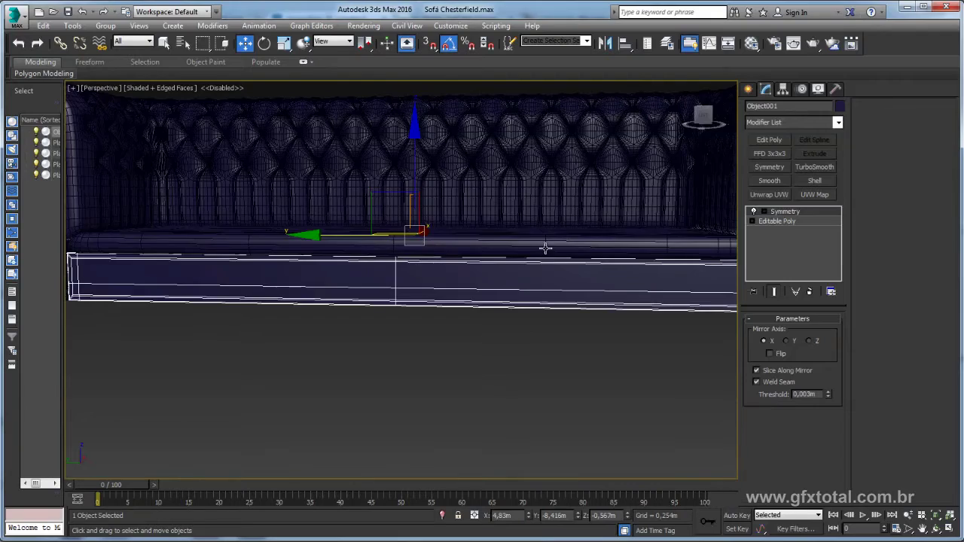
pyautogui.keyDown('alt'); pyautogui.moveTo(545, 248); pyautogui.dragTo(553, 288, button='middle'); pyautogui.keyUp('alt')
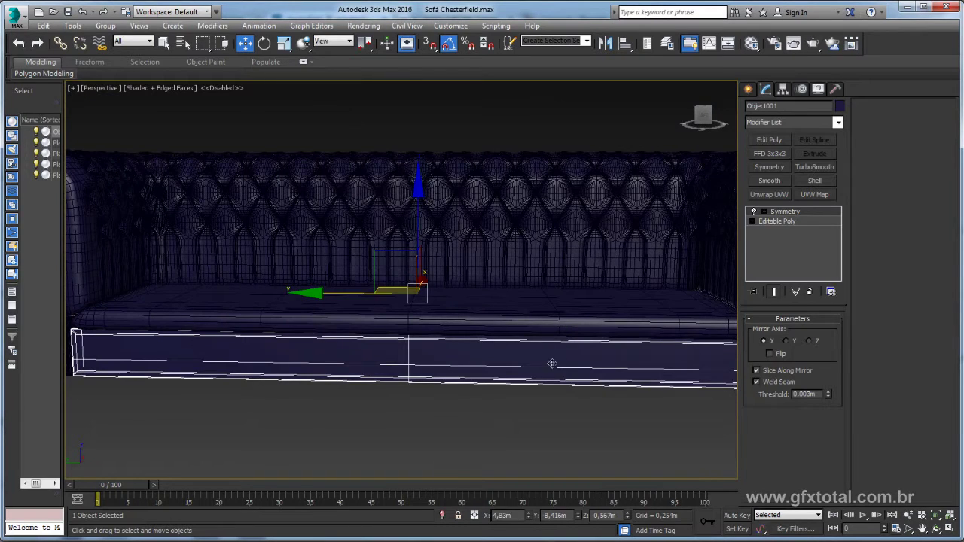
pyautogui.keyDown('alt'); pyautogui.moveTo(482, 301); pyautogui.dragTo(696, 251, button='middle'); pyautogui.keyUp('alt')
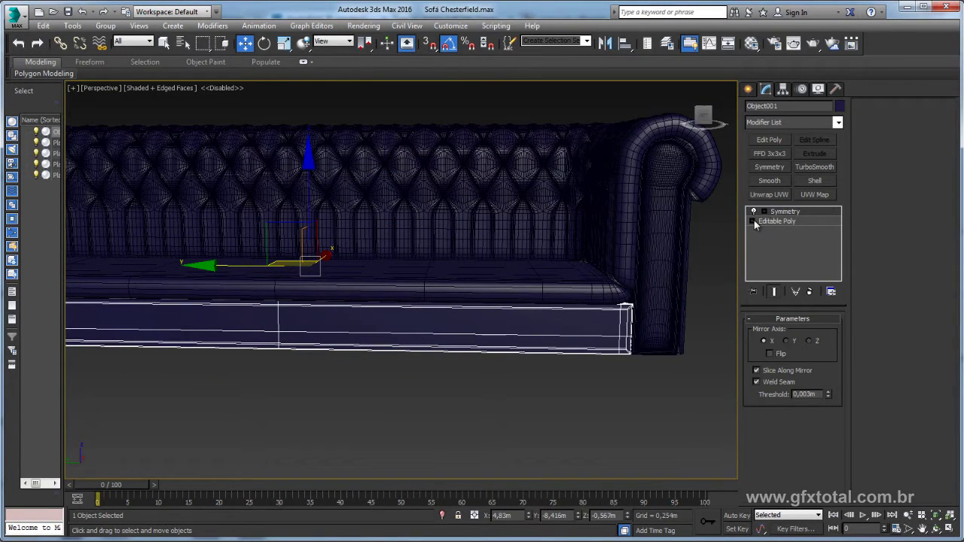
pyautogui.click(769, 140)
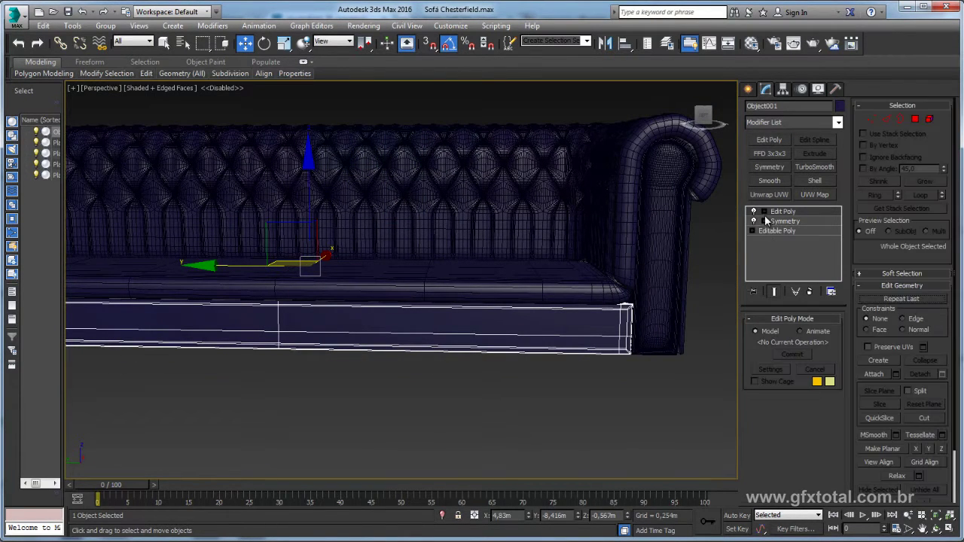
# Step: Select the base rail's long front edges and connect them with 8 segments
pyautogui.click(765, 211)
pyautogui.click(784, 231)
pyautogui.doubleClick(518, 334)
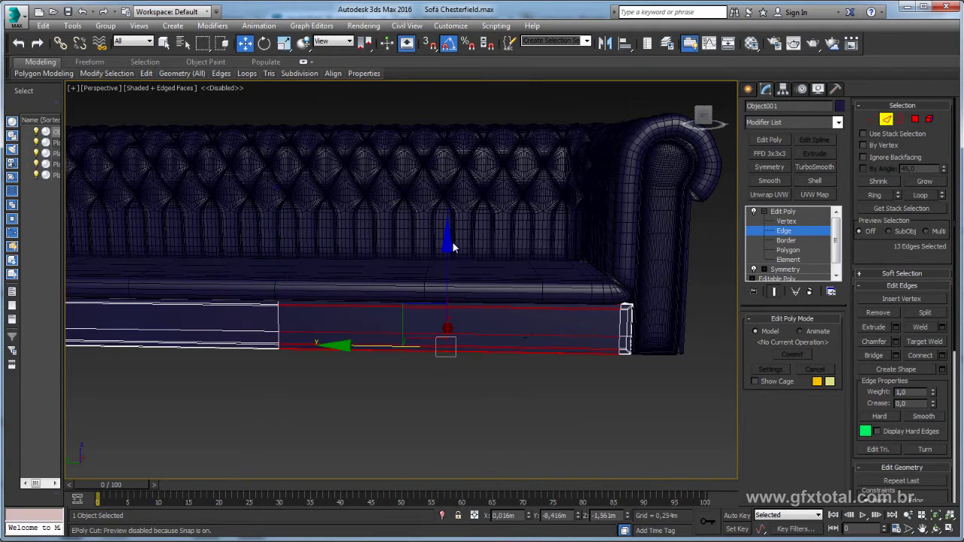
pyautogui.click(942, 355)
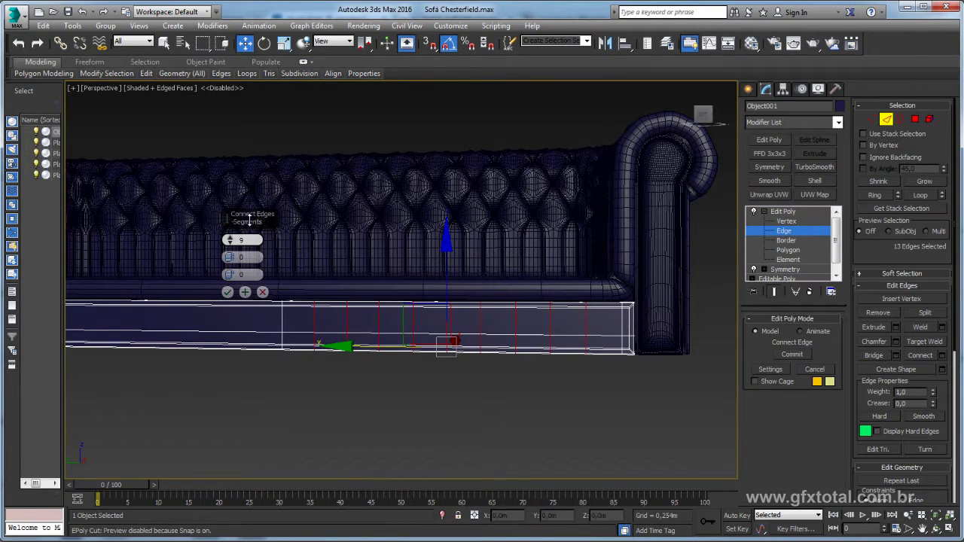
pyautogui.moveTo(241, 223); pyautogui.dragTo(241, 217)
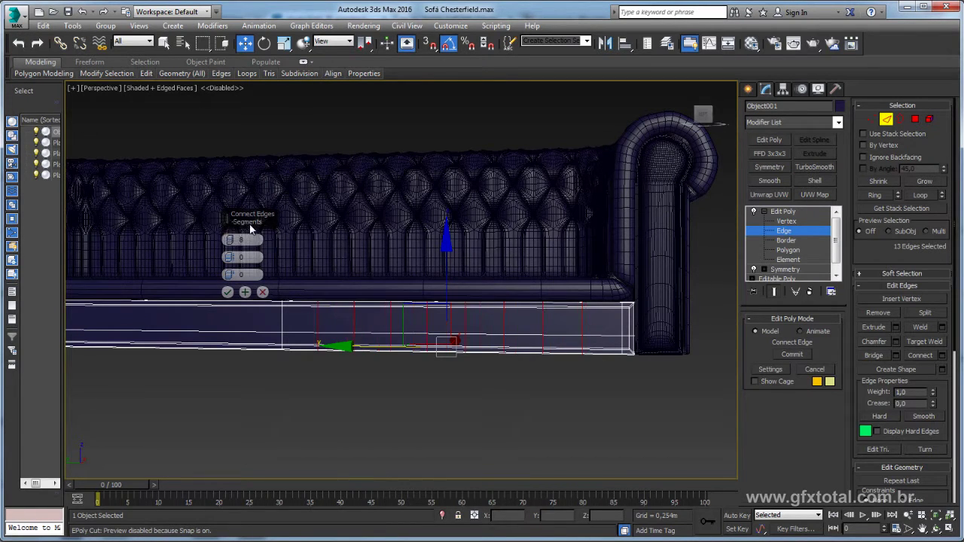
pyautogui.click(229, 293)
# Step: Move a horizontal edge loop upward, then undo back to the connected result
pyautogui.click(455, 335)
pyautogui.doubleClick(455, 336)
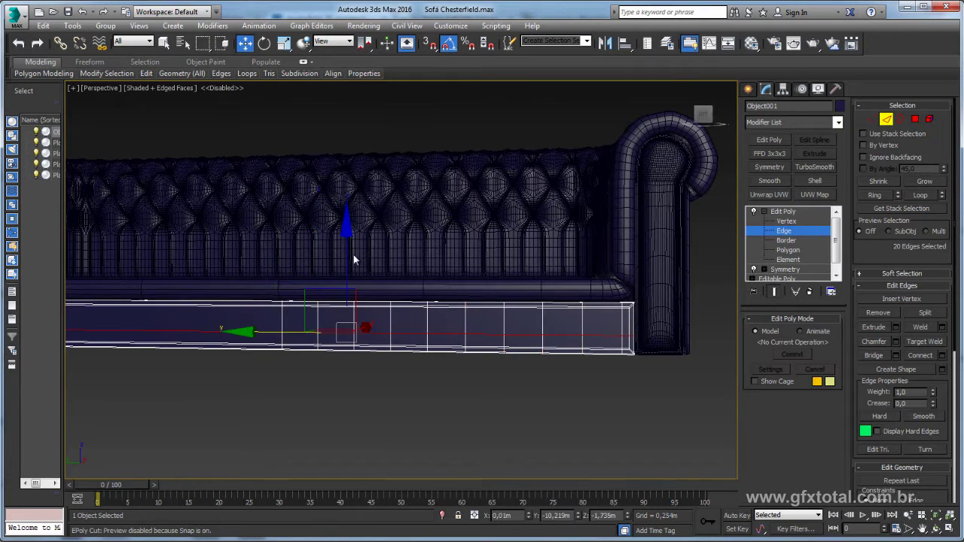
pyautogui.moveTo(354, 259); pyautogui.dragTo(351, 251)
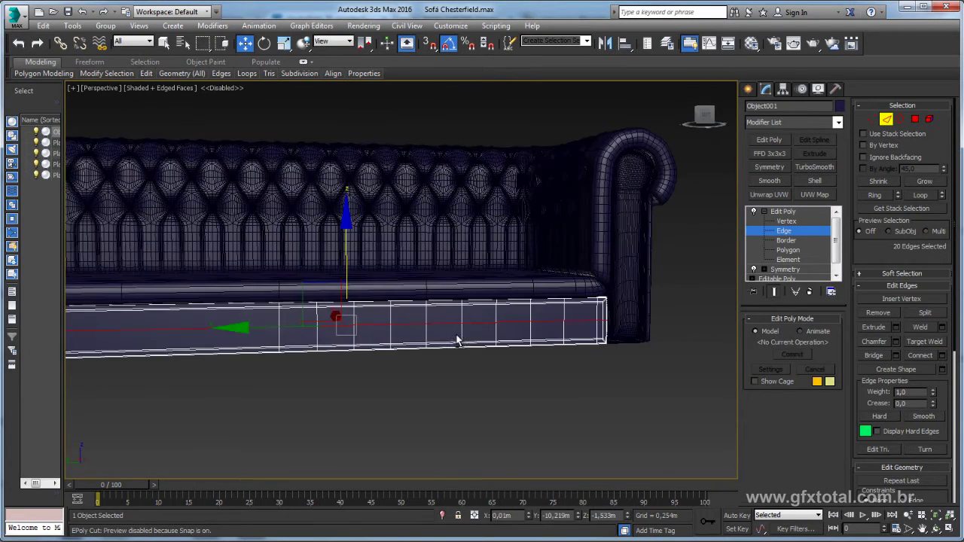
pyautogui.keyDown('alt'); pyautogui.moveTo(363, 248); pyautogui.dragTo(440, 331, button='middle'); pyautogui.keyUp('alt')
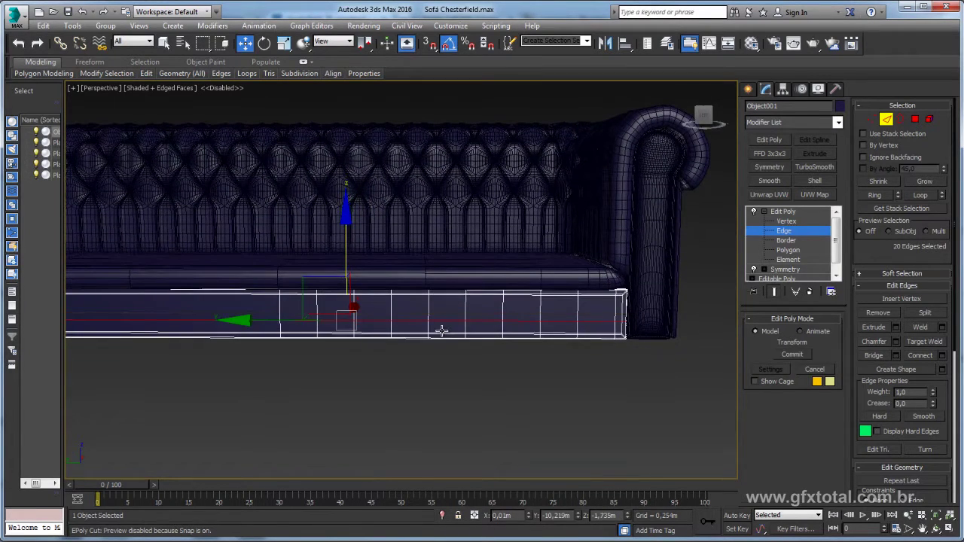
pyautogui.hotkey('ctrl', 'shift', 'e')
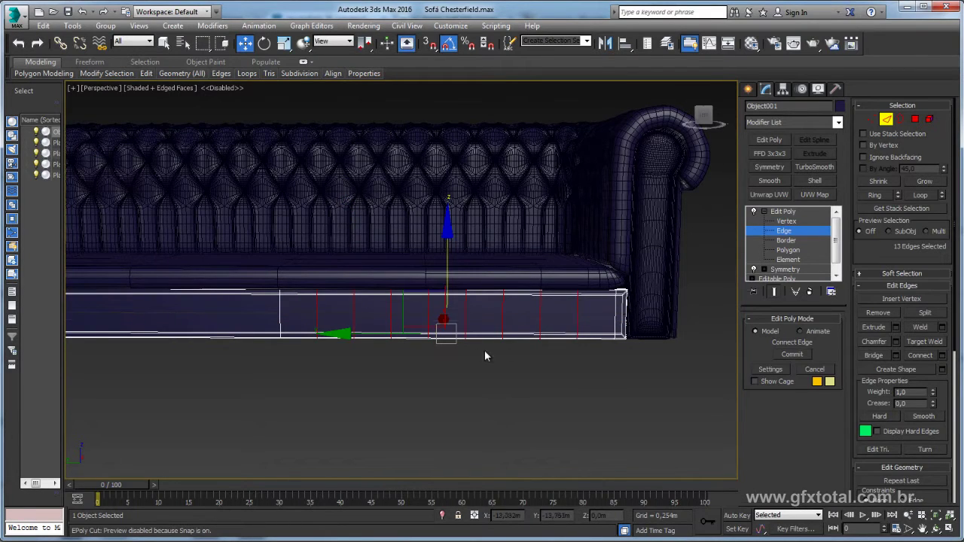
# Step: Connect the base rail's edge loops with 14 vertical segments
pyautogui.click(880, 313)
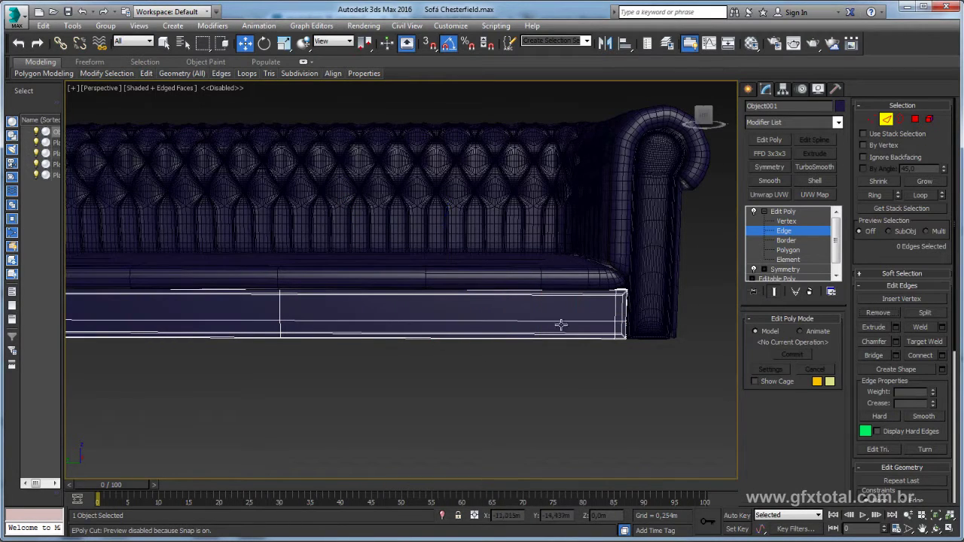
pyautogui.doubleClick(453, 323)
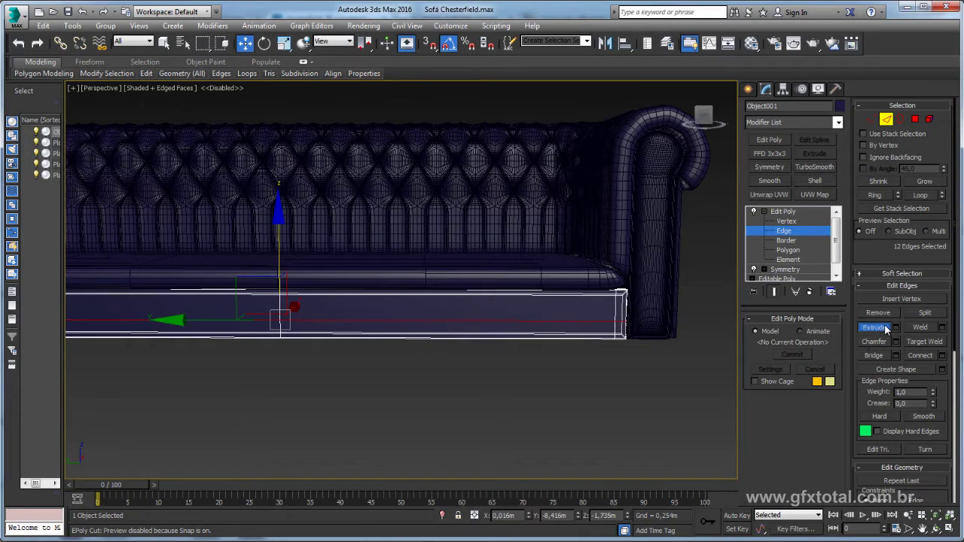
pyautogui.click(878, 312)
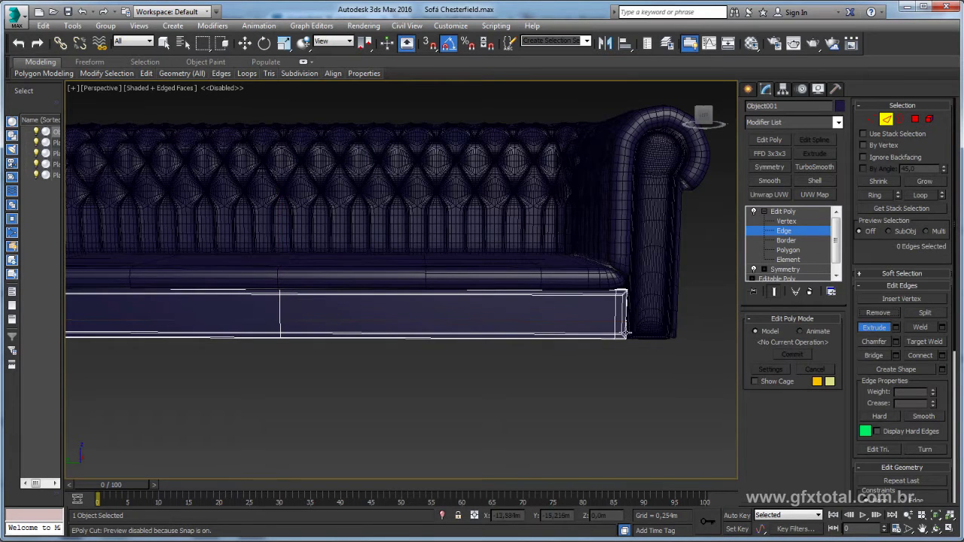
pyautogui.press('w')
pyautogui.keyDown('alt'); pyautogui.moveTo(577, 365); pyautogui.dragTo(524, 387, button='middle'); pyautogui.keyUp('alt')
pyautogui.doubleClick(522, 345)
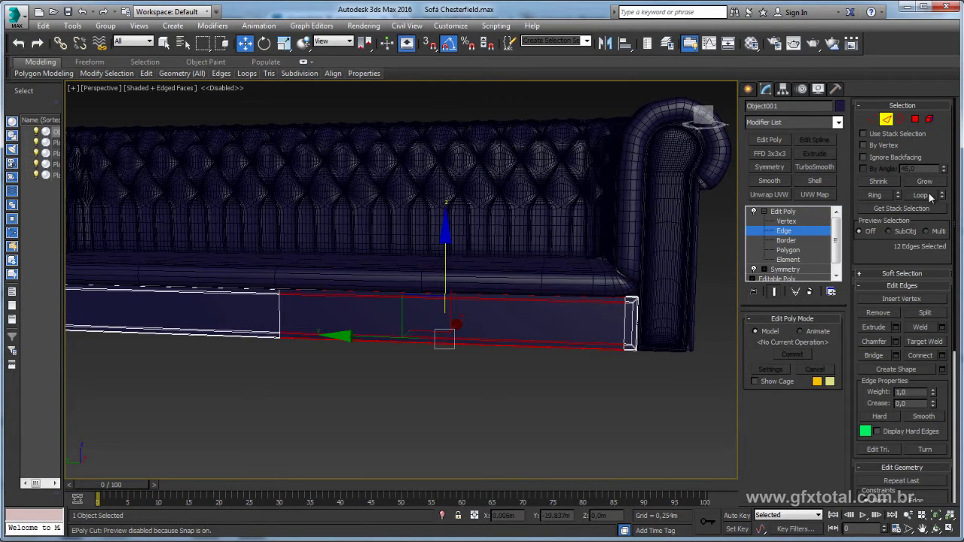
pyautogui.click(943, 356)
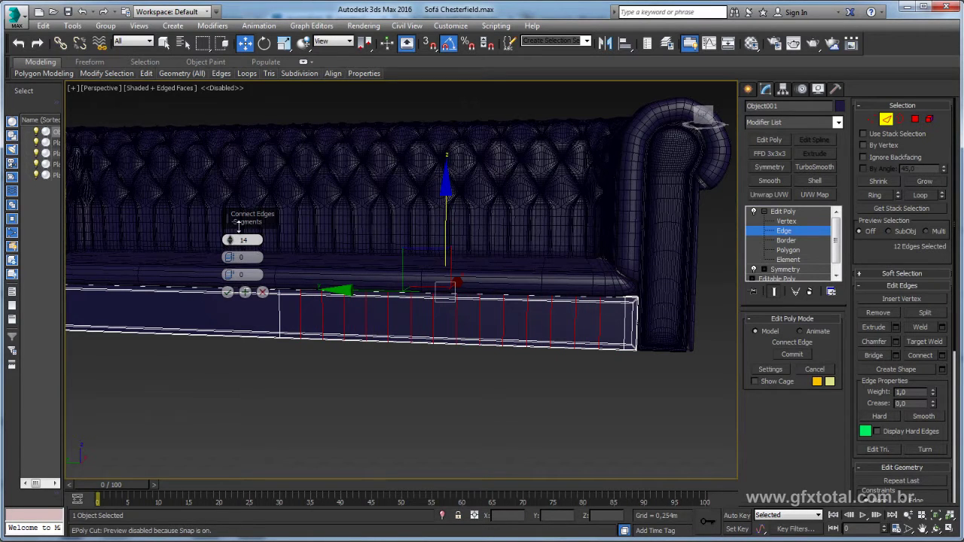
pyautogui.click(227, 291)
# Step: Ring one vertical rail edge and connect it once to add a horizontal middle loop
pyautogui.keyDown('alt'); pyautogui.moveTo(422, 308); pyautogui.dragTo(512, 318, button='middle'); pyautogui.keyUp('alt')
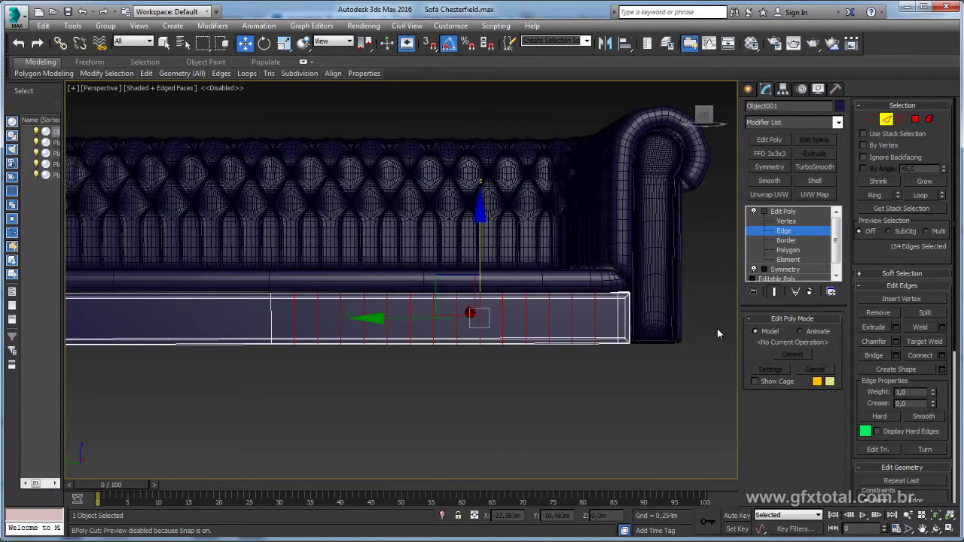
pyautogui.click(596, 322)
pyautogui.hotkey('alt', 'r')
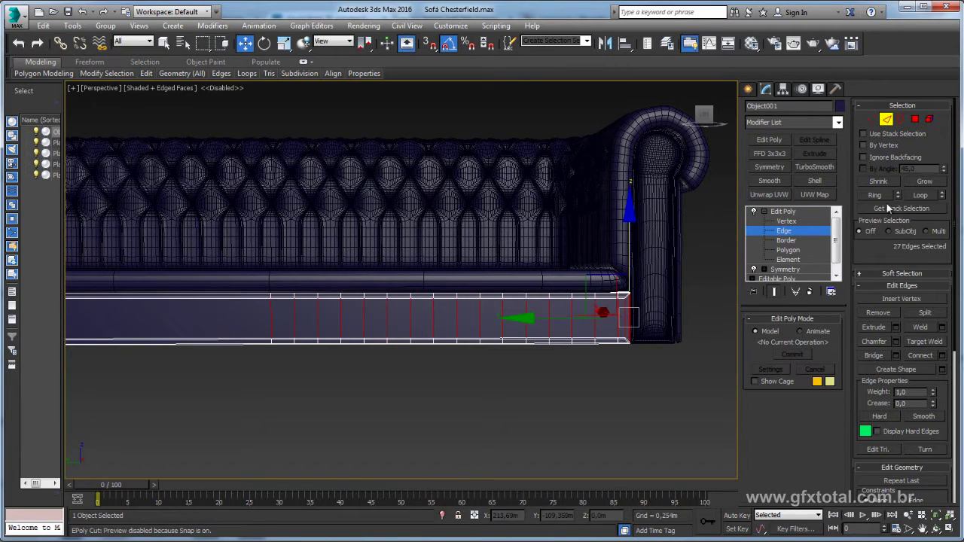
pyautogui.click(943, 363)
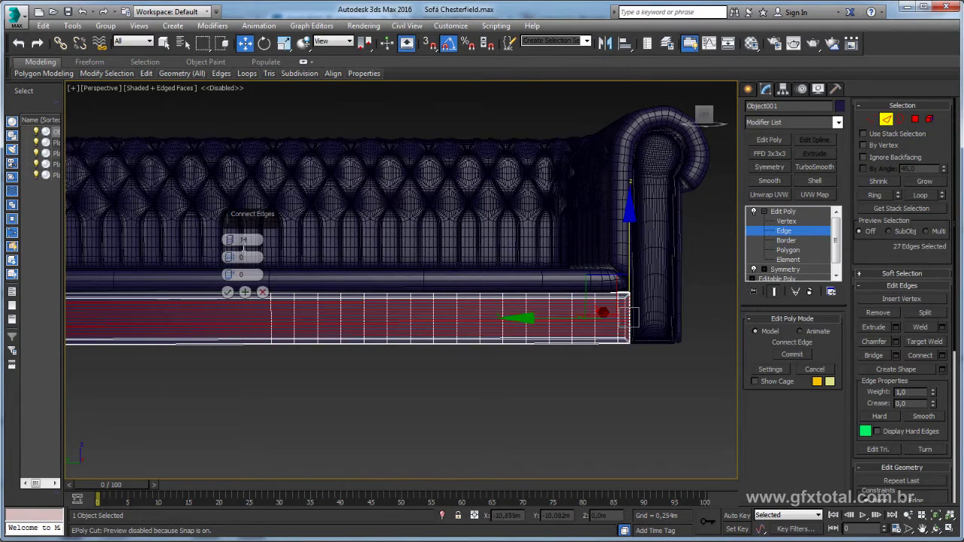
pyautogui.click(228, 291)
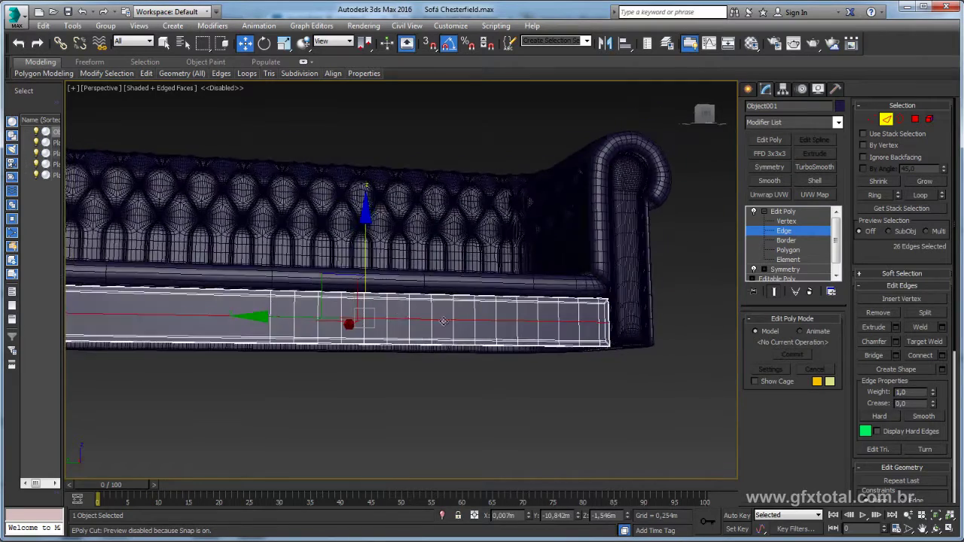
pyautogui.scroll(4, 562, 314)
pyautogui.scroll(2, 558, 312)
pyautogui.scroll(-2, 558, 309)
pyautogui.moveTo(559, 304)
pyautogui.keyDown('alt'); pyautogui.mouseDown(button='middle')
pyautogui.moveTo(613, 296)
pyautogui.moveTo(577, 316)
pyautogui.mouseUp(button='middle'); pyautogui.keyUp('alt')
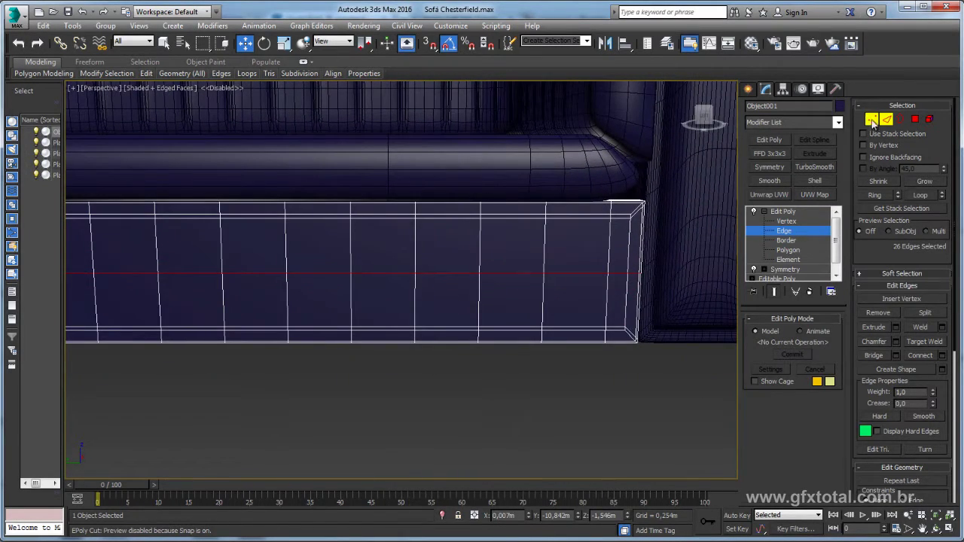
# Step: In Vertex mode, connect the end panel's corner vertices with a first diagonal edge
pyautogui.click(872, 121)
pyautogui.click(477, 213)
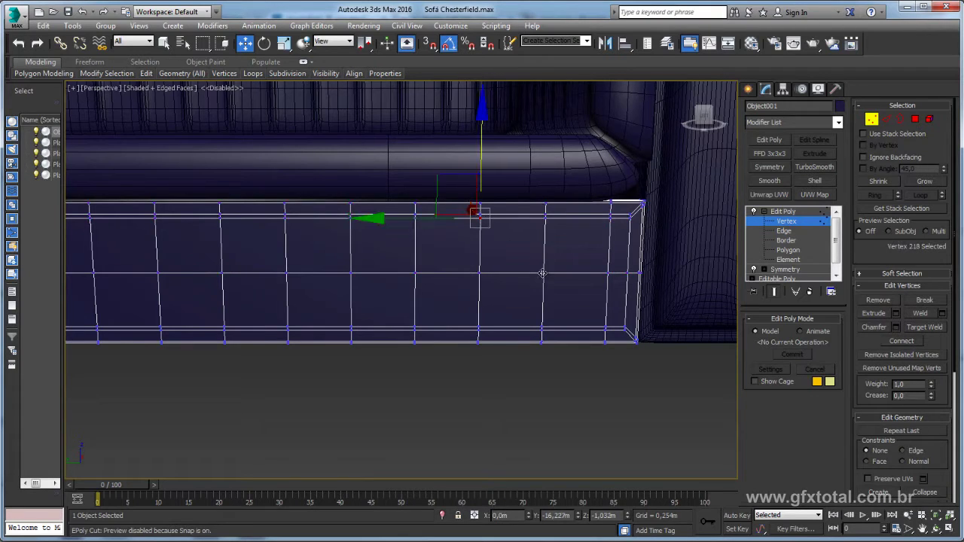
pyautogui.keyDown('ctrl'); pyautogui.click(543, 272); pyautogui.keyUp('ctrl')
pyautogui.keyDown('ctrl'); pyautogui.click(605, 327); pyautogui.keyUp('ctrl')
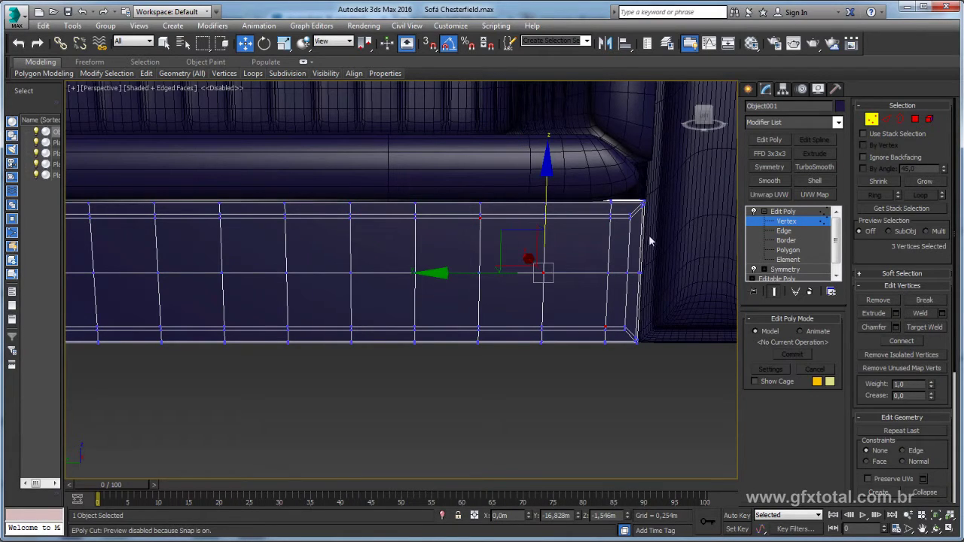
pyautogui.click(902, 340)
# Step: Connect the opposite corner vertices with a second diagonal, completing the X
pyautogui.click(610, 218)
pyautogui.keyDown('ctrl'); pyautogui.click(542, 272); pyautogui.keyUp('ctrl')
pyautogui.keyDown('ctrl'); pyautogui.click(478, 326); pyautogui.keyUp('ctrl')
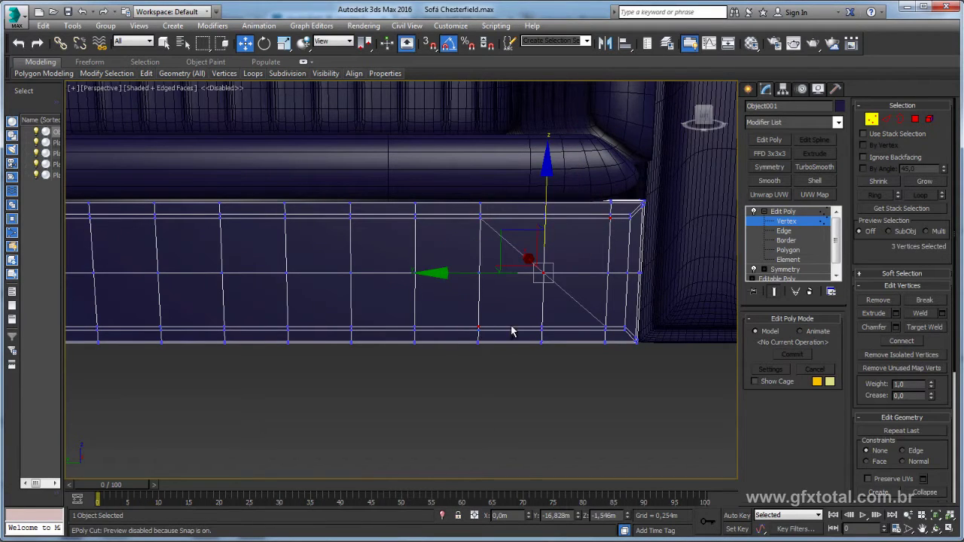
pyautogui.click(902, 340)
# Step: Select the eight front rail polygons around the X centre for the tuft
pyautogui.click(915, 119)
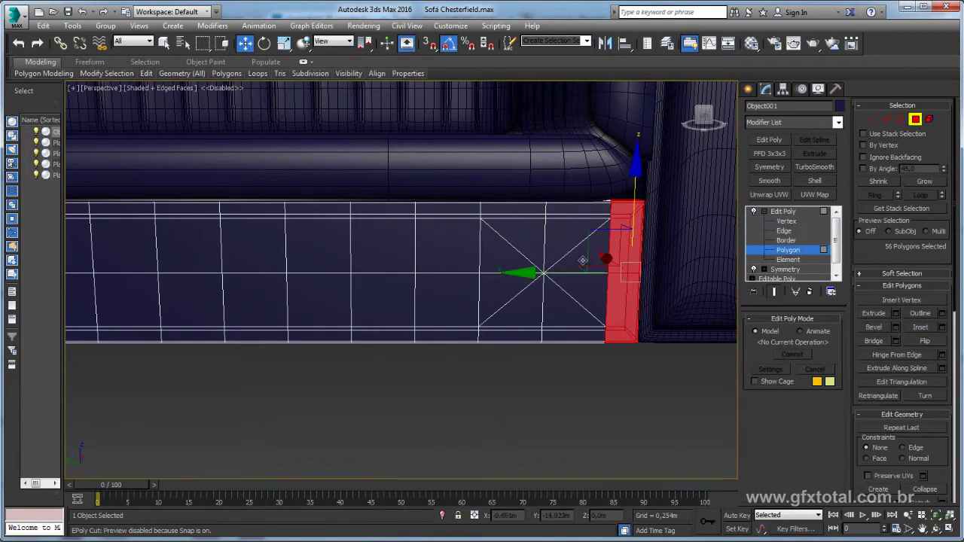
pyautogui.click(576, 245)
pyautogui.keyDown('ctrl'); pyautogui.click(519, 234); pyautogui.keyUp('ctrl')
pyautogui.keyDown('ctrl'); pyautogui.click(501, 256); pyautogui.keyUp('ctrl')
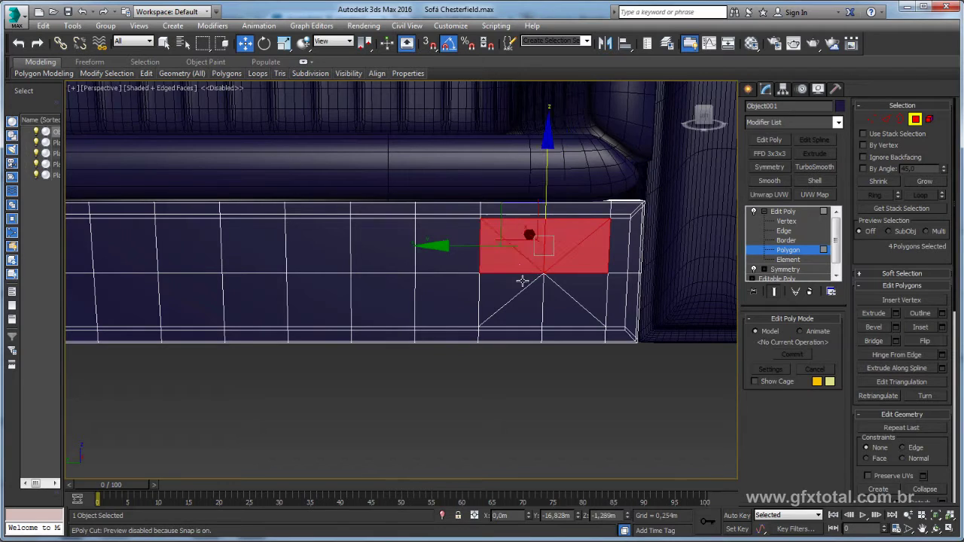
pyautogui.keyDown('ctrl'); pyautogui.click(530, 296); pyautogui.keyUp('ctrl')
pyautogui.keyDown('ctrl'); pyautogui.click(554, 293); pyautogui.keyUp('ctrl')
pyautogui.keyDown('ctrl'); pyautogui.click(571, 285); pyautogui.keyUp('ctrl')
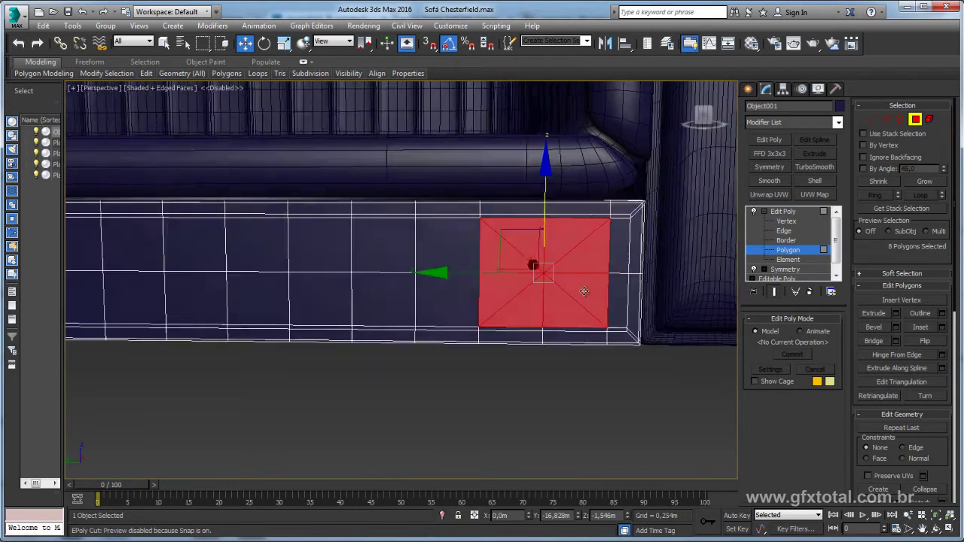
pyautogui.press('z')
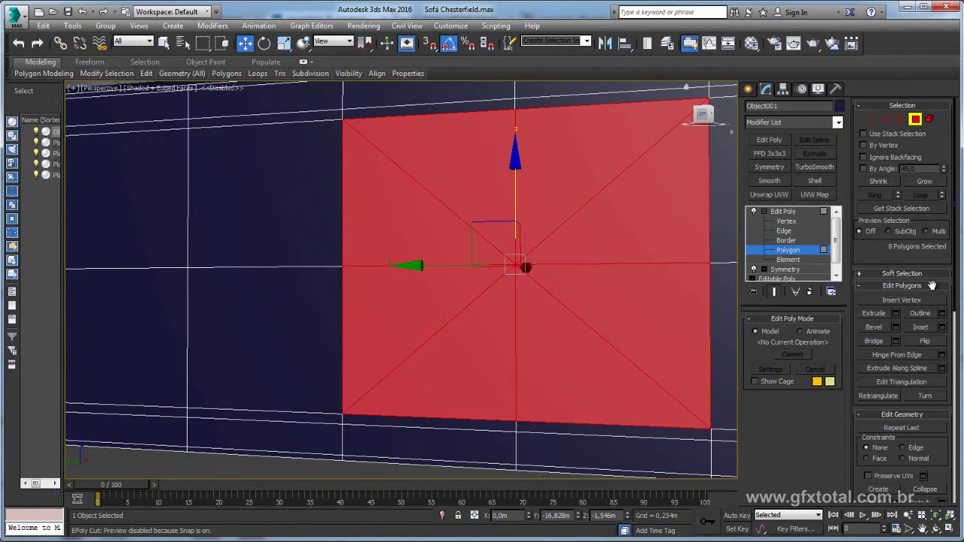
# Step: Inset the tuft polygons, extrude them inward, and scale them smaller
pyautogui.click(923, 330)
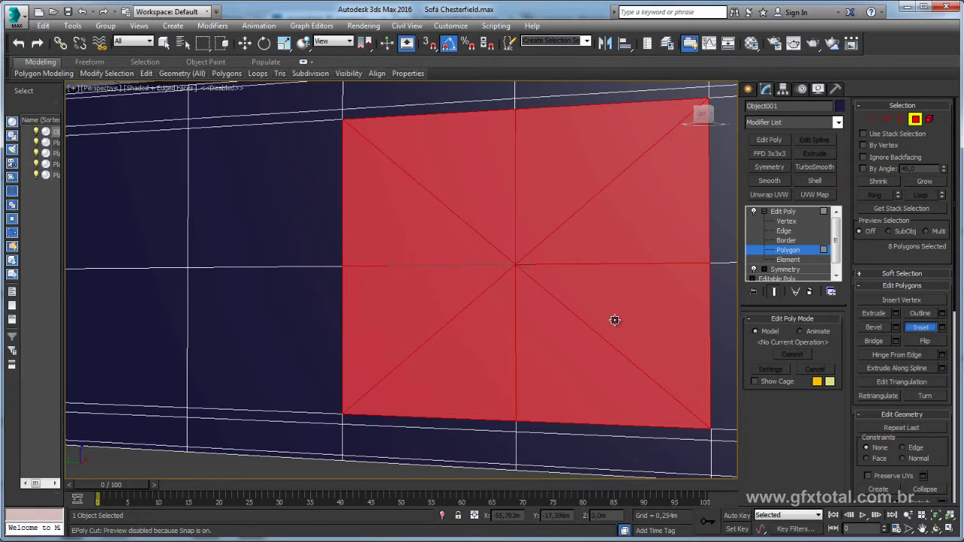
pyautogui.moveTo(619, 321)
pyautogui.mouseDown()
pyautogui.moveTo(608, 287)
pyautogui.moveTo(587, 330)
pyautogui.mouseUp()
pyautogui.click(875, 312)
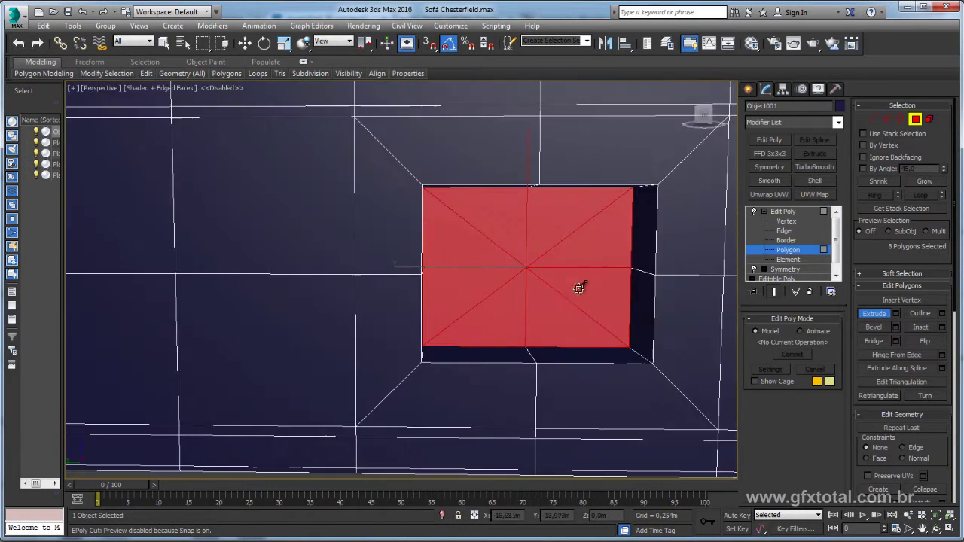
pyautogui.press('r')
pyautogui.moveTo(552, 254); pyautogui.dragTo(563, 292)
# Step: Shrink the recessed polygons further, orbiting to check the pocket depth
pyautogui.press('w')
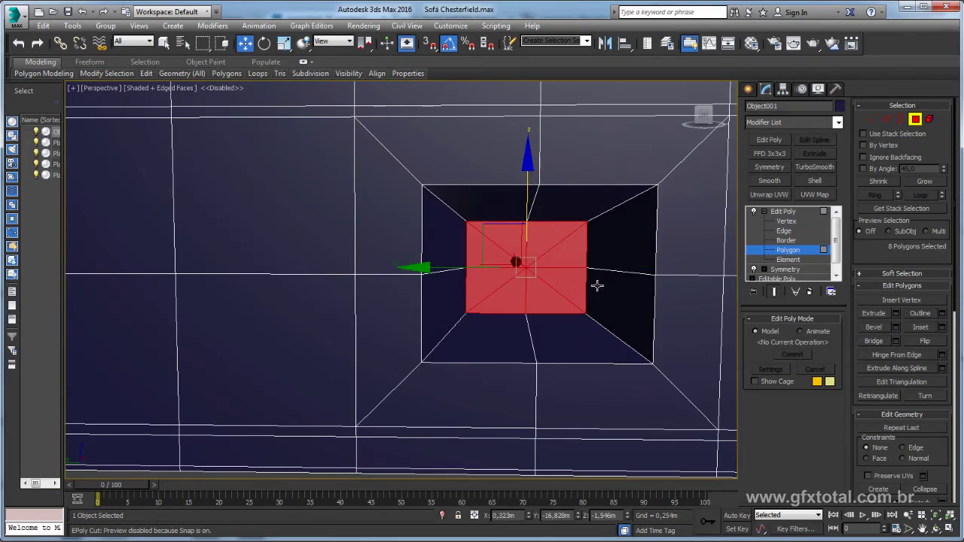
pyautogui.keyDown('alt'); pyautogui.moveTo(596, 282); pyautogui.dragTo(510, 306, button='middle'); pyautogui.keyUp('alt')
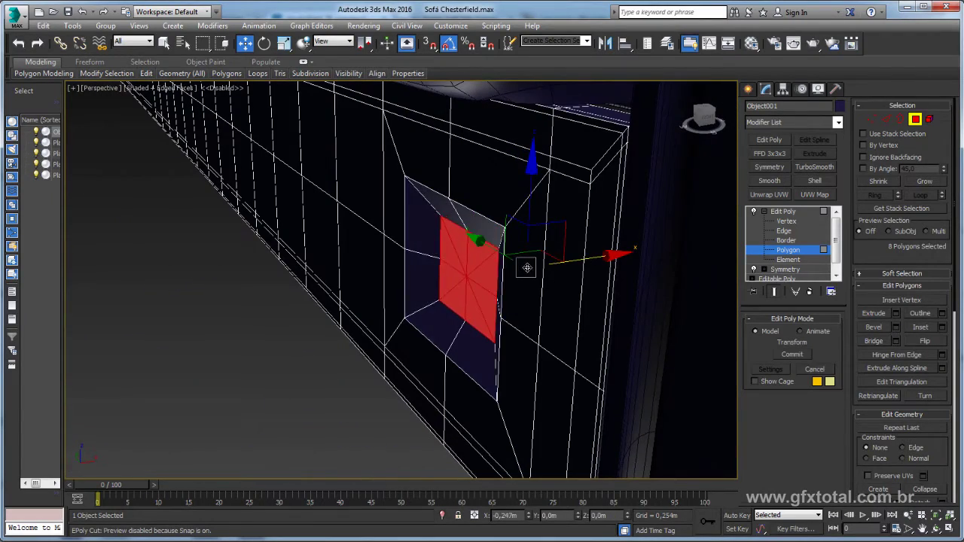
pyautogui.keyDown('alt'); pyautogui.moveTo(548, 264); pyautogui.dragTo(550, 273, button='middle'); pyautogui.keyUp('alt')
pyautogui.press('e')
pyautogui.press('r')
pyautogui.moveTo(494, 330); pyautogui.dragTo(495, 342)
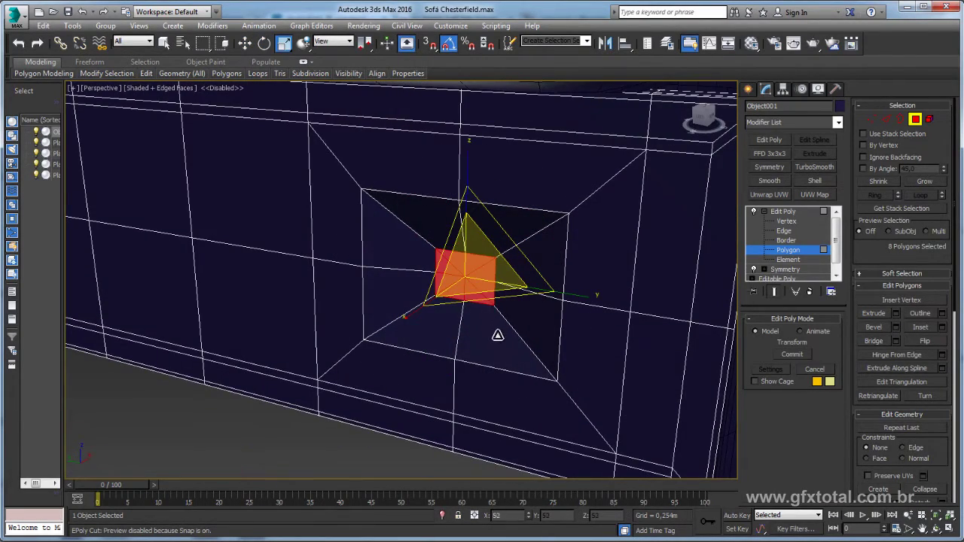
pyautogui.moveTo(494, 342)
pyautogui.keyDown('alt'); pyautogui.mouseDown(button='middle')
pyautogui.moveTo(502, 281)
pyautogui.moveTo(552, 297)
pyautogui.mouseUp(button='middle'); pyautogui.keyUp('alt')
pyautogui.press('w')
pyautogui.scroll(2, 653, 271)
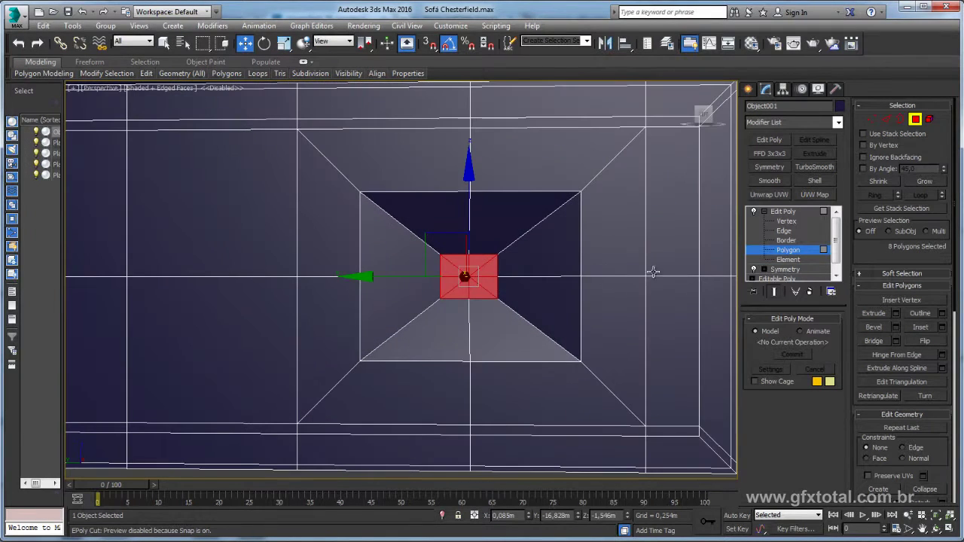
pyautogui.click(886, 119)
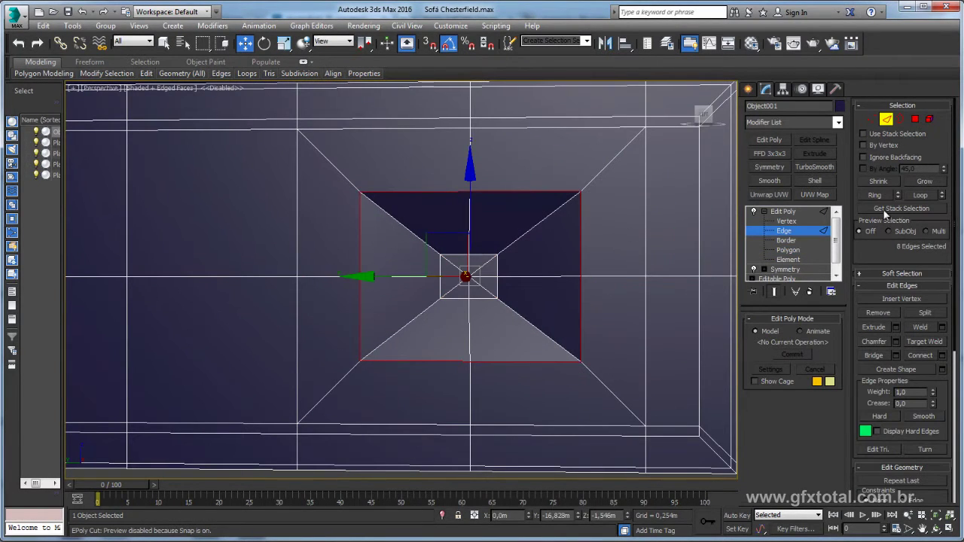
# Step: Chamfer the pocket's border edges, widening the chamfer in the caddy
pyautogui.click(895, 341)
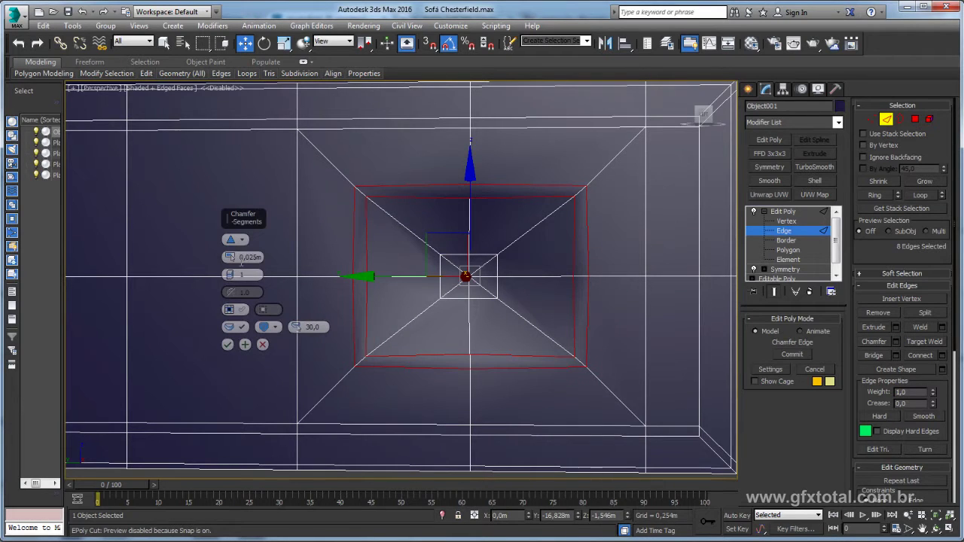
pyautogui.moveTo(229, 258); pyautogui.dragTo(234, 242)
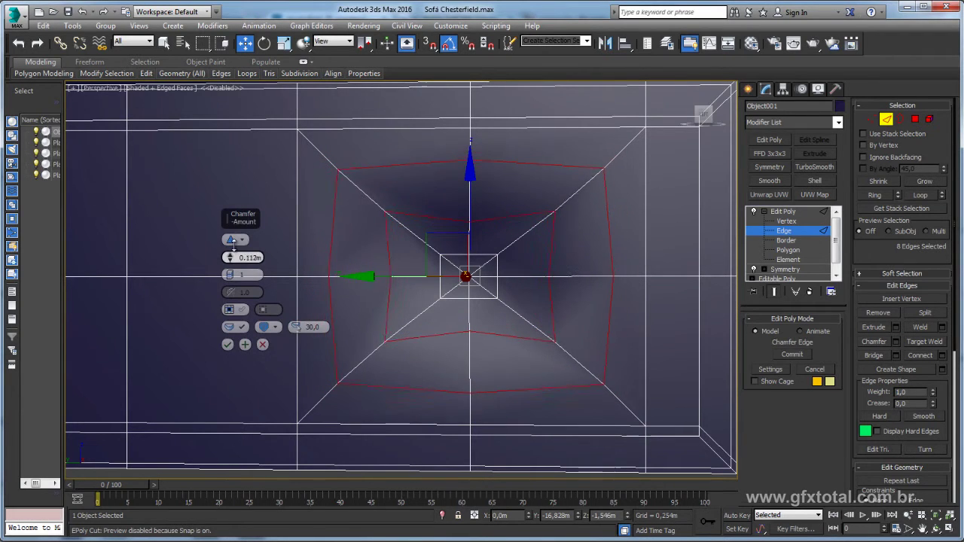
pyautogui.click(227, 345)
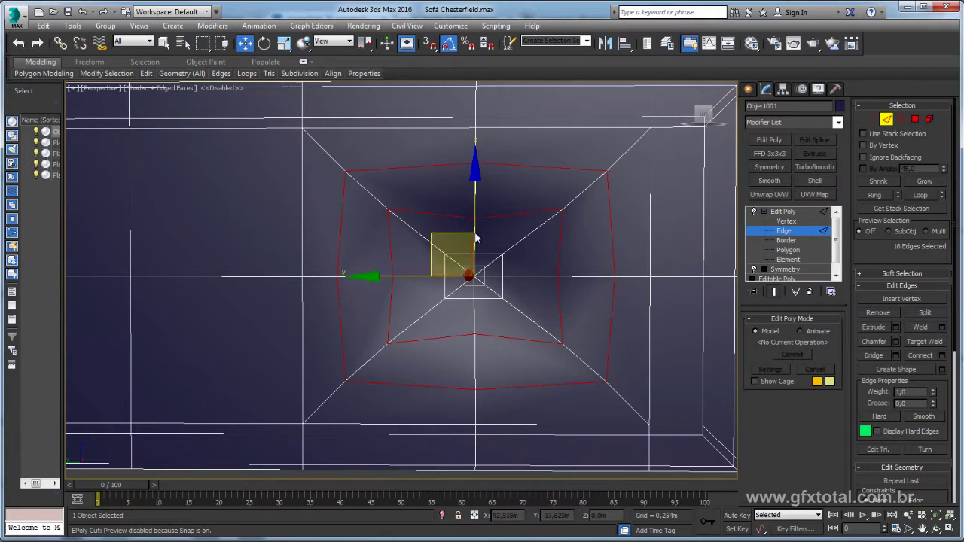
pyautogui.click(786, 211)
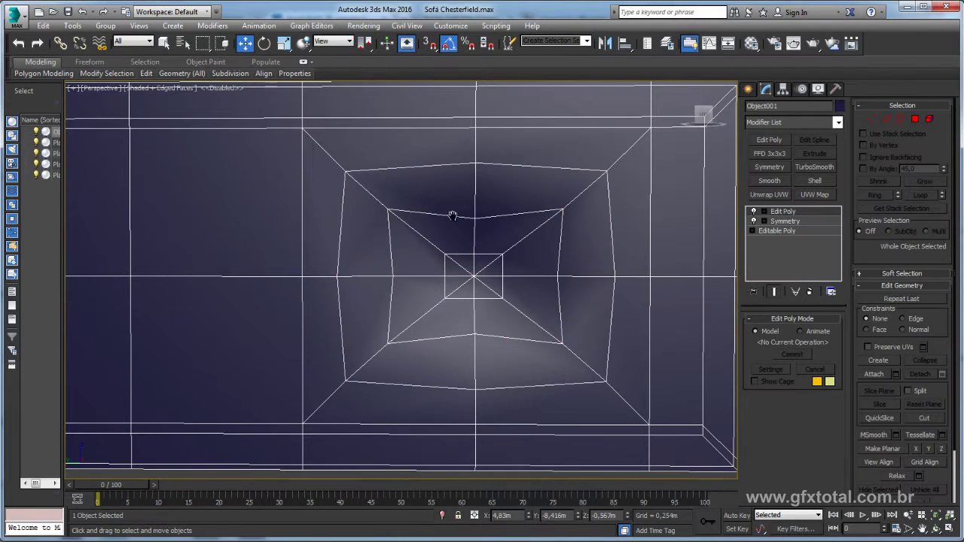
# Step: Add TurboSmooth to Object001 and hide edged faces to view the soft dimple
pyautogui.scroll(-5, 452, 216)
pyautogui.click(814, 167)
pyautogui.click(473, 368)
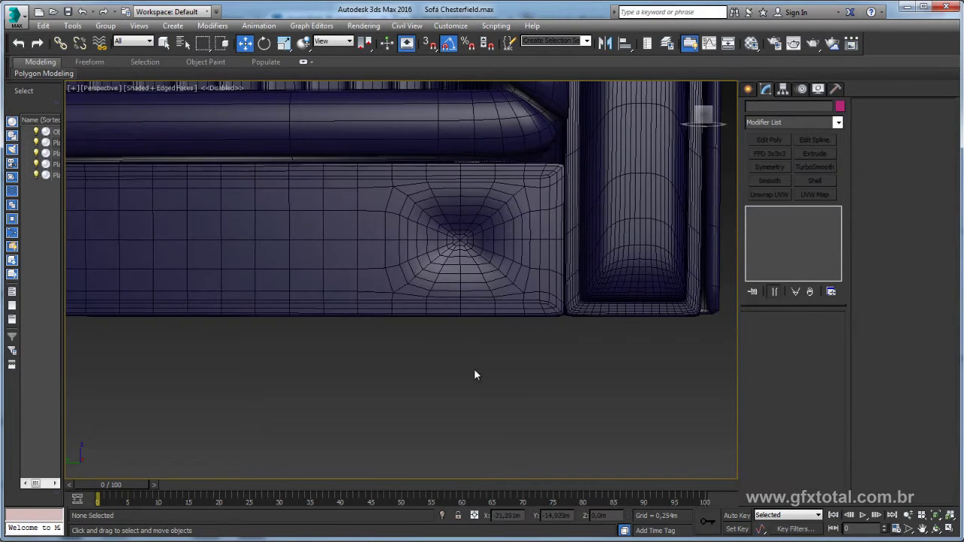
pyautogui.scroll(-3, 444, 305)
pyautogui.press('F4')
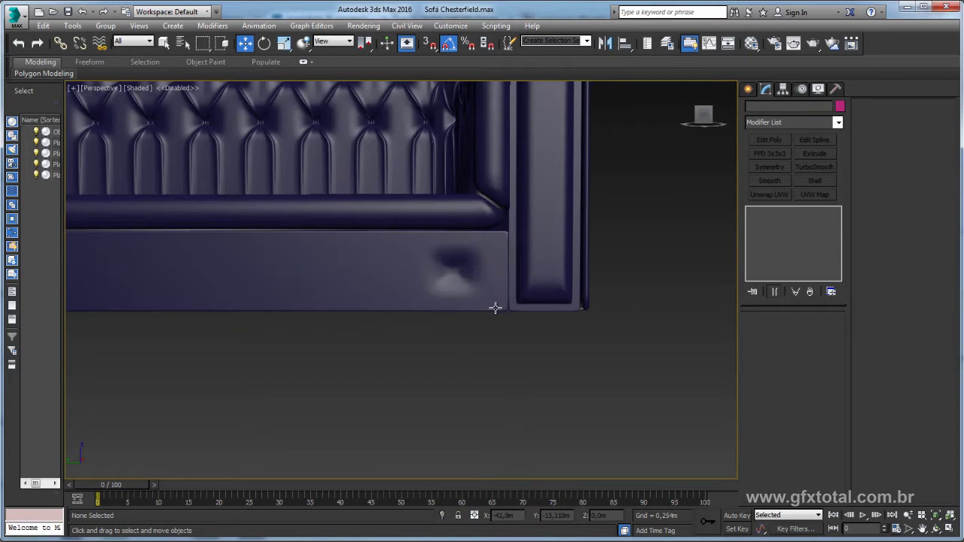
pyautogui.moveTo(495, 307)
pyautogui.keyDown('alt'); pyautogui.mouseDown(button='middle')
pyautogui.moveTo(332, 316)
pyautogui.moveTo(467, 323)
pyautogui.mouseUp(button='middle'); pyautogui.keyUp('alt')
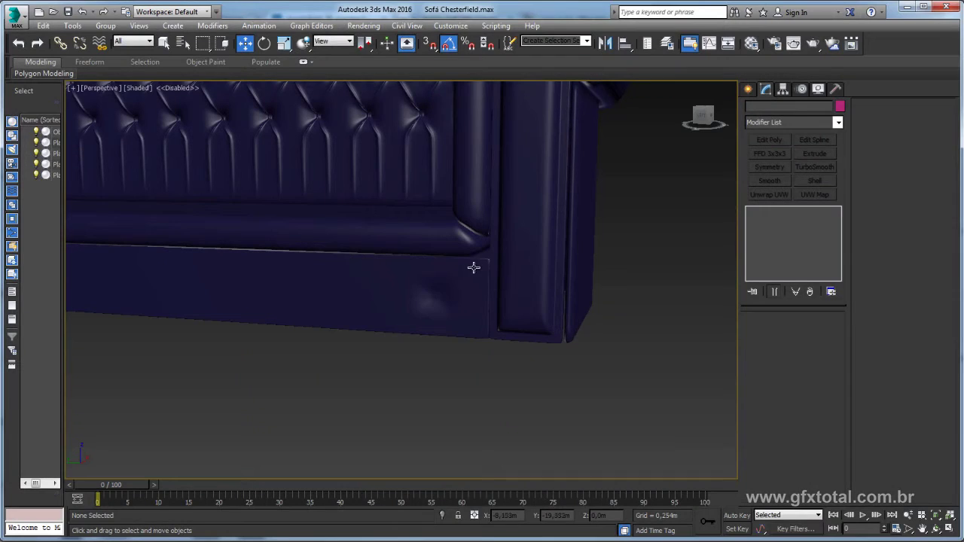
pyautogui.click(474, 268)
pyautogui.scroll(3, 441, 298)
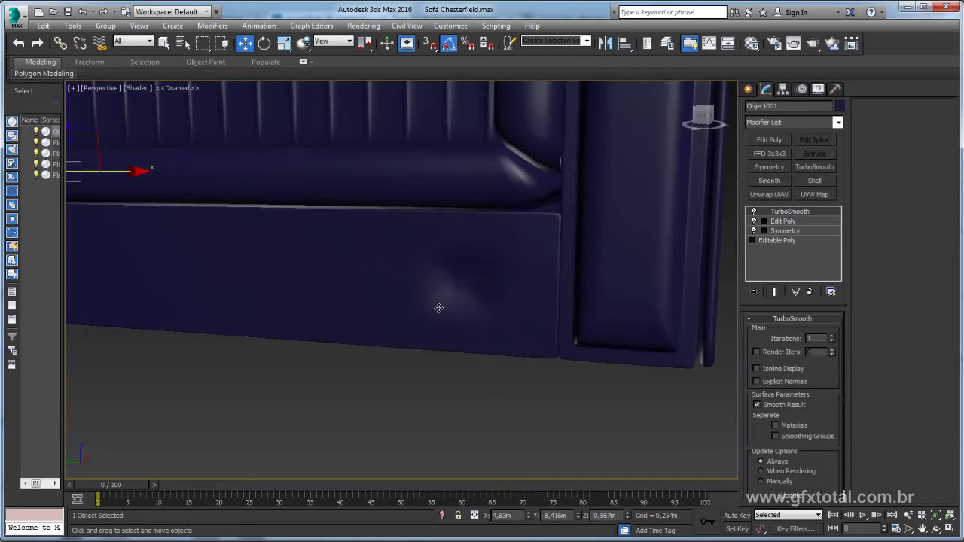
pyautogui.scroll(3, 441, 306)
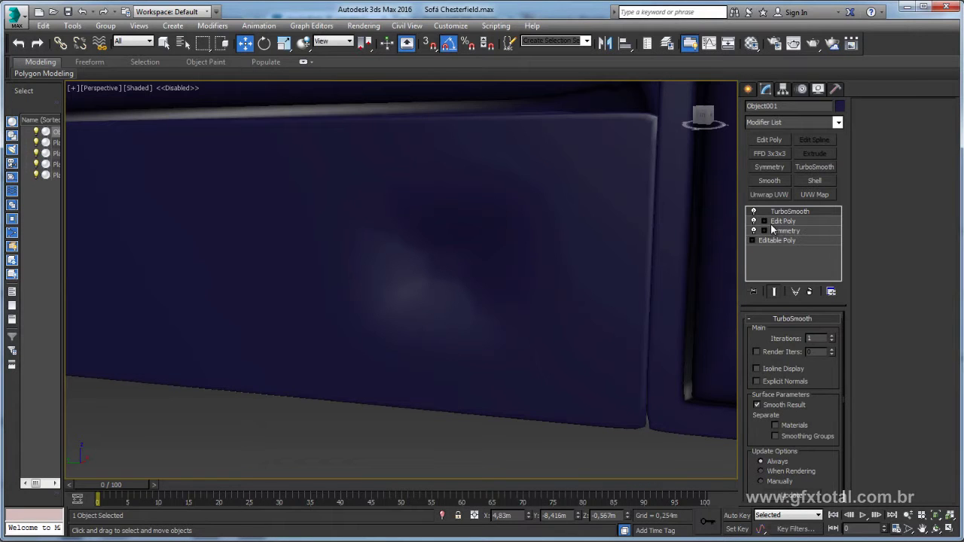
# Step: Return to Edit Poly Edge level with TurboSmooth off and edged faces shown
pyautogui.click(770, 223)
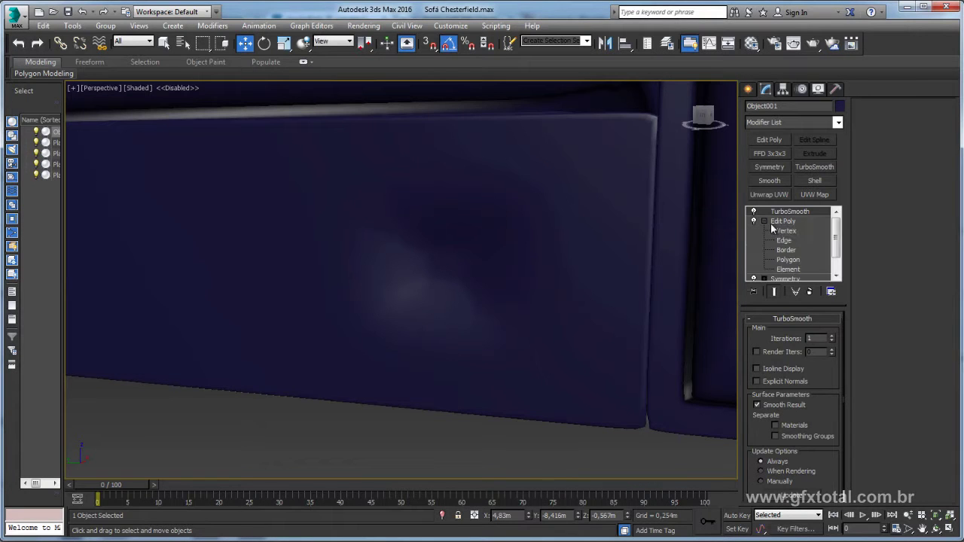
pyautogui.click(783, 241)
pyautogui.press('F4')
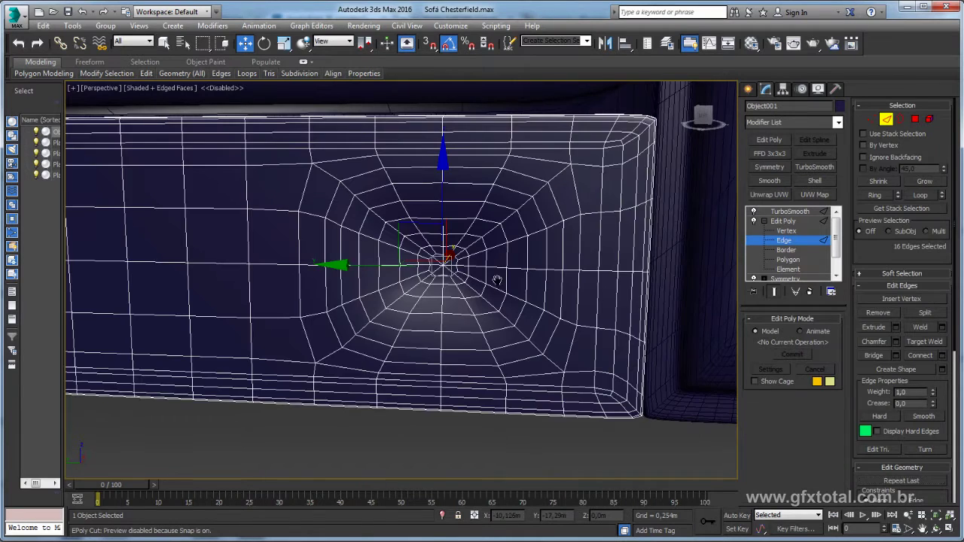
pyautogui.click(754, 212)
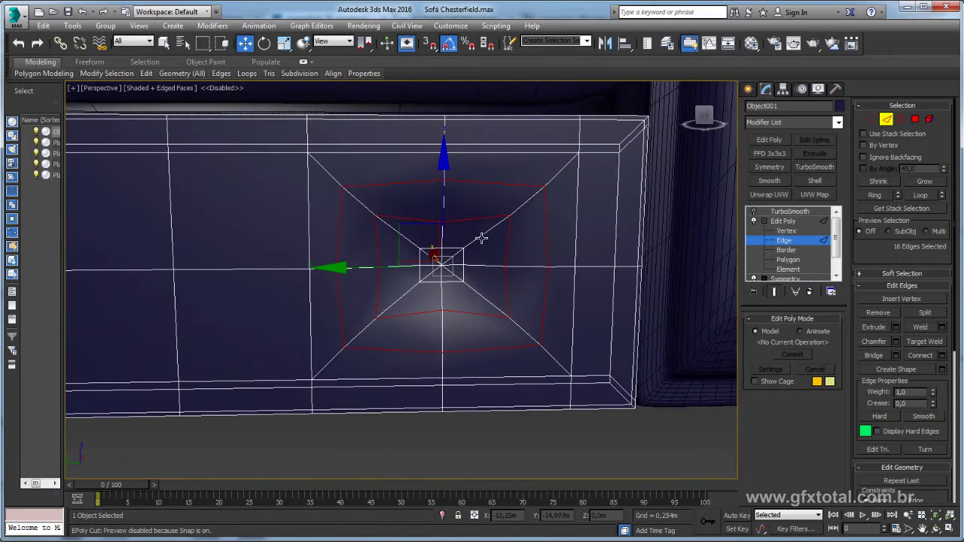
# Step: Select the 18 edges radiating around the tuft pocket, including inner square diagonals
pyautogui.click(480, 237)
pyautogui.keyDown('ctrl'); pyautogui.click(540, 193); pyautogui.keyUp('ctrl')
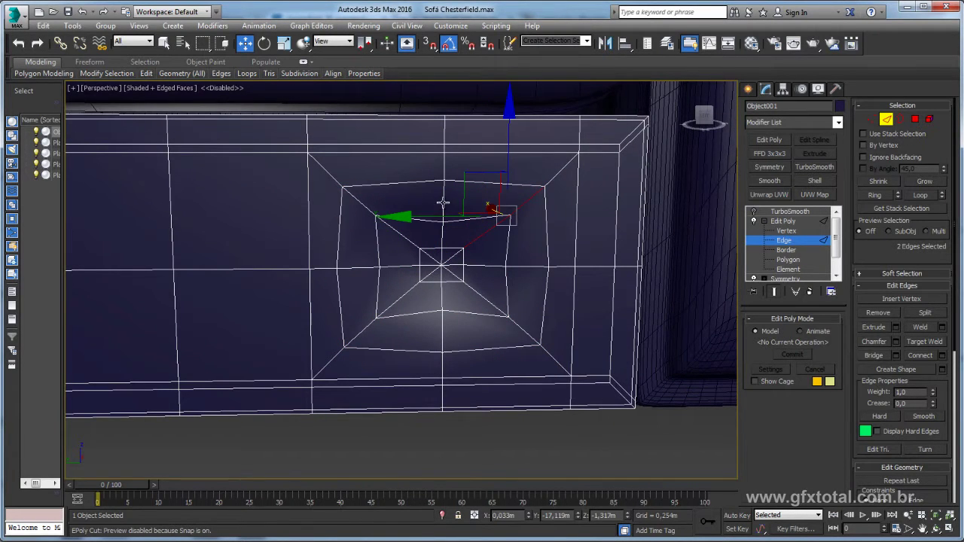
pyautogui.keyDown('ctrl'); pyautogui.click(419, 217); pyautogui.keyUp('ctrl')
pyautogui.keyDown('ctrl'); pyautogui.click(394, 226); pyautogui.keyUp('ctrl')
pyautogui.keyDown('ctrl'); pyautogui.click(369, 207); pyautogui.keyUp('ctrl')
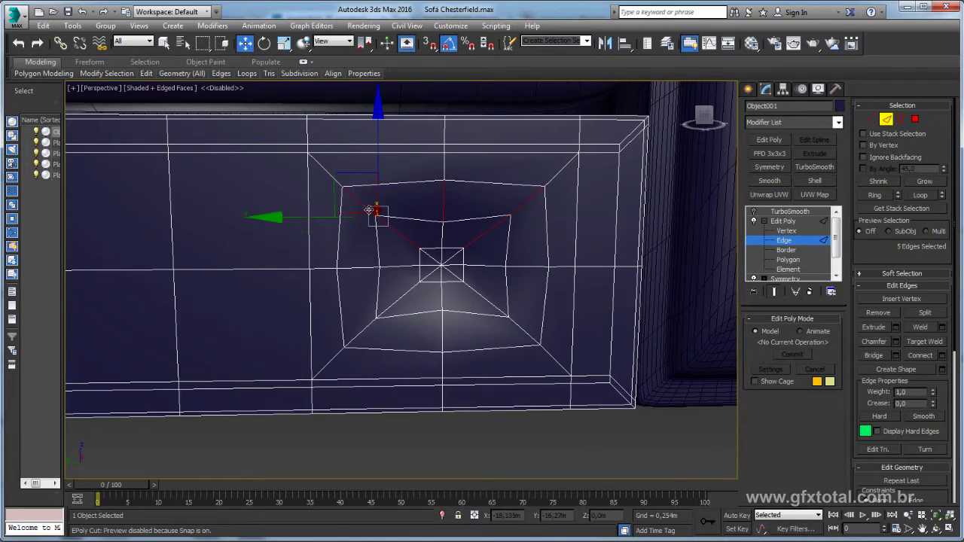
pyautogui.keyDown('ctrl'); pyautogui.click(359, 268); pyautogui.keyUp('ctrl')
pyautogui.keyDown('ctrl'); pyautogui.click(396, 303); pyautogui.keyUp('ctrl')
pyautogui.keyDown('ctrl'); pyautogui.click(363, 333); pyautogui.keyUp('ctrl')
pyautogui.keyDown('ctrl'); pyautogui.click(407, 342); pyautogui.keyUp('ctrl')
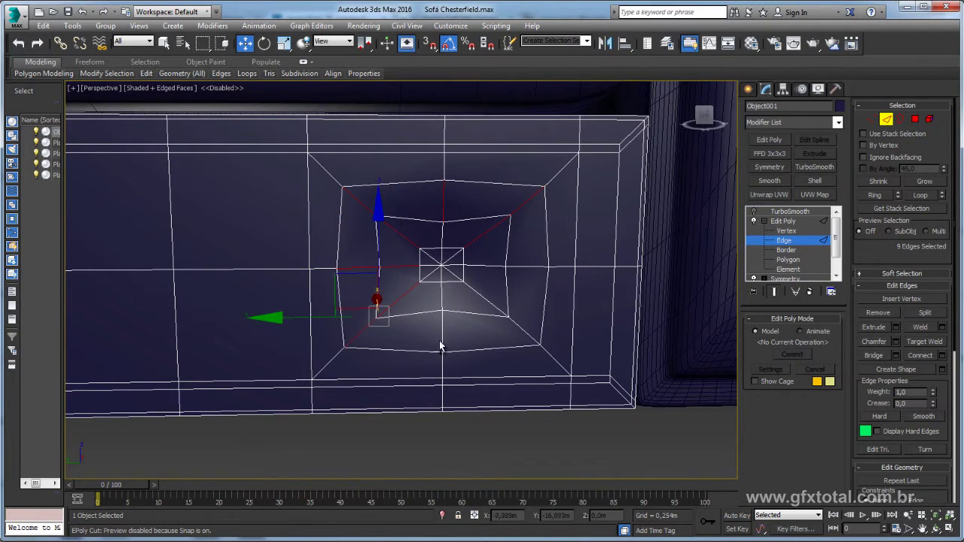
pyautogui.keyDown('ctrl'); pyautogui.click(441, 349); pyautogui.keyUp('ctrl')
pyautogui.keyDown('ctrl'); pyautogui.click(399, 186); pyautogui.keyUp('ctrl')
pyautogui.keyDown('ctrl'); pyautogui.click(510, 315); pyautogui.keyUp('ctrl')
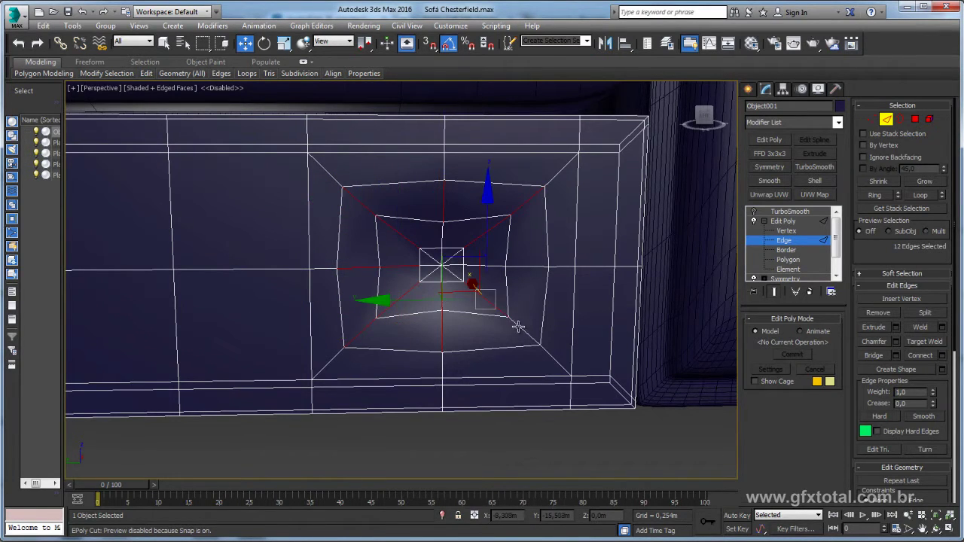
pyautogui.keyDown('ctrl'); pyautogui.click(530, 290); pyautogui.keyUp('ctrl')
pyautogui.keyDown('ctrl'); pyautogui.click(525, 269); pyautogui.keyUp('ctrl')
pyautogui.keyDown('ctrl'); pyautogui.click(520, 260); pyautogui.keyUp('ctrl')
pyautogui.keyDown('alt'); pyautogui.moveTo(519, 260); pyautogui.dragTo(468, 279, button='middle'); pyautogui.keyUp('alt')
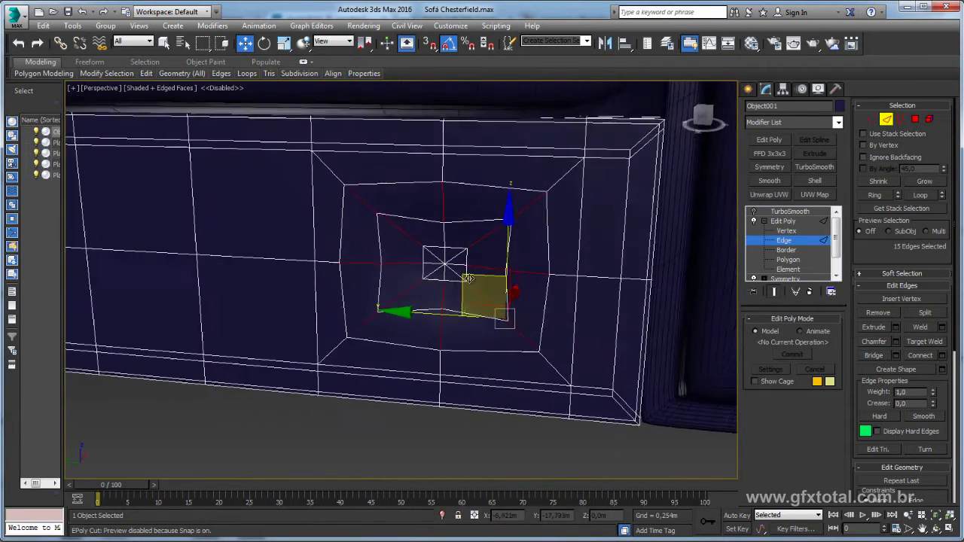
pyautogui.scroll(5, 468, 279)
pyautogui.keyDown('ctrl'); pyautogui.click(369, 221); pyautogui.keyUp('ctrl')
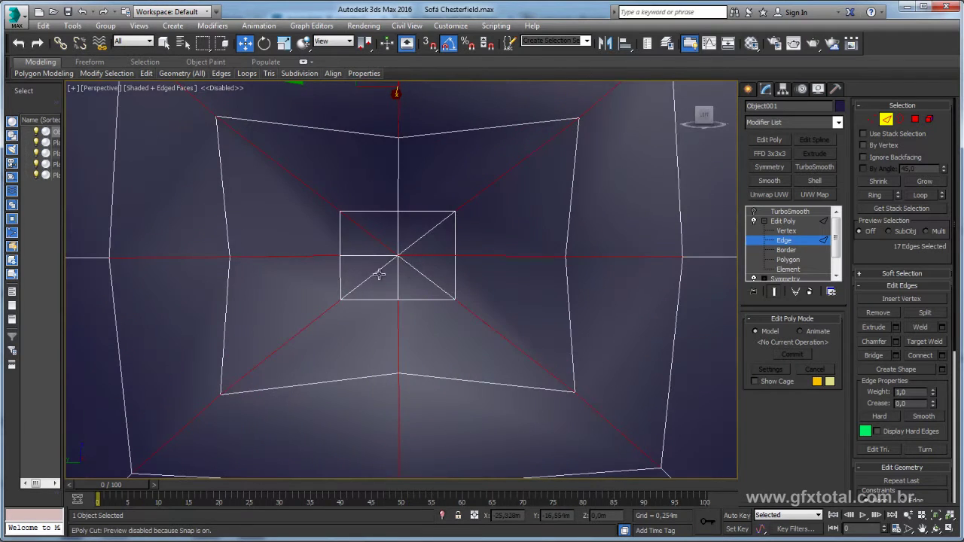
pyautogui.keyDown('ctrl'); pyautogui.click(378, 273); pyautogui.keyUp('ctrl')
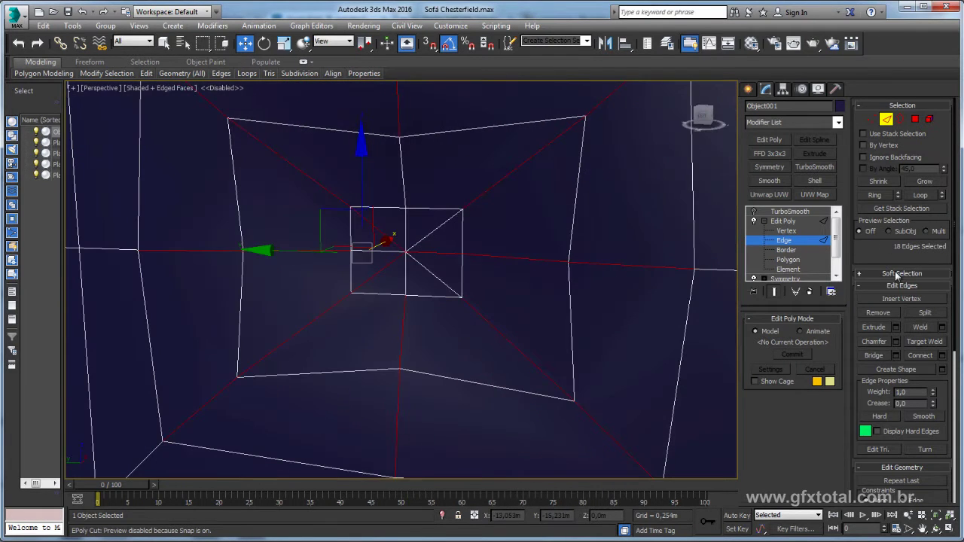
# Step: Extrude the selected edges into thin recessed grooves via caddy Height and Width
pyautogui.click(896, 327)
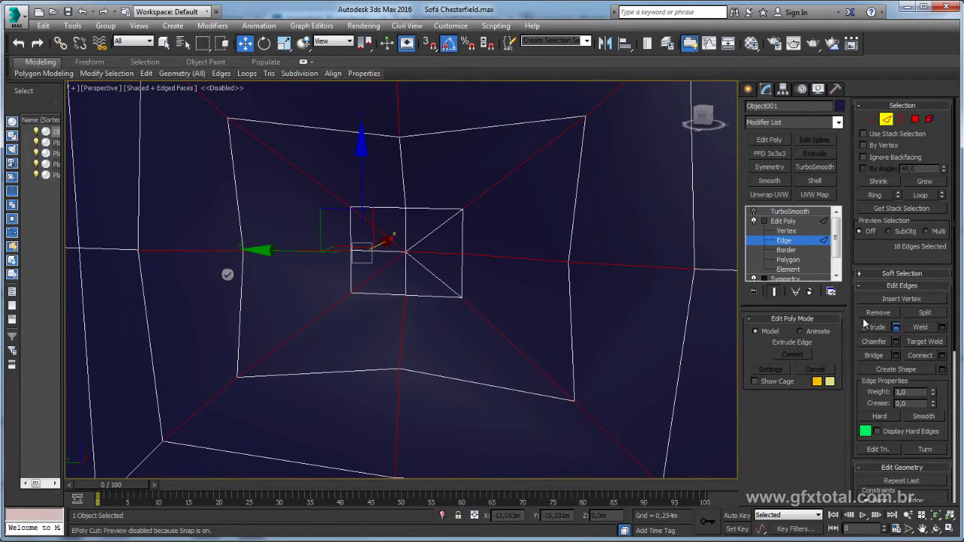
pyautogui.moveTo(235, 251); pyautogui.dragTo(231, 219)
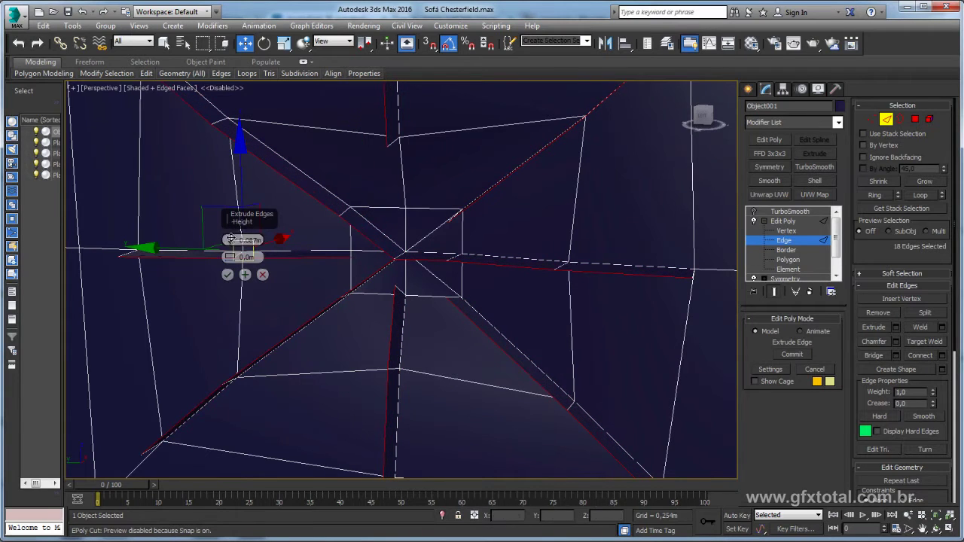
pyautogui.moveTo(232, 270); pyautogui.dragTo(239, 250)
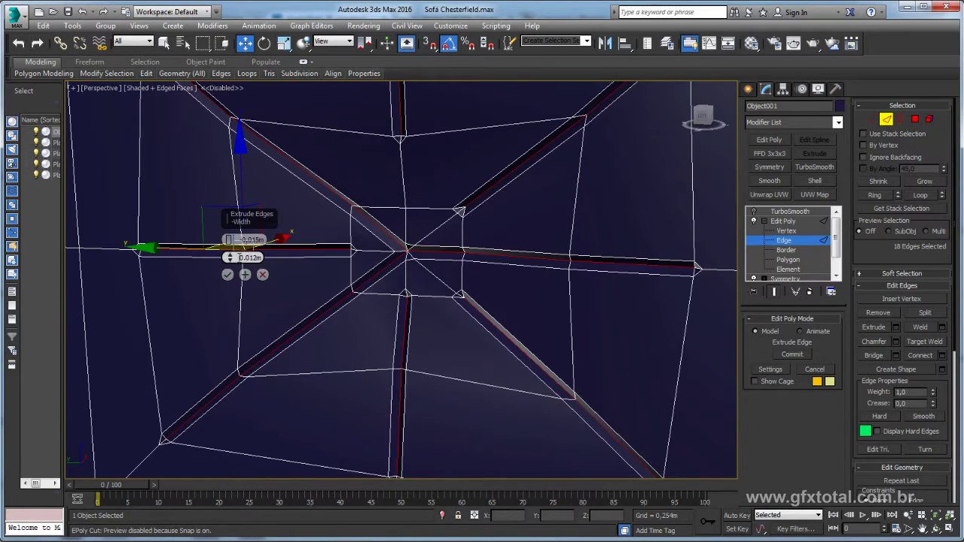
pyautogui.click(227, 274)
# Step: Exit edge editing, re-enable TurboSmooth, and hide edged faces
pyautogui.click(783, 221)
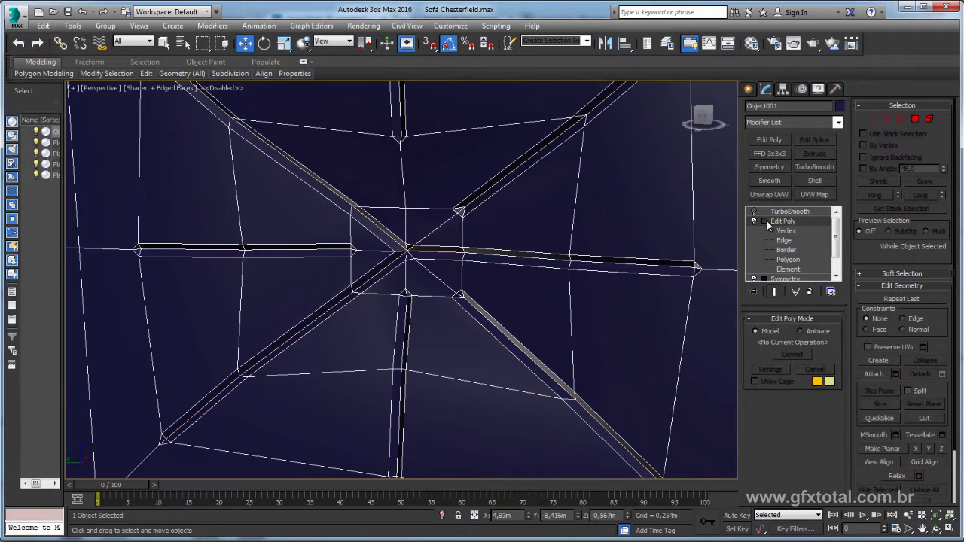
pyautogui.click(763, 221)
pyautogui.click(789, 212)
pyautogui.click(754, 212)
pyautogui.scroll(-5, 488, 220)
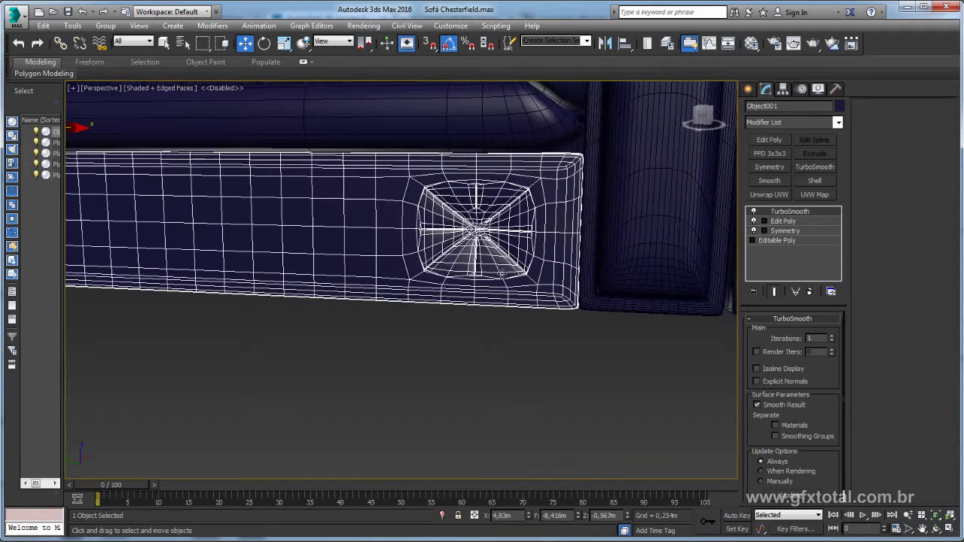
pyautogui.click(473, 329)
pyautogui.press('F3')
pyautogui.press('F3')
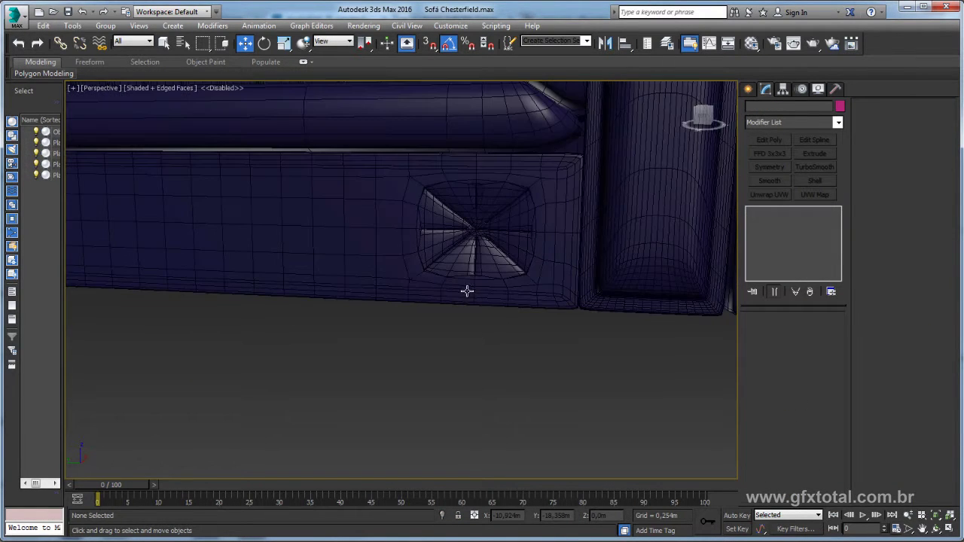
pyautogui.press('F4')
# Step: Zoom onto the smoothed tuft to check its pleats, then enter Edit Poly Vertex level
pyautogui.moveTo(488, 267); pyautogui.dragTo(566, 187, button='middle')
pyautogui.click(566, 187)
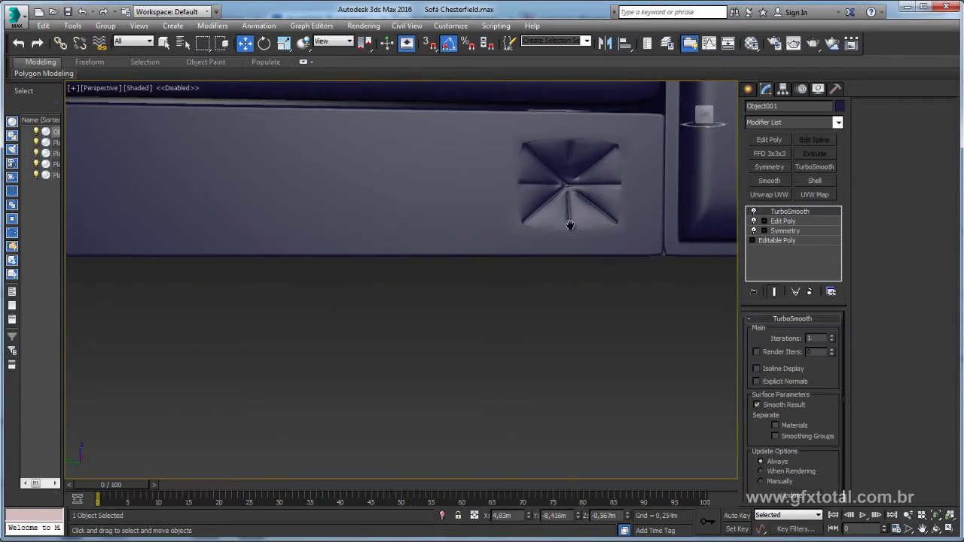
pyautogui.scroll(3, 557, 241)
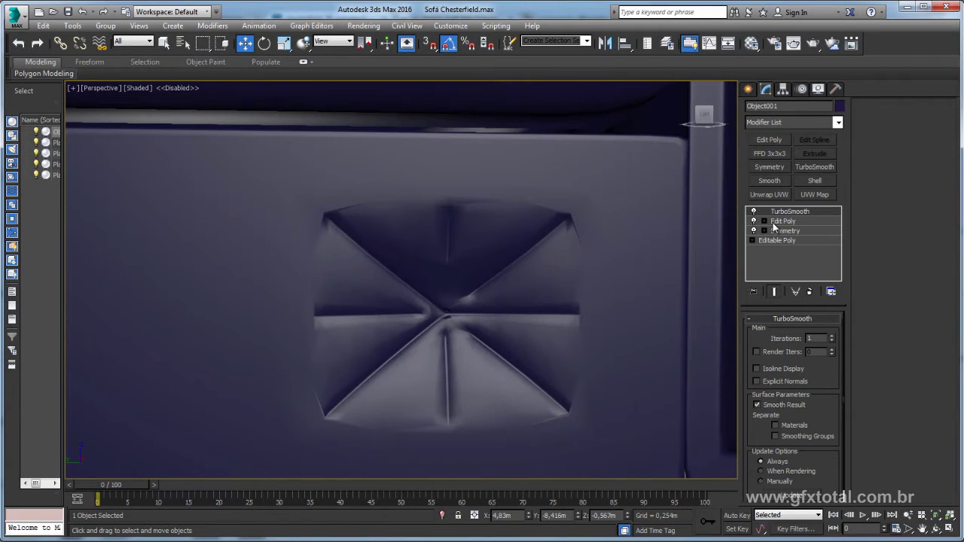
pyautogui.press('F3')
pyautogui.press('F3')
pyautogui.click(764, 221)
pyautogui.click(786, 230)
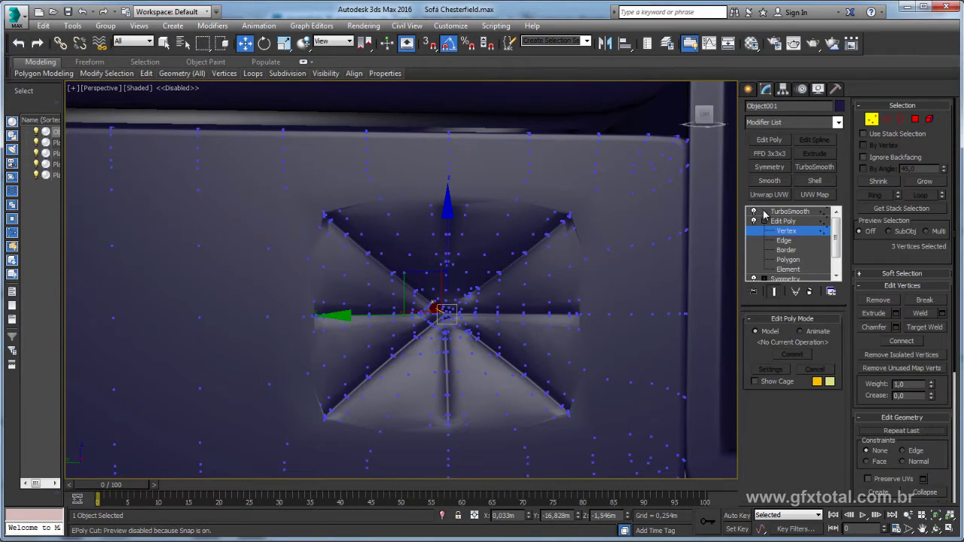
# Step: Turn off TurboSmooth and view the tuft's raw mesh in wireframe
pyautogui.click(754, 212)
pyautogui.press('F4')
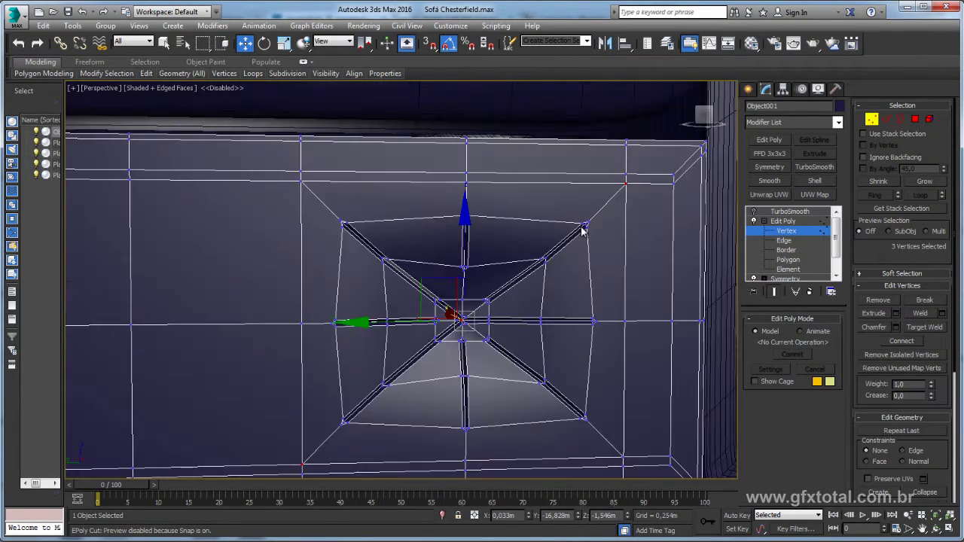
pyautogui.keyDown('alt'); pyautogui.moveTo(582, 223); pyautogui.dragTo(605, 260, button='middle'); pyautogui.keyUp('alt')
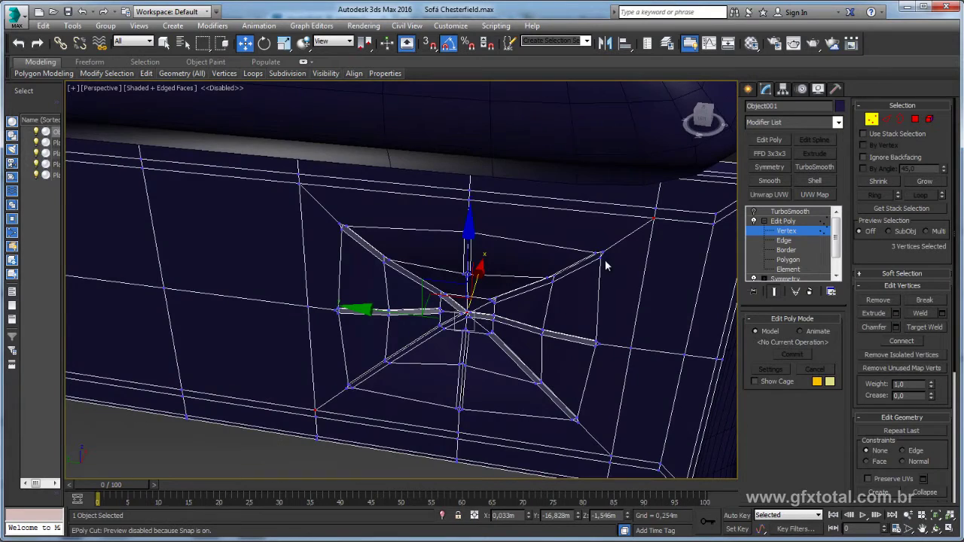
pyautogui.press('F3')
# Step: Collapse the stacked vertices at each groove end of the tuft into single points
pyautogui.moveTo(613, 271); pyautogui.dragTo(585, 240)
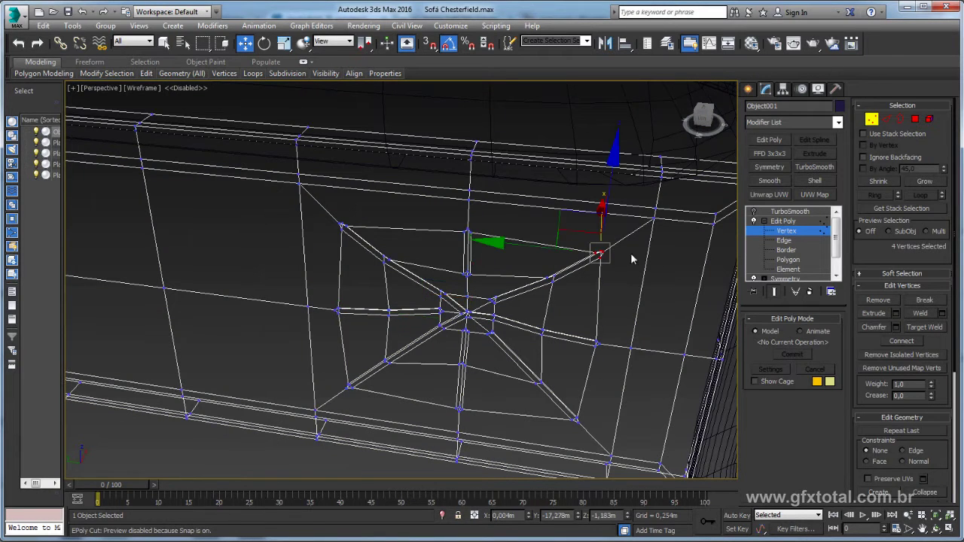
pyautogui.click(934, 491)
pyautogui.click(341, 224)
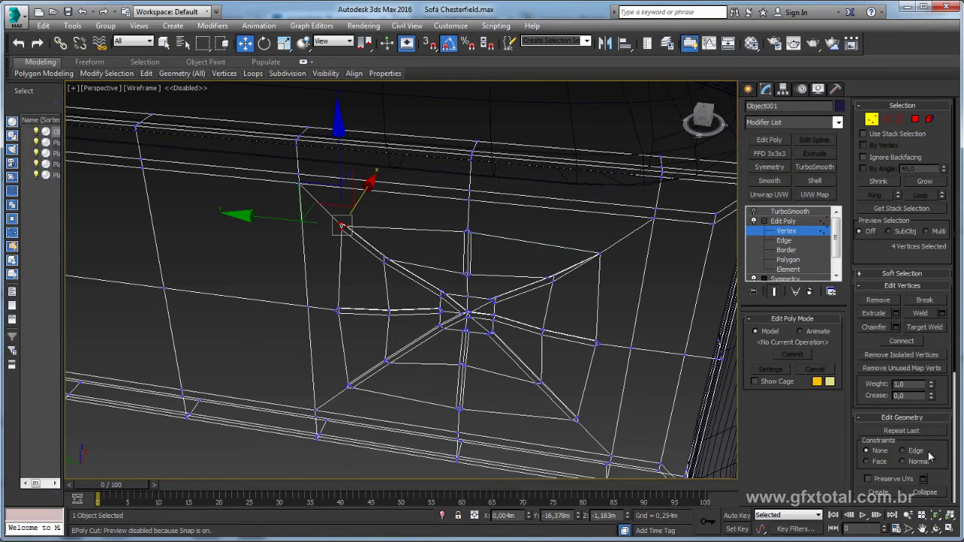
pyautogui.click(932, 496)
pyautogui.click(349, 386)
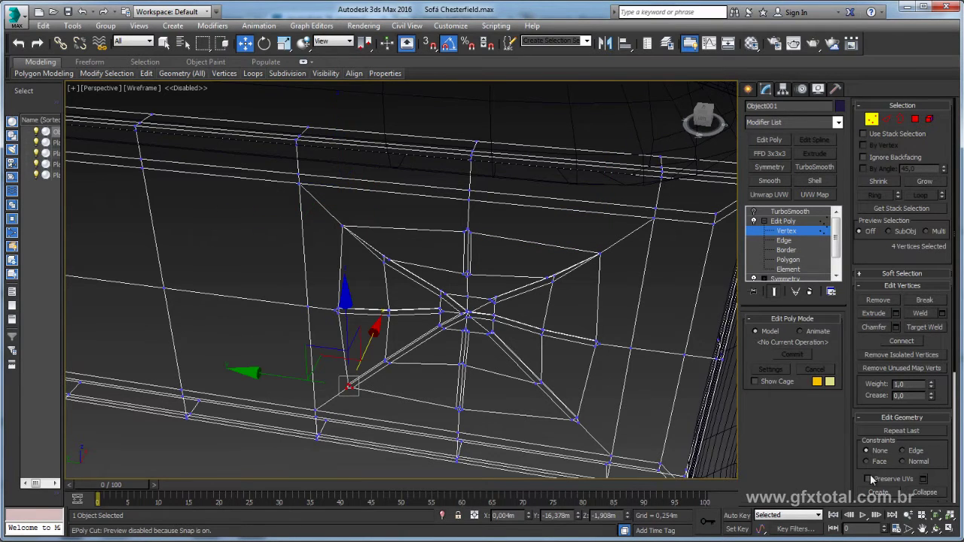
pyautogui.moveTo(590, 412); pyautogui.dragTo(570, 316, button='middle')
pyautogui.click(561, 322)
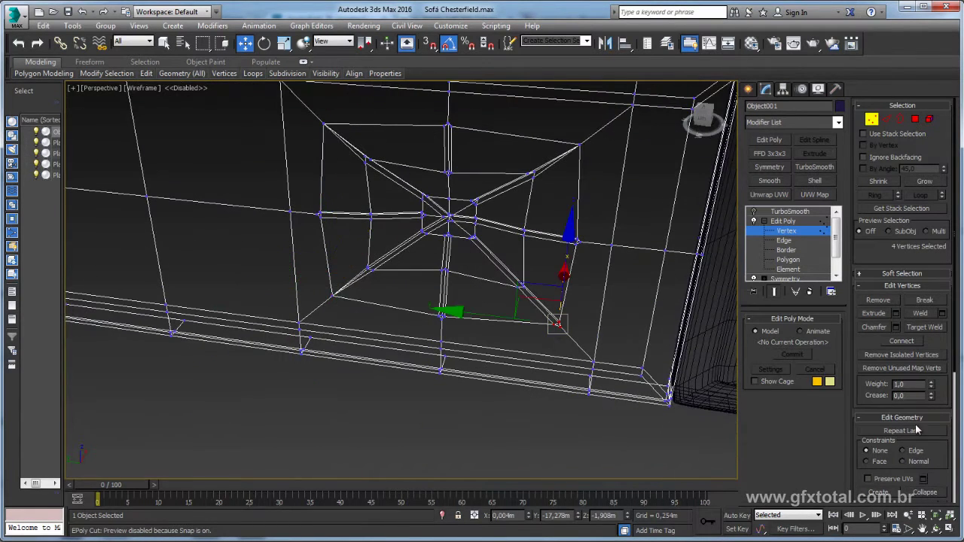
pyautogui.click(927, 493)
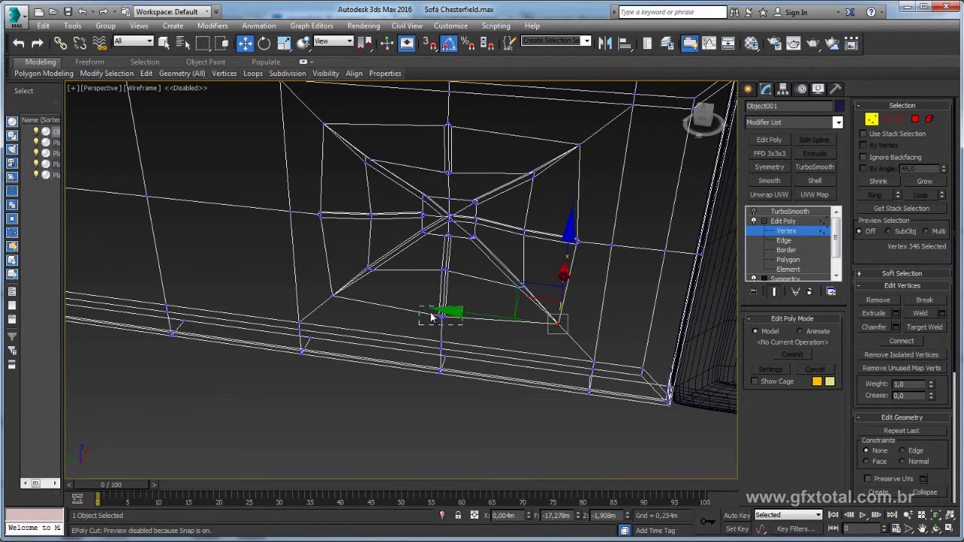
pyautogui.click(318, 215)
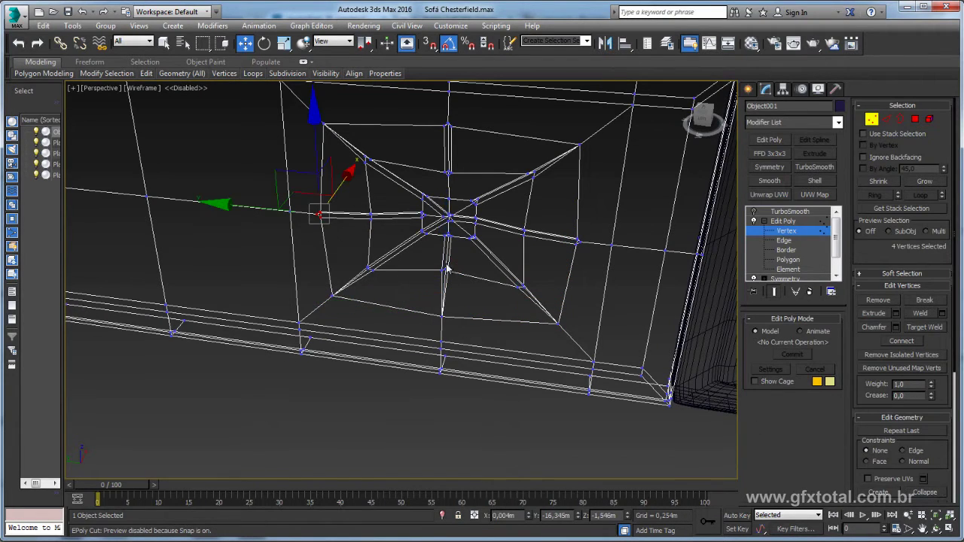
pyautogui.click(925, 493)
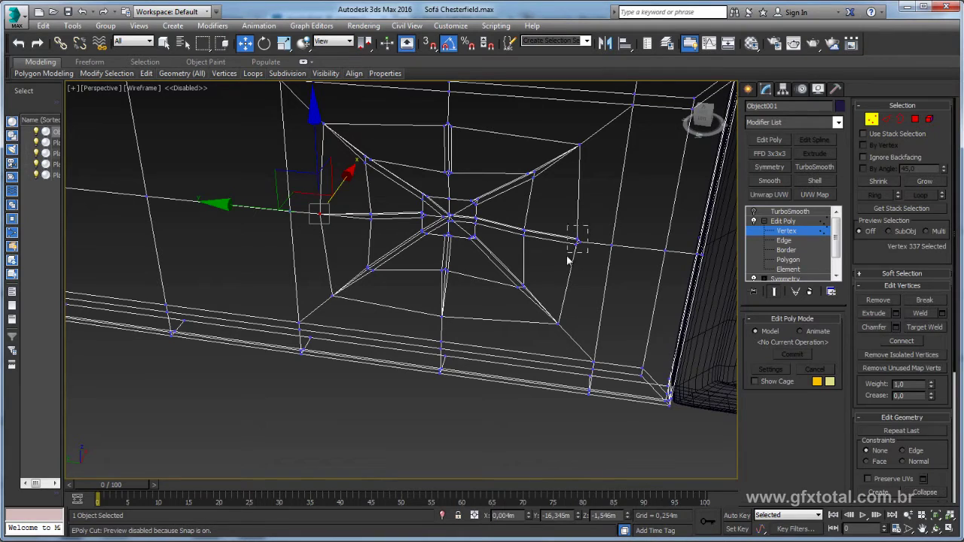
pyautogui.click(577, 241)
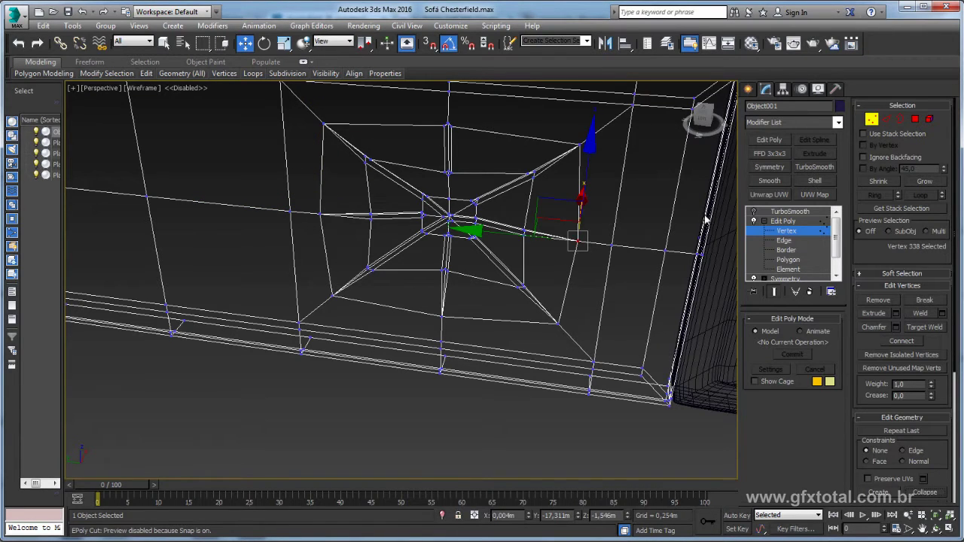
pyautogui.moveTo(479, 123); pyautogui.dragTo(433, 143)
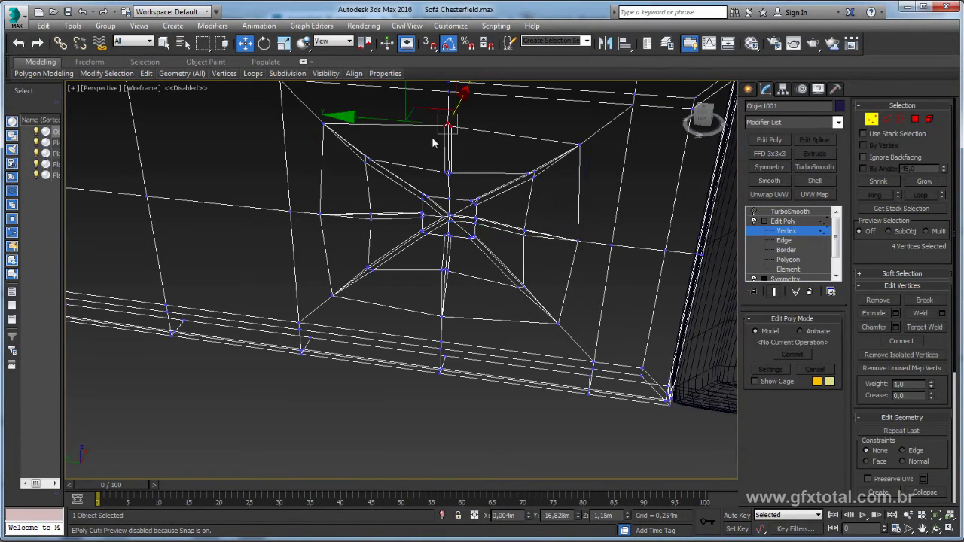
pyautogui.click(925, 492)
# Step: Exit Vertex mode and turn TurboSmooth back on in shaded view
pyautogui.keyDown('alt'); pyautogui.moveTo(467, 301); pyautogui.dragTo(527, 299, button='middle'); pyautogui.keyUp('alt')
pyautogui.click(785, 221)
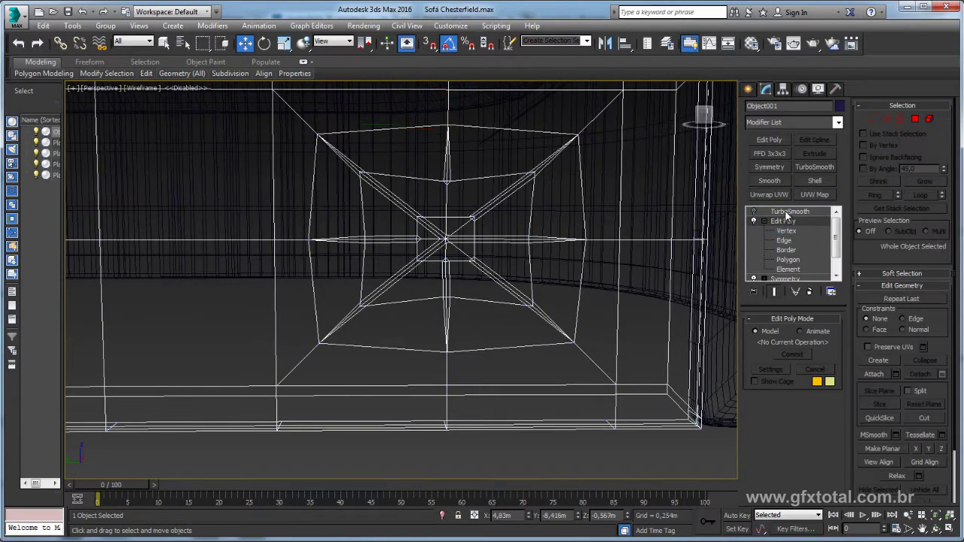
pyautogui.click(787, 211)
pyautogui.press('F3')
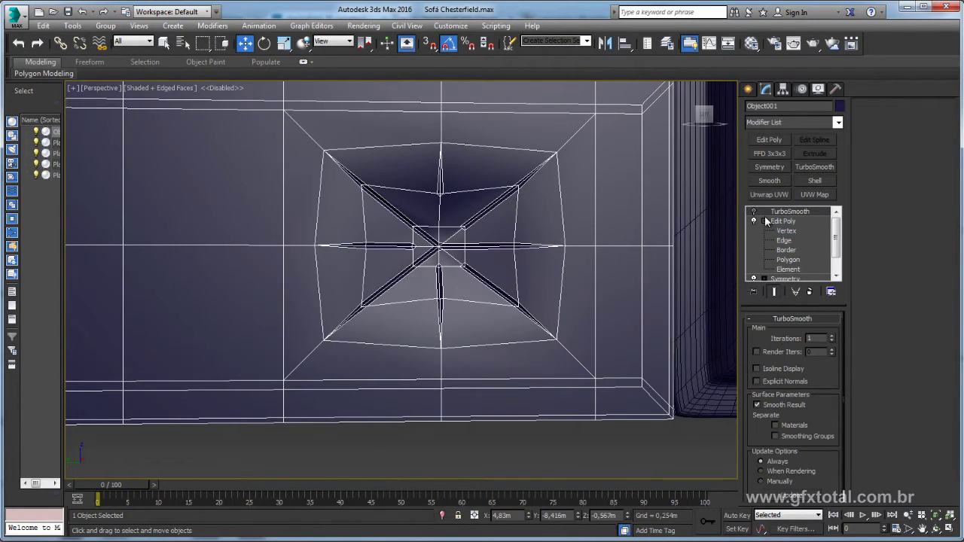
pyautogui.click(753, 212)
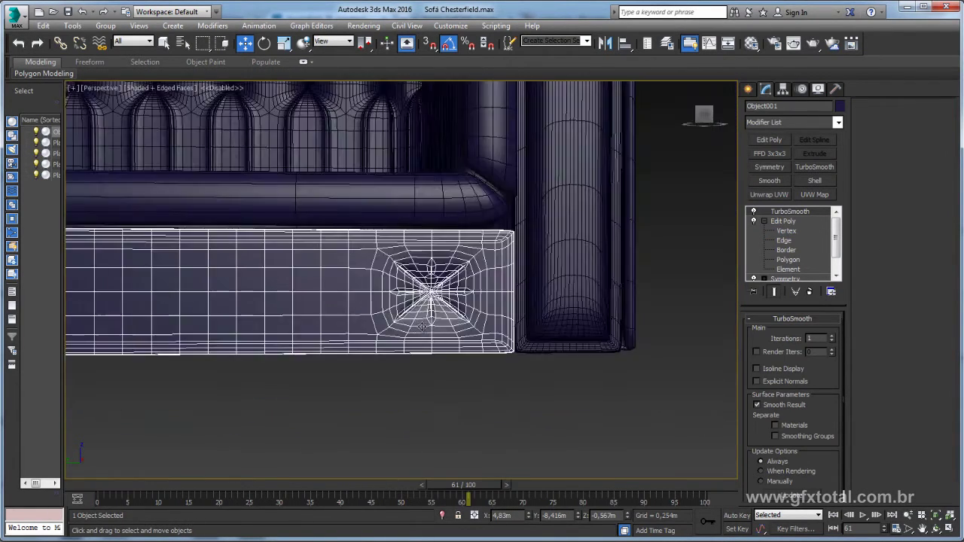
# Step: View the sofa's tuft in plain shading up close, then enter Edit Poly Polygon level
pyautogui.click(467, 424)
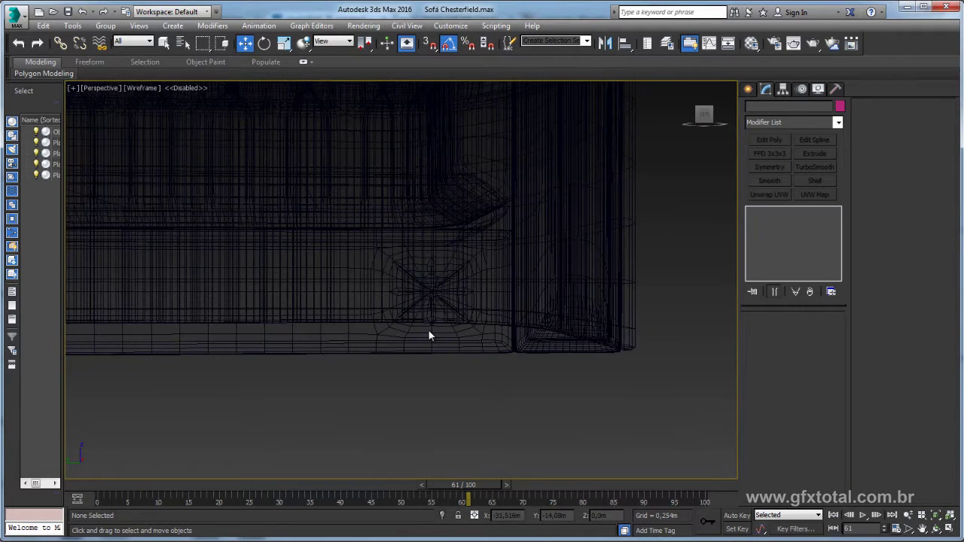
pyautogui.press('F4')
pyautogui.click(427, 329)
pyautogui.scroll(-5, 467, 379)
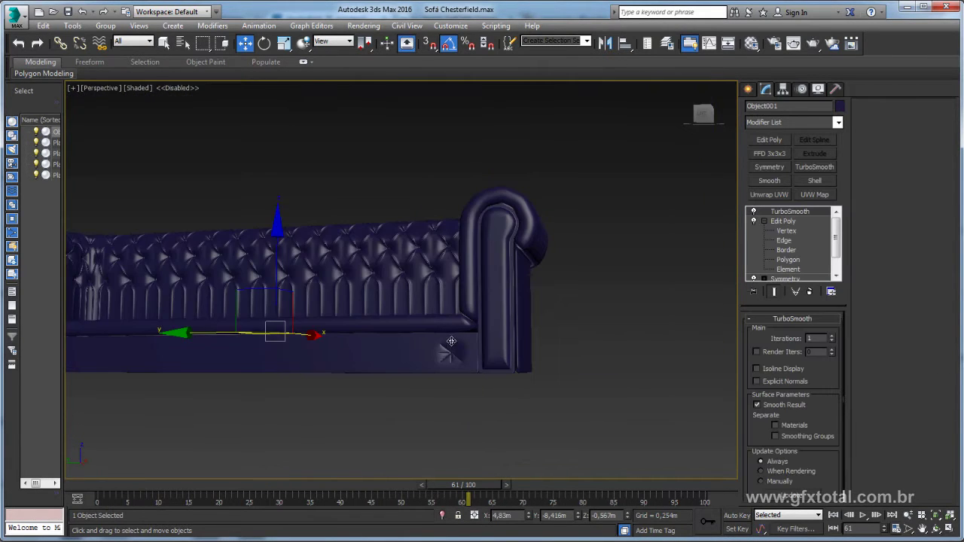
pyautogui.scroll(3, 450, 362)
pyautogui.scroll(3, 454, 352)
pyautogui.scroll(2, 445, 335)
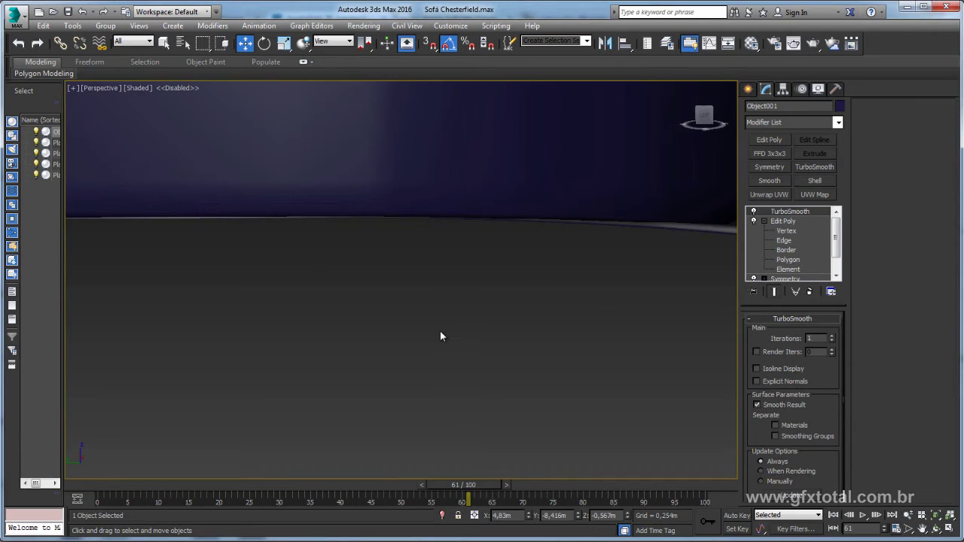
pyautogui.scroll(-2, 433, 301)
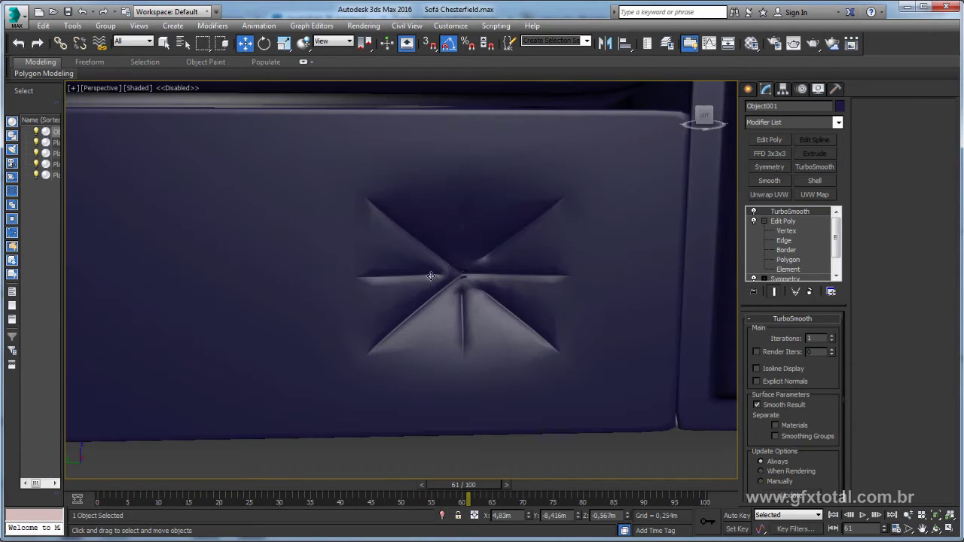
pyautogui.click(788, 259)
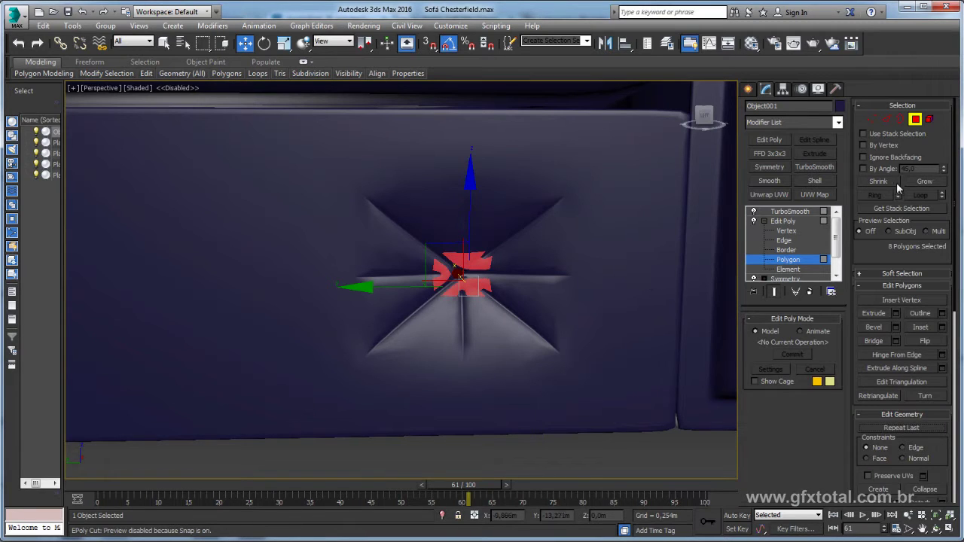
pyautogui.click(923, 181)
pyautogui.click(923, 180)
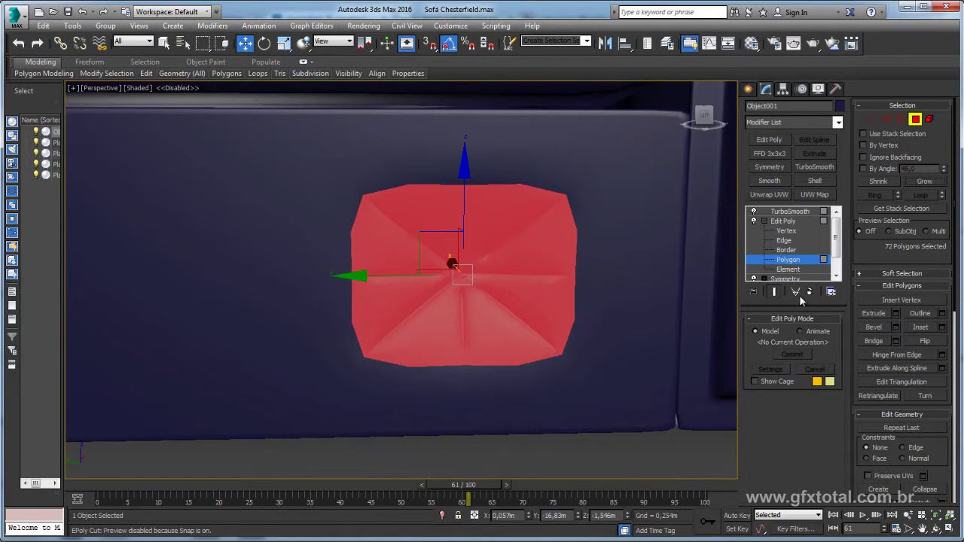
pyautogui.press('F3')
pyautogui.click(754, 212)
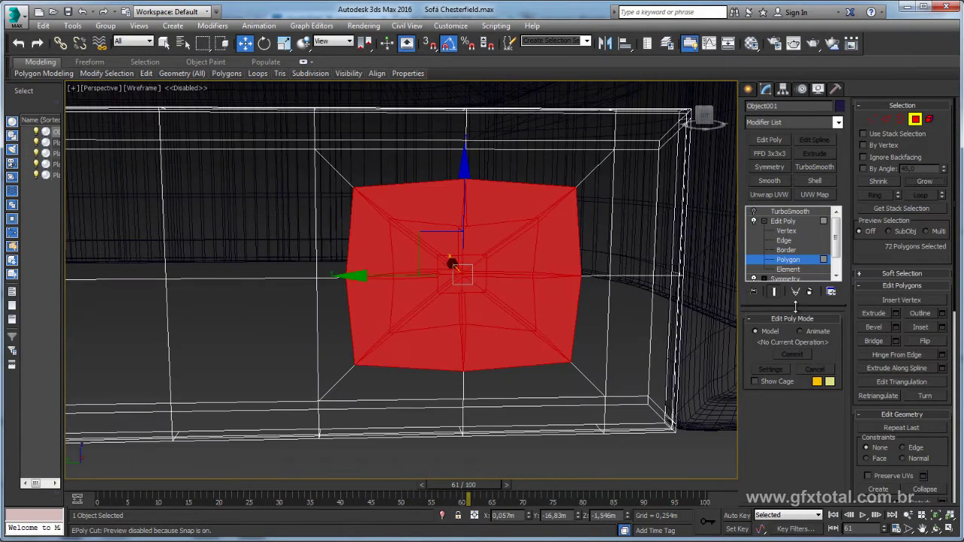
pyautogui.moveTo(932, 443); pyautogui.dragTo(895, 309)
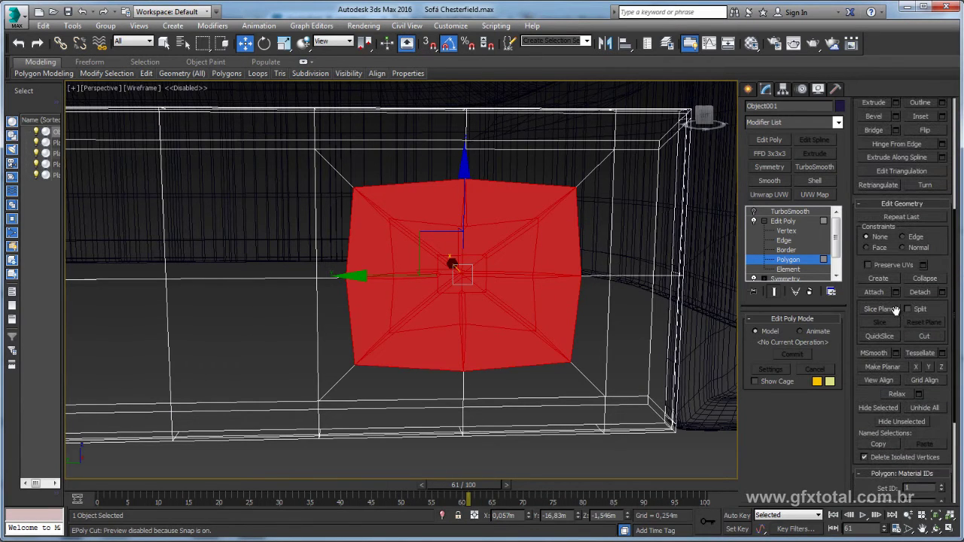
pyautogui.click(784, 222)
pyautogui.click(787, 212)
pyautogui.click(753, 210)
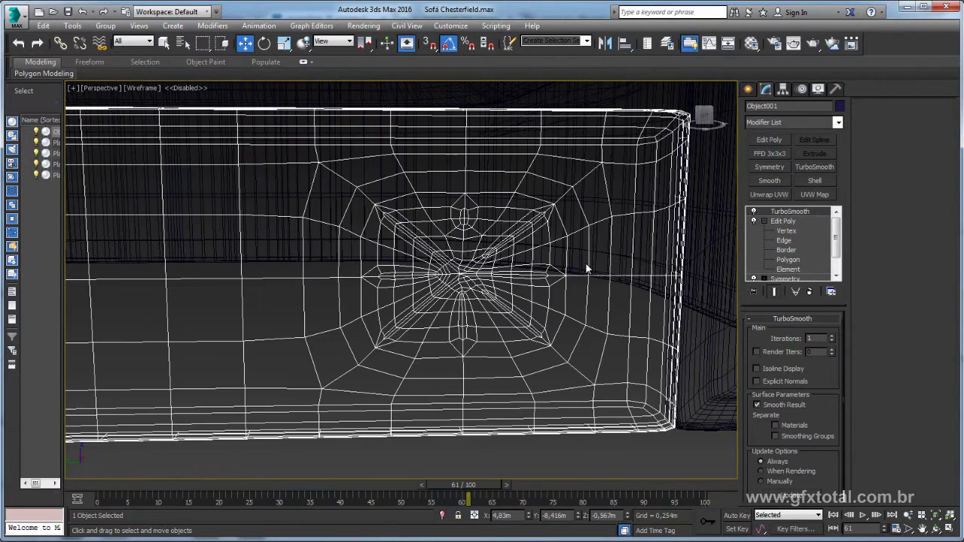
pyautogui.press('F3')
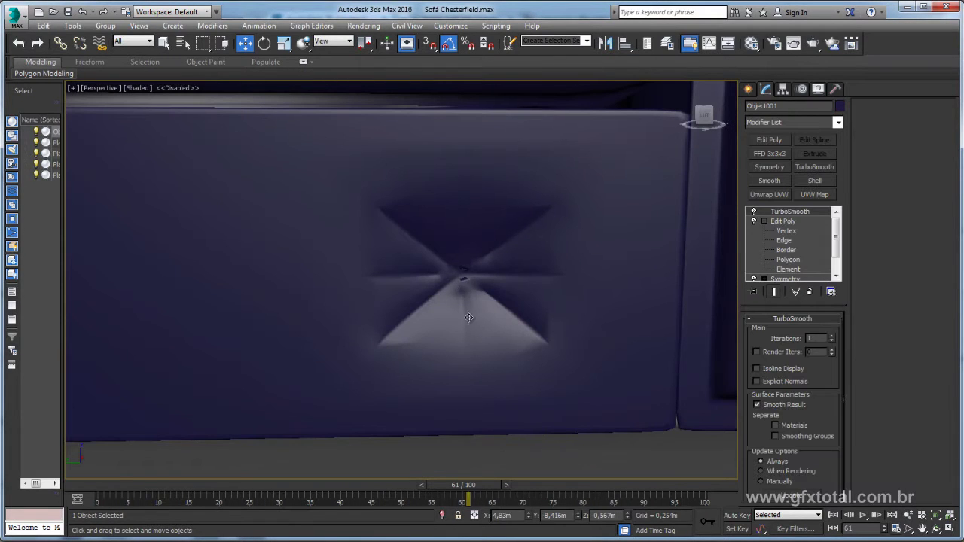
pyautogui.scroll(5, 475, 321)
pyautogui.scroll(4, 489, 317)
pyautogui.scroll(-4, 488, 316)
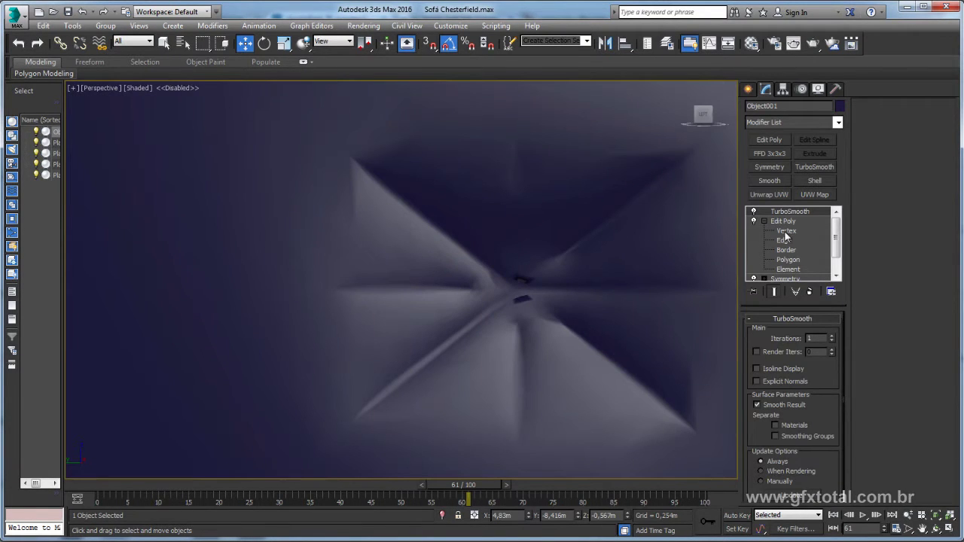
pyautogui.click(785, 231)
pyautogui.click(754, 212)
pyautogui.press('F3')
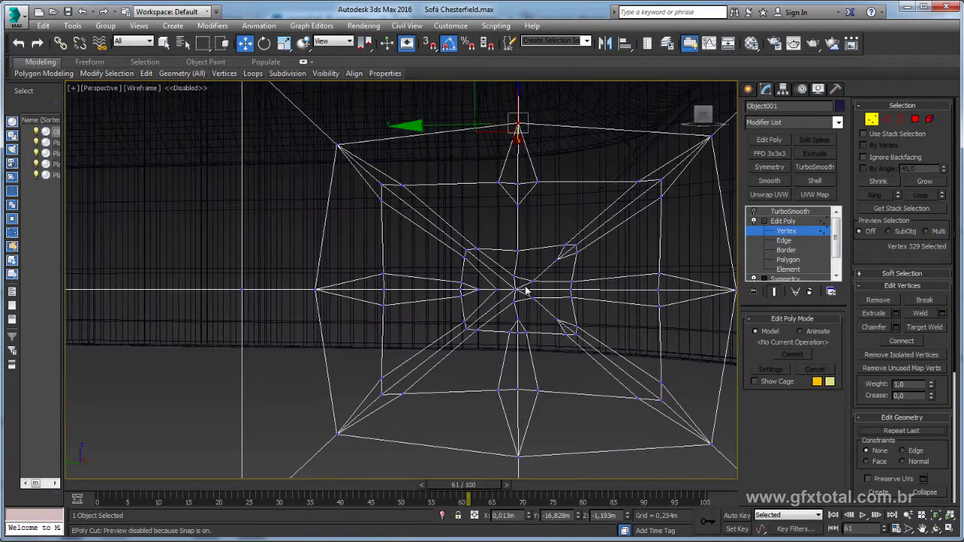
pyautogui.scroll(2, 528, 290)
pyautogui.scroll(3, 538, 292)
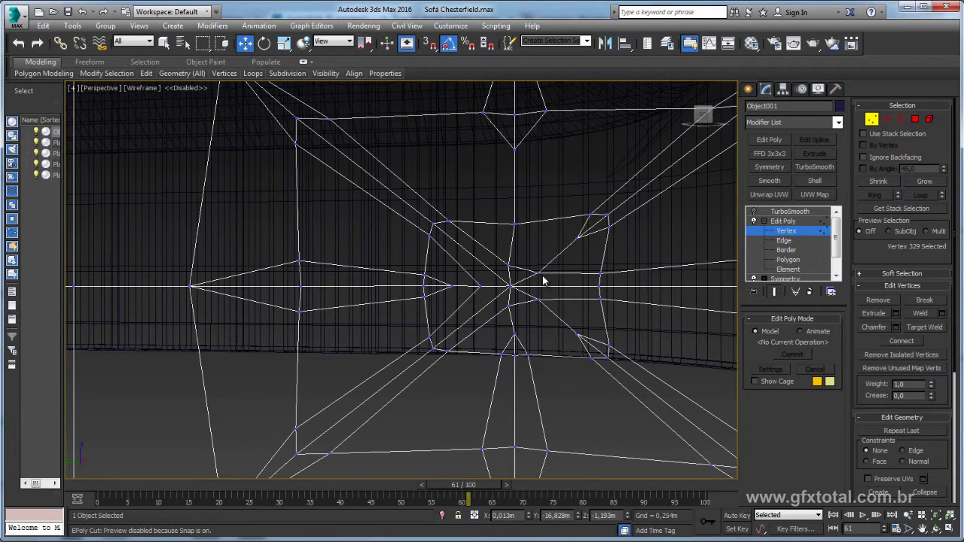
pyautogui.scroll(-3, 450, 263)
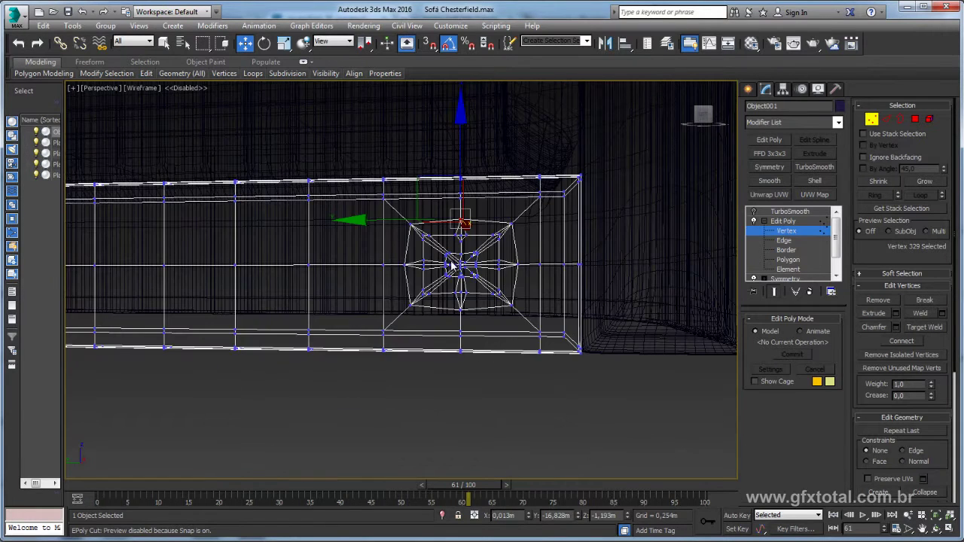
pyautogui.moveTo(391, 269); pyautogui.dragTo(572, 256, button='middle')
pyautogui.scroll(-3, 527, 293)
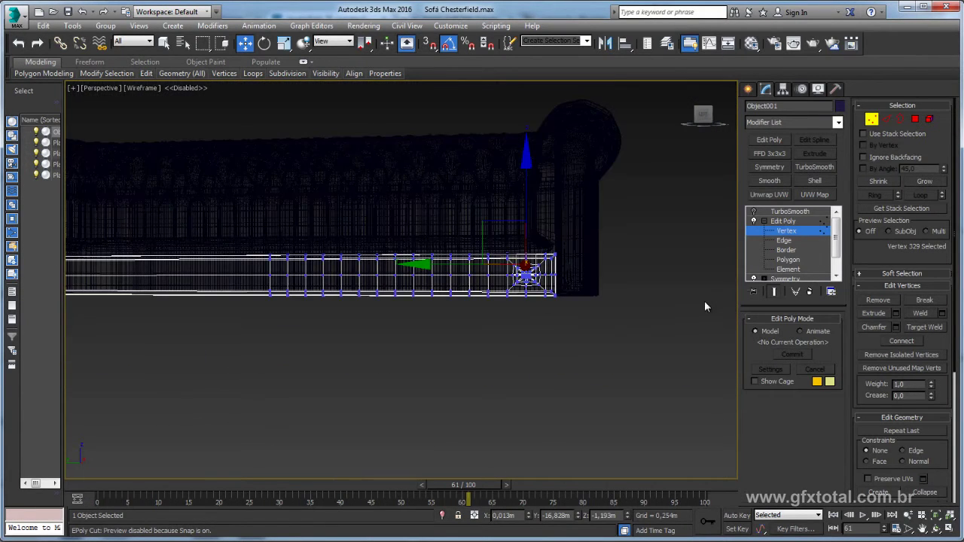
pyautogui.click(914, 121)
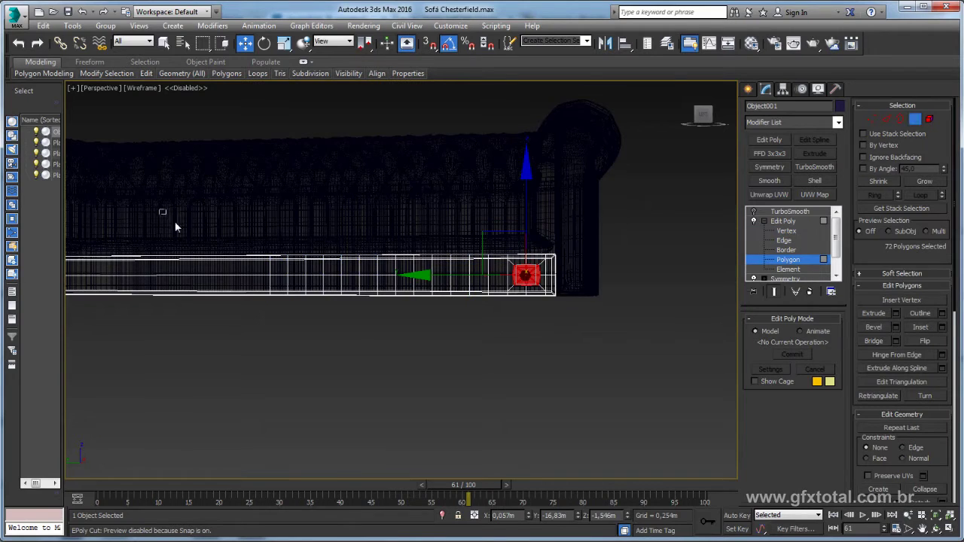
# Step: Select the tufted block's polygons and Shift-drag a copy out as a new object (Clone To Object)
pyautogui.moveTo(160, 210)
pyautogui.mouseDown()
pyautogui.moveTo(498, 338)
pyautogui.moveTo(369, 316)
pyautogui.mouseUp()
pyautogui.scroll(-4, 371, 317)
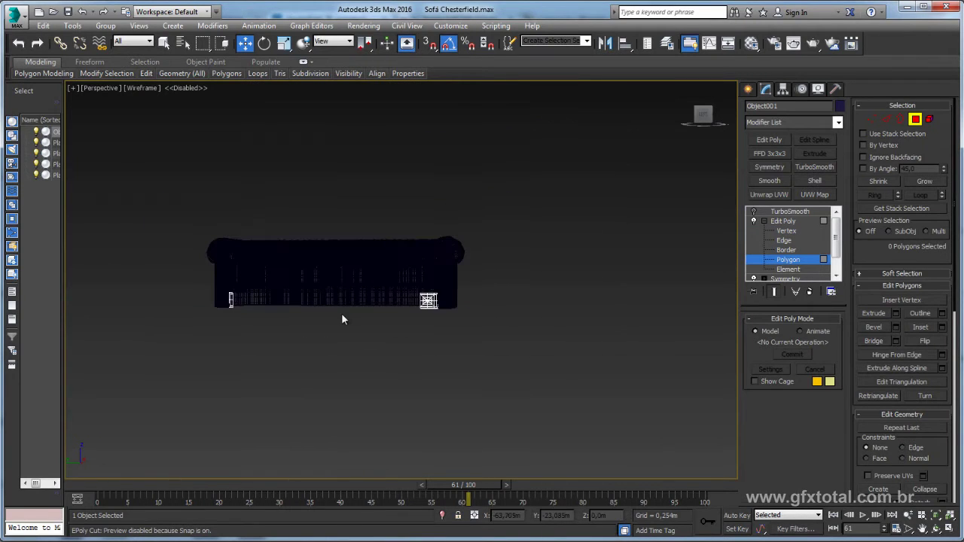
pyautogui.moveTo(478, 365); pyautogui.dragTo(411, 285)
pyautogui.scroll(4, 452, 317)
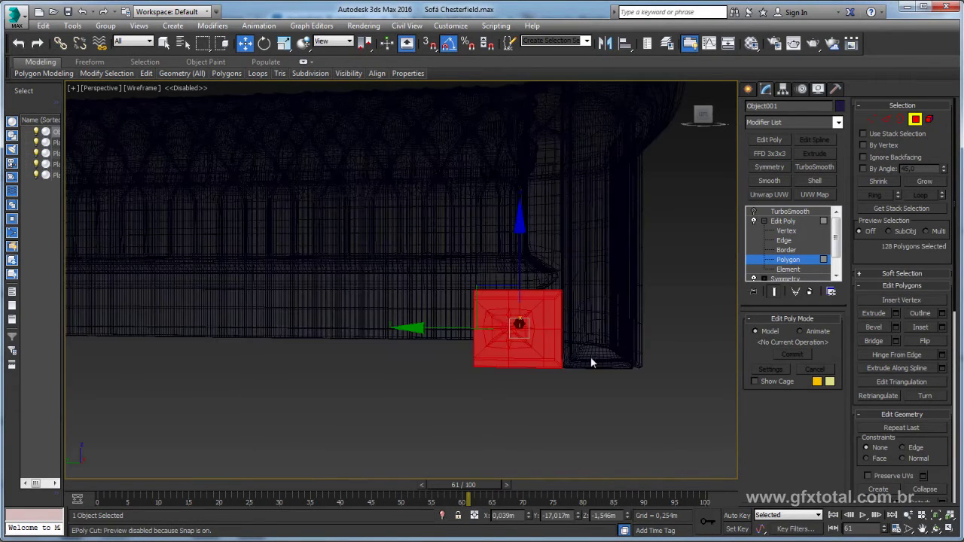
pyautogui.scroll(3, 591, 356)
pyautogui.moveTo(610, 429); pyautogui.dragTo(489, 167)
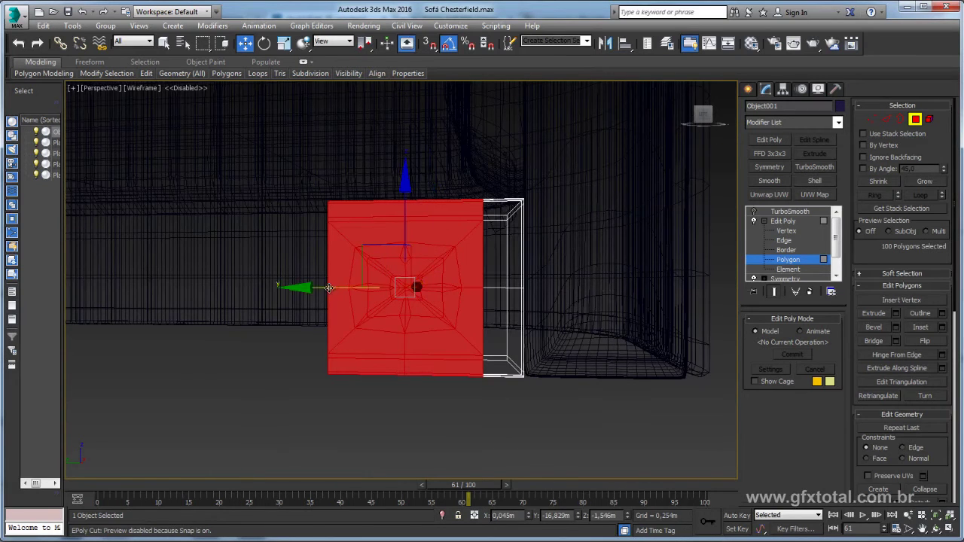
pyautogui.keyDown('shift'); pyautogui.moveTo(332, 286); pyautogui.dragTo(130, 287); pyautogui.keyUp('shift')
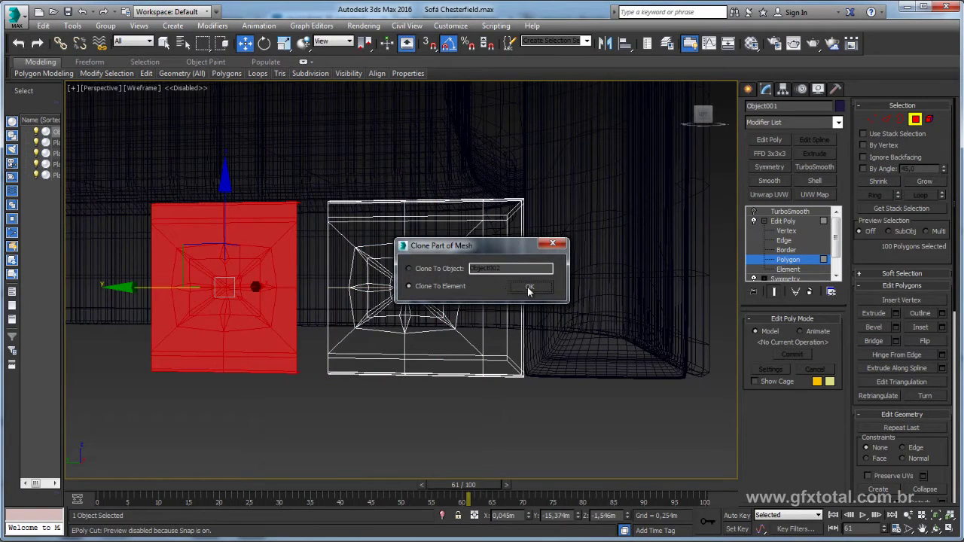
pyautogui.click(529, 286)
# Step: Return to object level and select the cloned block Object002
pyautogui.scroll(4, 424, 298)
pyautogui.scroll(-2, 574, 280)
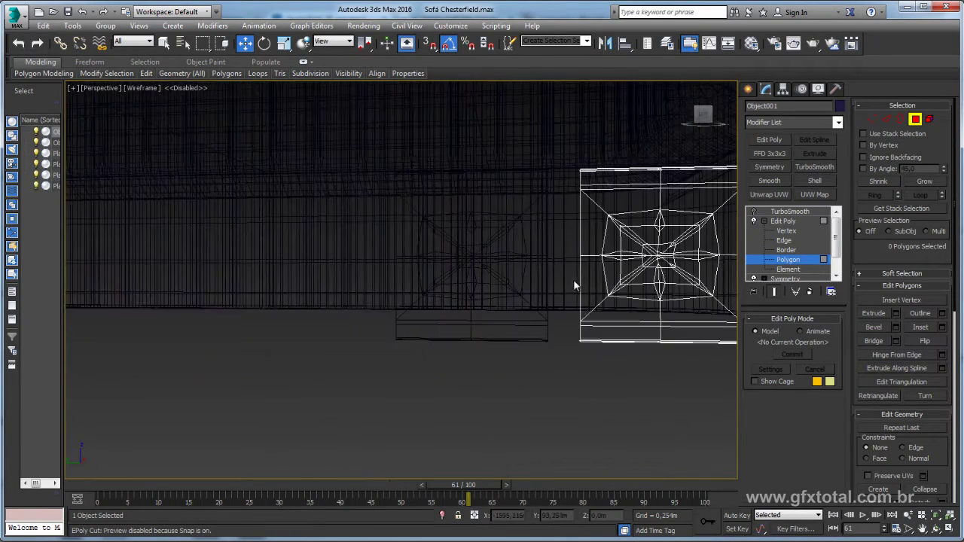
pyautogui.click(782, 222)
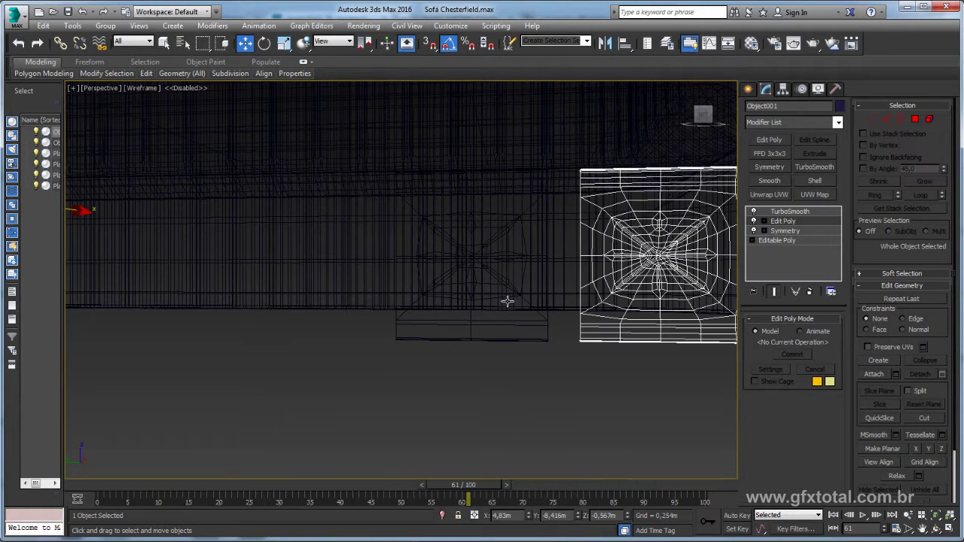
pyautogui.click(540, 319)
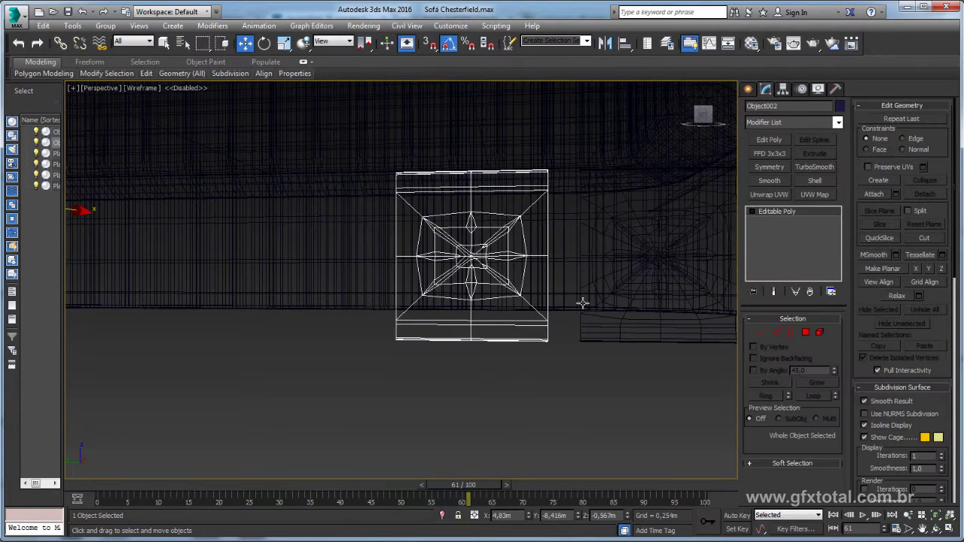
pyautogui.click(650, 318)
pyautogui.click(533, 339)
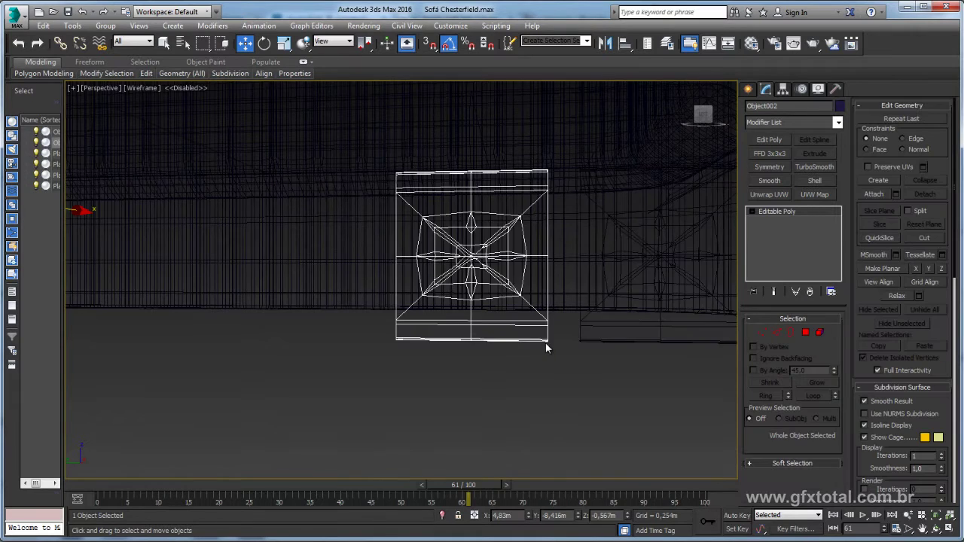
# Step: With vertex snap on, Shift-drag the block beside itself to make 16 copies along the base
pyautogui.scroll(5, 546, 343)
pyautogui.moveTo(570, 350); pyautogui.dragTo(548, 363, button='middle')
pyautogui.scroll(-1, 547, 363)
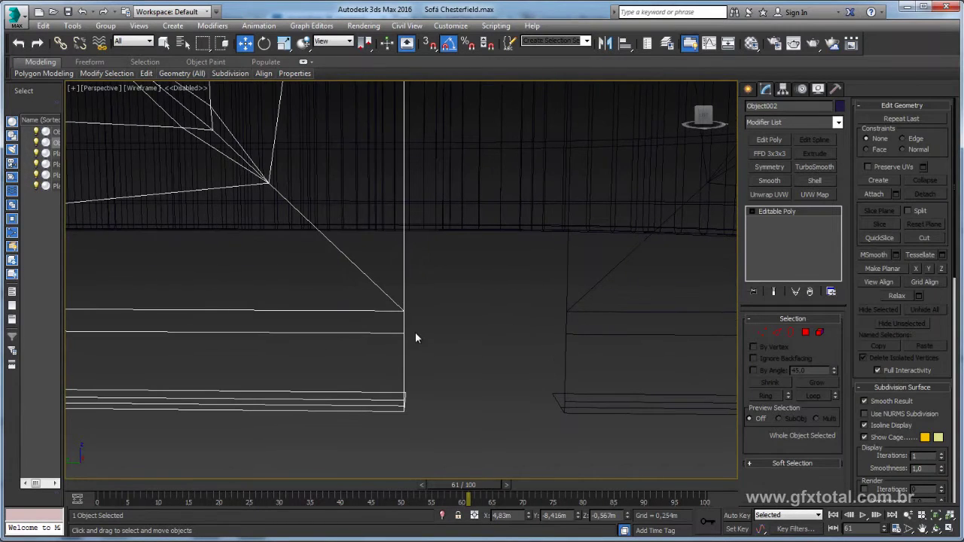
pyautogui.press('s')
pyautogui.press('z')
pyautogui.moveTo(483, 336); pyautogui.dragTo(557, 339, button='middle')
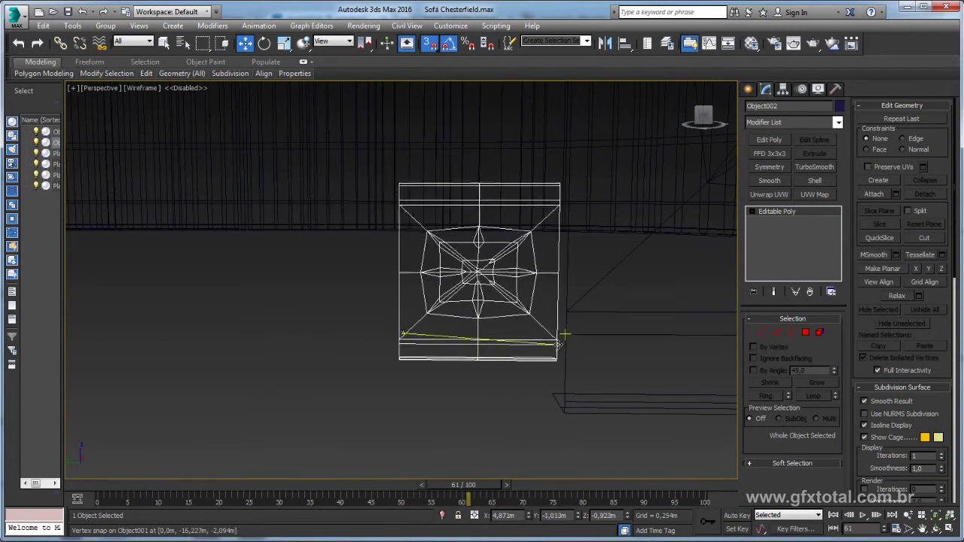
pyautogui.scroll(3, 557, 339)
pyautogui.scroll(-2, 550, 344)
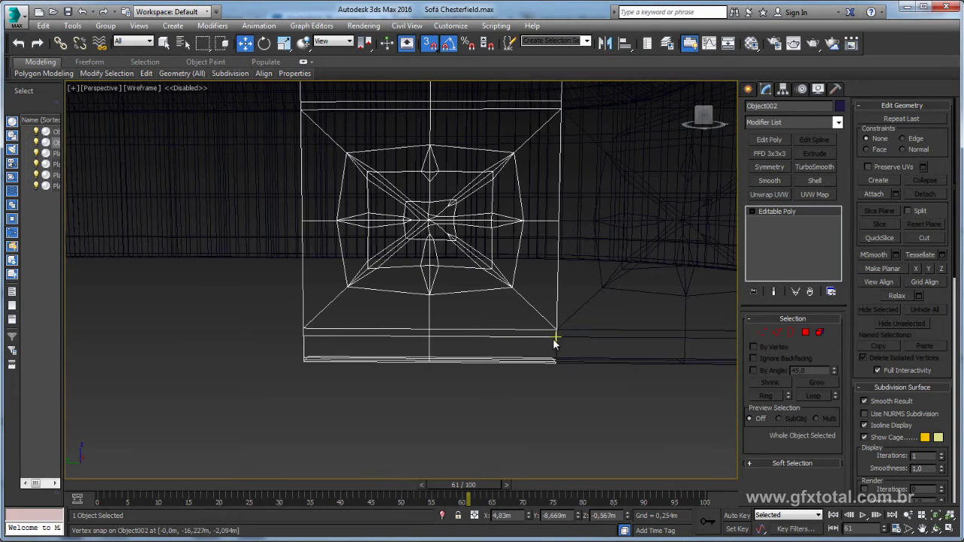
pyautogui.keyDown('shift'); pyautogui.moveTo(554, 339); pyautogui.dragTo(303, 337); pyautogui.keyUp('shift')
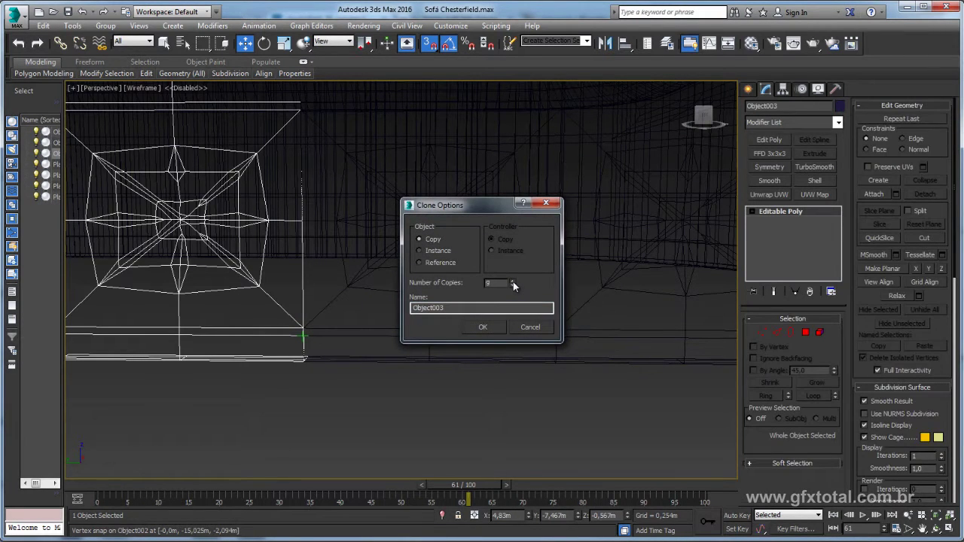
pyautogui.click(486, 327)
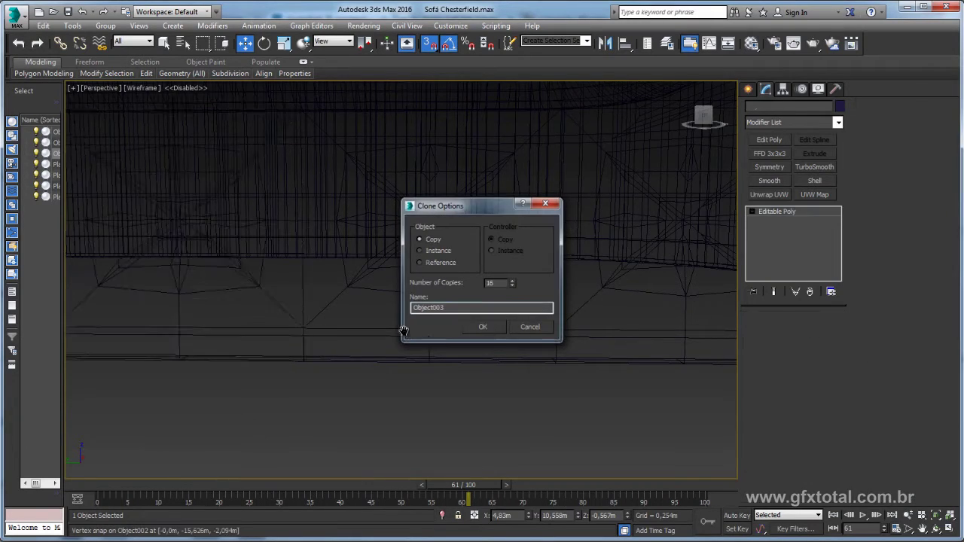
# Step: Delete the extra block copies past the sofa's left end
pyautogui.scroll(-5, 426, 340)
pyautogui.moveTo(425, 340)
pyautogui.keyDown('alt'); pyautogui.mouseDown(button='middle')
pyautogui.moveTo(244, 334)
pyautogui.moveTo(314, 337)
pyautogui.mouseUp(button='middle'); pyautogui.keyUp('alt')
pyautogui.moveTo(220, 302); pyautogui.dragTo(217, 298)
pyautogui.keyDown('alt'); pyautogui.click(468, 249); pyautogui.keyUp('alt')
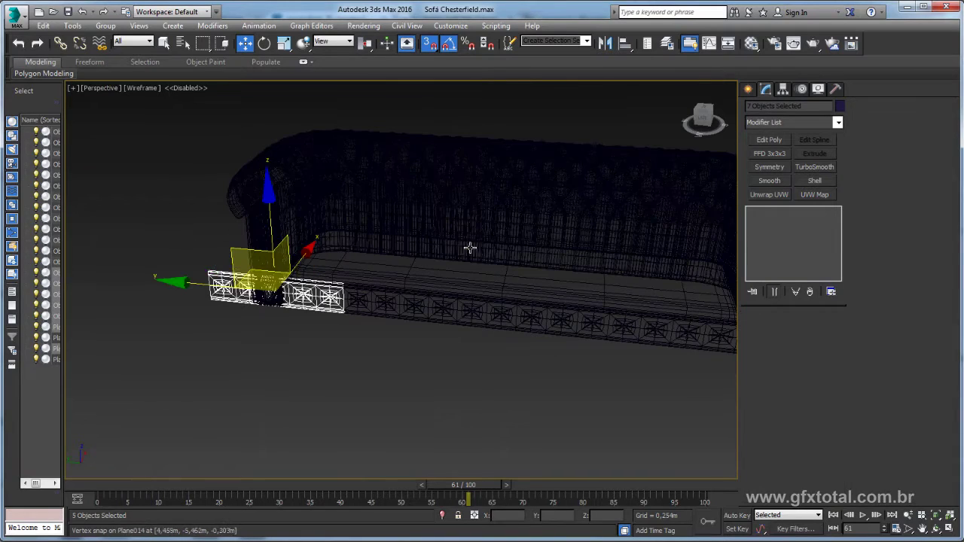
pyautogui.press('Delete')
pyautogui.click(372, 327)
pyautogui.press('Delete')
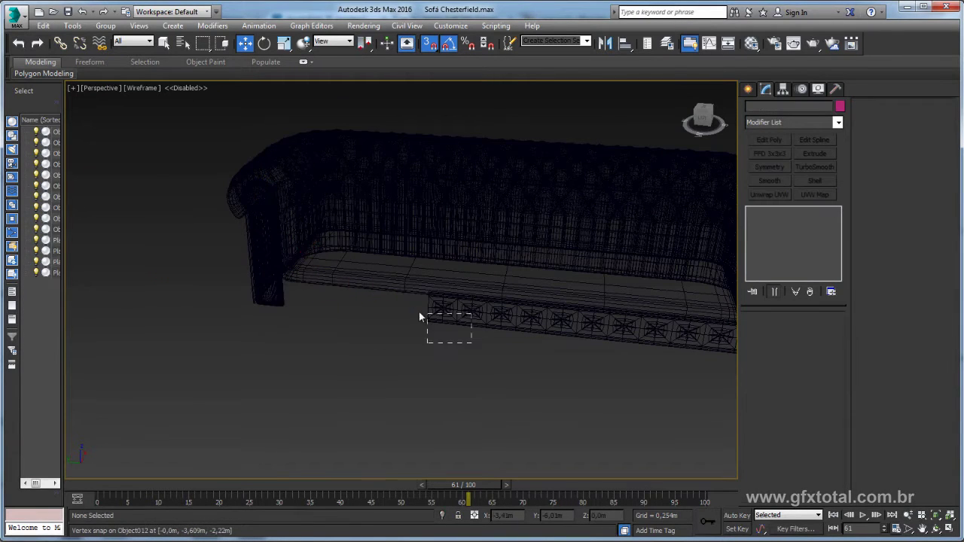
pyautogui.moveTo(419, 312)
pyautogui.mouseDown(button='middle')
pyautogui.moveTo(476, 346)
pyautogui.moveTo(411, 331)
pyautogui.mouseUp(button='middle')
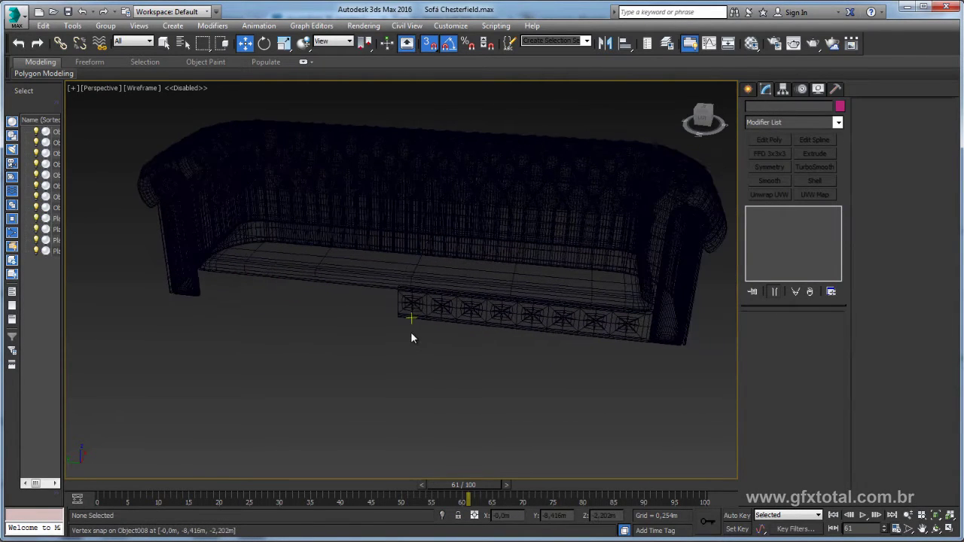
pyautogui.click(632, 333)
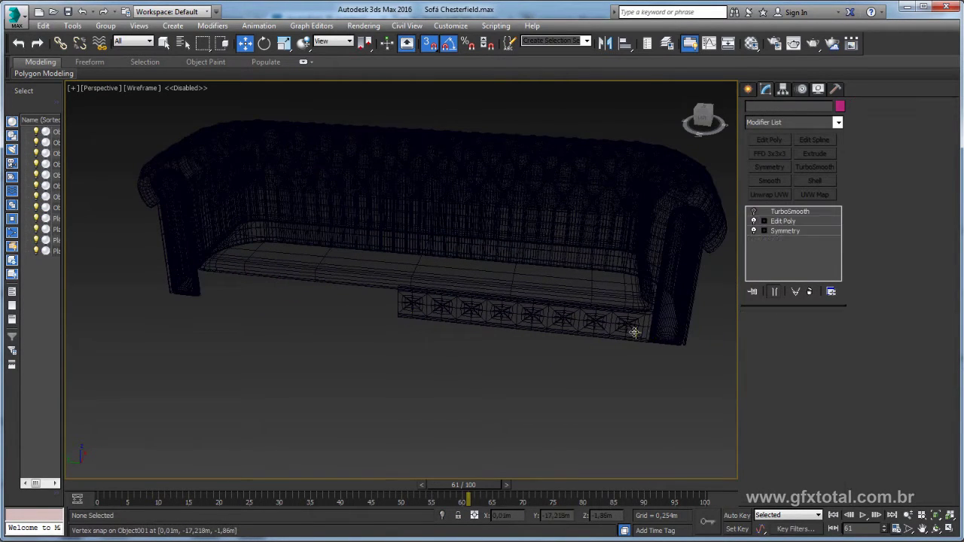
# Step: Attach the seven remaining tufted base blocks into one Edit Poly object
pyautogui.click(782, 222)
pyautogui.click(877, 374)
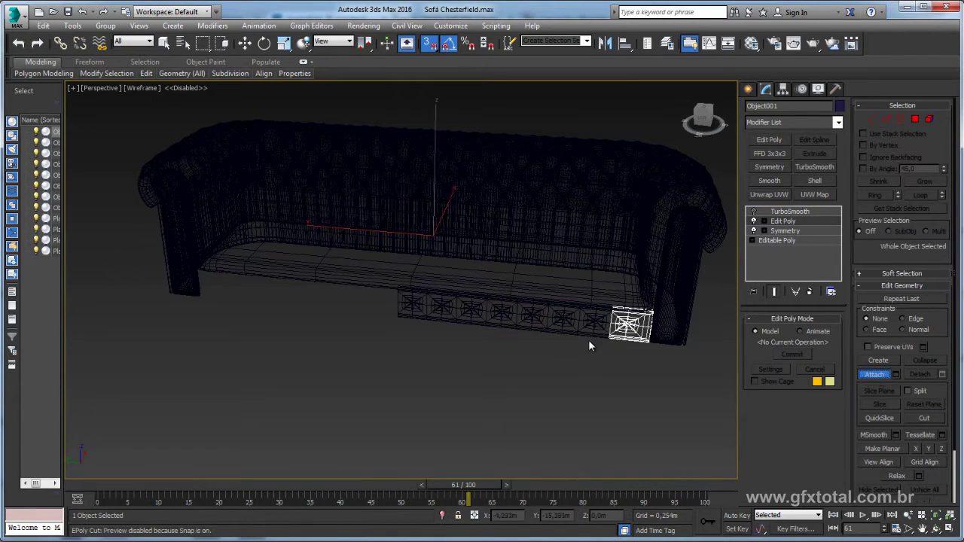
pyautogui.click(595, 323)
pyautogui.click(563, 321)
pyautogui.click(532, 321)
pyautogui.click(498, 316)
pyautogui.click(471, 308)
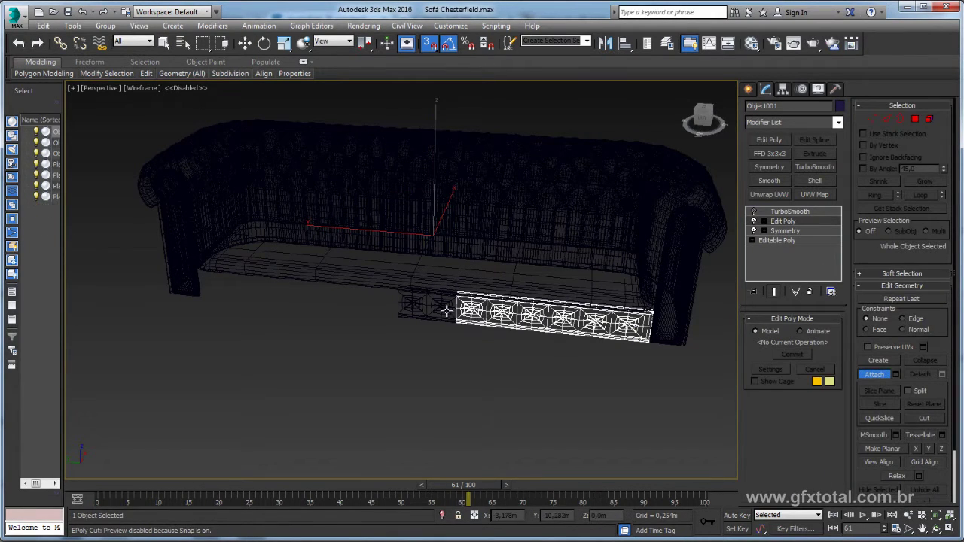
pyautogui.click(442, 307)
pyautogui.click(411, 305)
pyautogui.rightClick(452, 324)
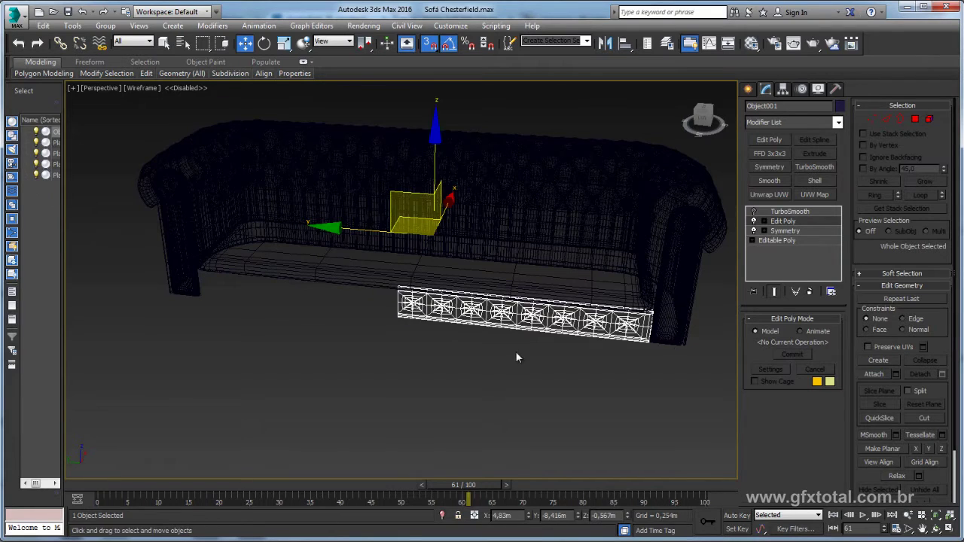
# Step: Check the Border and Vertex levels, then add a Symmetry modifier above Edit Poly
pyautogui.click(765, 221)
pyautogui.click(786, 249)
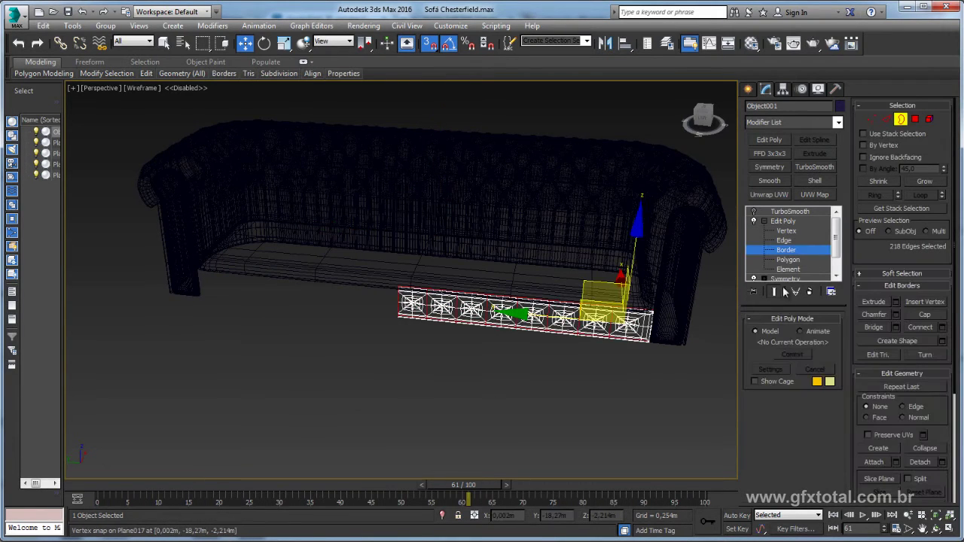
pyautogui.keyDown('ctrl'); pyautogui.click(871, 122); pyautogui.keyUp('ctrl')
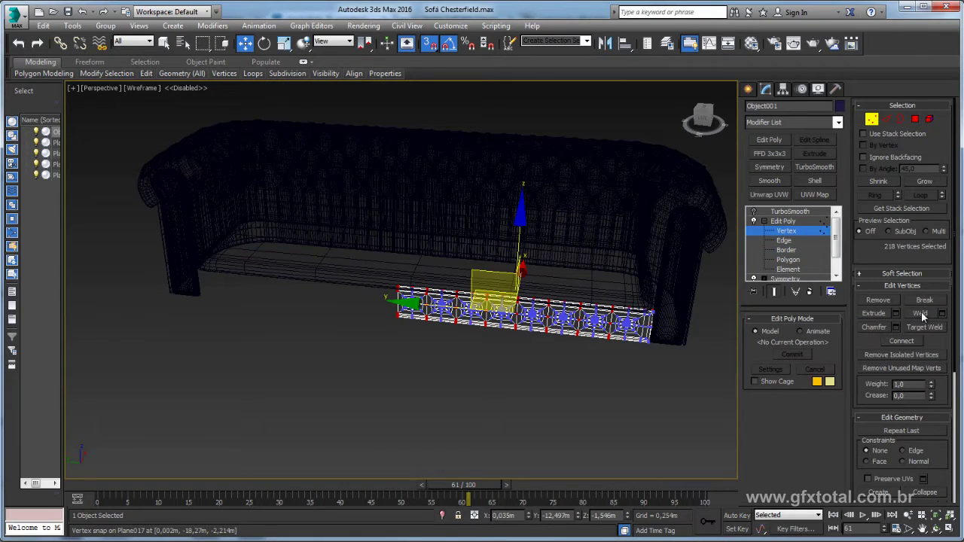
pyautogui.click(780, 221)
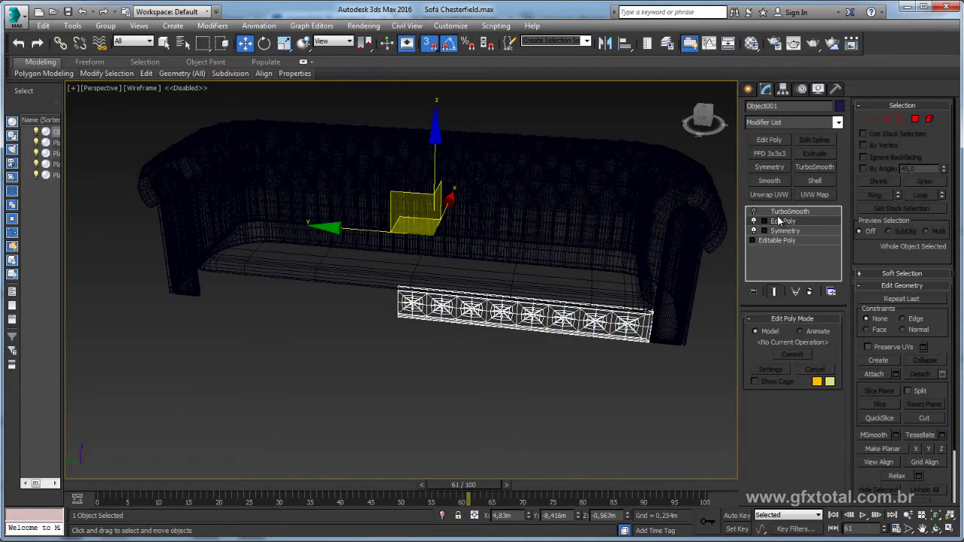
pyautogui.click(776, 169)
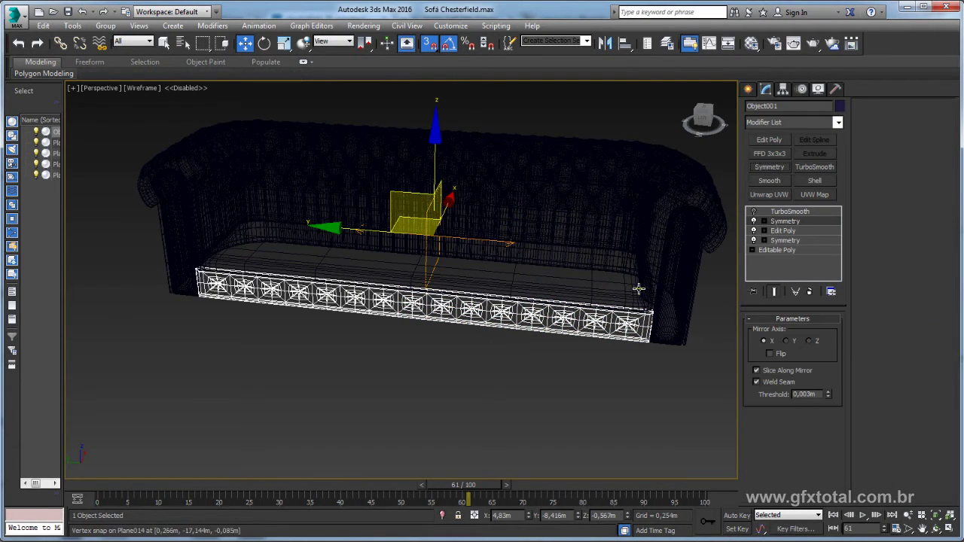
# Step: Show the sofa shaded from the front and switch TurboSmooth on
pyautogui.press('F3')
pyautogui.moveTo(570, 365)
pyautogui.keyDown('alt'); pyautogui.mouseDown(button='middle')
pyautogui.moveTo(577, 327)
pyautogui.moveTo(598, 327)
pyautogui.mouseUp(button='middle'); pyautogui.keyUp('alt')
pyautogui.scroll(5, 512, 311)
pyautogui.scroll(2, 511, 311)
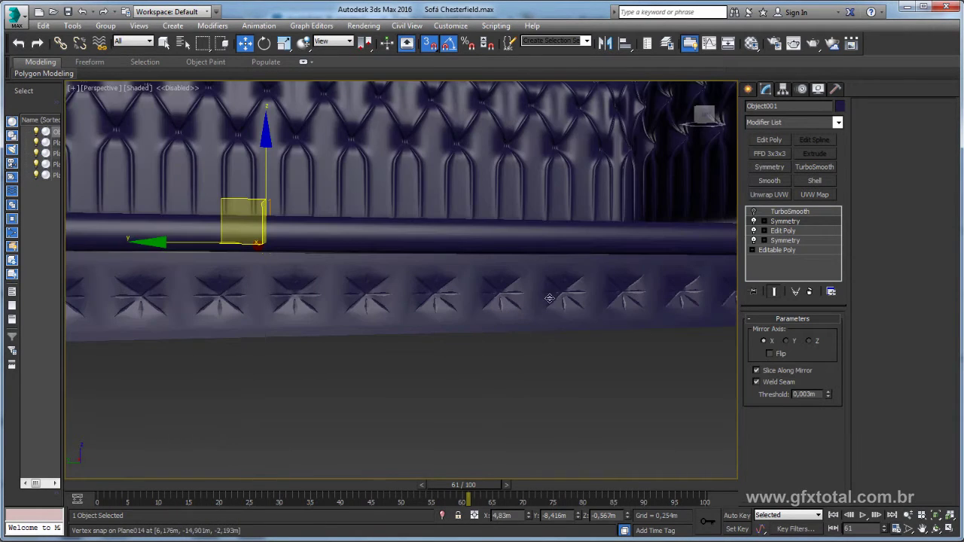
pyautogui.scroll(2, 522, 279)
pyautogui.scroll(2, 452, 282)
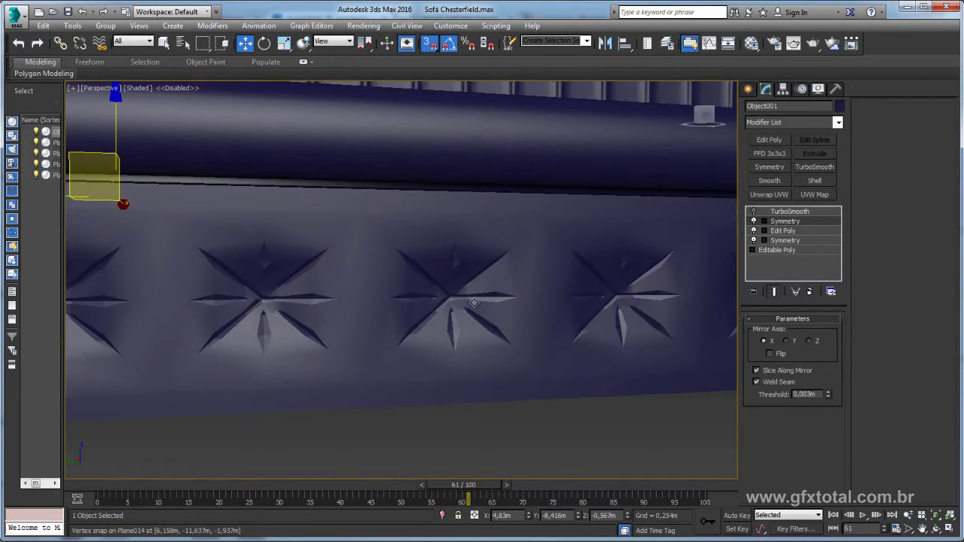
pyautogui.click(783, 212)
pyautogui.click(754, 212)
pyautogui.scroll(-3, 629, 293)
pyautogui.click(607, 394)
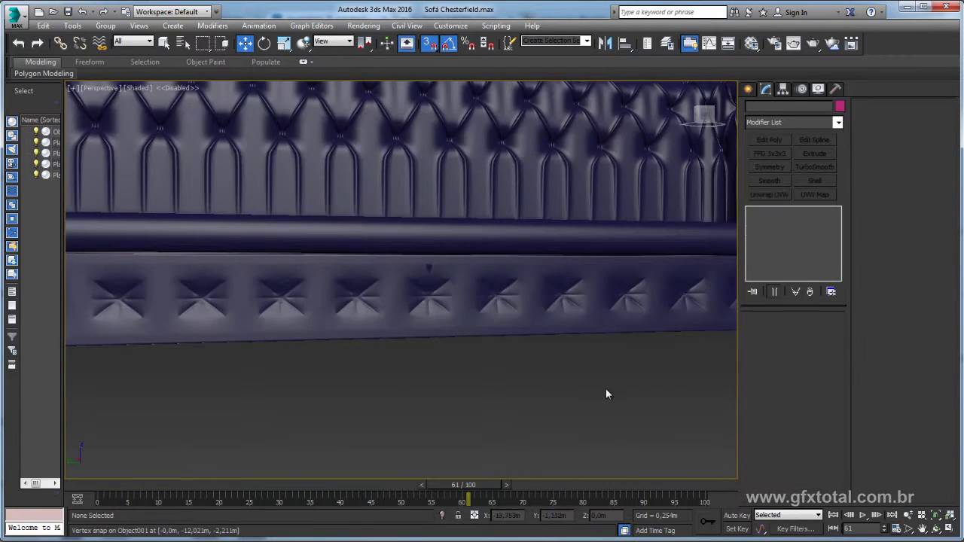
pyautogui.scroll(-5, 607, 394)
pyautogui.click(602, 357)
# Step: Select the Symmetry Mirror gizmo in wireframe and raise its weld Threshold to 0,038m
pyautogui.scroll(2, 620, 374)
pyautogui.scroll(4, 580, 363)
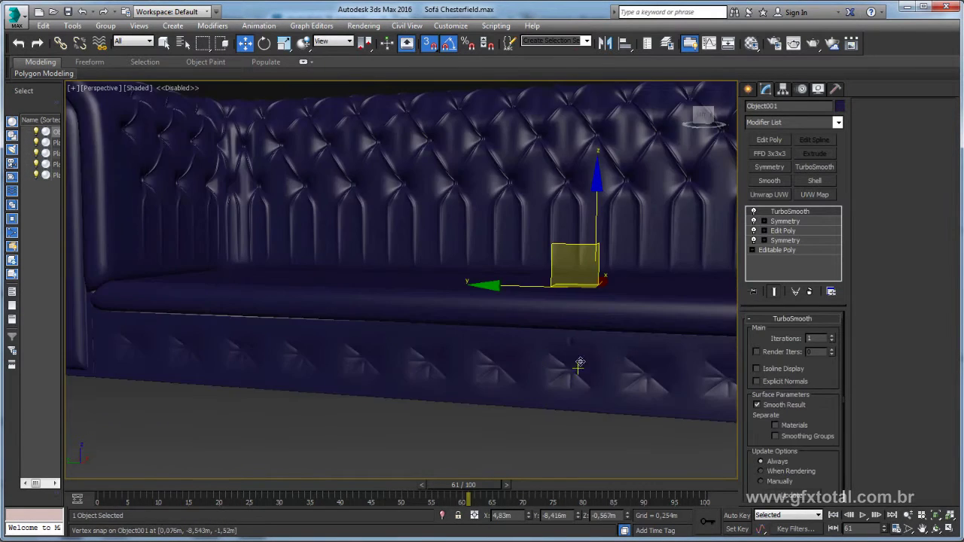
pyautogui.scroll(2, 579, 364)
pyautogui.scroll(2, 736, 255)
pyautogui.click(763, 221)
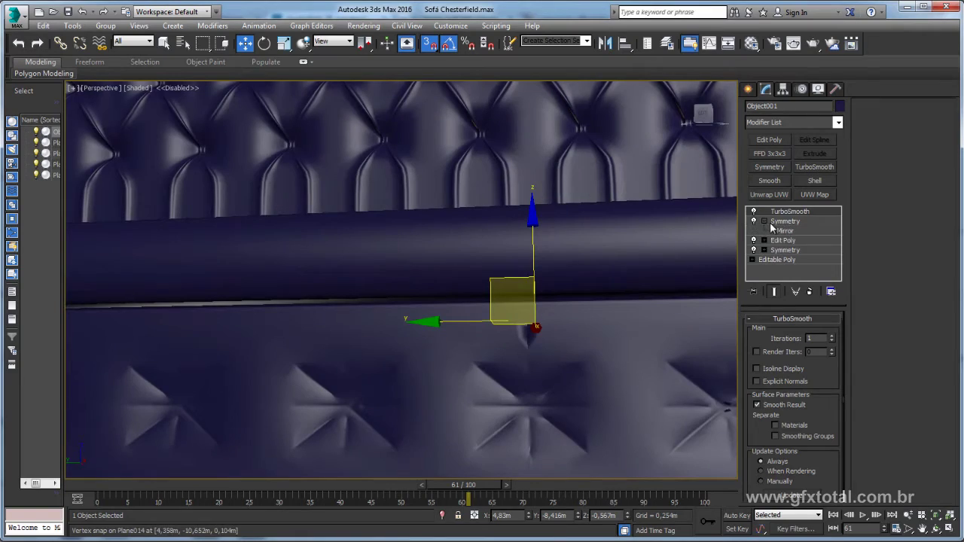
pyautogui.click(784, 231)
pyautogui.press('F3')
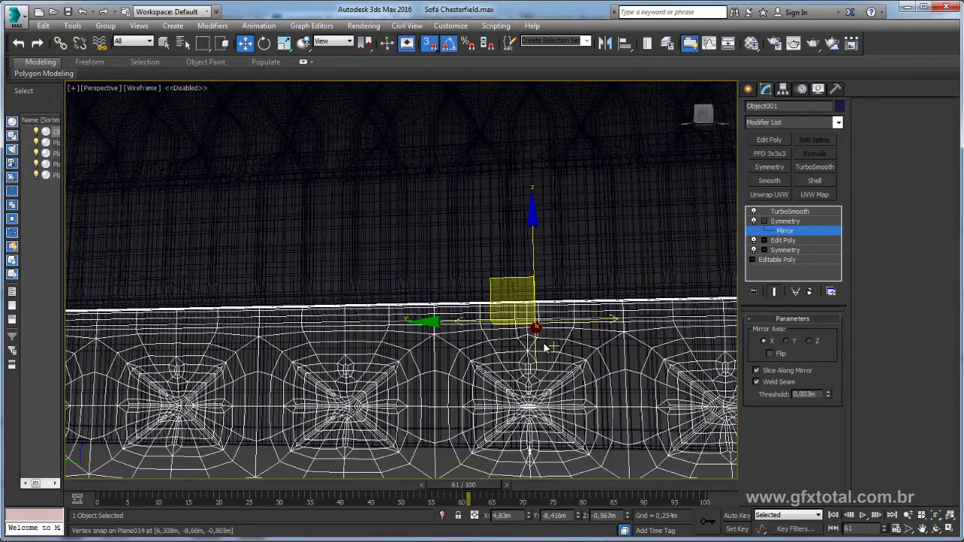
pyautogui.scroll(3, 546, 337)
pyautogui.scroll(-3, 547, 335)
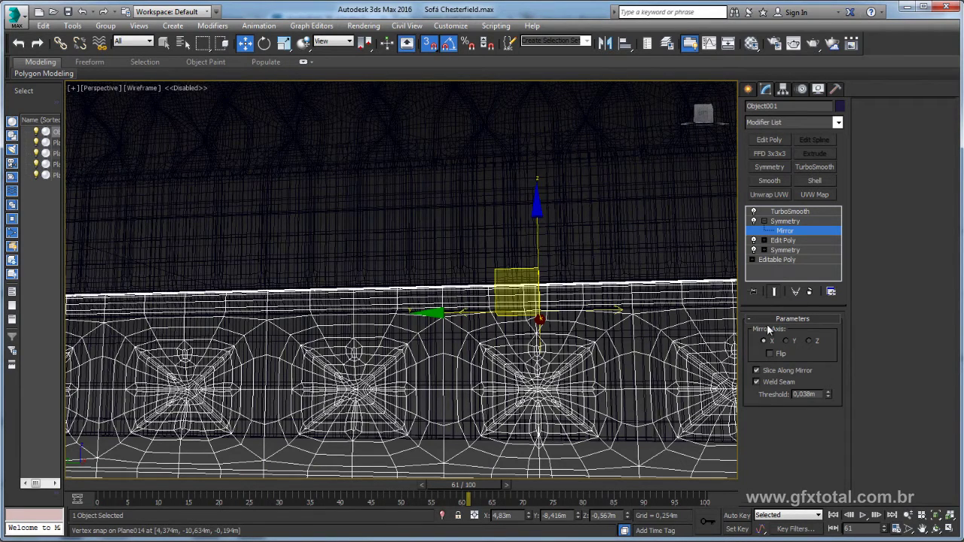
pyautogui.click(764, 222)
# Step: Toggle TurboSmooth off and on, then inspect the tufted rail with Shaded + Edged Faces
pyautogui.click(789, 211)
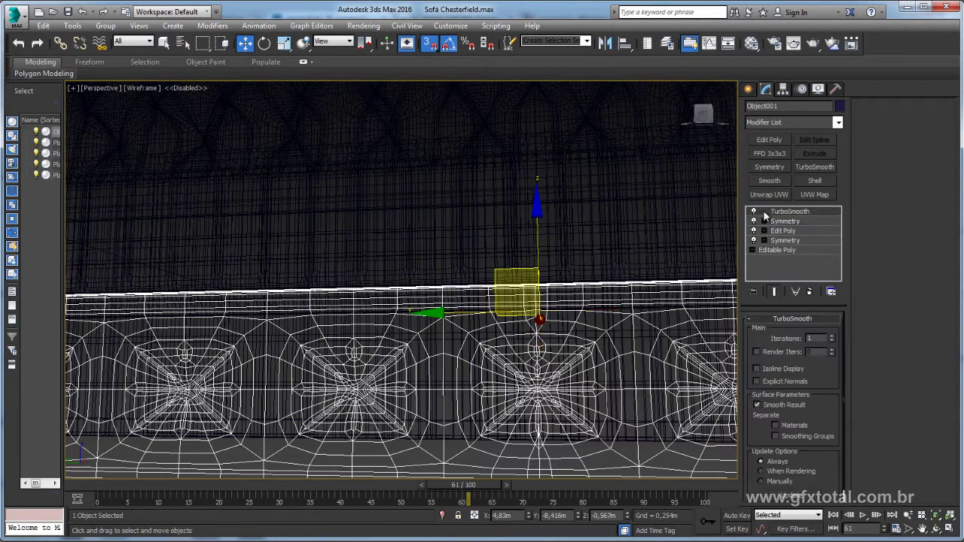
pyautogui.click(753, 211)
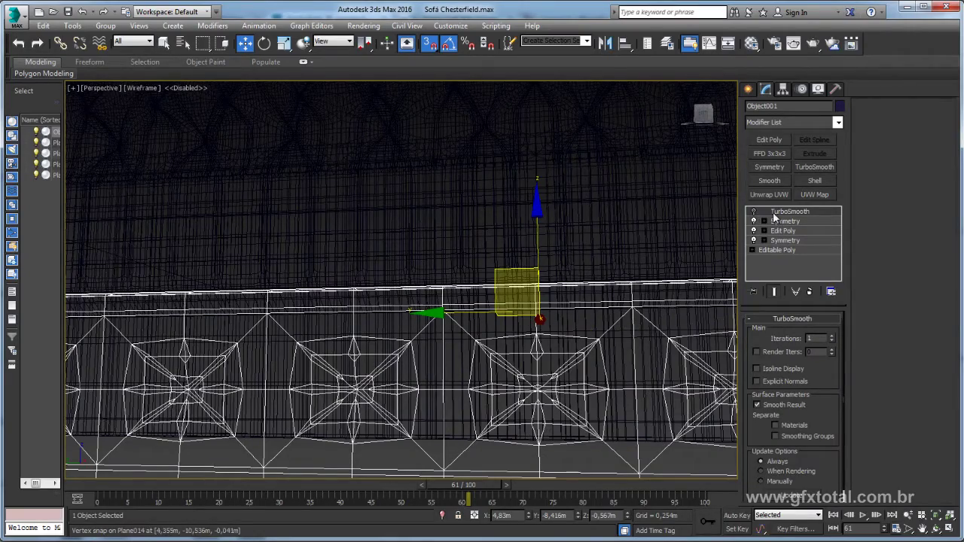
pyautogui.click(754, 212)
pyautogui.press('F3')
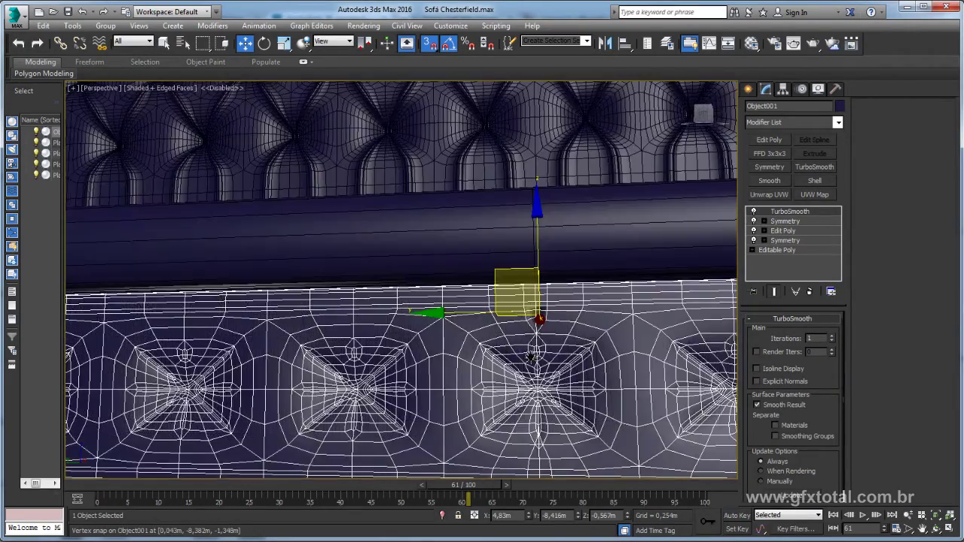
pyautogui.scroll(-5, 536, 324)
pyautogui.scroll(3, 541, 391)
pyautogui.scroll(2, 541, 391)
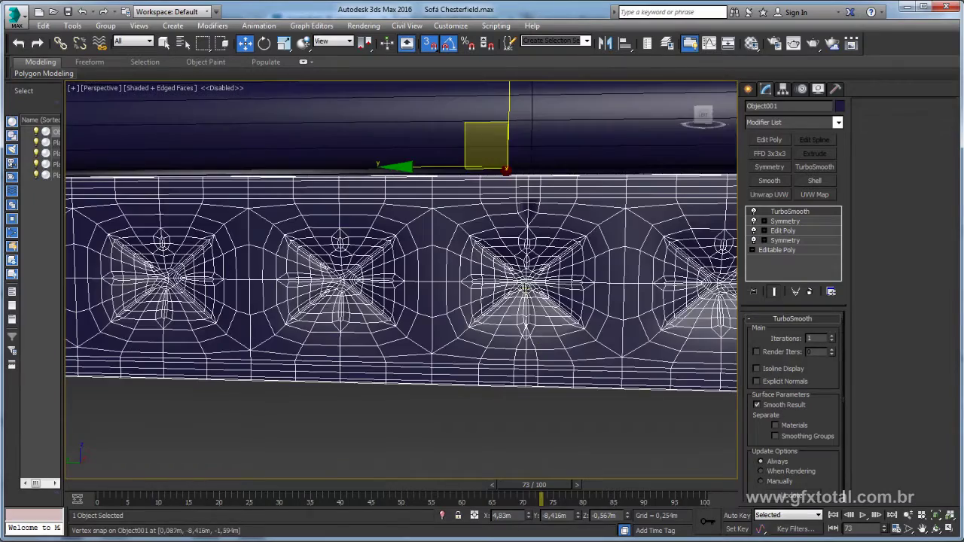
pyautogui.scroll(-3, 523, 307)
pyautogui.scroll(-2, 545, 350)
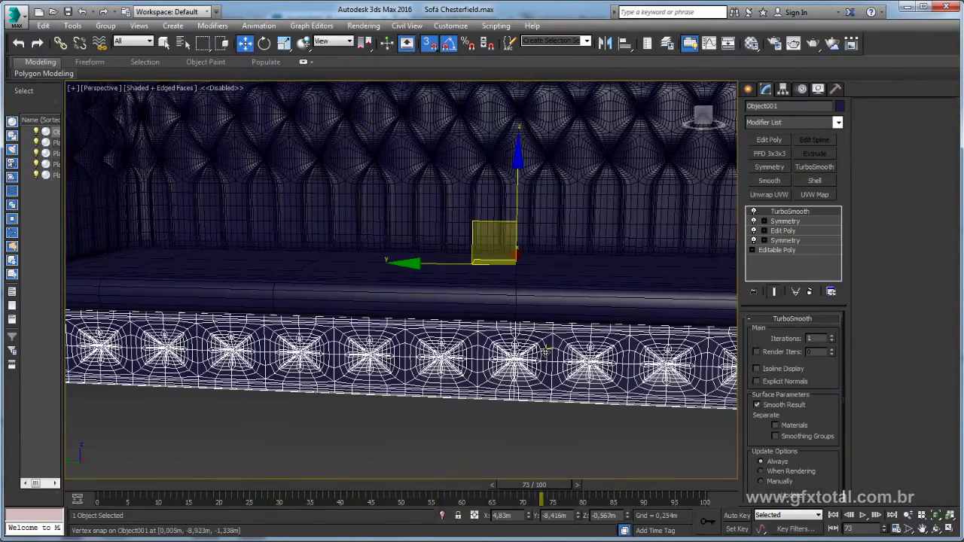
pyautogui.scroll(-3, 506, 343)
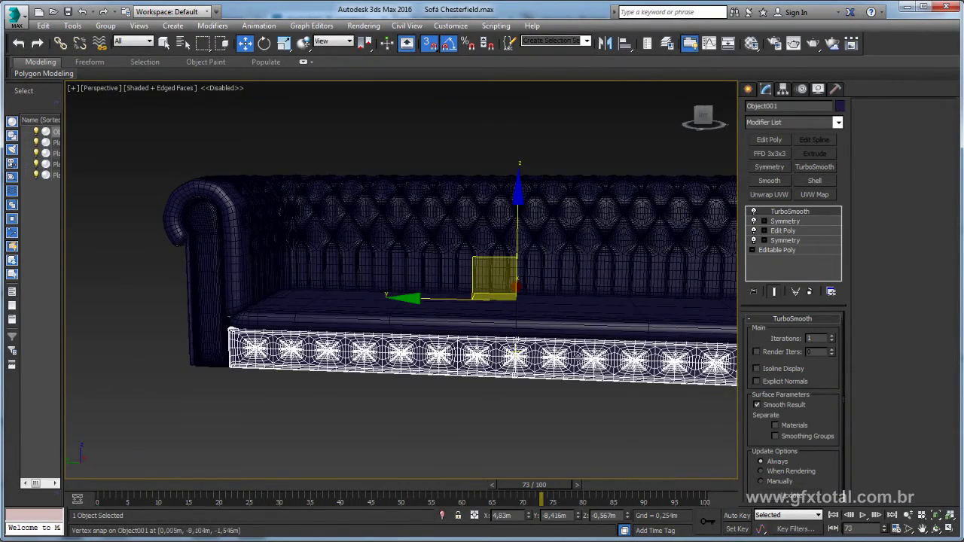
pyautogui.moveTo(527, 339); pyautogui.dragTo(484, 290, button='middle')
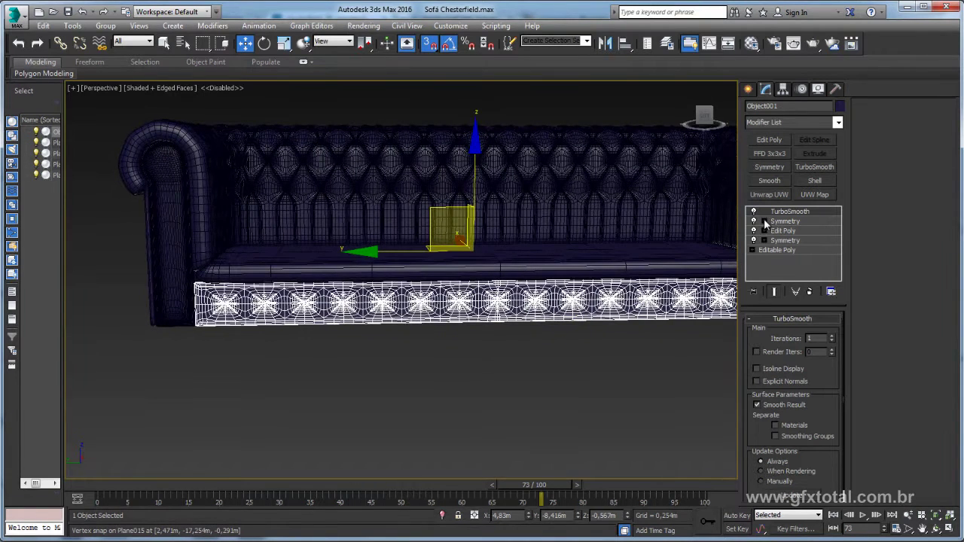
# Step: In Edit Poly, select the rail's end polygons, then clear the selection
pyautogui.click(781, 230)
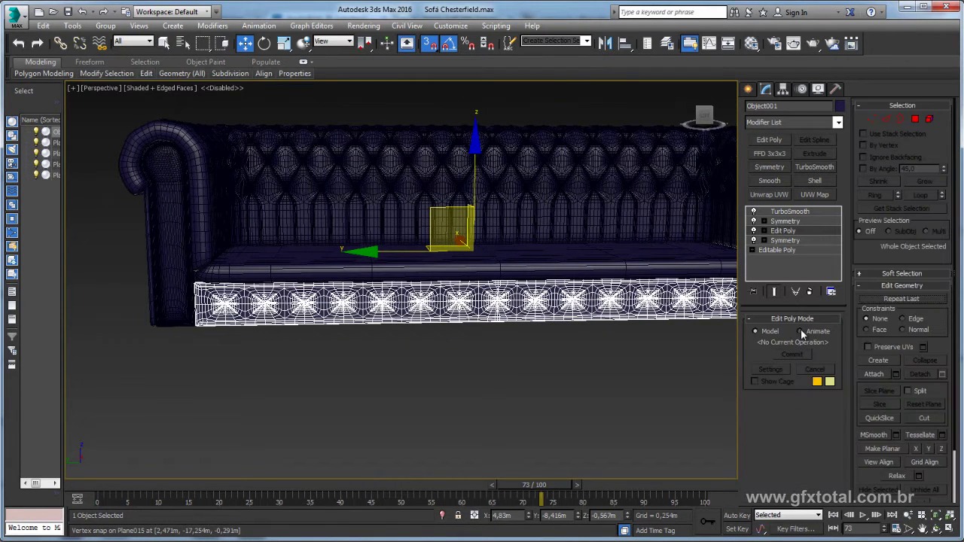
pyautogui.click(915, 119)
pyautogui.scroll(-3, 676, 222)
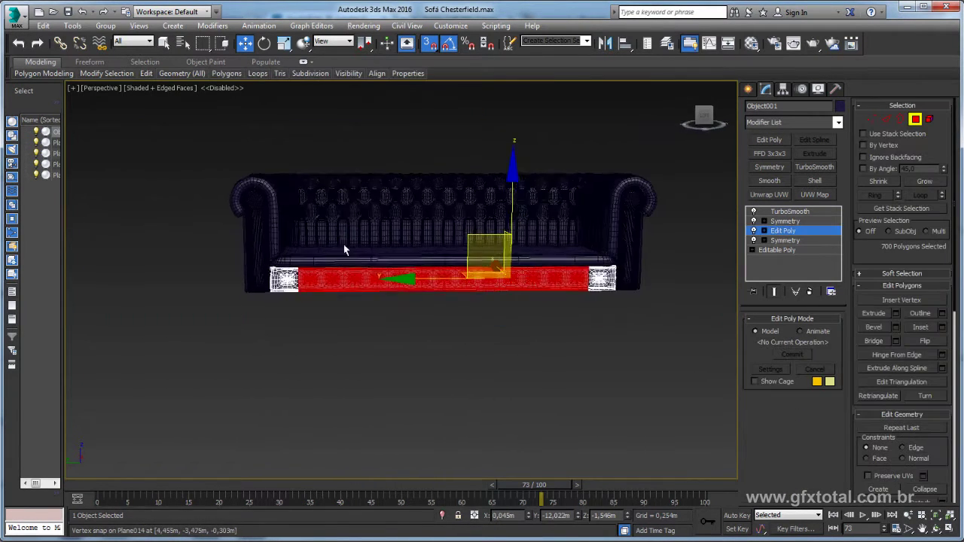
pyautogui.moveTo(585, 339); pyautogui.dragTo(610, 345)
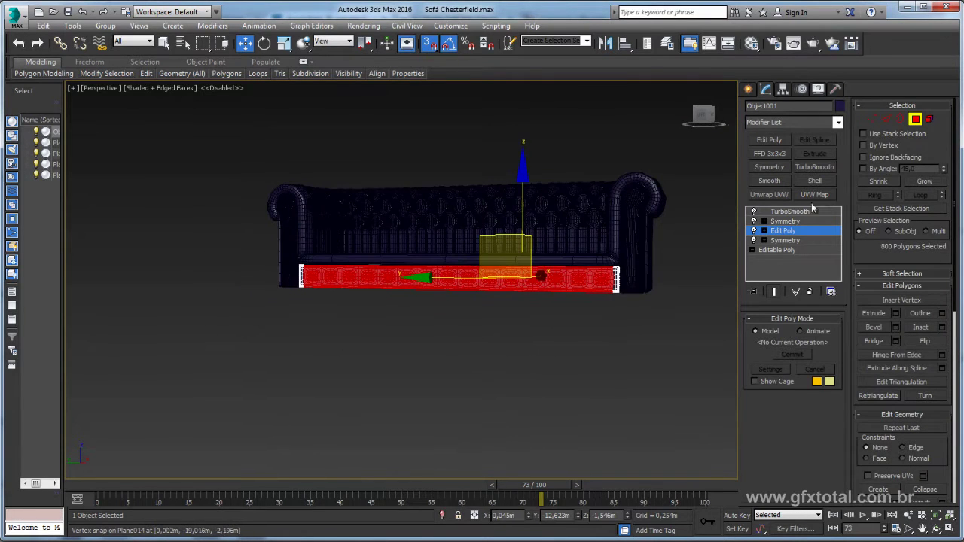
pyautogui.keyDown('alt'); pyautogui.moveTo(301, 244); pyautogui.dragTo(335, 244, button='middle'); pyautogui.keyUp('alt')
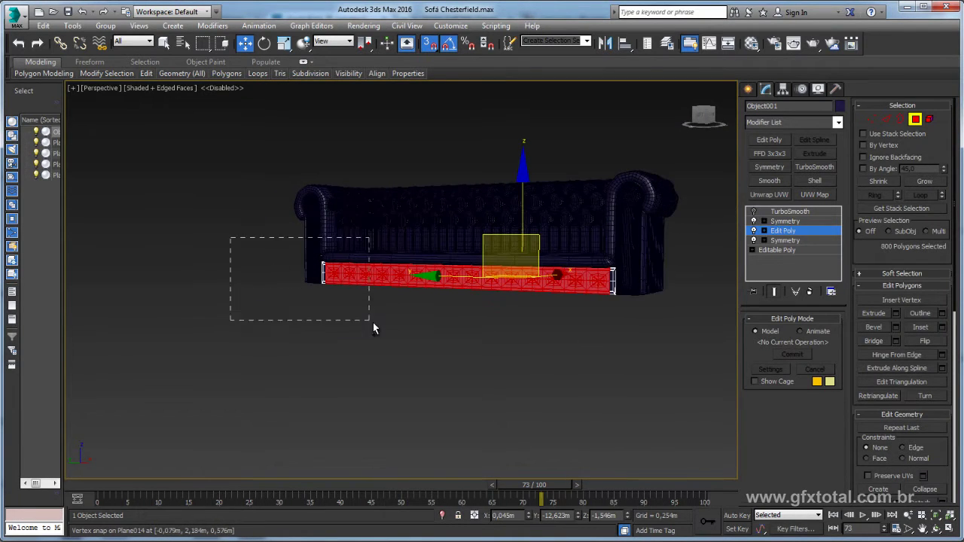
pyautogui.scroll(3, 467, 308)
pyautogui.hotkey('ctrl', 'd')
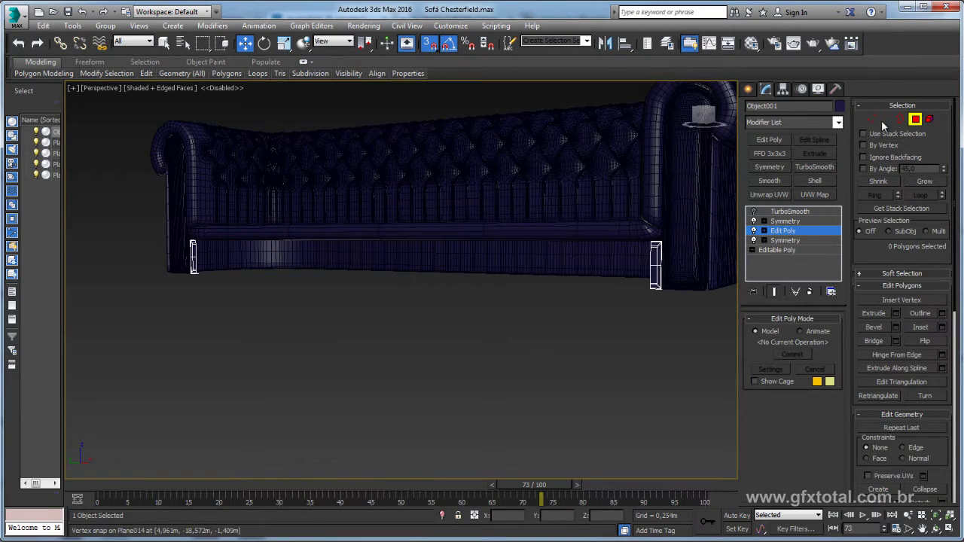
# Step: With snaps off, slide the rail's end edges along its length
pyautogui.click(886, 119)
pyautogui.scroll(1, 658, 243)
pyautogui.scroll(3, 657, 243)
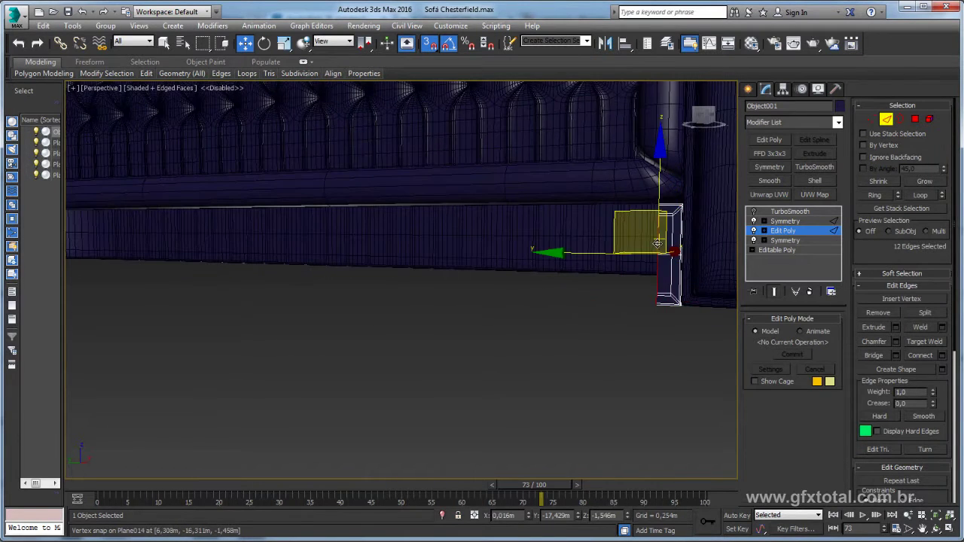
pyautogui.press('s')
pyautogui.moveTo(595, 261); pyautogui.dragTo(625, 260, button='middle')
pyautogui.moveTo(619, 260); pyautogui.dragTo(93, 264)
# Step: View the smoothed sofa in plain shading and bring up the Firefox Chesterfield reference photo
pyautogui.click(784, 220)
pyautogui.click(789, 211)
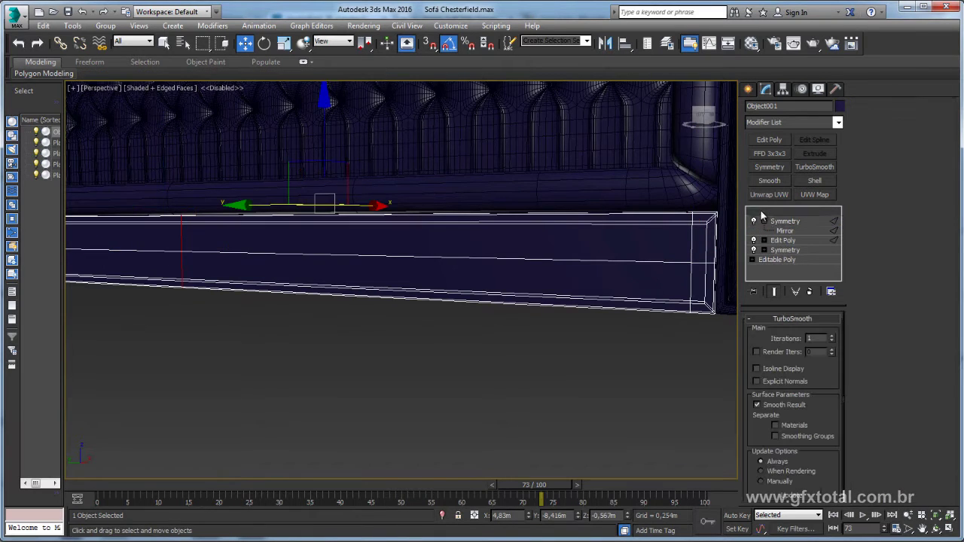
pyautogui.scroll(-10, 461, 385)
pyautogui.click(458, 385)
pyautogui.scroll(3, 476, 322)
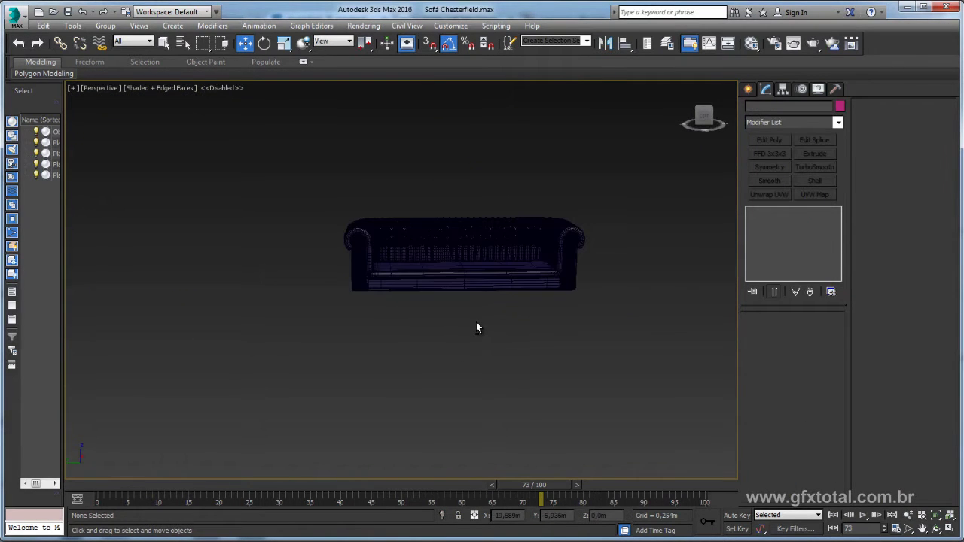
pyautogui.press('F4')
pyautogui.scroll(6, 490, 305)
pyautogui.moveTo(523, 296)
pyautogui.keyDown('alt'); pyautogui.mouseDown(button='middle')
pyautogui.moveTo(570, 274)
pyautogui.moveTo(540, 304)
pyautogui.mouseUp(button='middle'); pyautogui.keyUp('alt')
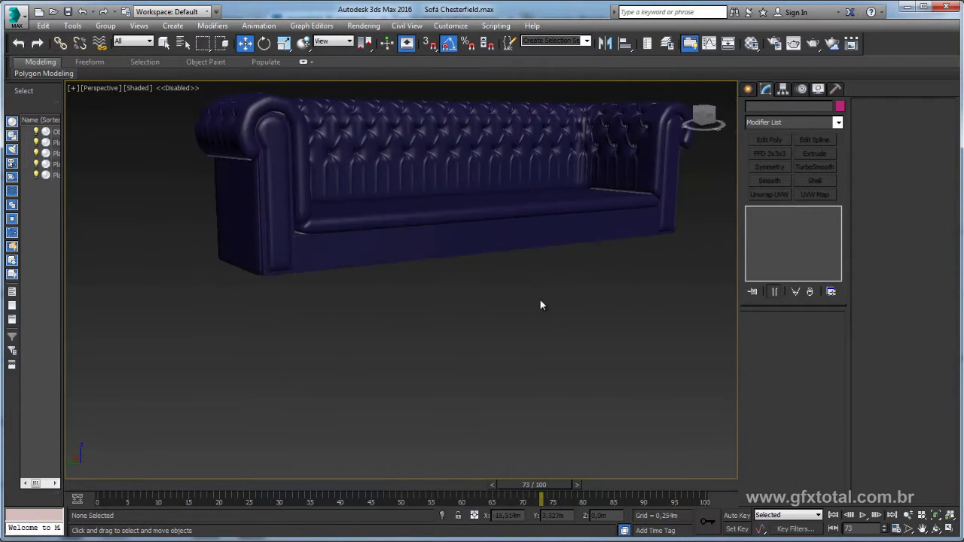
pyautogui.hotkey('alt', 'Tab')
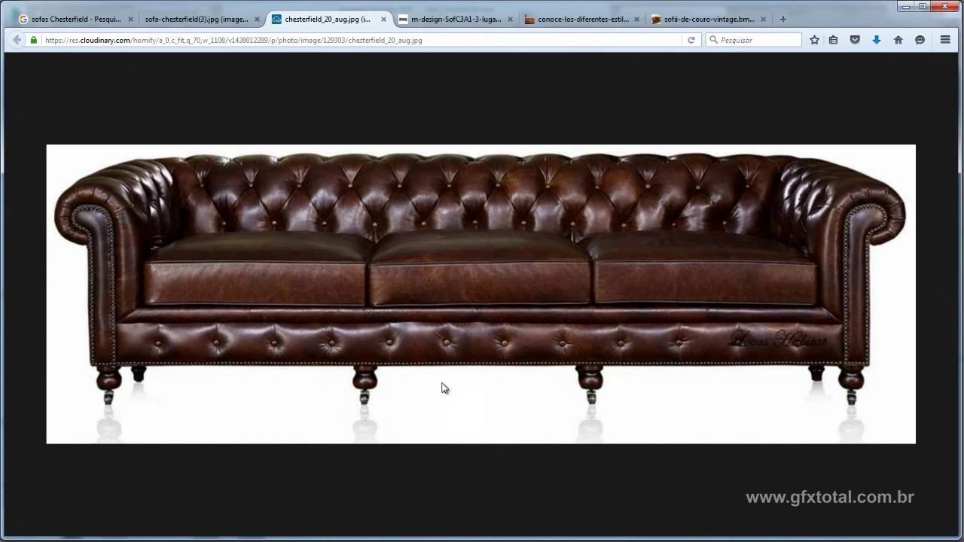
# Step: Orbit the sofa to a frontal view and compare it against the leather Chesterfield reference photo
pyautogui.hotkey('alt', 'Tab')
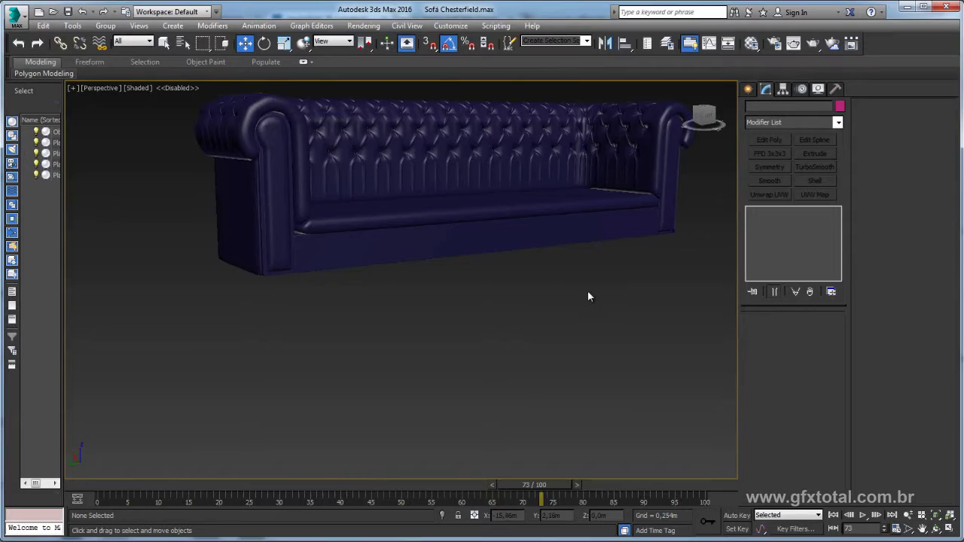
pyautogui.moveTo(587, 294)
pyautogui.keyDown('alt'); pyautogui.mouseDown(button='middle')
pyautogui.moveTo(549, 349)
pyautogui.moveTo(570, 361)
pyautogui.moveTo(495, 326)
pyautogui.mouseUp(button='middle'); pyautogui.keyUp('alt')
pyautogui.scroll(3, 482, 316)
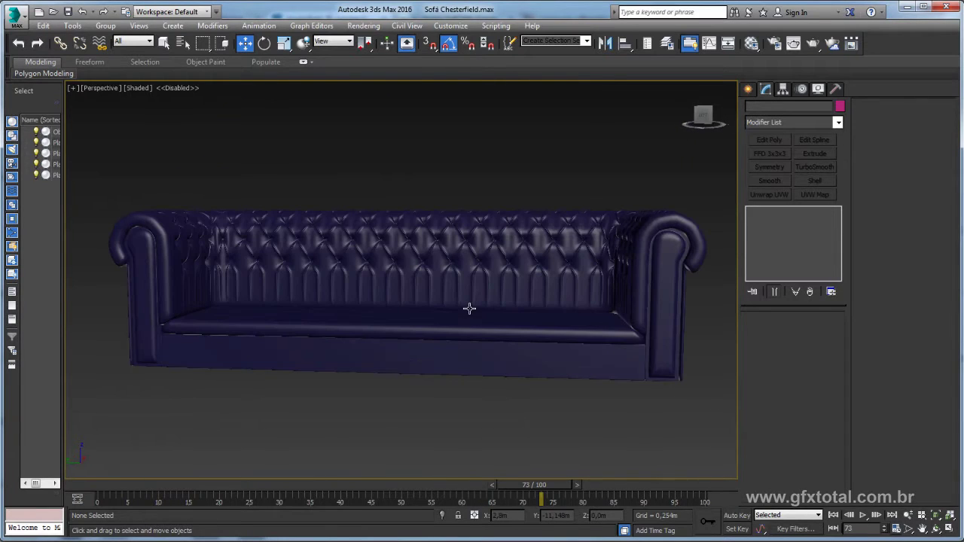
pyautogui.hotkey('alt', 'Tab')
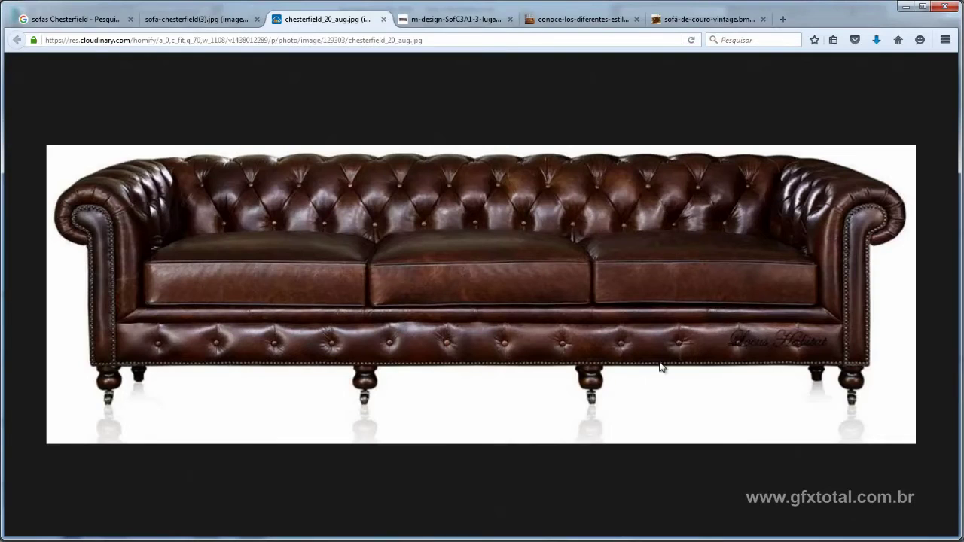
pyautogui.hotkey('alt', 'Tab')
pyautogui.scroll(-4, 470, 320)
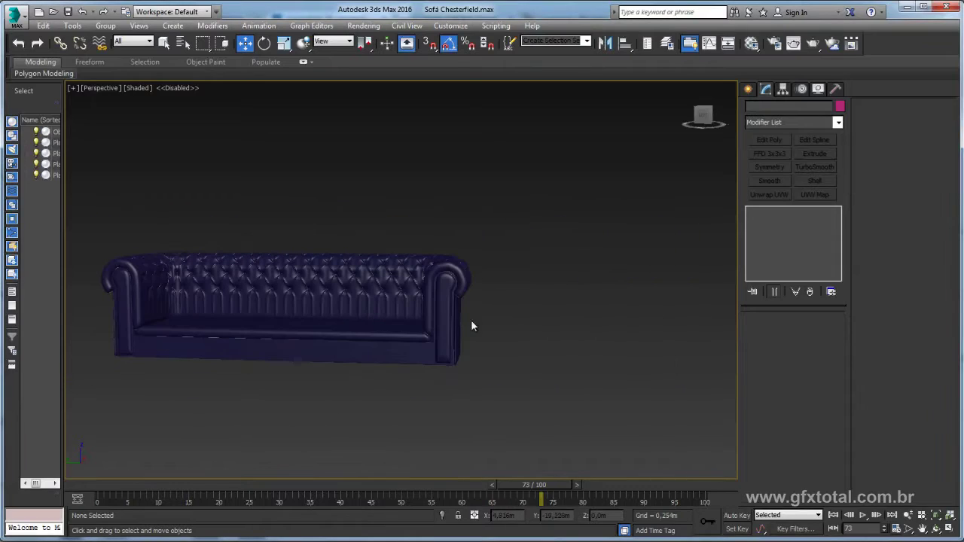
# Step: Switch to the Left view and zoom in on the sofa's arm and base corner
pyautogui.press('f')
pyautogui.scroll(2, 452, 335)
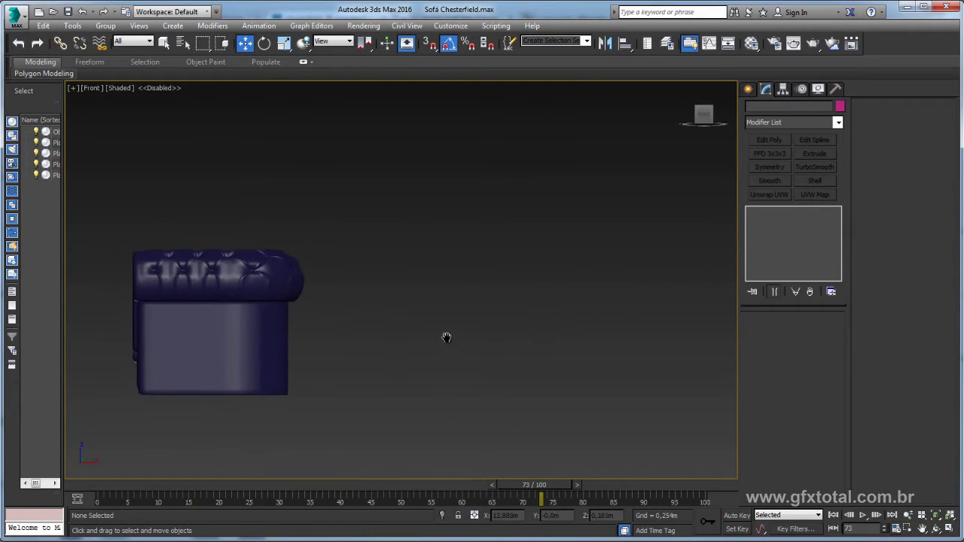
pyautogui.scroll(3, 433, 339)
pyautogui.scroll(1, 452, 341)
pyautogui.press('l')
pyautogui.scroll(-2, 445, 324)
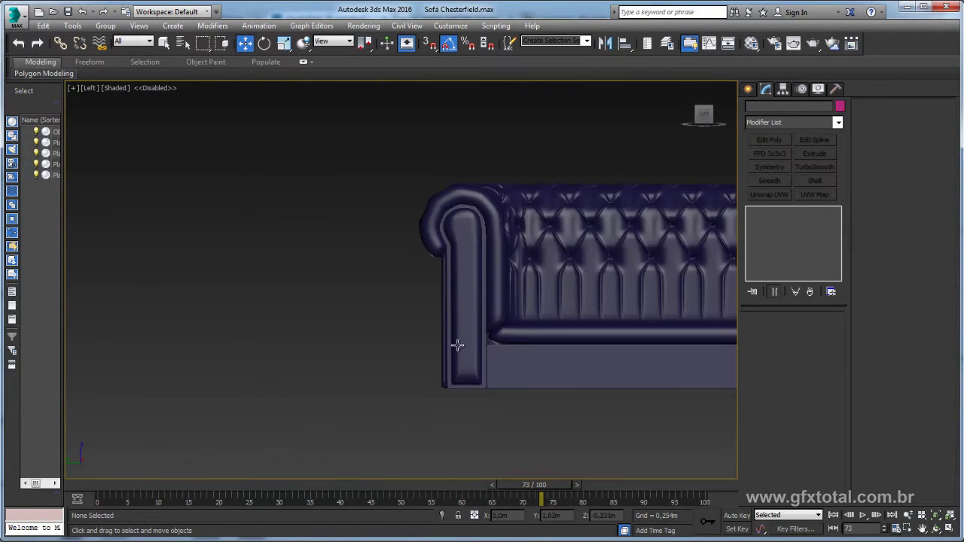
pyautogui.moveTo(457, 344); pyautogui.dragTo(391, 254, button='middle')
pyautogui.scroll(2, 411, 260)
# Step: Activate the Line tool under Create > Shapes > Splines
pyautogui.click(748, 88)
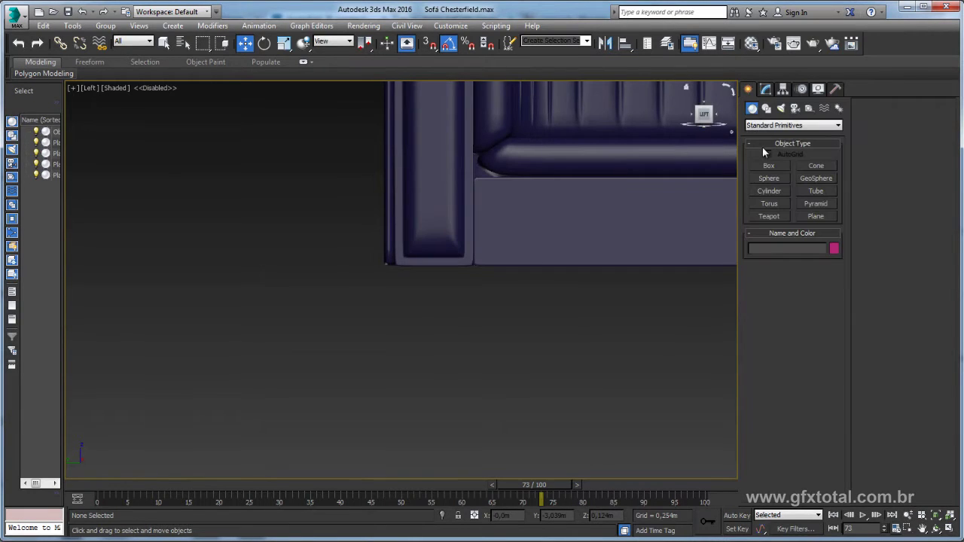
pyautogui.moveTo(525, 206); pyautogui.dragTo(539, 192, button='middle')
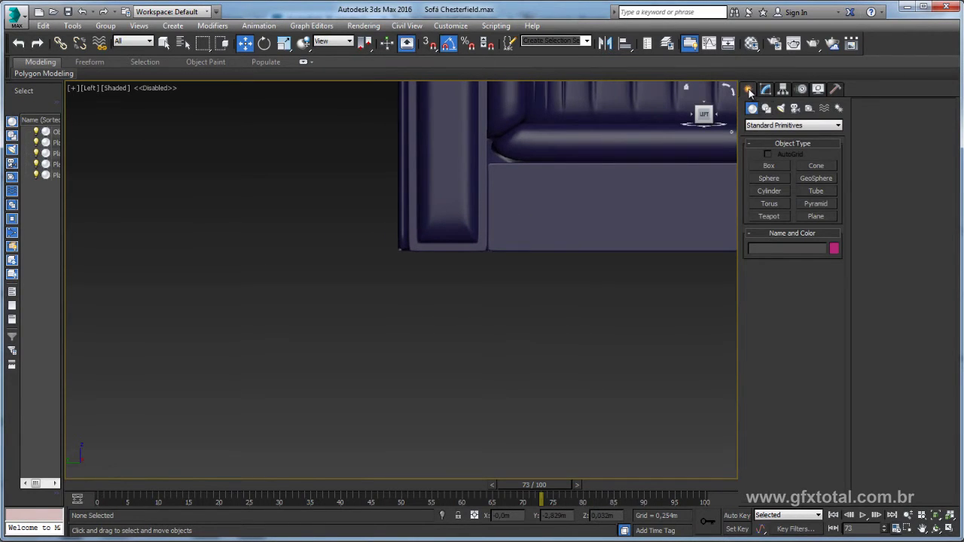
pyautogui.click(767, 109)
pyautogui.click(769, 175)
pyautogui.scroll(1, 397, 252)
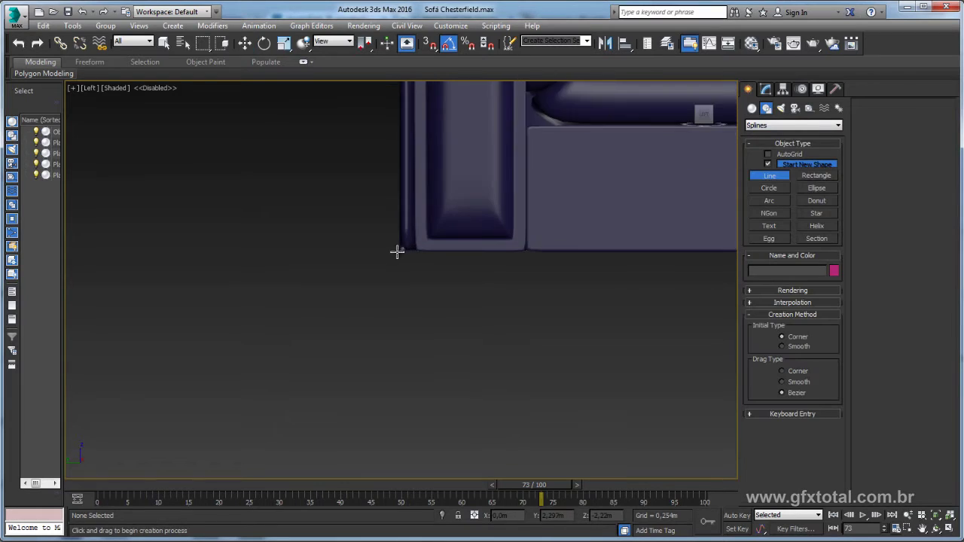
pyautogui.scroll(1, 432, 264)
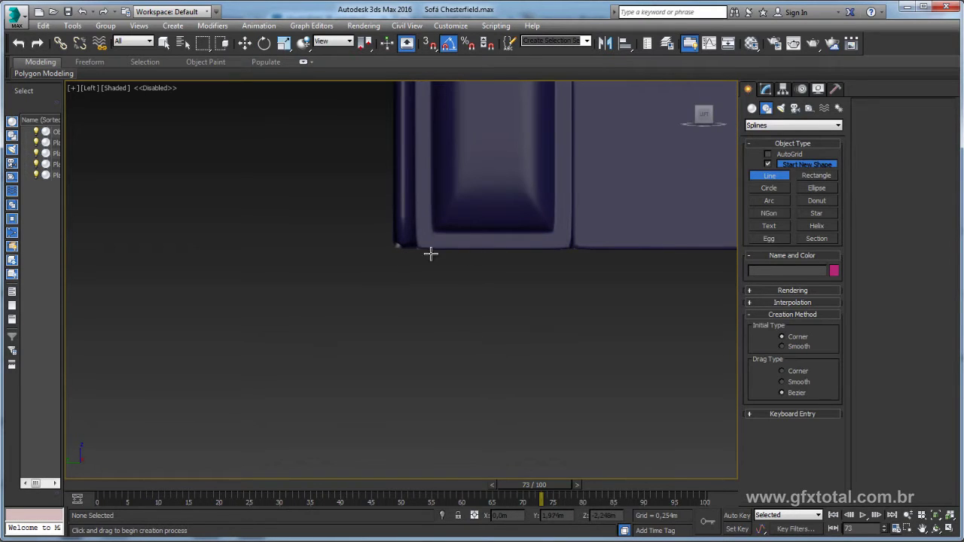
# Step: Draw a curved five-point Line001 spline down from the sofa base's corner
pyautogui.click(424, 248)
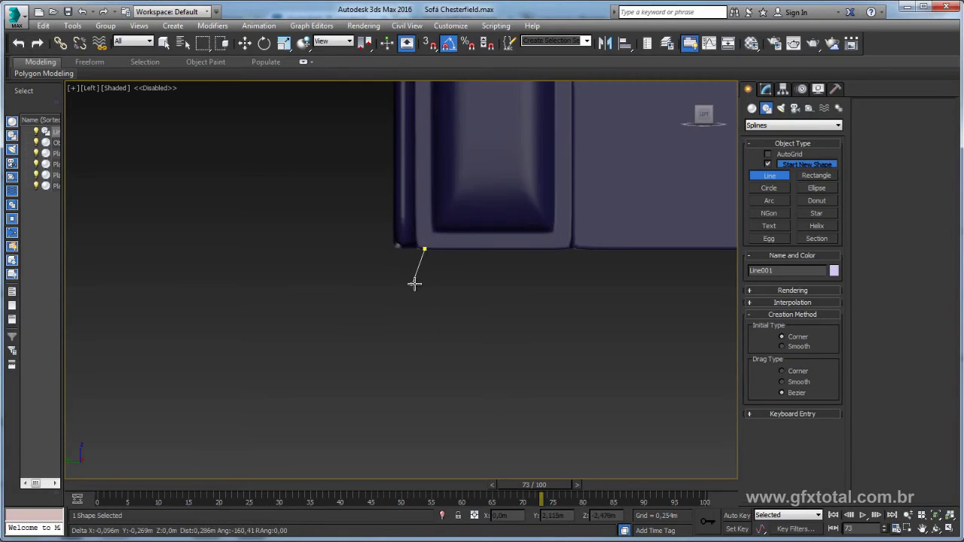
pyautogui.moveTo(409, 286); pyautogui.dragTo(415, 301)
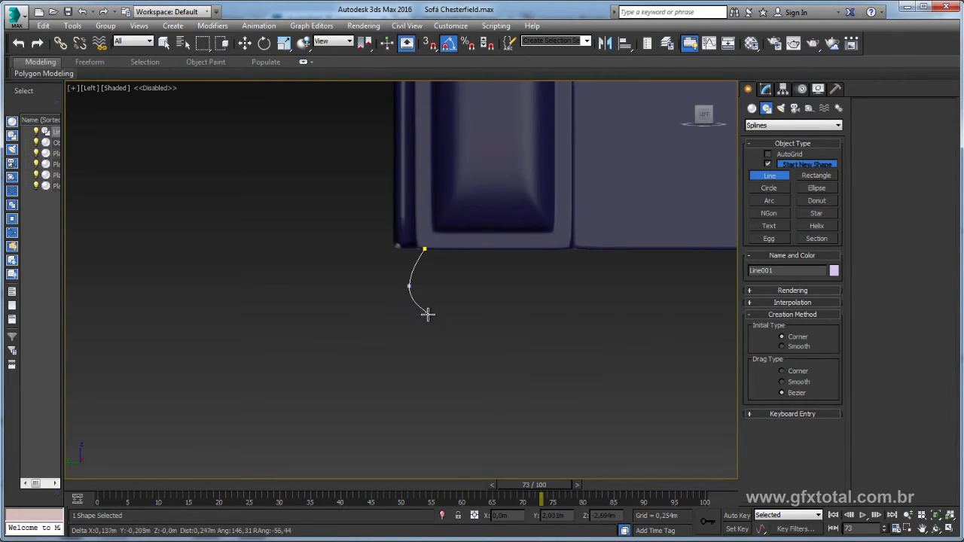
pyautogui.click(437, 311)
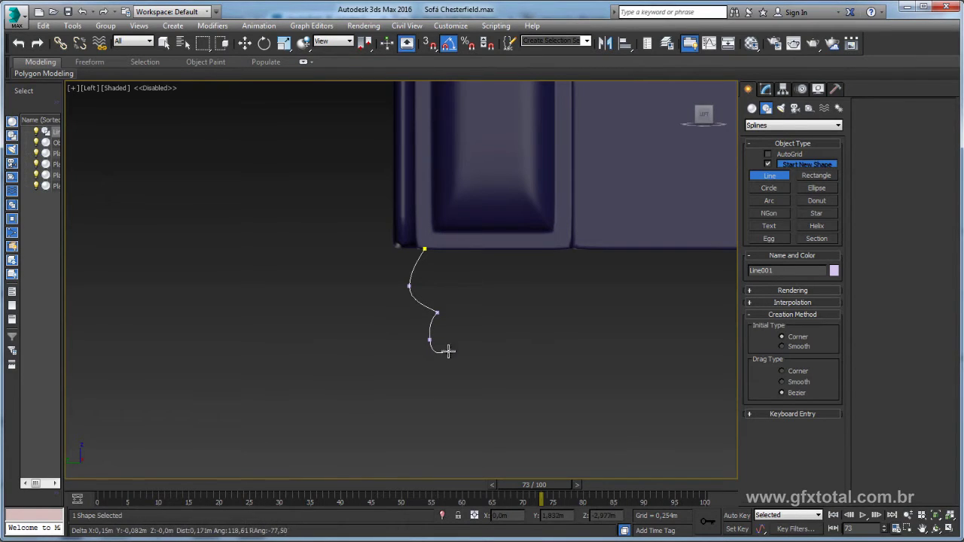
pyautogui.moveTo(429, 347)
pyautogui.mouseDown()
pyautogui.moveTo(449, 360)
pyautogui.moveTo(448, 386)
pyautogui.mouseUp()
pyautogui.click(449, 358)
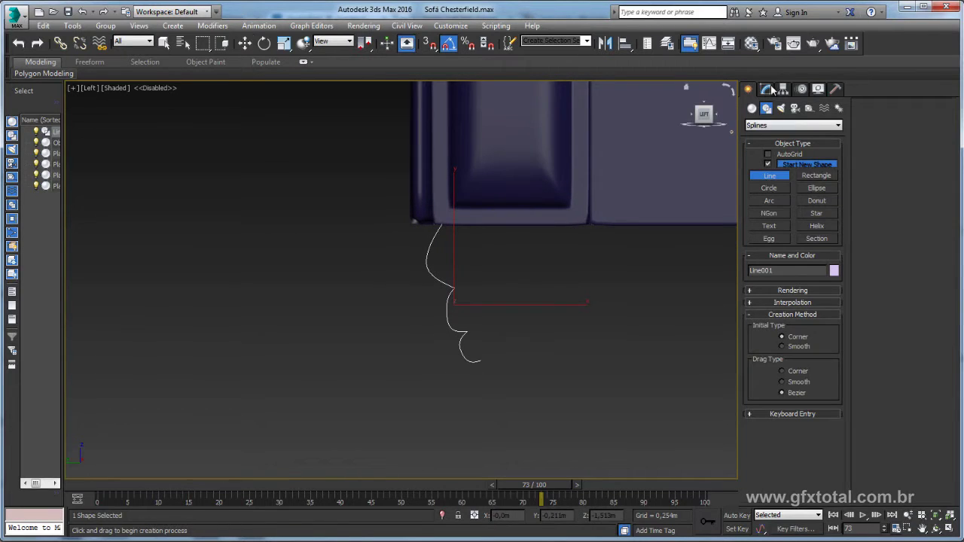
# Step: Enter Line001's Vertex level and box-select its vertices
pyautogui.click(765, 88)
pyautogui.click(778, 359)
pyautogui.moveTo(590, 407); pyautogui.dragTo(409, 356)
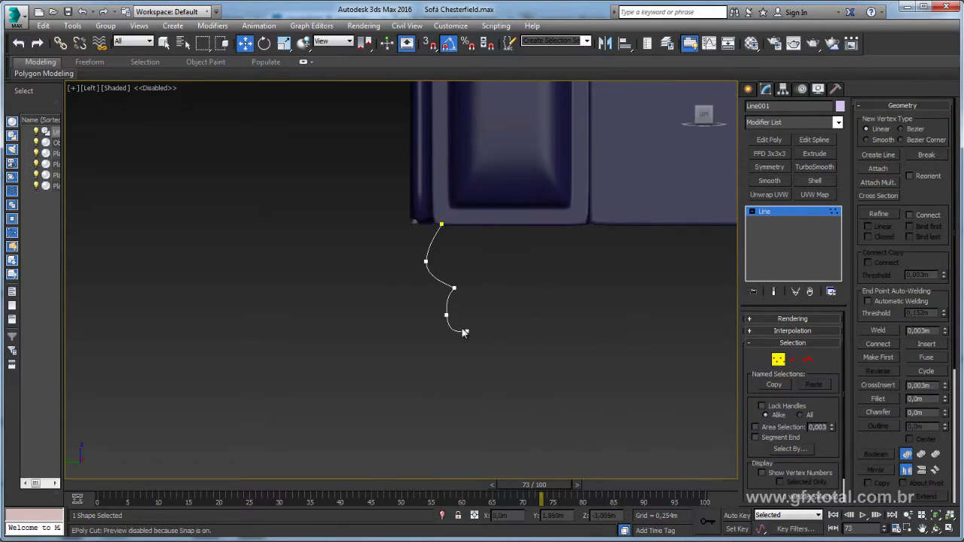
# Step: Scale up the Bezier tangent handles on Line001's upper middle vertex
pyautogui.scroll(3, 464, 333)
pyautogui.click(437, 301)
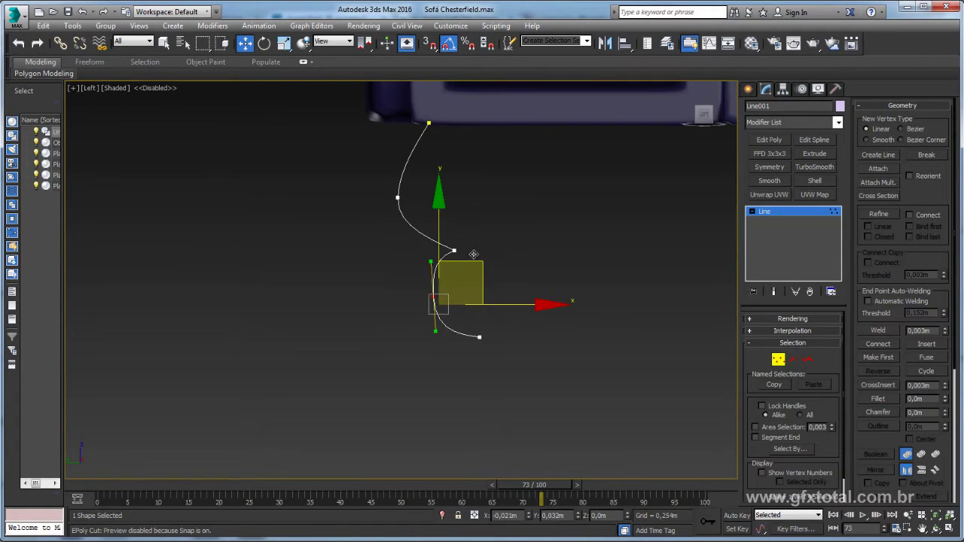
pyautogui.press('e')
pyautogui.press('r')
pyautogui.click(398, 197)
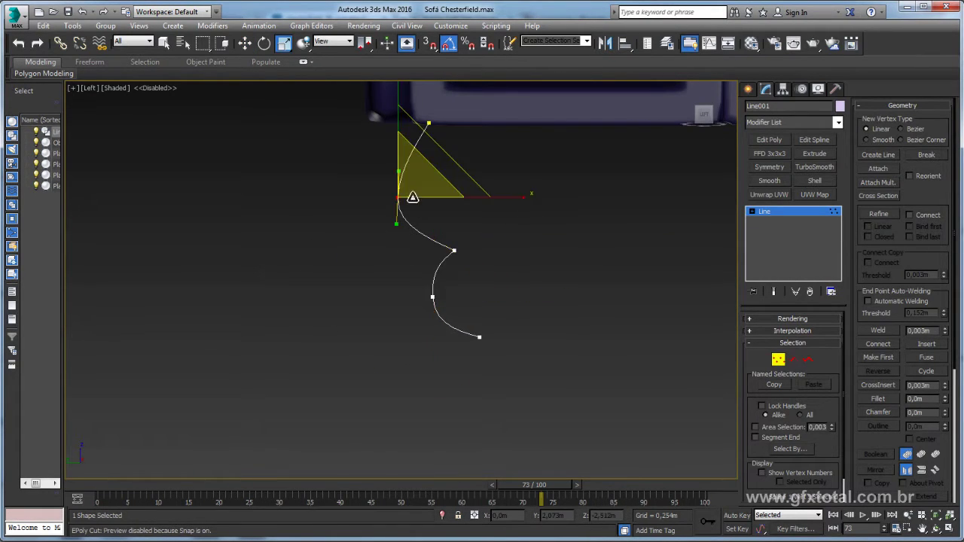
pyautogui.moveTo(413, 197)
pyautogui.mouseDown()
pyautogui.moveTo(414, 157)
pyautogui.moveTo(444, 144)
pyautogui.mouseUp()
# Step: Make the top vertex Bezier Corner and pull its tangent left to reshape the curve
pyautogui.press('e')
pyautogui.press('w')
pyautogui.click(428, 122)
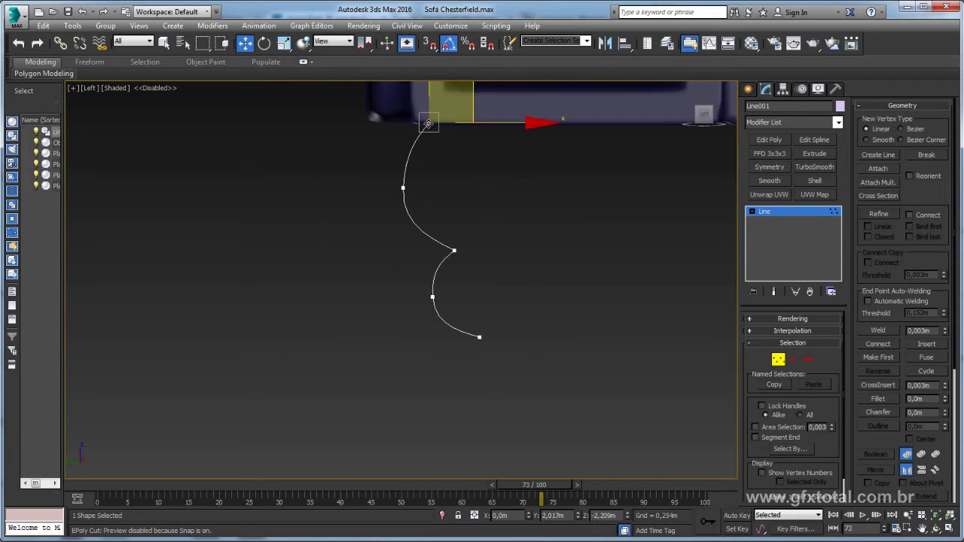
pyautogui.rightClick(428, 122)
pyautogui.click(415, 76)
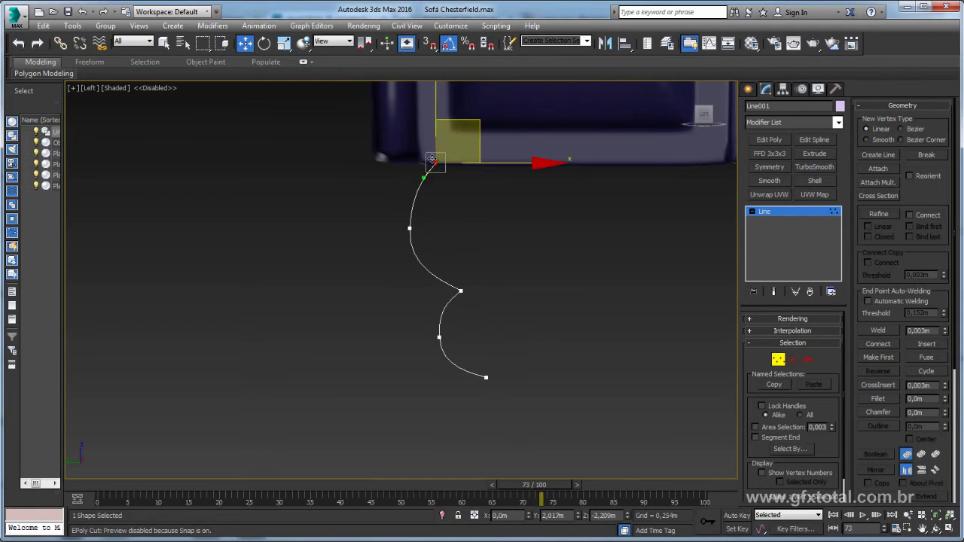
pyautogui.moveTo(432, 159); pyautogui.dragTo(395, 169)
# Step: Move the middle, lower-bend, lower and end vertices up and left to tighten the S-curve
pyautogui.click(409, 227)
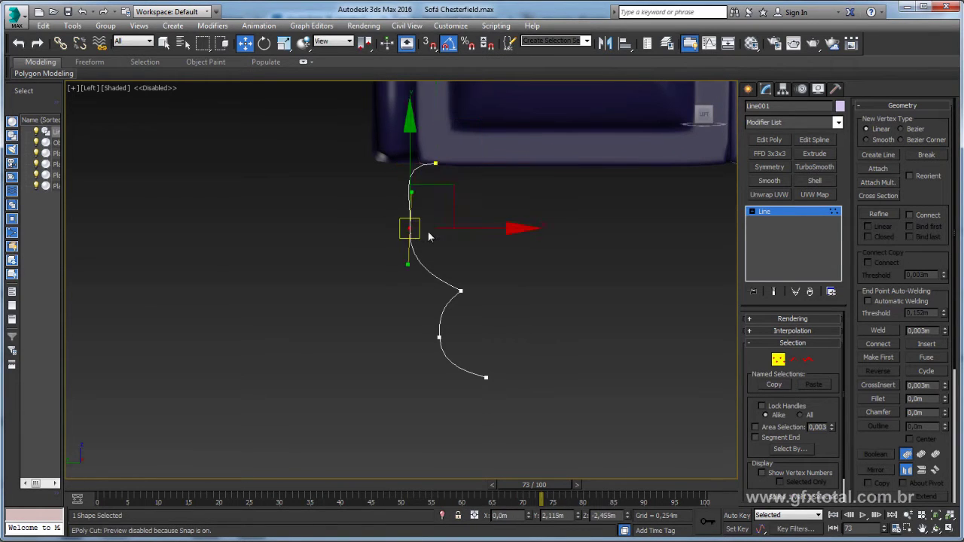
pyautogui.moveTo(429, 200); pyautogui.dragTo(425, 194)
pyautogui.click(461, 290)
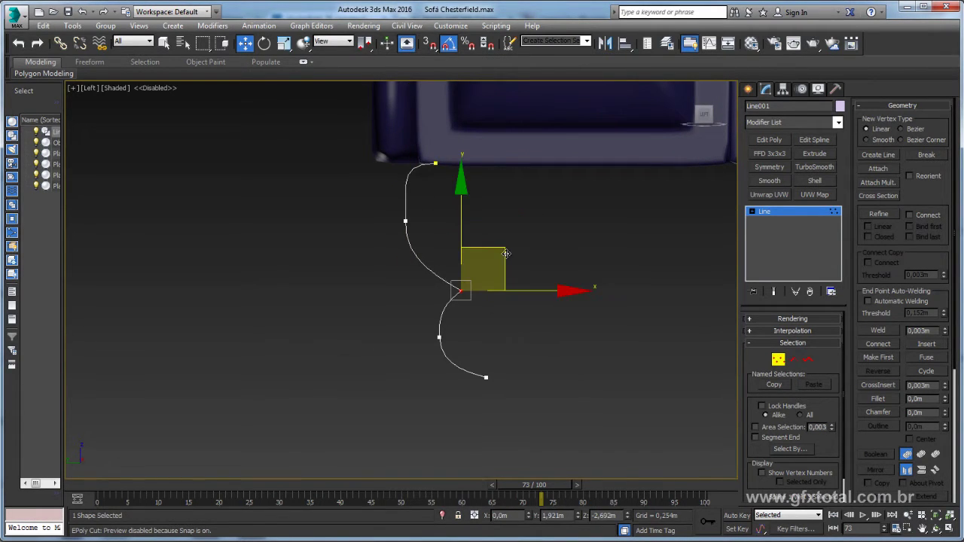
pyautogui.moveTo(461, 290); pyautogui.dragTo(449, 259)
pyautogui.click(439, 336)
pyautogui.moveTo(479, 317); pyautogui.dragTo(463, 287)
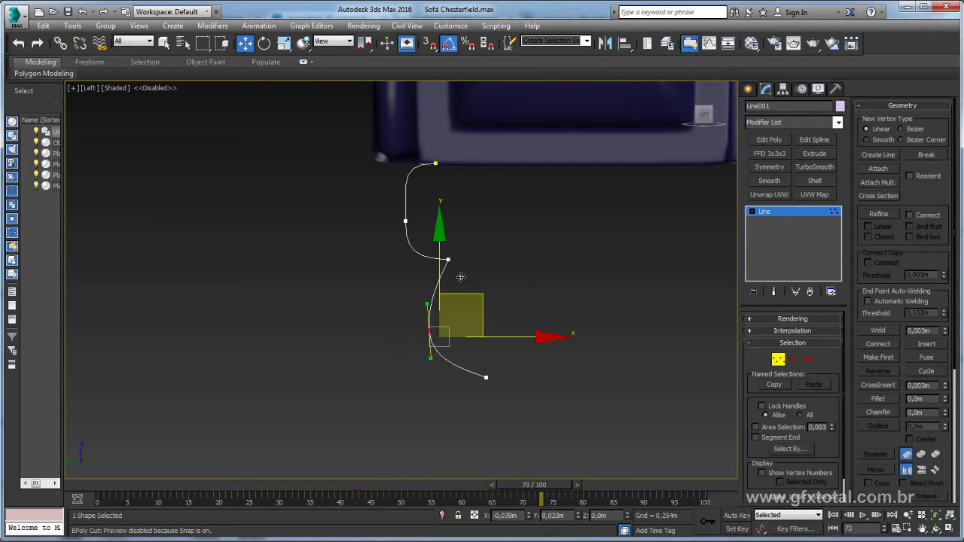
pyautogui.click(485, 376)
pyautogui.moveTo(525, 351); pyautogui.dragTo(512, 300)
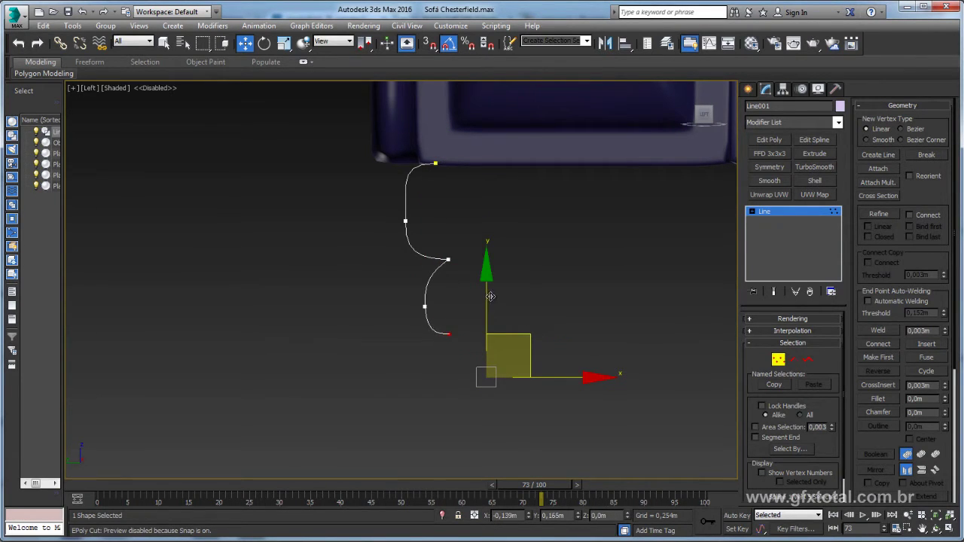
# Step: Apply a Lathe modifier to the curved foot profile line
pyautogui.click(428, 308)
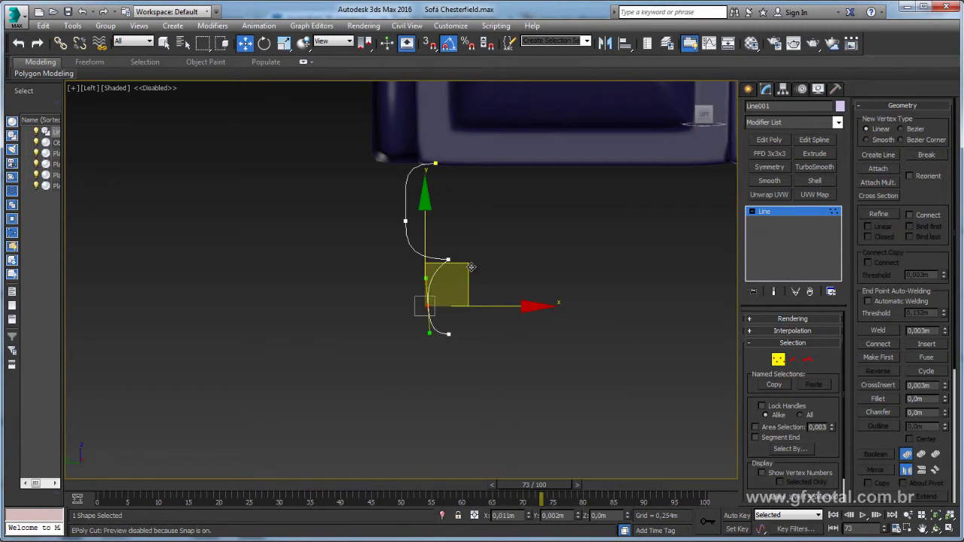
pyautogui.click(785, 213)
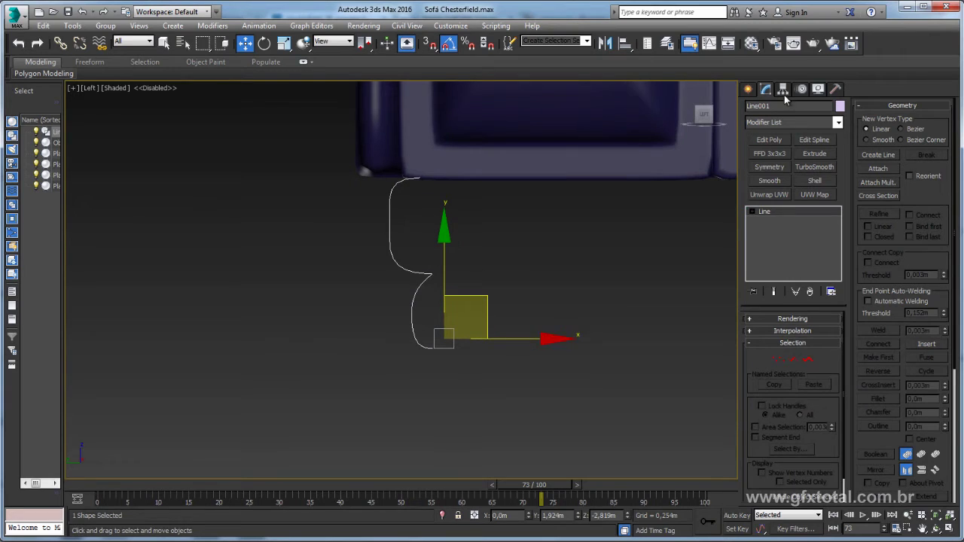
pyautogui.click(838, 123)
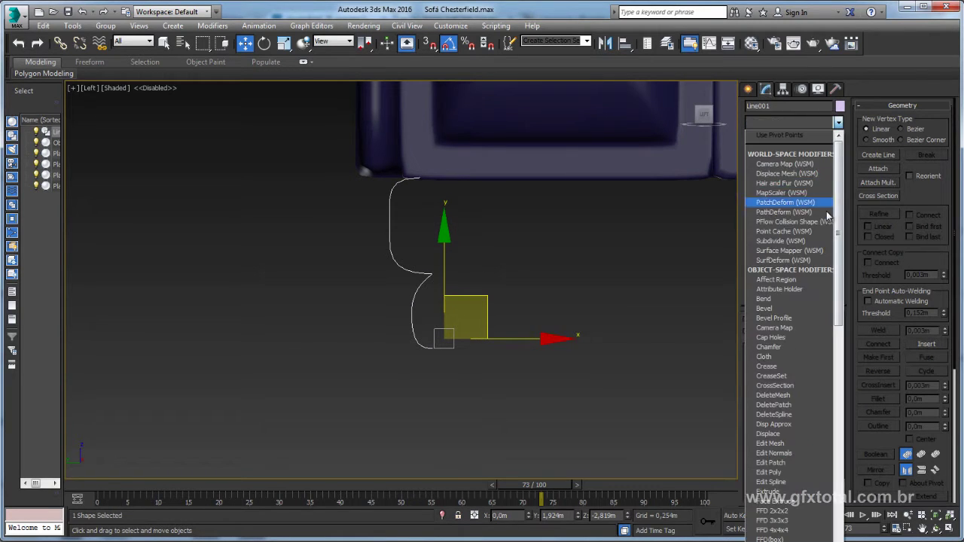
pyautogui.scroll(-2, 776, 268)
pyautogui.scroll(-2, 776, 279)
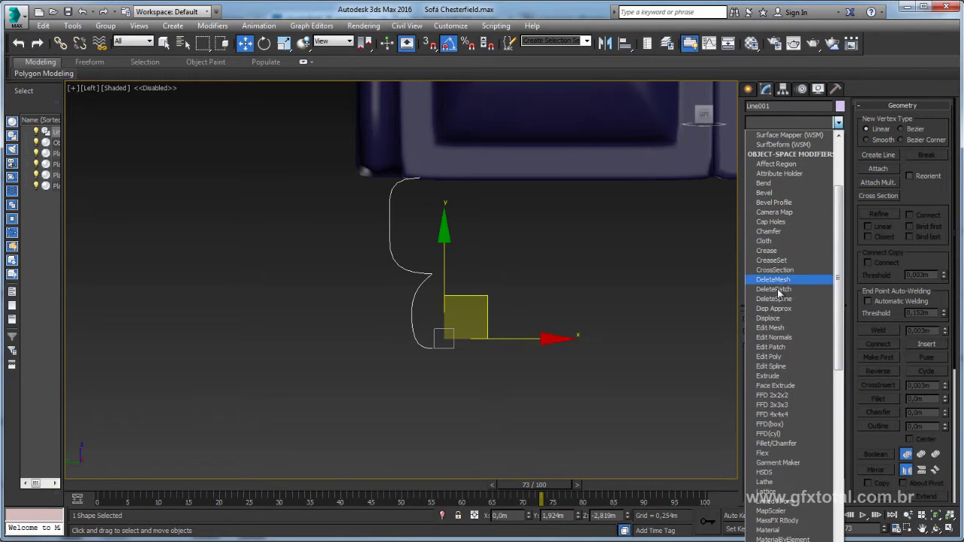
pyautogui.click(767, 482)
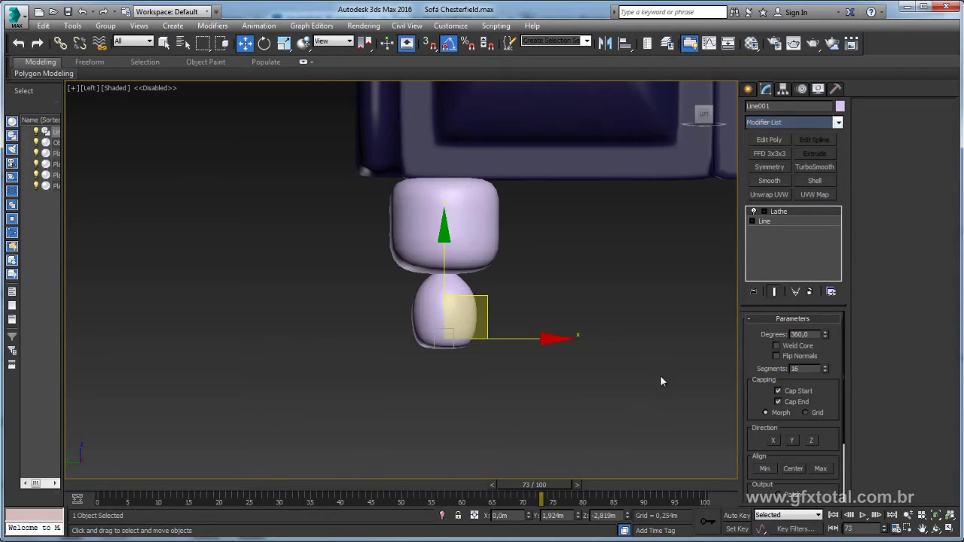
# Step: Shift the Lathe axis sideways to shape the turned foot
pyautogui.click(765, 212)
pyautogui.click(782, 220)
pyautogui.moveTo(527, 339); pyautogui.dragTo(549, 339)
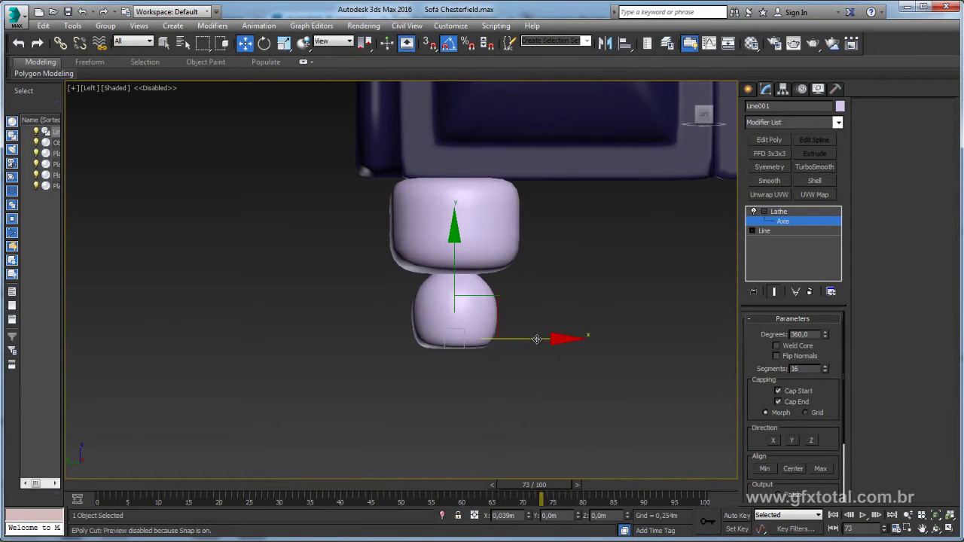
# Step: Move the profile's spline vertices to refine the foot's curve
pyautogui.click(774, 240)
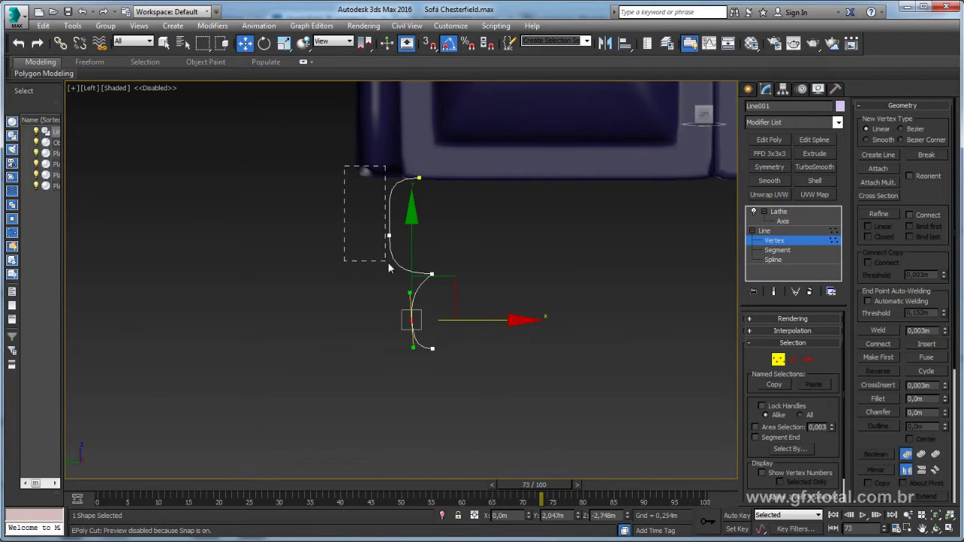
pyautogui.moveTo(388, 262); pyautogui.dragTo(389, 263)
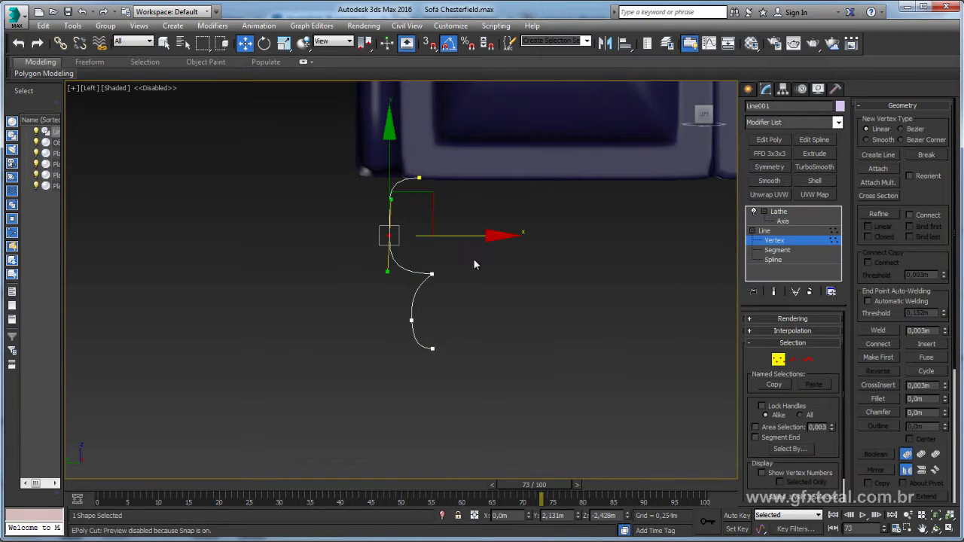
pyautogui.click(432, 272)
pyautogui.moveTo(432, 273)
pyautogui.mouseDown()
pyautogui.moveTo(419, 274)
pyautogui.moveTo(464, 297)
pyautogui.moveTo(457, 292)
pyautogui.mouseUp()
pyautogui.click(411, 320)
pyautogui.click(779, 211)
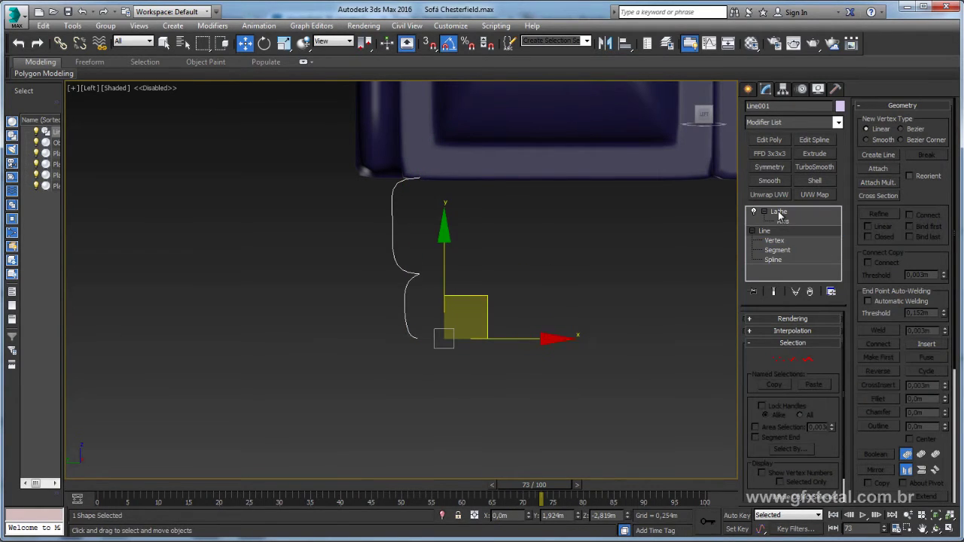
# Step: Convert the lathed foot to an Editable Poly in a perspective view
pyautogui.scroll(-2, 563, 253)
pyautogui.scroll(-6, 573, 260)
pyautogui.scroll(3, 575, 262)
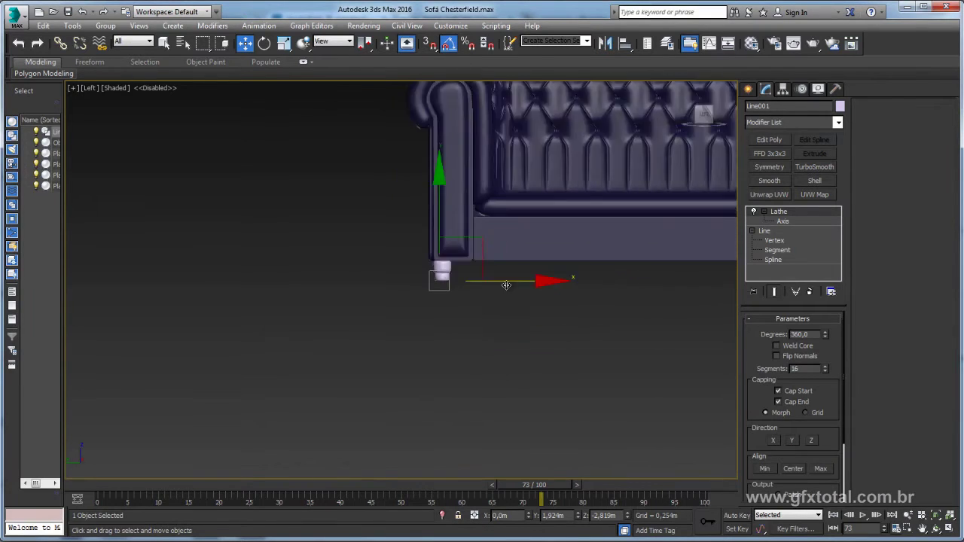
pyautogui.scroll(3, 497, 278)
pyautogui.scroll(-1, 455, 290)
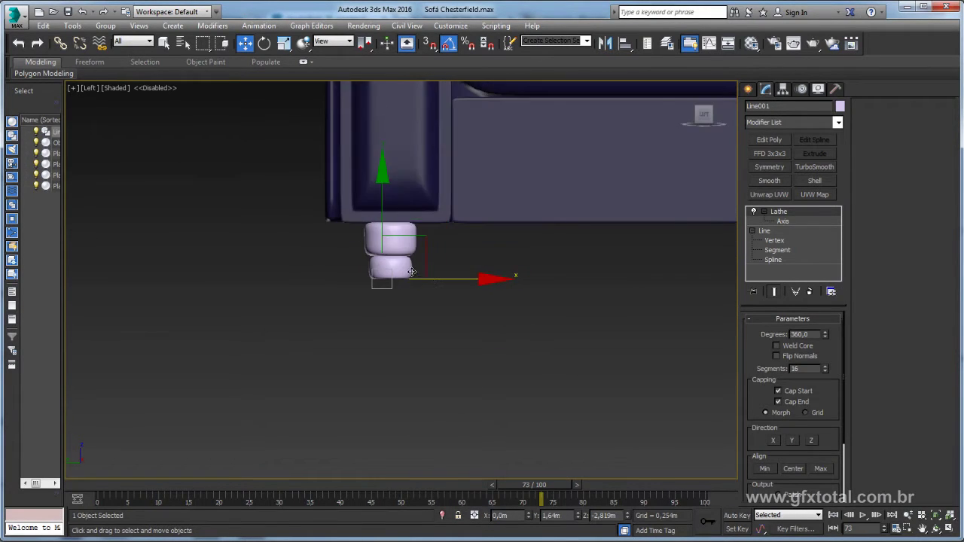
pyautogui.scroll(-1, 455, 290)
pyautogui.press('p')
pyautogui.moveTo(508, 299)
pyautogui.keyDown('alt'); pyautogui.mouseDown(button='middle')
pyautogui.moveTo(462, 251)
pyautogui.moveTo(472, 286)
pyautogui.moveTo(438, 269)
pyautogui.mouseUp(button='middle'); pyautogui.keyUp('alt')
pyautogui.rightClick(438, 269)
pyautogui.moveTo(460, 387)
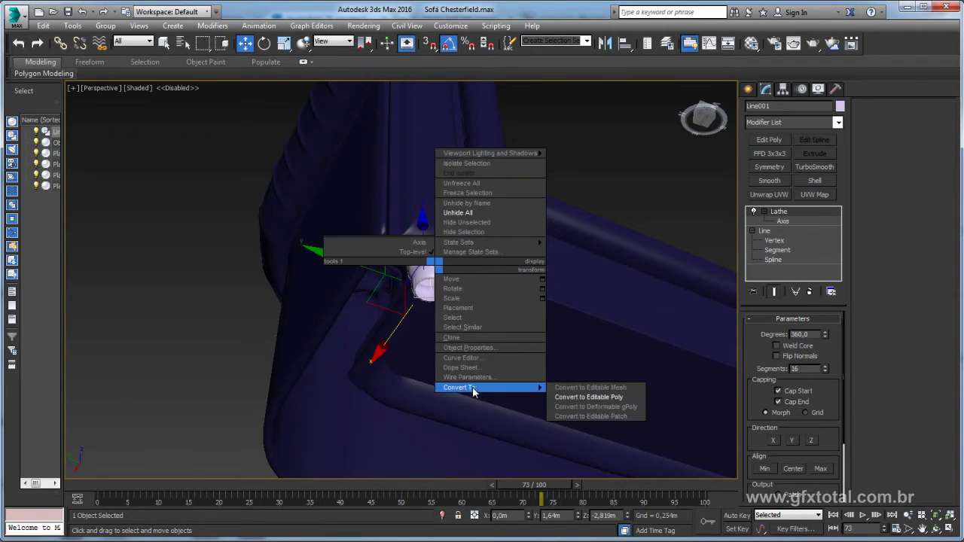
pyautogui.click(595, 397)
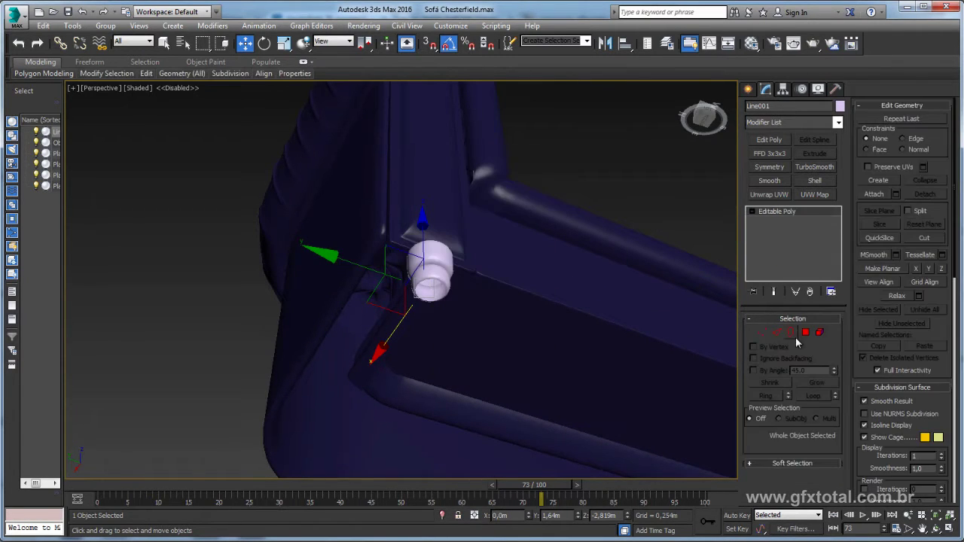
# Step: Select all of the foot's open borders and inspect them
pyautogui.click(790, 332)
pyautogui.hotkey('ctrl', 'a')
pyautogui.moveTo(527, 249)
pyautogui.keyDown('alt'); pyautogui.mouseDown(button='middle')
pyautogui.moveTo(467, 261)
pyautogui.moveTo(439, 294)
pyautogui.mouseUp(button='middle'); pyautogui.keyUp('alt')
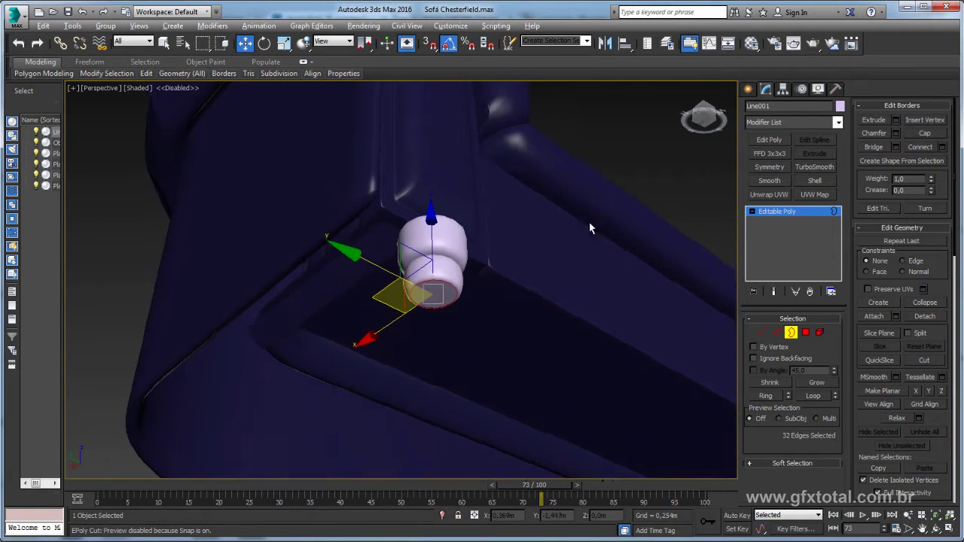
pyautogui.moveTo(589, 222)
pyautogui.keyDown('alt'); pyautogui.mouseDown(button='middle')
pyautogui.moveTo(451, 273)
pyautogui.moveTo(441, 260)
pyautogui.mouseUp(button='middle'); pyautogui.keyUp('alt')
pyautogui.hotkey('ctrl', 'b')
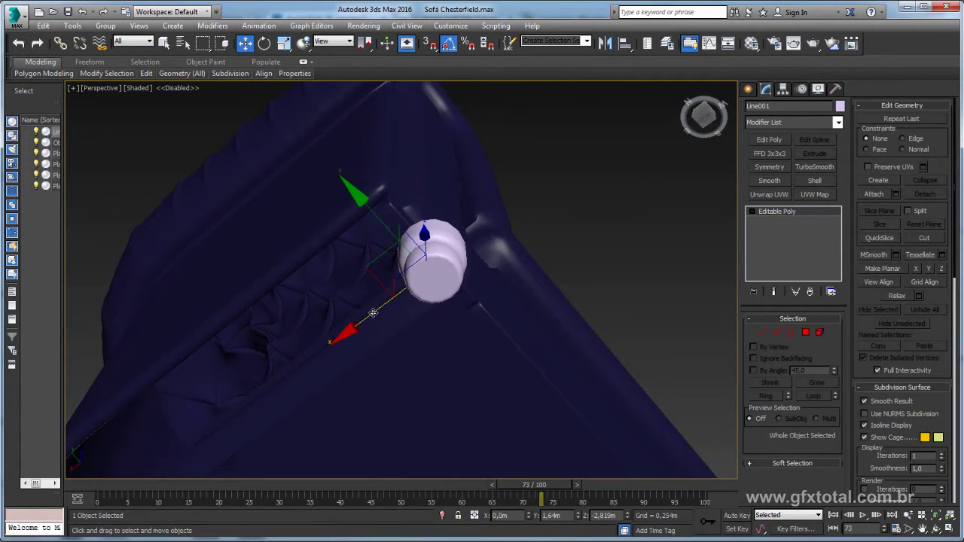
# Step: Move the foot along X under the sofa corner and Shift-drag a copy along the side
pyautogui.moveTo(372, 313)
pyautogui.mouseDown()
pyautogui.moveTo(327, 266)
pyautogui.moveTo(323, 345)
pyautogui.mouseUp()
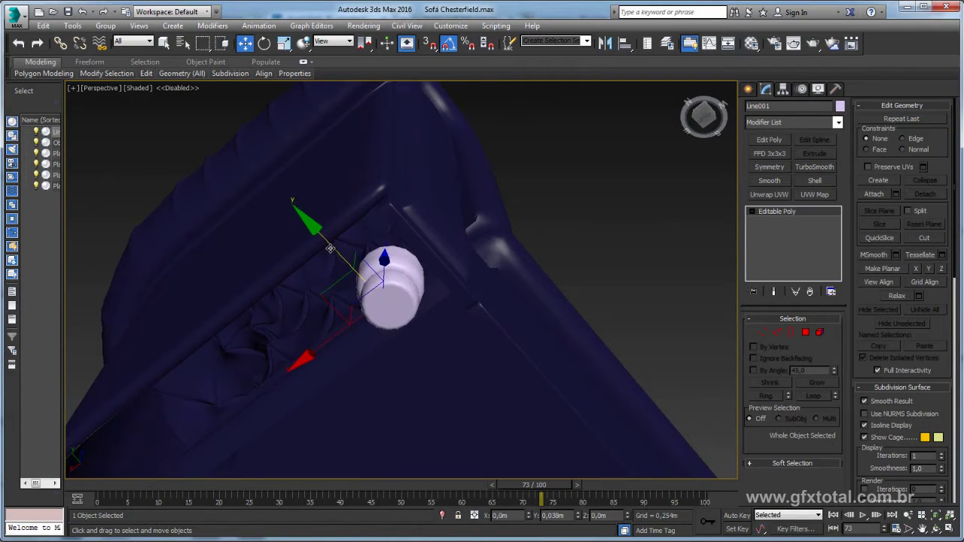
pyautogui.moveTo(349, 331); pyautogui.dragTo(442, 202, button='middle')
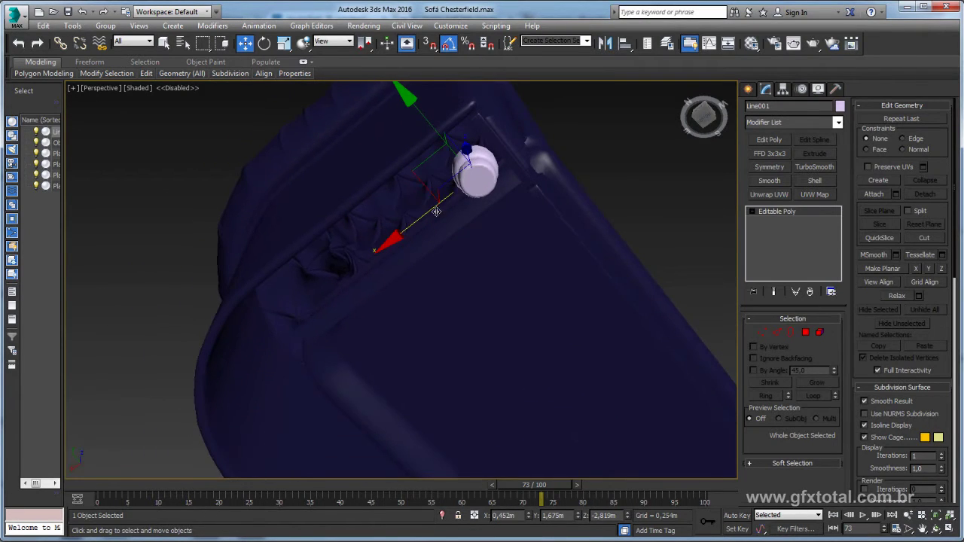
pyautogui.keyDown('shift'); pyautogui.moveTo(435, 215); pyautogui.dragTo(179, 458); pyautogui.keyUp('shift')
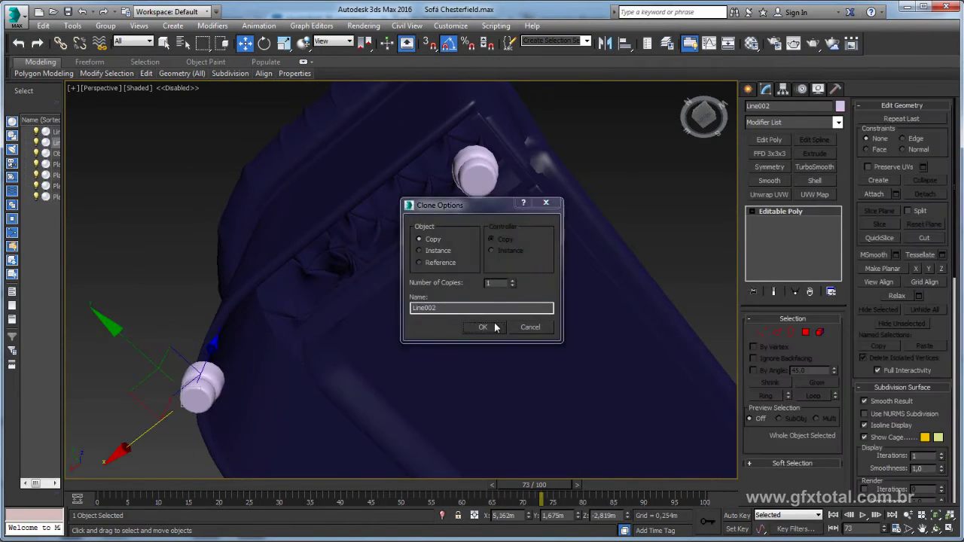
# Step: Confirm the foot copy and attach the feet into one object
pyautogui.click(483, 324)
pyautogui.moveTo(355, 347)
pyautogui.keyDown('alt'); pyautogui.mouseDown(button='middle')
pyautogui.moveTo(295, 411)
pyautogui.moveTo(354, 318)
pyautogui.moveTo(223, 332)
pyautogui.moveTo(320, 298)
pyautogui.mouseUp(button='middle'); pyautogui.keyUp('alt')
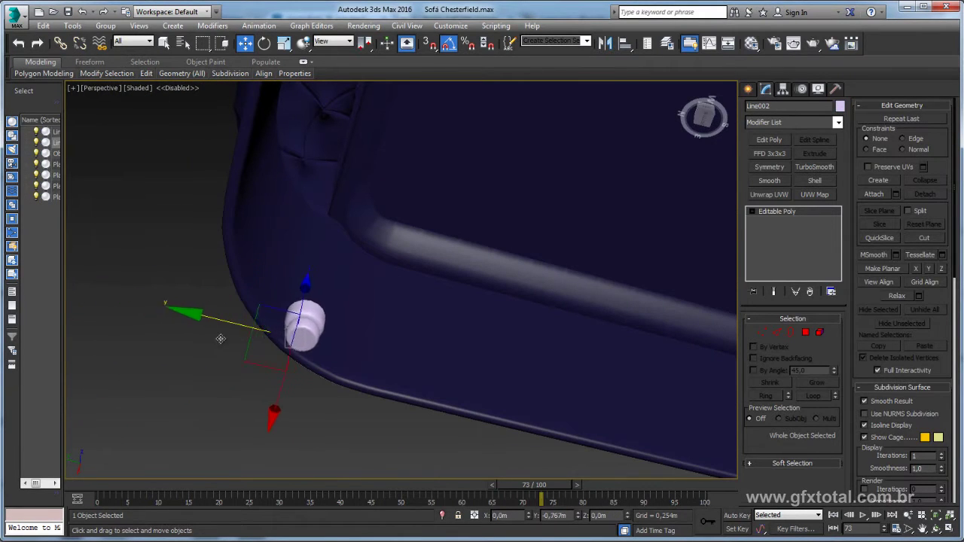
pyautogui.click(877, 194)
pyautogui.press('F4')
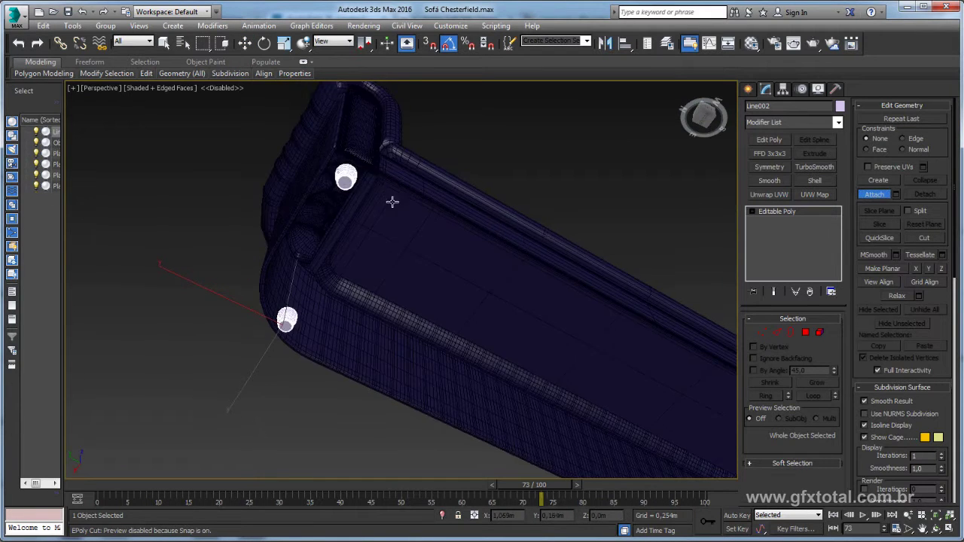
pyautogui.moveTo(392, 200)
pyautogui.keyDown('alt'); pyautogui.mouseDown(button='middle')
pyautogui.moveTo(399, 243)
pyautogui.moveTo(315, 275)
pyautogui.moveTo(329, 289)
pyautogui.mouseUp(button='middle'); pyautogui.keyUp('alt')
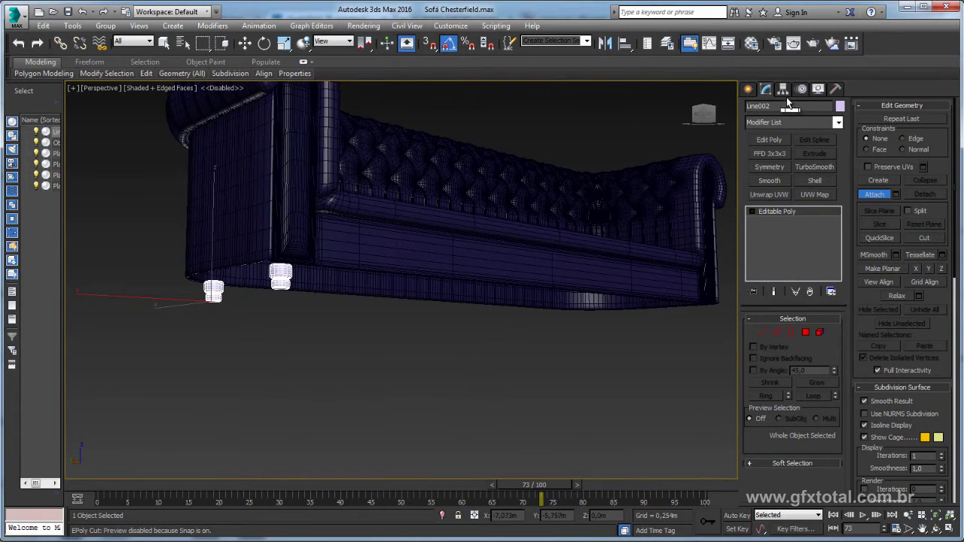
# Step: Align the feet object's pivot to the sofa body using Affect Pivot Only
pyautogui.click(784, 90)
pyautogui.click(793, 163)
pyautogui.hotkey('alt', 'a')
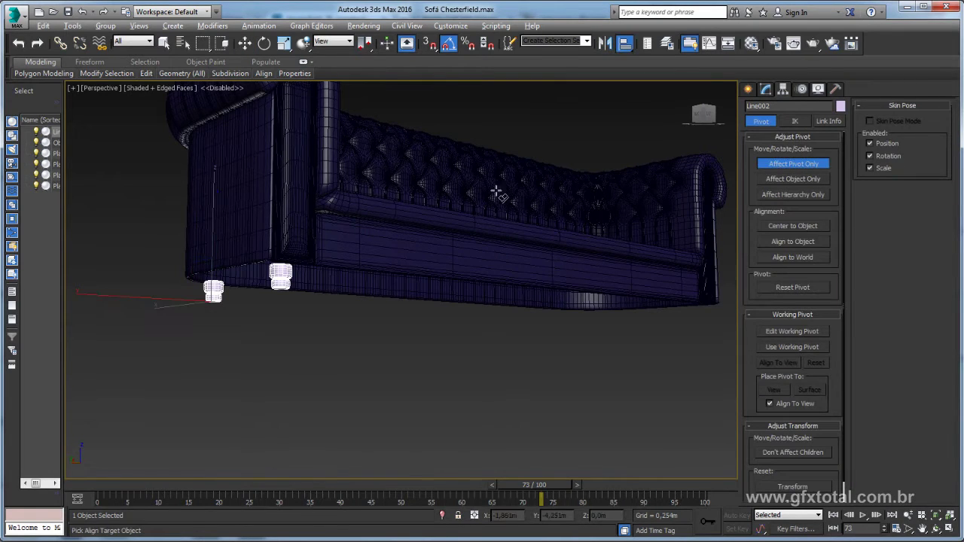
pyautogui.click(497, 193)
pyautogui.click(483, 349)
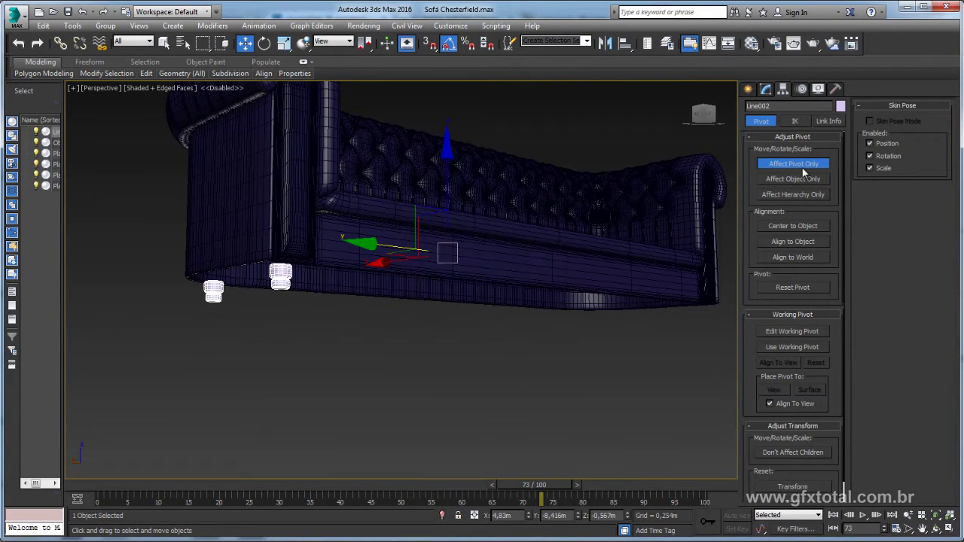
# Step: Mirror a copy of the feet onto the sofa's opposite end
pyautogui.keyDown('alt'); pyautogui.moveTo(581, 216); pyautogui.dragTo(497, 266, button='middle'); pyautogui.keyUp('alt')
pyautogui.click(604, 43)
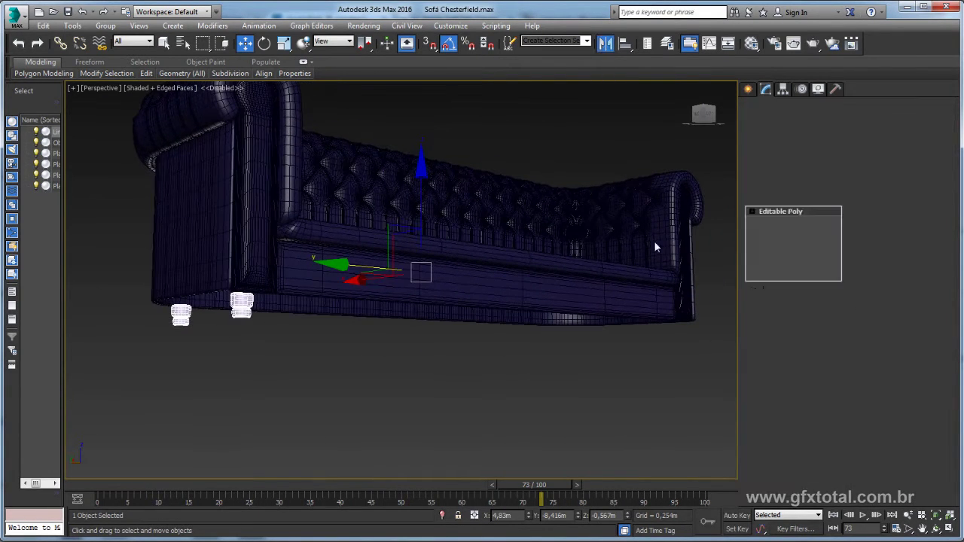
pyautogui.click(448, 369)
pyautogui.keyDown('alt'); pyautogui.moveTo(482, 365); pyautogui.dragTo(584, 349, button='middle'); pyautogui.keyUp('alt')
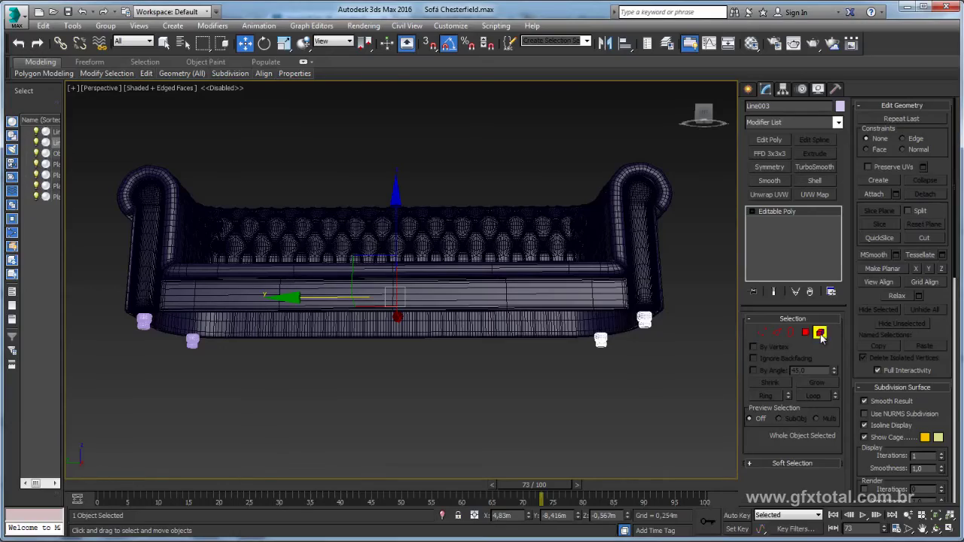
pyautogui.click(819, 332)
# Step: Clone the right front foot toward the middle, then delete the selected feet
pyautogui.click(644, 321)
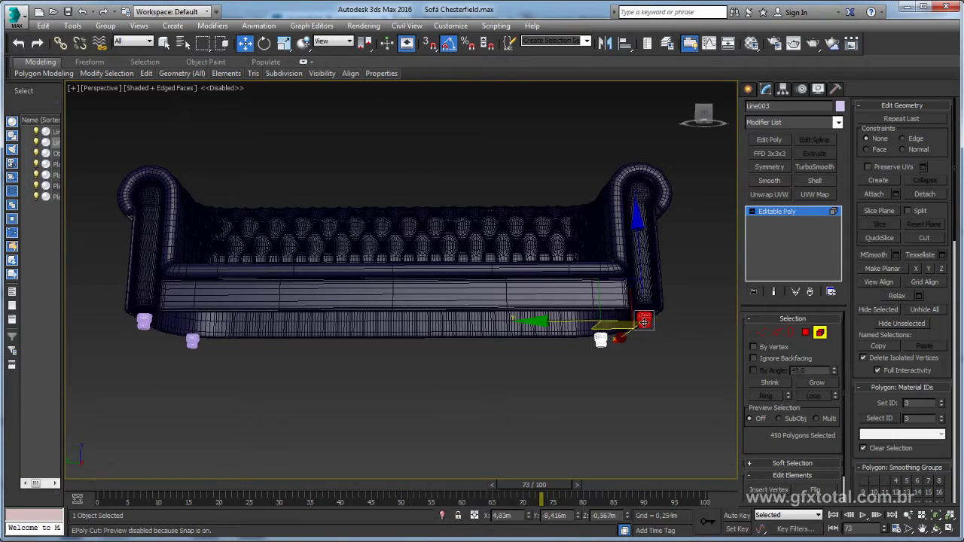
pyautogui.keyDown('shift'); pyautogui.moveTo(563, 322); pyautogui.dragTo(416, 332); pyautogui.keyUp('shift')
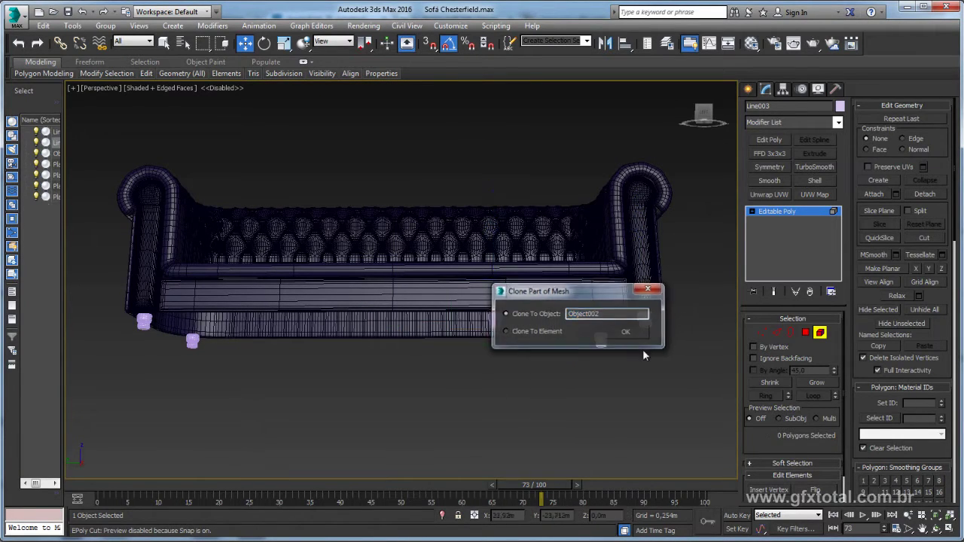
pyautogui.click(626, 331)
pyautogui.press('Delete')
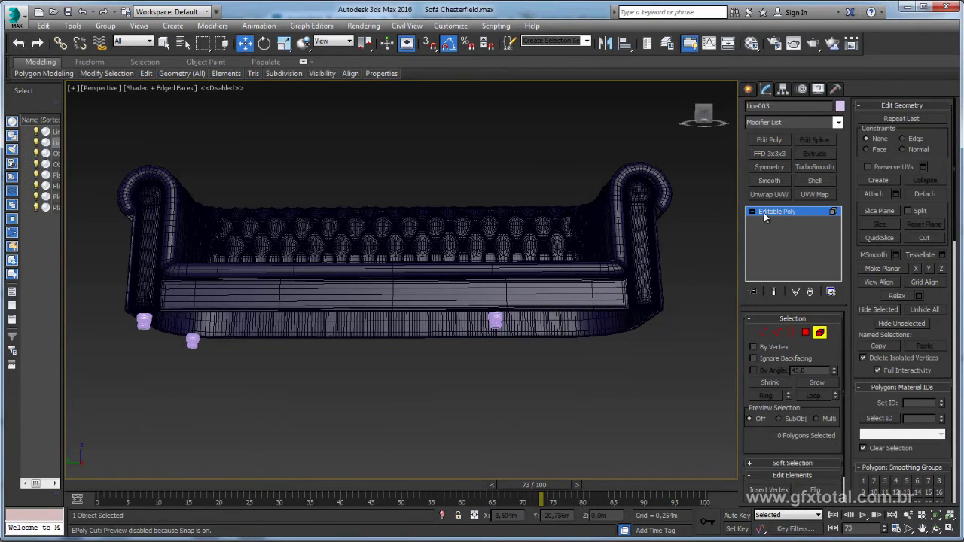
pyautogui.click(775, 211)
pyautogui.click(339, 406)
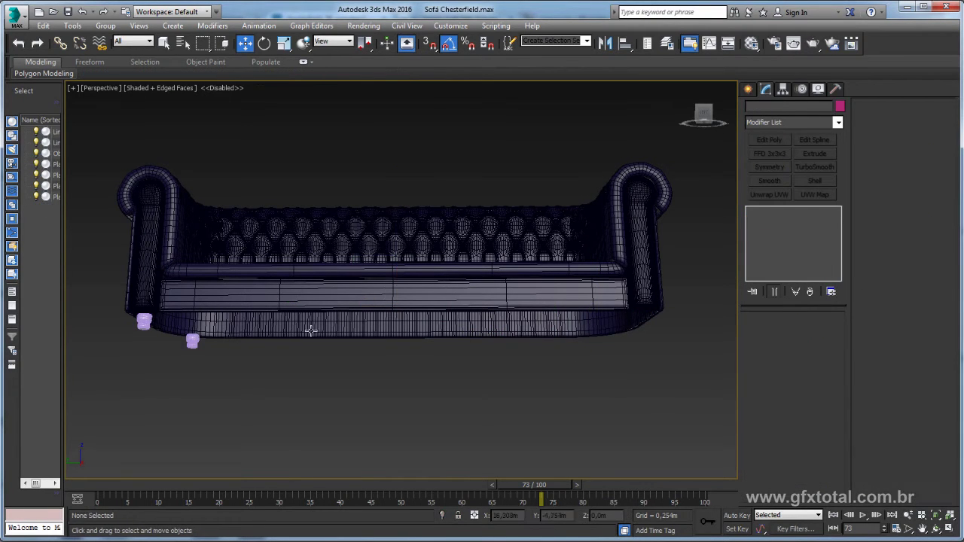
# Step: Select the feet object Line002 and the sofa body
pyautogui.click(193, 339)
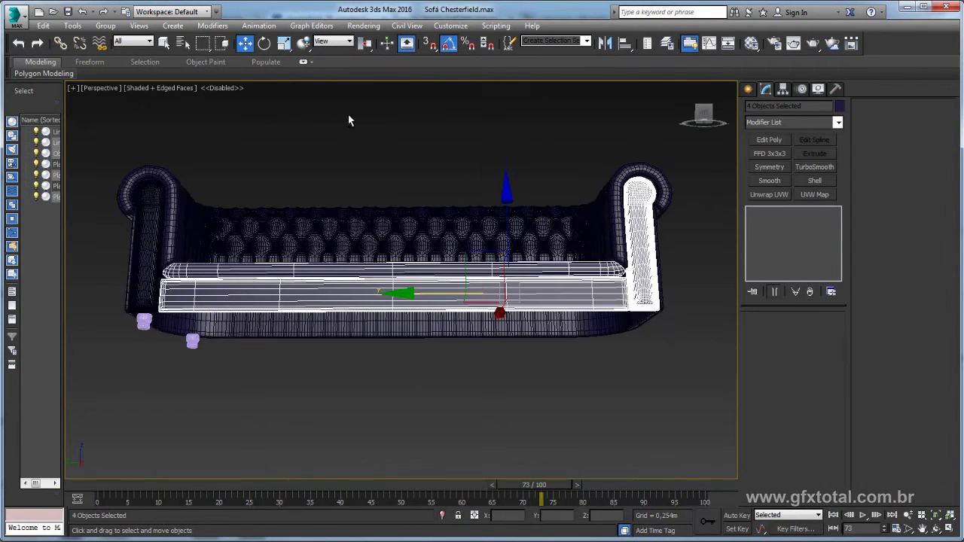
pyautogui.keyDown('ctrl'); pyautogui.moveTo(554, 197); pyautogui.dragTo(706, 262); pyautogui.keyUp('ctrl')
pyautogui.click(657, 271)
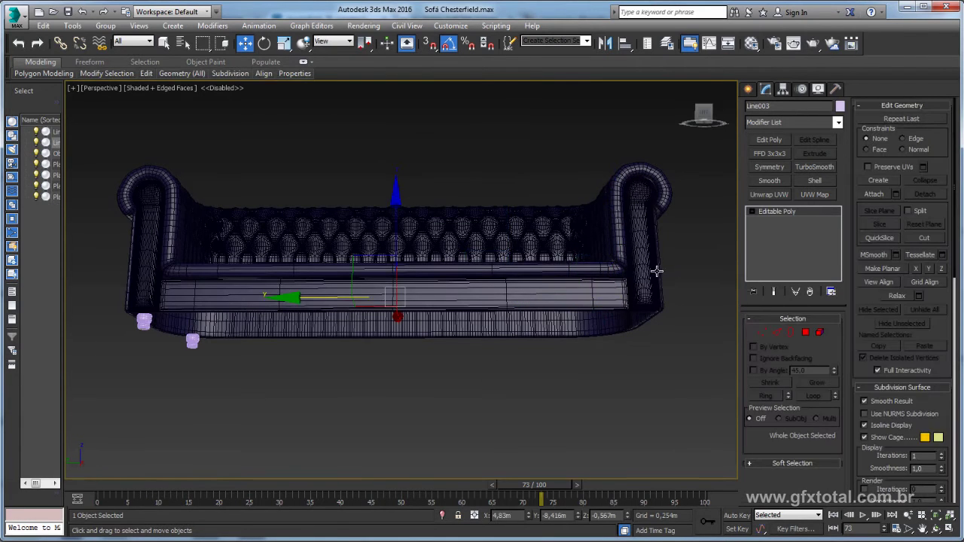
pyautogui.click(153, 320)
pyautogui.keyDown('alt'); pyautogui.moveTo(155, 318); pyautogui.dragTo(776, 323, button='middle'); pyautogui.keyUp('alt')
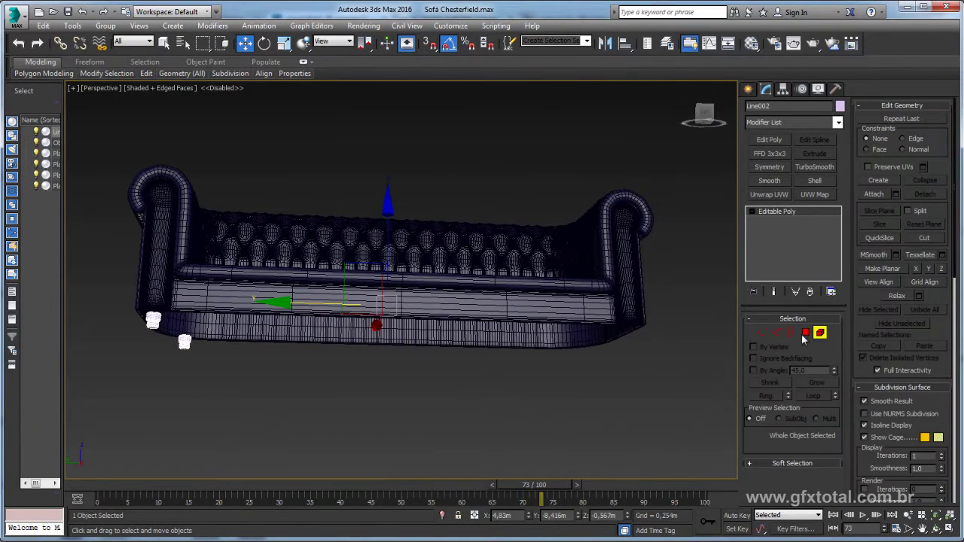
# Step: Copy the left back and left front foot elements along the sofa as new objects
pyautogui.click(805, 332)
pyautogui.click(153, 320)
pyautogui.keyDown('shift'); pyautogui.moveTo(80, 320); pyautogui.dragTo(213, 349); pyautogui.keyUp('shift')
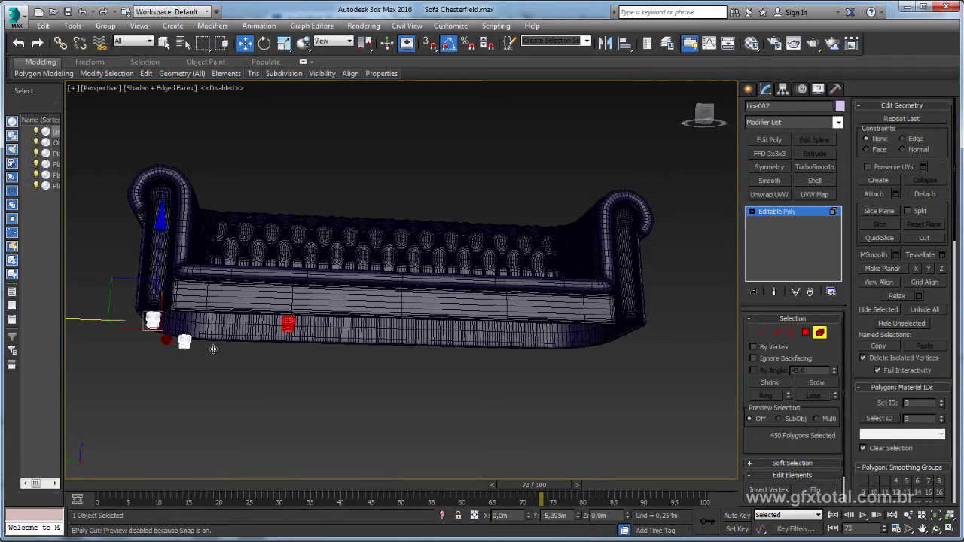
pyautogui.click(626, 332)
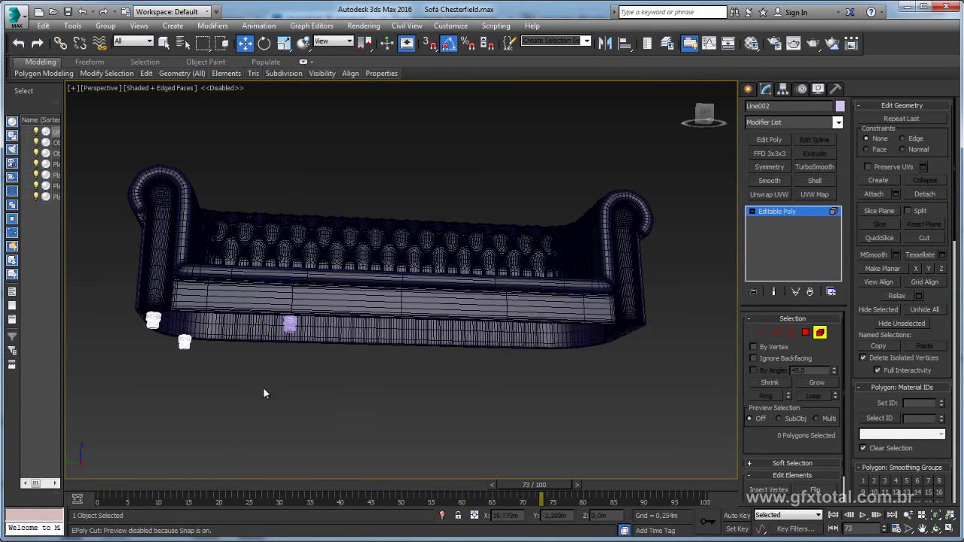
pyautogui.click(176, 343)
pyautogui.keyDown('shift'); pyautogui.moveTo(172, 344); pyautogui.dragTo(214, 355); pyautogui.keyUp('shift')
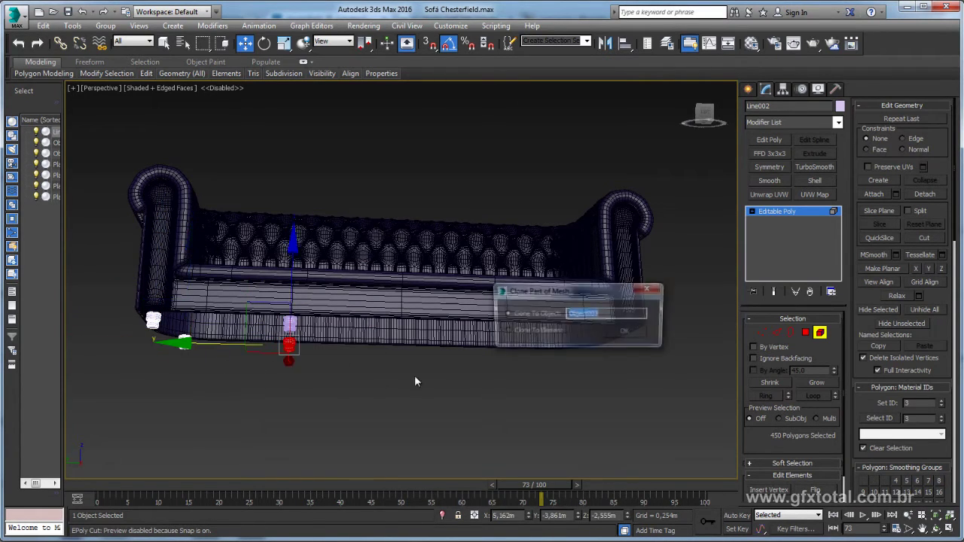
pyautogui.click(626, 333)
pyautogui.click(783, 212)
# Step: Attach the copied foot to the sofa, then try a mirrored feet copy and undo it
pyautogui.click(873, 194)
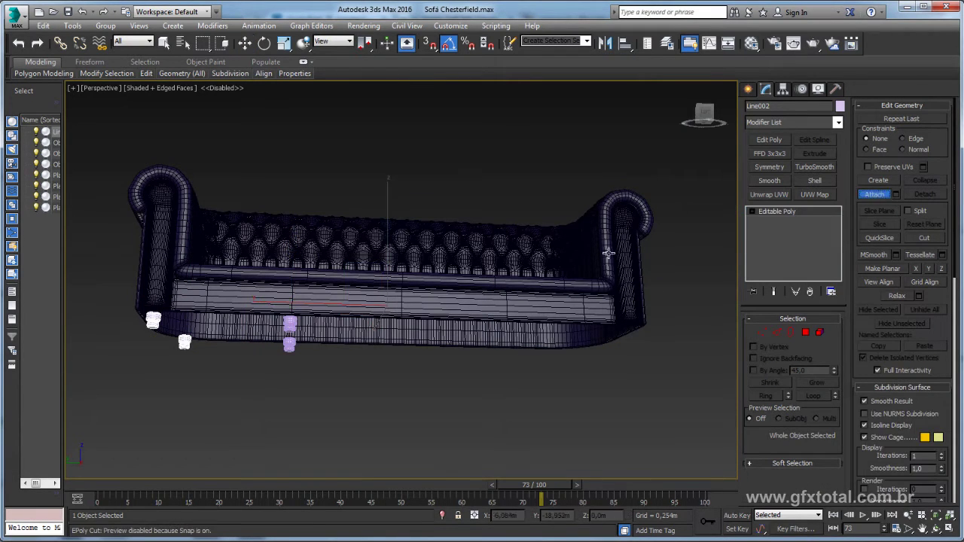
pyautogui.click(286, 348)
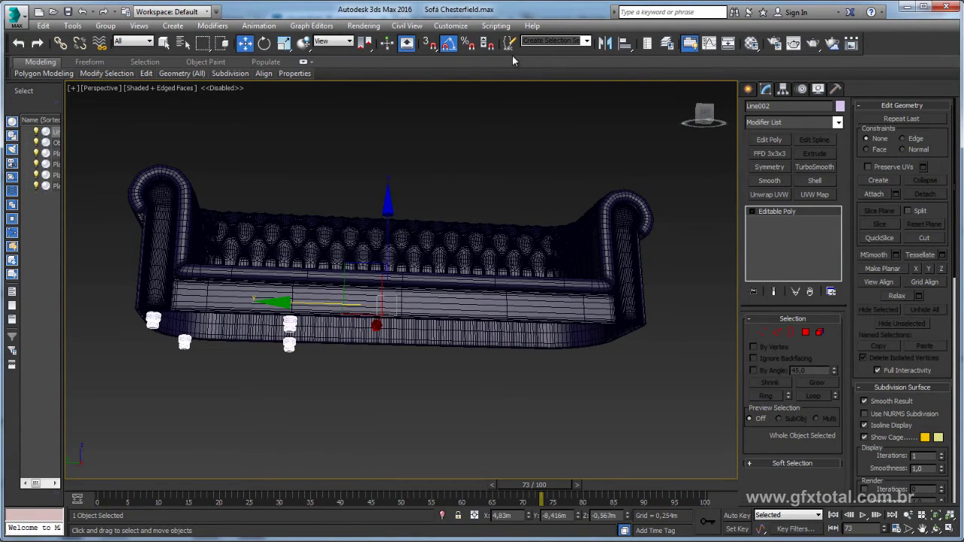
pyautogui.click(605, 44)
pyautogui.click(457, 364)
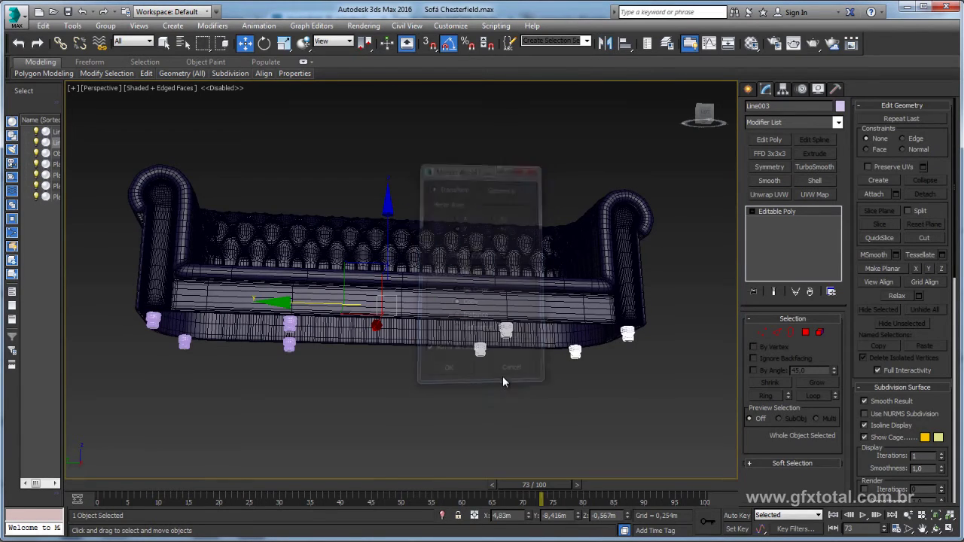
pyautogui.moveTo(539, 279)
pyautogui.keyDown('alt'); pyautogui.mouseDown(button='middle')
pyautogui.moveTo(523, 319)
pyautogui.moveTo(486, 299)
pyautogui.moveTo(533, 285)
pyautogui.mouseUp(button='middle'); pyautogui.keyUp('alt')
pyautogui.hotkey('ctrl', 'z')
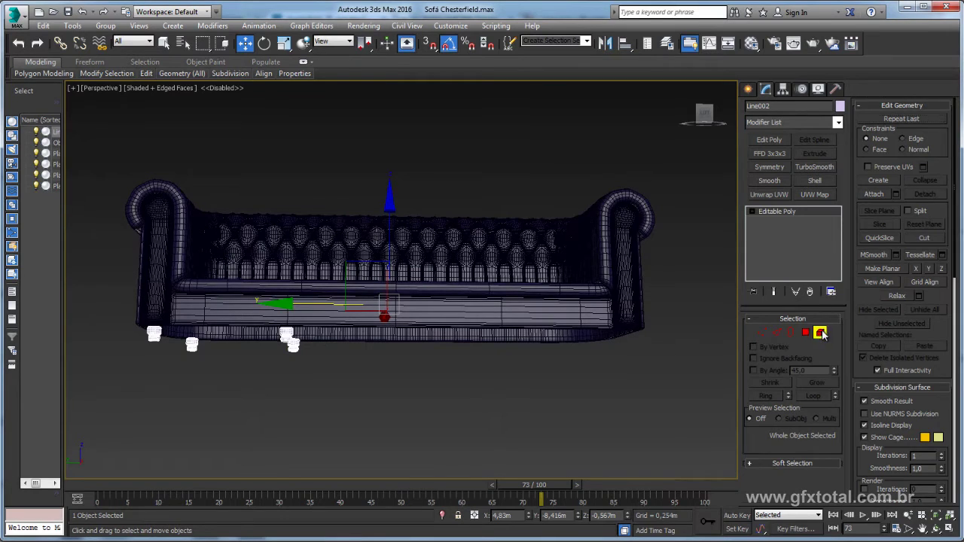
# Step: Slide both middle foot elements further along the sofa
pyautogui.click(819, 332)
pyautogui.moveTo(222, 347); pyautogui.dragTo(250, 347)
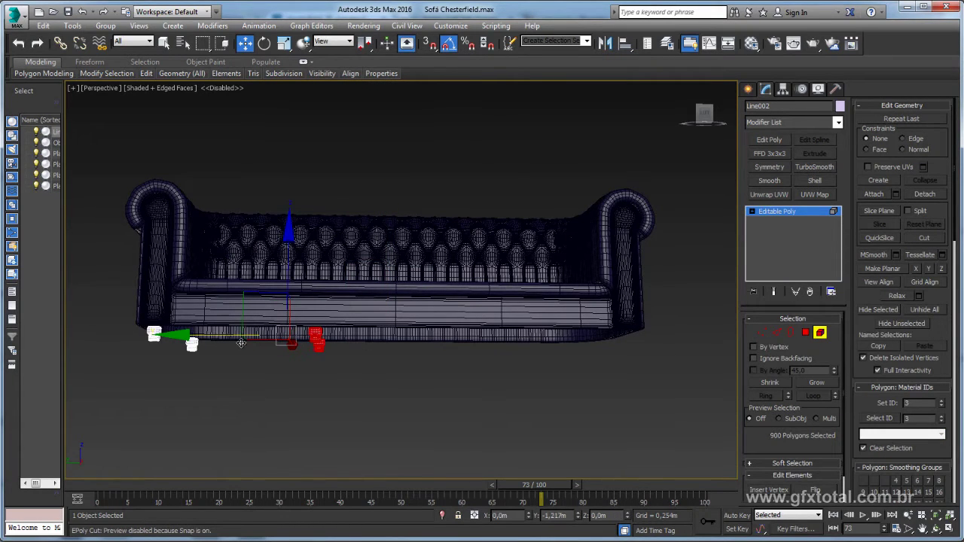
pyautogui.click(778, 211)
# Step: Mirror a copy of the feet to the other side and attach them to the sofa
pyautogui.click(605, 43)
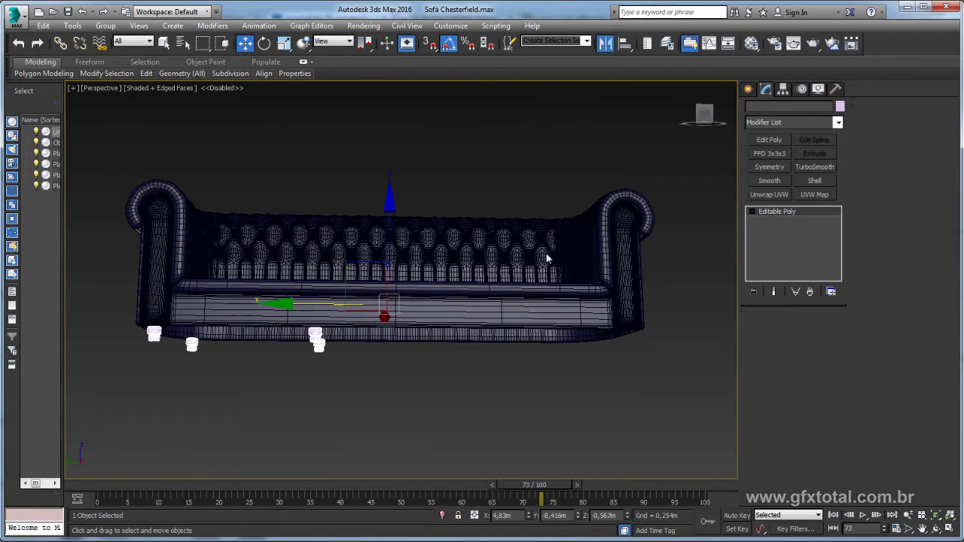
pyautogui.click(449, 368)
pyautogui.click(875, 194)
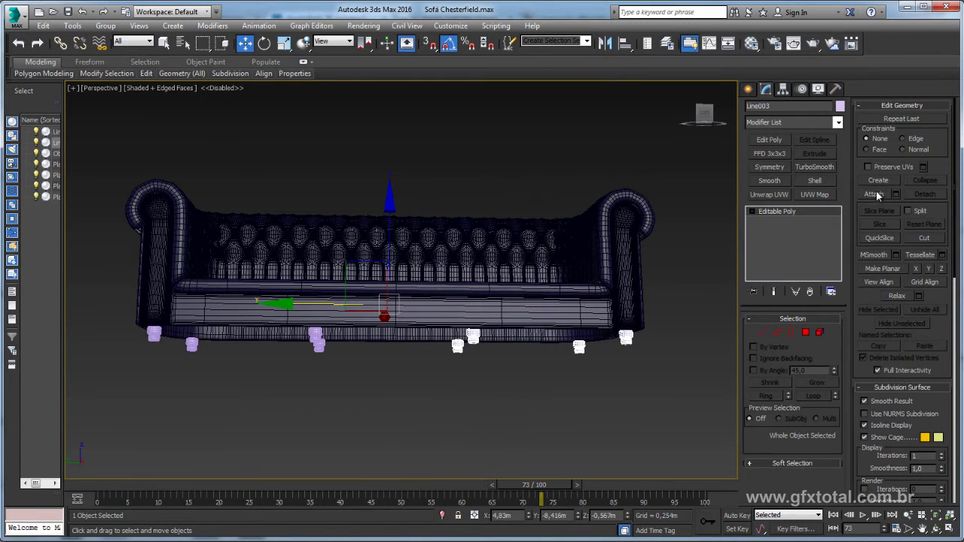
pyautogui.click(315, 339)
pyautogui.press('w')
pyautogui.keyDown('alt'); pyautogui.moveTo(315, 339); pyautogui.dragTo(209, 294, button='middle'); pyautogui.keyUp('alt')
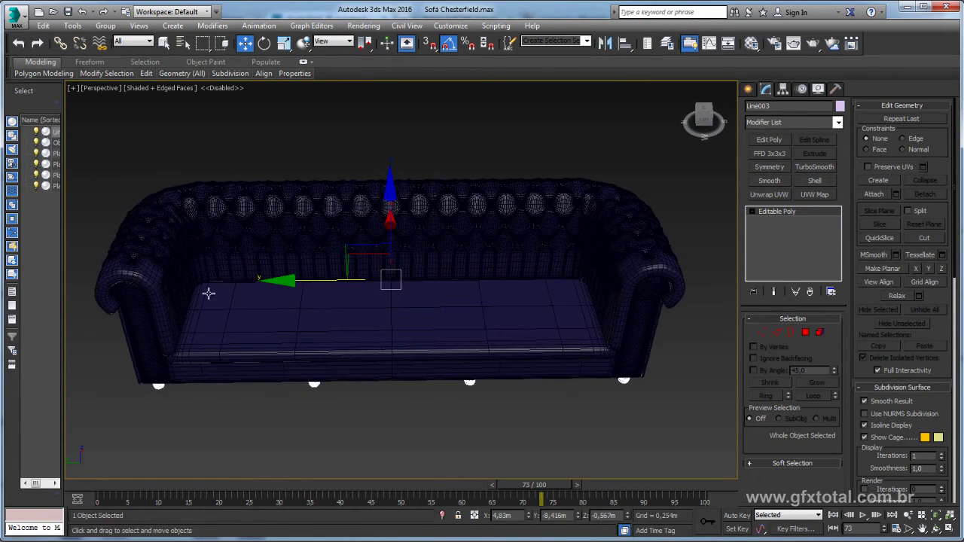
# Step: Draw a Standard Primitives box across the sofa seat
pyautogui.hotkey('alt', 'Tab')
pyautogui.hotkey('alt', 'Tab')
pyautogui.click(749, 91)
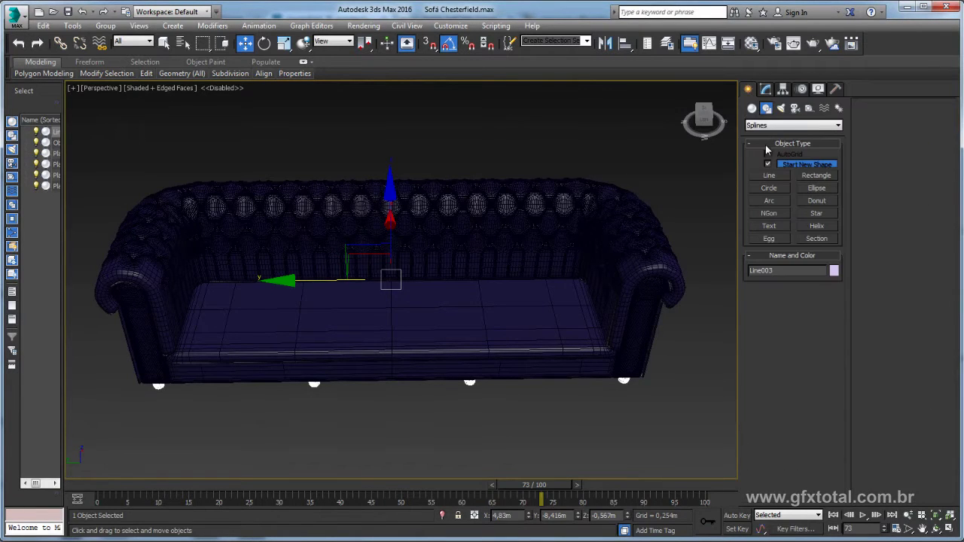
pyautogui.click(752, 108)
pyautogui.keyDown('alt'); pyautogui.moveTo(382, 325); pyautogui.dragTo(253, 425, button='middle'); pyautogui.keyUp('alt')
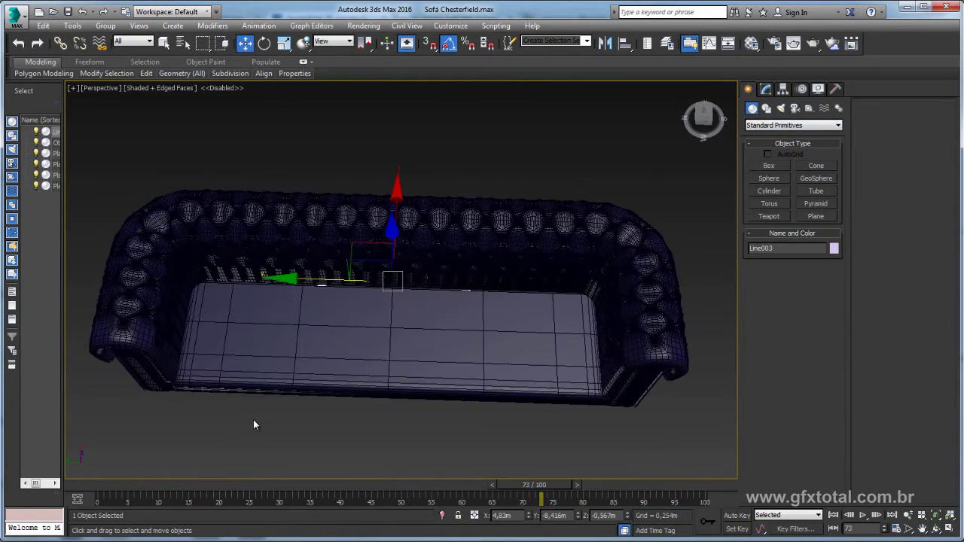
pyautogui.click(177, 382)
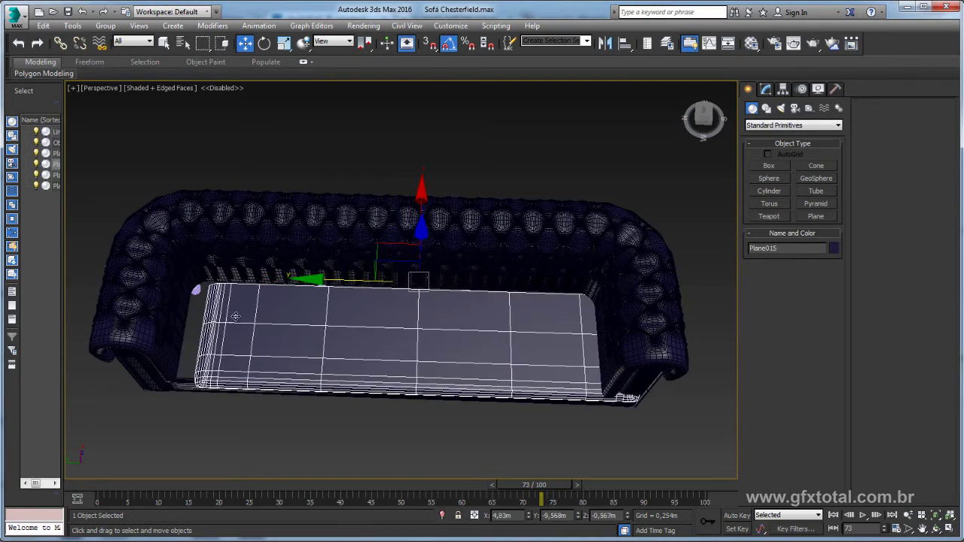
pyautogui.click(769, 166)
pyautogui.moveTo(178, 394); pyautogui.dragTo(595, 296)
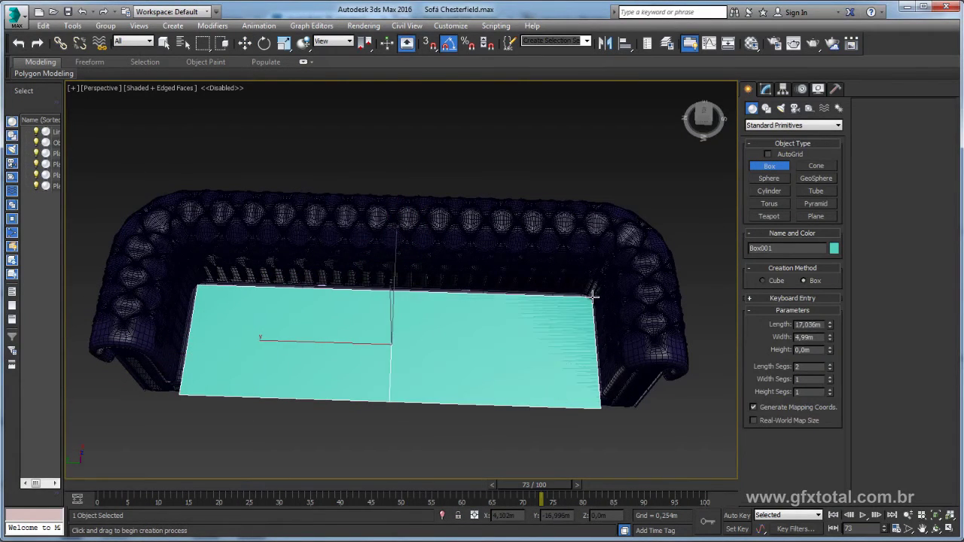
pyautogui.click(592, 264)
# Step: Set the seat box width to 4,137m and check its fit on the sofa
pyautogui.press('w')
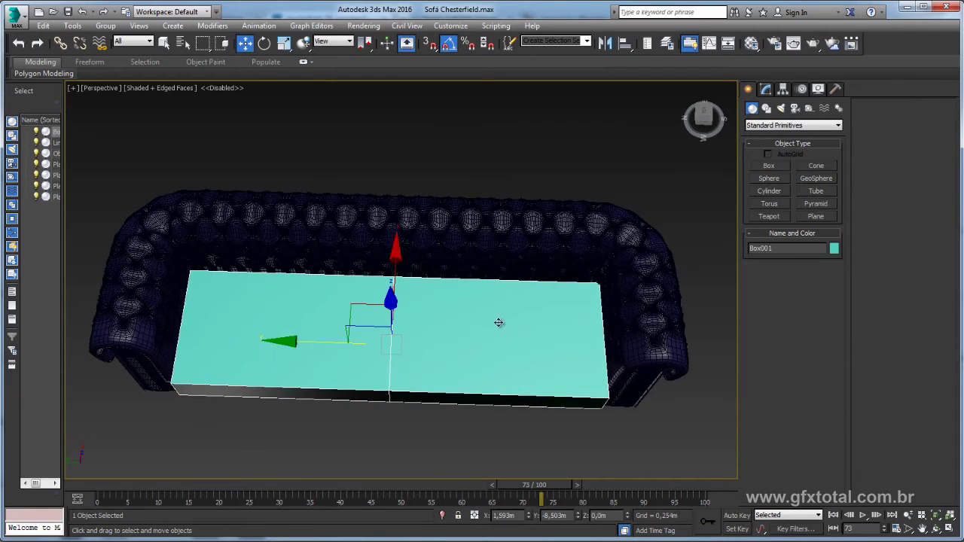
pyautogui.moveTo(500, 322)
pyautogui.keyDown('alt'); pyautogui.mouseDown(button='middle')
pyautogui.moveTo(516, 239)
pyautogui.moveTo(723, 182)
pyautogui.mouseUp(button='middle'); pyautogui.keyUp('alt')
pyautogui.click(768, 88)
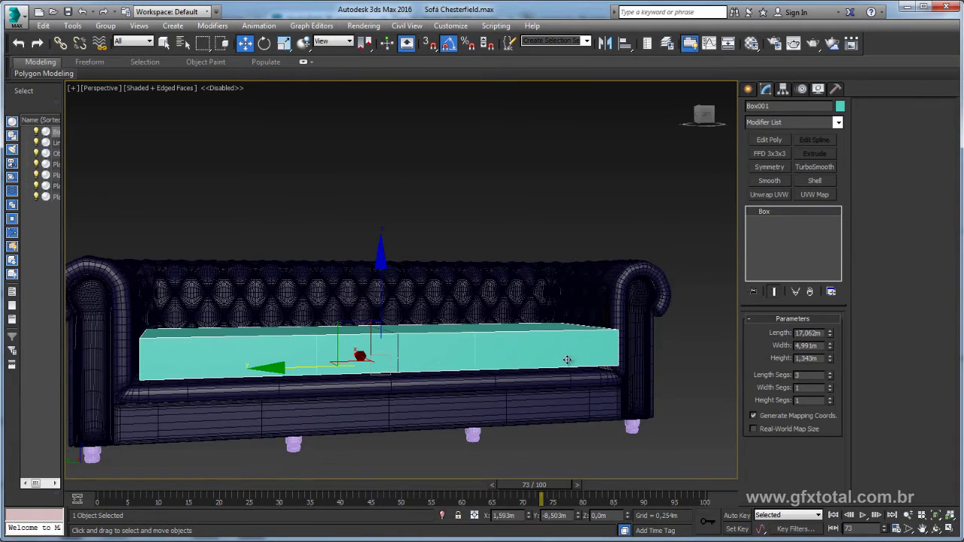
pyautogui.moveTo(567, 360)
pyautogui.keyDown('alt'); pyautogui.mouseDown(button='middle')
pyautogui.moveTo(474, 320)
pyautogui.moveTo(475, 245)
pyautogui.moveTo(449, 301)
pyautogui.moveTo(452, 354)
pyautogui.mouseUp(button='middle'); pyautogui.keyUp('alt')
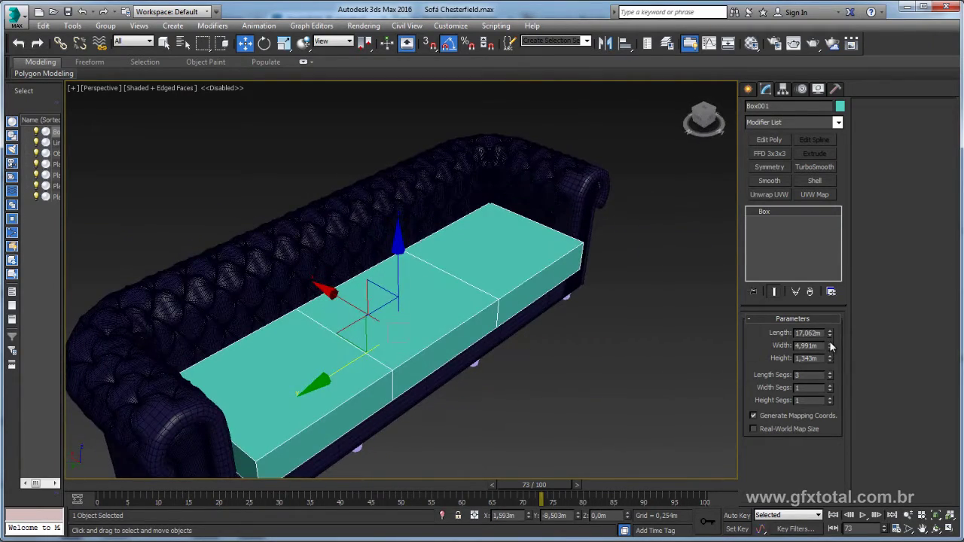
pyautogui.moveTo(832, 346); pyautogui.dragTo(831, 355)
pyautogui.keyDown('alt'); pyautogui.moveTo(572, 316); pyautogui.dragTo(488, 312, button='middle'); pyautogui.keyUp('alt')
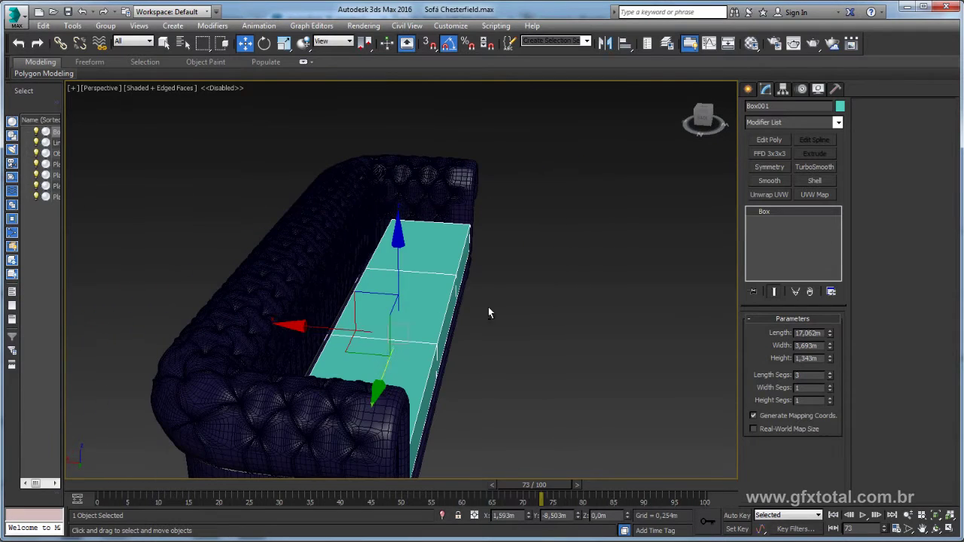
pyautogui.hotkey('shift', 'z')
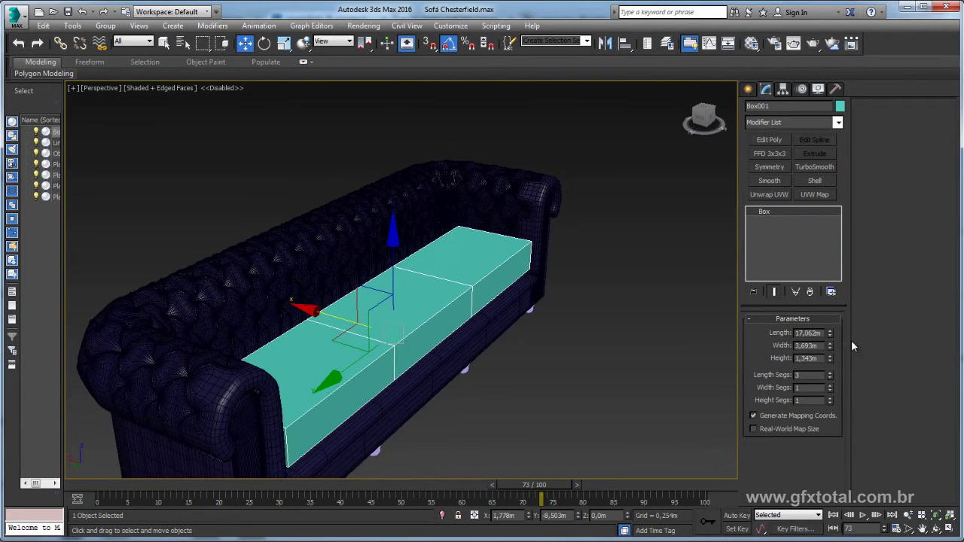
pyautogui.moveTo(827, 348); pyautogui.dragTo(828, 331)
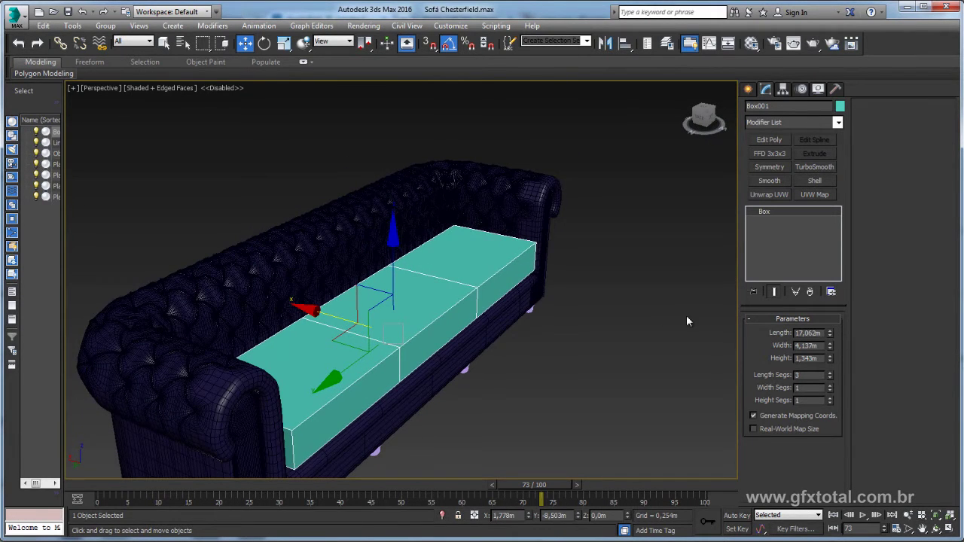
pyautogui.moveTo(686, 316)
pyautogui.keyDown('alt'); pyautogui.mouseDown(button='middle')
pyautogui.moveTo(554, 315)
pyautogui.moveTo(507, 300)
pyautogui.moveTo(424, 311)
pyautogui.mouseUp(button='middle'); pyautogui.keyUp('alt')
# Step: Convert the seat box to an Editable Poly and cap its open border
pyautogui.rightClick(423, 310)
pyautogui.moveTo(475, 429)
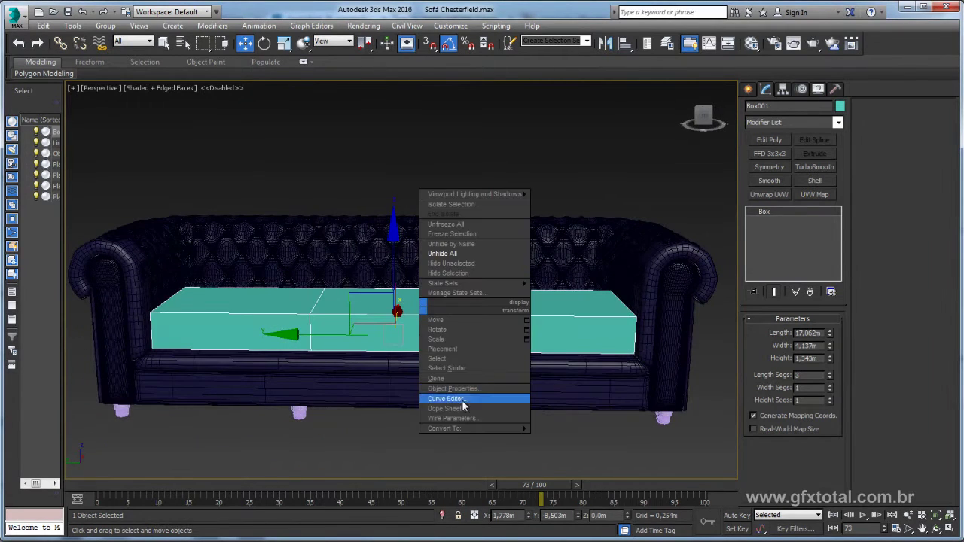
pyautogui.click(572, 437)
pyautogui.click(805, 333)
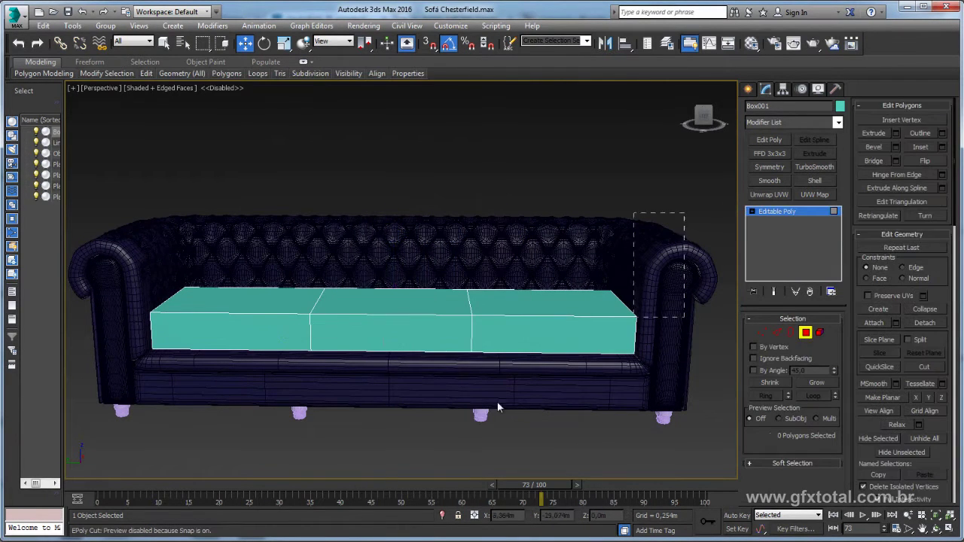
pyautogui.click(790, 332)
pyautogui.click(233, 349)
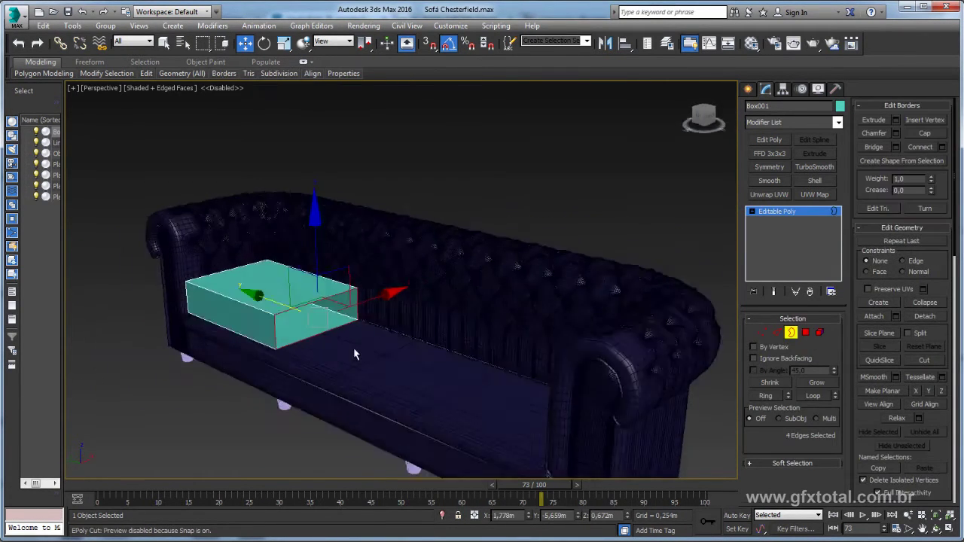
pyautogui.moveTo(339, 316)
pyautogui.keyDown('alt'); pyautogui.mouseDown(button='middle')
pyautogui.moveTo(422, 301)
pyautogui.moveTo(361, 272)
pyautogui.moveTo(512, 307)
pyautogui.moveTo(741, 319)
pyautogui.mouseUp(button='middle'); pyautogui.keyUp('alt')
pyautogui.click(923, 134)
# Step: Connect new edges along the length of the cushion box
pyautogui.click(776, 332)
pyautogui.keyDown('alt'); pyautogui.moveTo(527, 316); pyautogui.dragTo(399, 311, button='middle'); pyautogui.keyUp('alt')
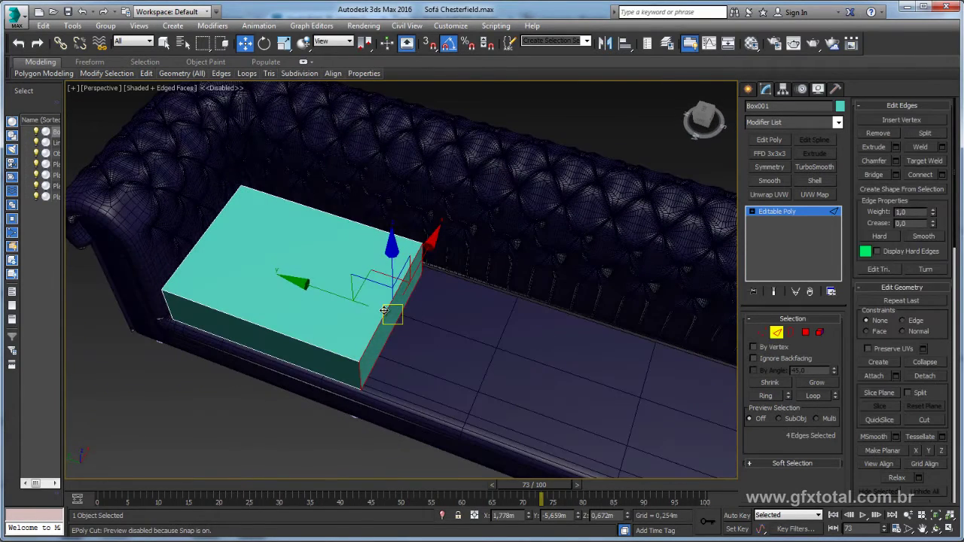
pyautogui.click(384, 310)
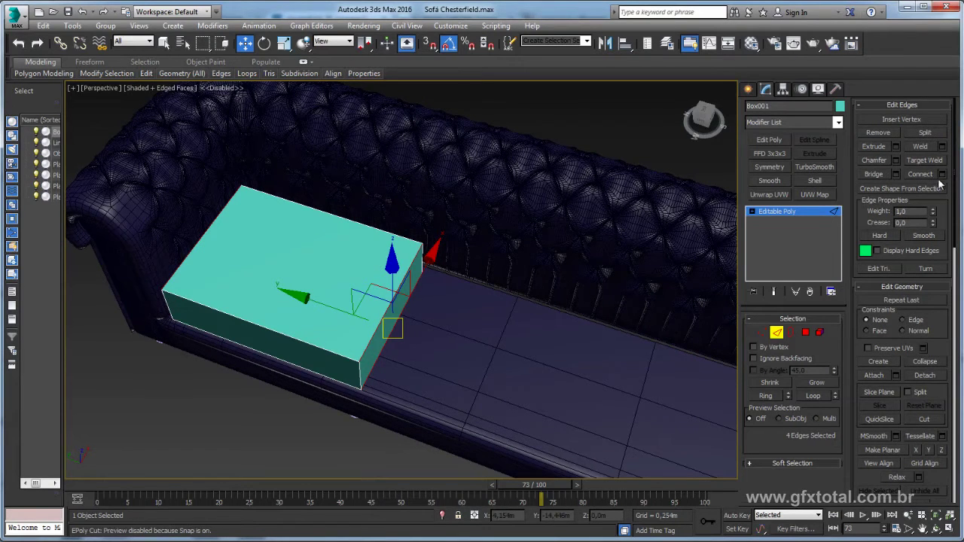
pyautogui.click(941, 174)
pyautogui.moveTo(228, 241); pyautogui.dragTo(230, 228)
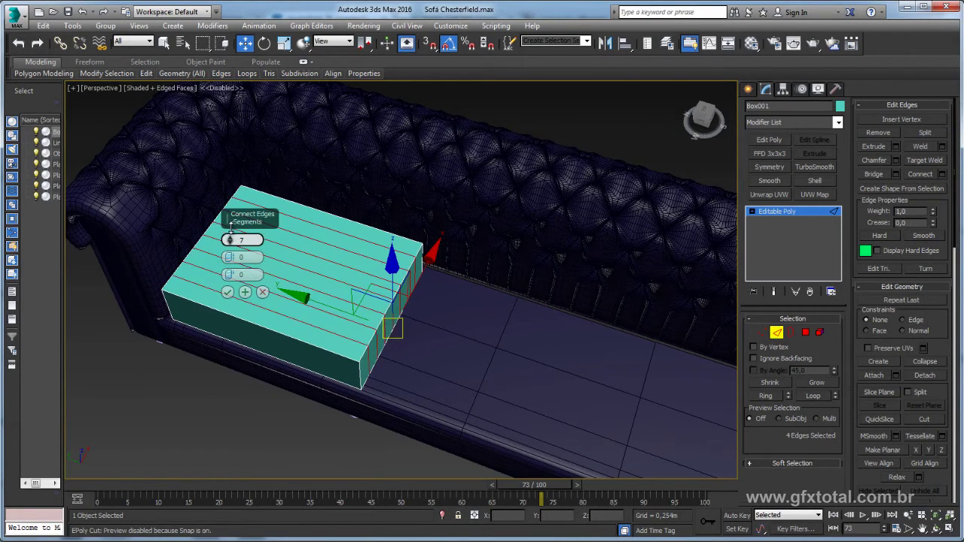
pyautogui.click(227, 292)
# Step: Connect new edges across the cushion box's width
pyautogui.moveTo(227, 292)
pyautogui.keyDown('alt'); pyautogui.mouseDown(button='middle')
pyautogui.moveTo(261, 306)
pyautogui.moveTo(251, 119)
pyautogui.mouseUp(button='middle'); pyautogui.keyUp('alt')
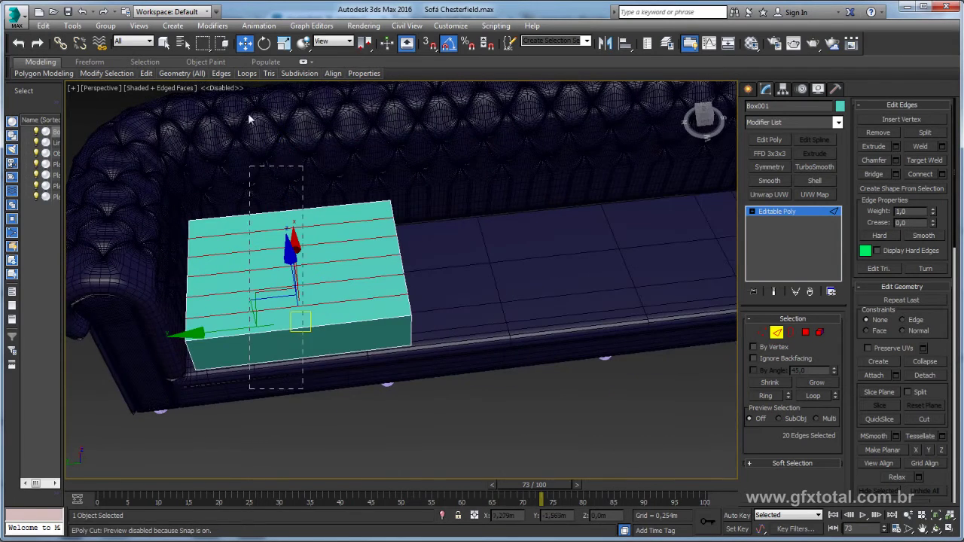
pyautogui.keyDown('alt'); pyautogui.moveTo(251, 119); pyautogui.dragTo(251, 120); pyautogui.keyUp('alt')
pyautogui.click(942, 174)
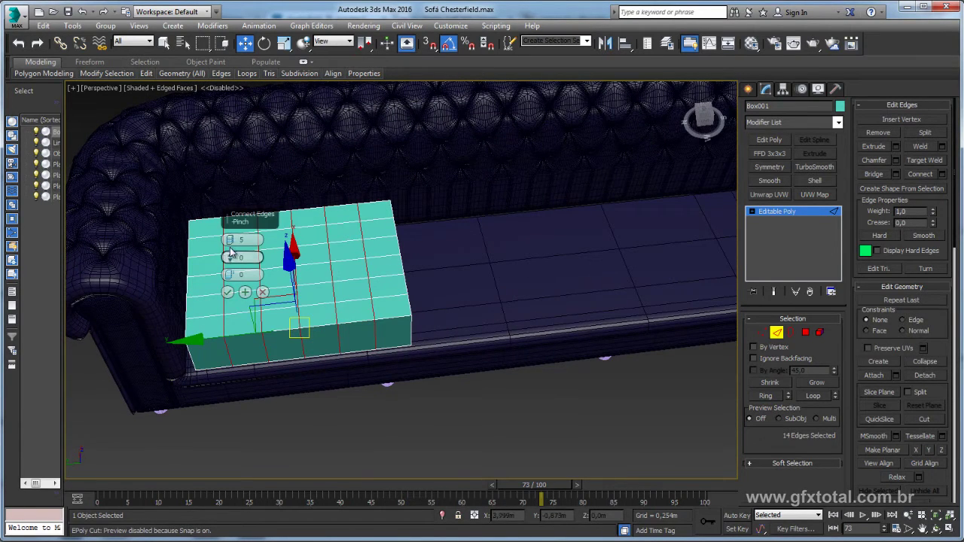
pyautogui.moveTo(229, 241); pyautogui.dragTo(238, 237)
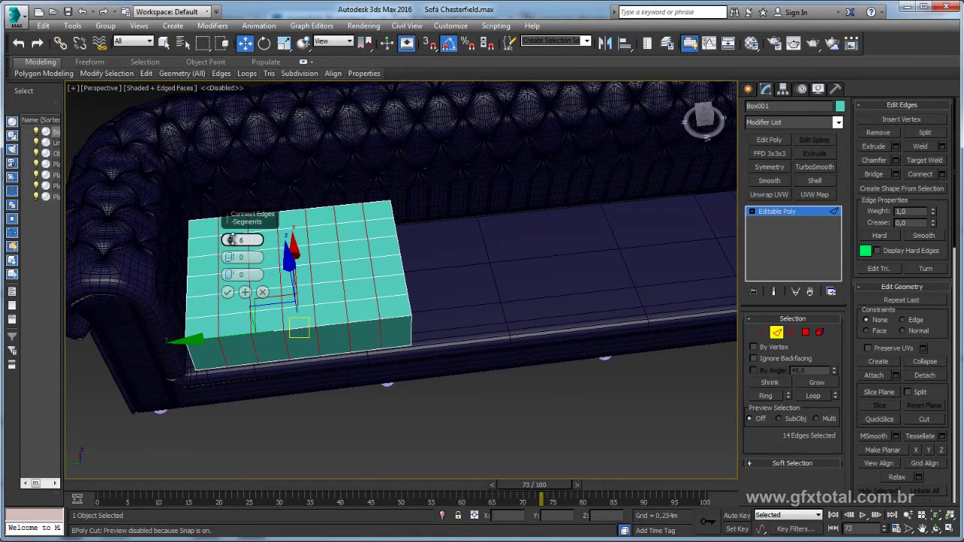
pyautogui.click(228, 291)
pyautogui.keyDown('alt'); pyautogui.moveTo(227, 291); pyautogui.dragTo(285, 259, button='middle'); pyautogui.keyUp('alt')
# Step: Add 4 connecting edge segments around the seat box's end ring
pyautogui.click(278, 291)
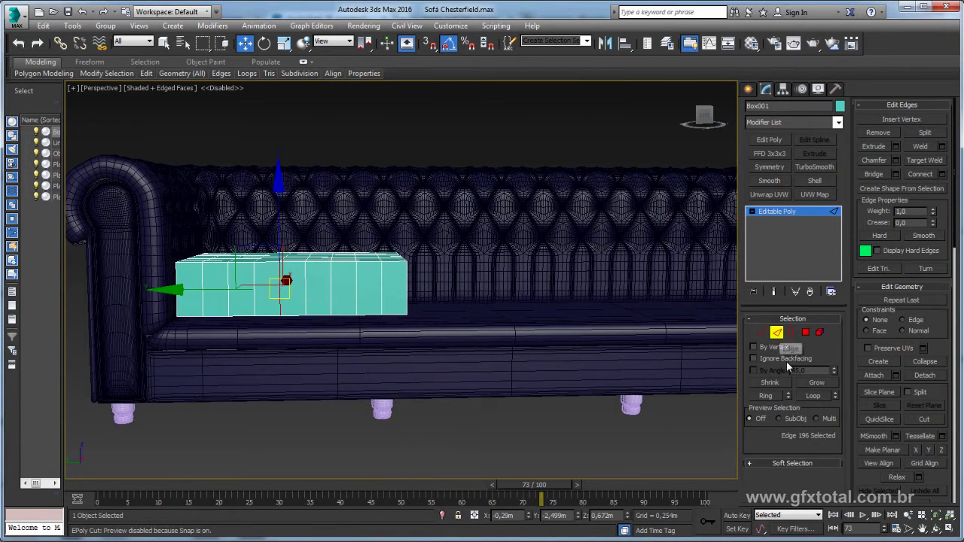
pyautogui.click(766, 395)
pyautogui.click(941, 174)
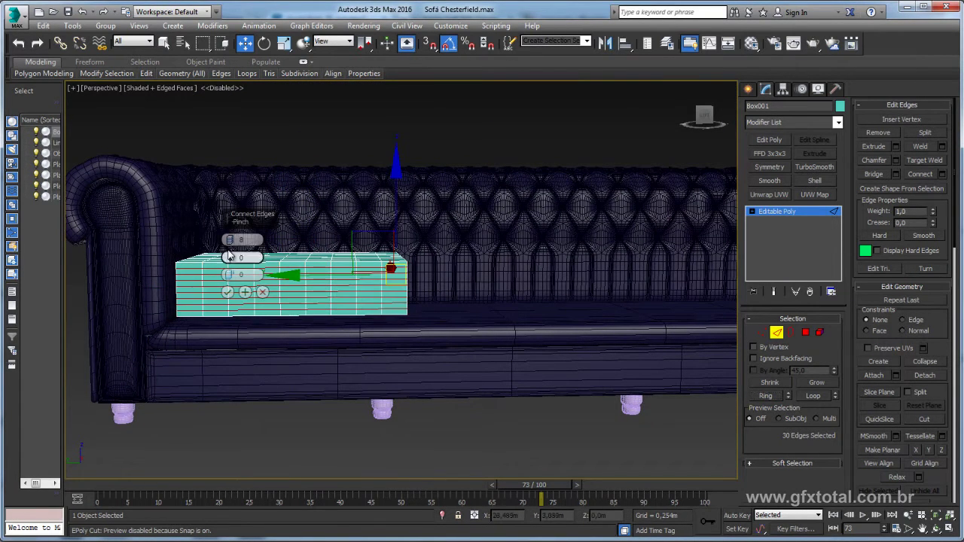
pyautogui.moveTo(232, 245); pyautogui.dragTo(224, 100)
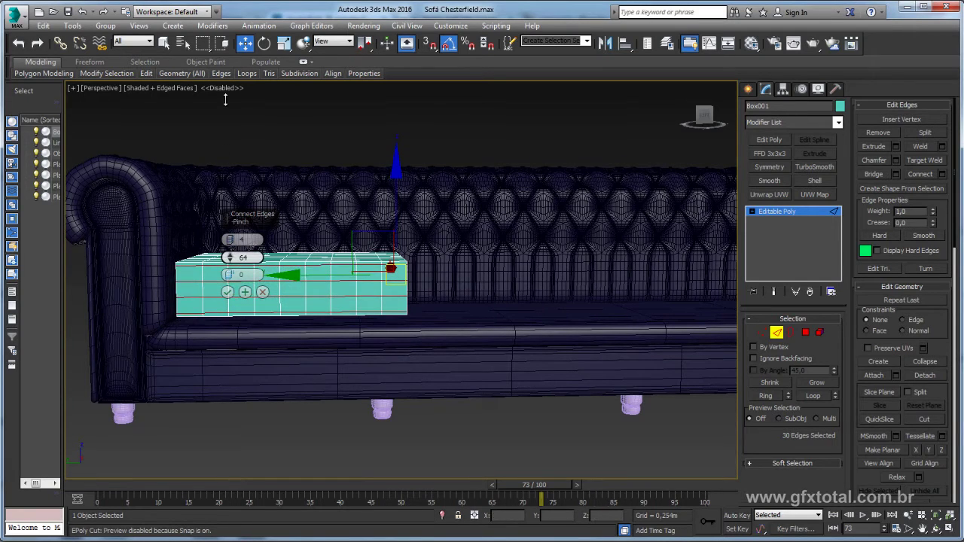
pyautogui.click(228, 292)
pyautogui.moveTo(229, 291)
pyautogui.keyDown('alt'); pyautogui.mouseDown(button='middle')
pyautogui.moveTo(331, 291)
pyautogui.moveTo(365, 305)
pyautogui.mouseUp(button='middle'); pyautogui.keyUp('alt')
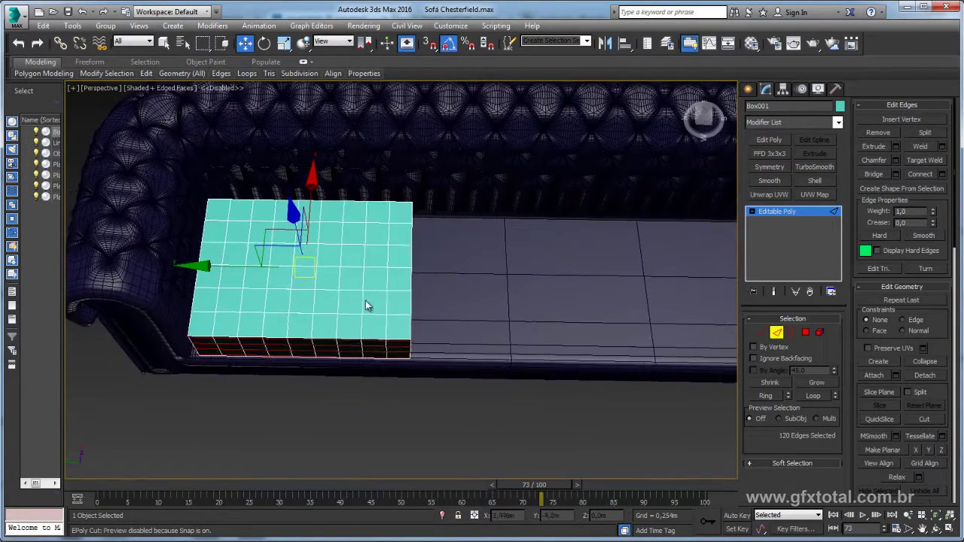
# Step: Raise the seat box Box001 high up on Z above the sofa
pyautogui.click(765, 213)
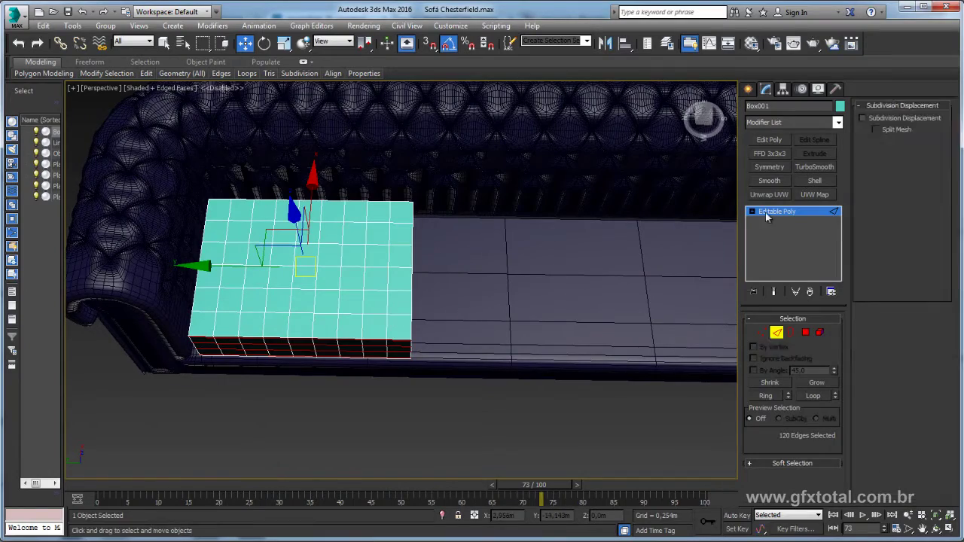
pyautogui.moveTo(459, 323)
pyautogui.keyDown('alt'); pyautogui.mouseDown(button='middle')
pyautogui.moveTo(437, 252)
pyautogui.moveTo(450, 256)
pyautogui.mouseUp(button='middle'); pyautogui.keyUp('alt')
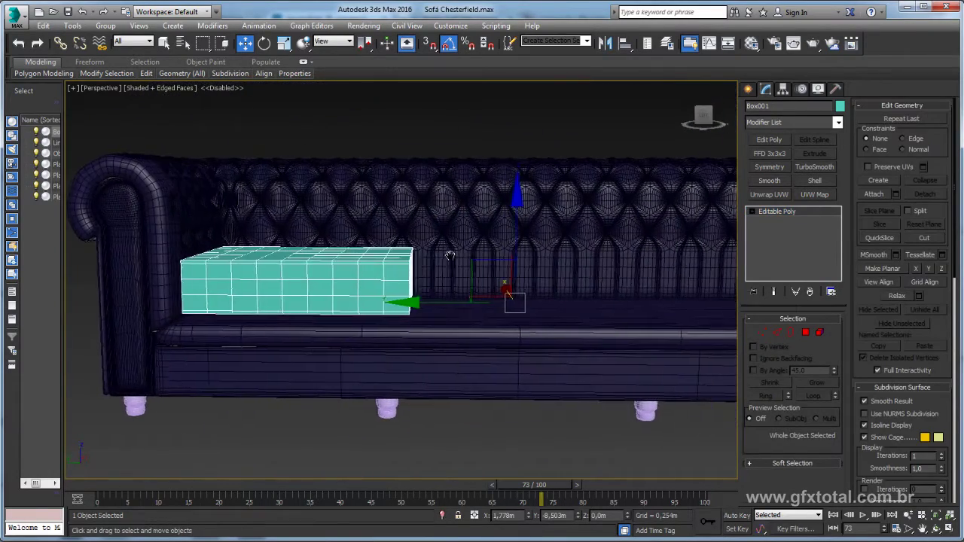
pyautogui.scroll(-3, 442, 256)
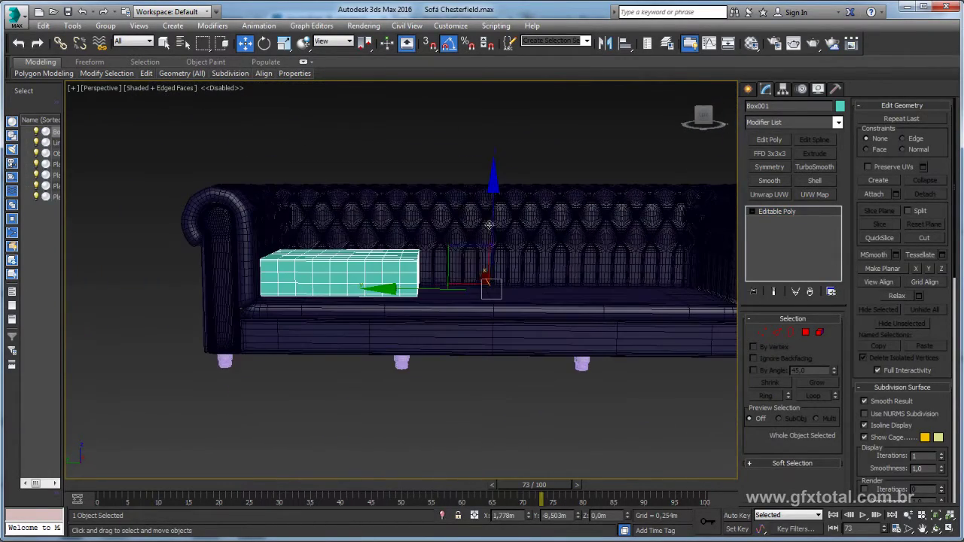
pyautogui.moveTo(493, 215); pyautogui.dragTo(500, 105)
pyautogui.moveTo(501, 106); pyautogui.dragTo(519, 161, button='middle')
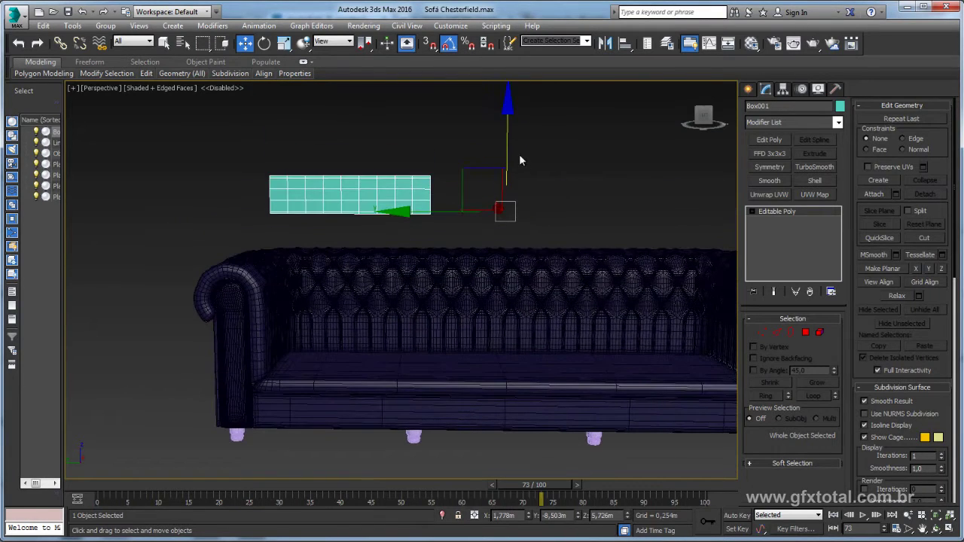
pyautogui.moveTo(519, 161); pyautogui.dragTo(507, 73)
pyautogui.keyDown('alt'); pyautogui.moveTo(508, 73); pyautogui.dragTo(615, 259, button='middle'); pyautogui.keyUp('alt')
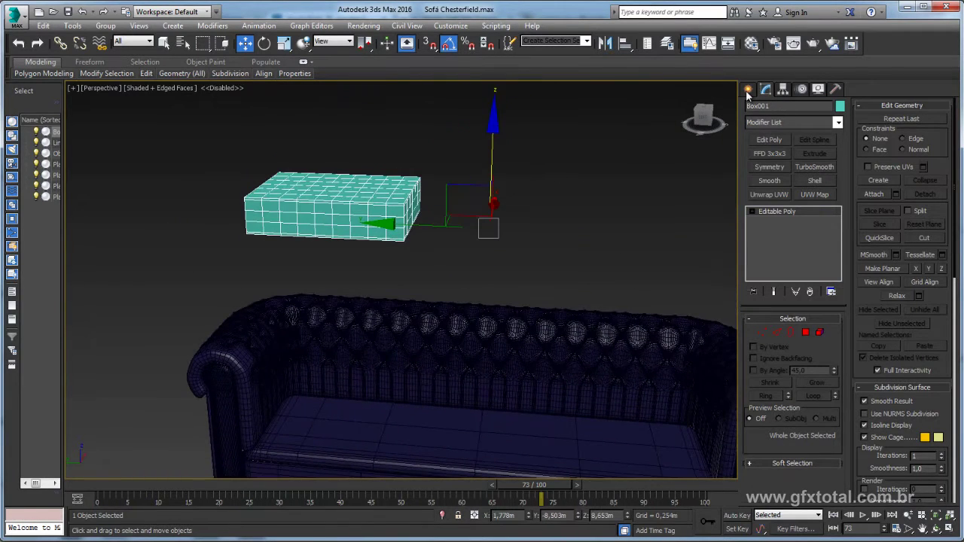
# Step: Create a large 22.514m by 16.444m box and move it up above the sofa
pyautogui.click(748, 90)
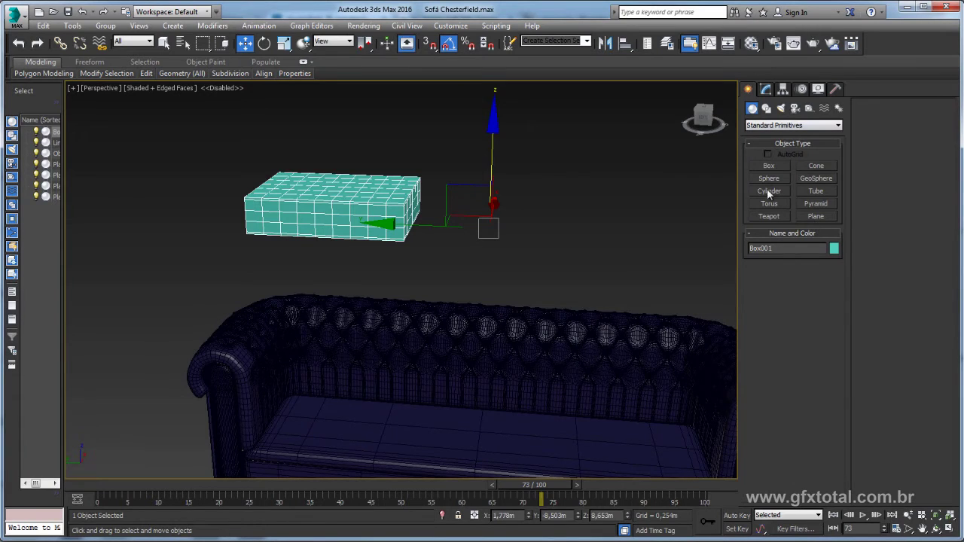
pyautogui.click(769, 166)
pyautogui.scroll(-5, 451, 211)
pyautogui.moveTo(266, 261); pyautogui.dragTo(596, 429)
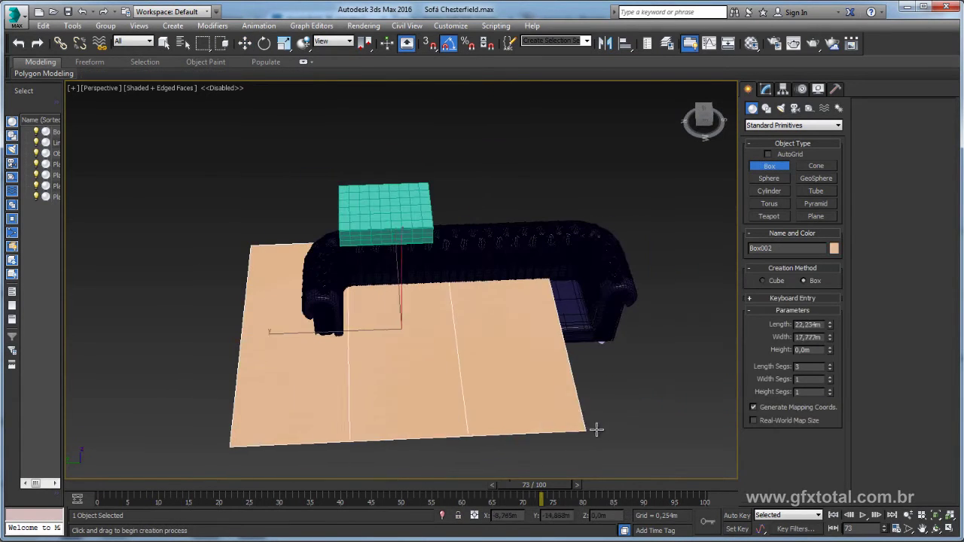
pyautogui.click(583, 452)
pyautogui.press('w')
pyautogui.keyDown('alt'); pyautogui.moveTo(483, 378); pyautogui.dragTo(470, 303, button='middle'); pyautogui.keyUp('alt')
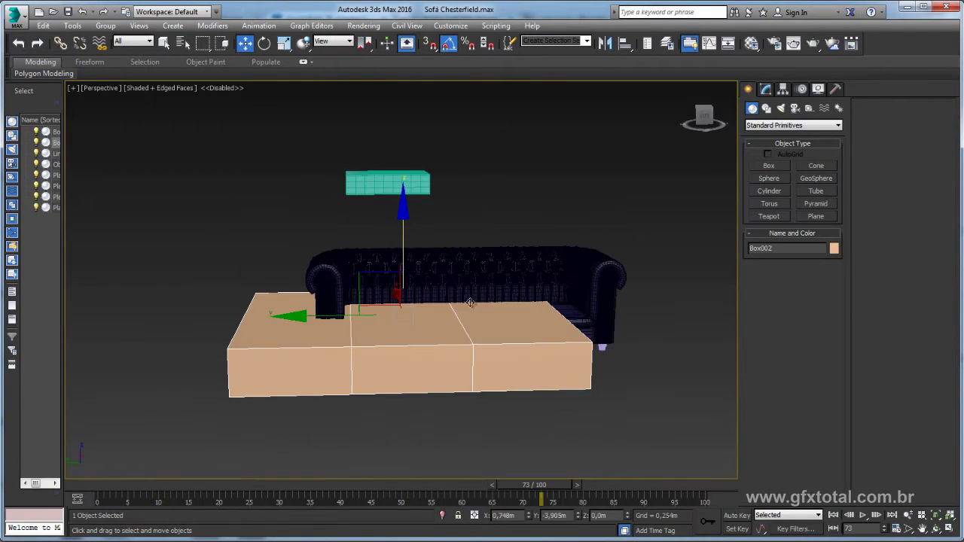
pyautogui.moveTo(405, 238); pyautogui.dragTo(434, 194)
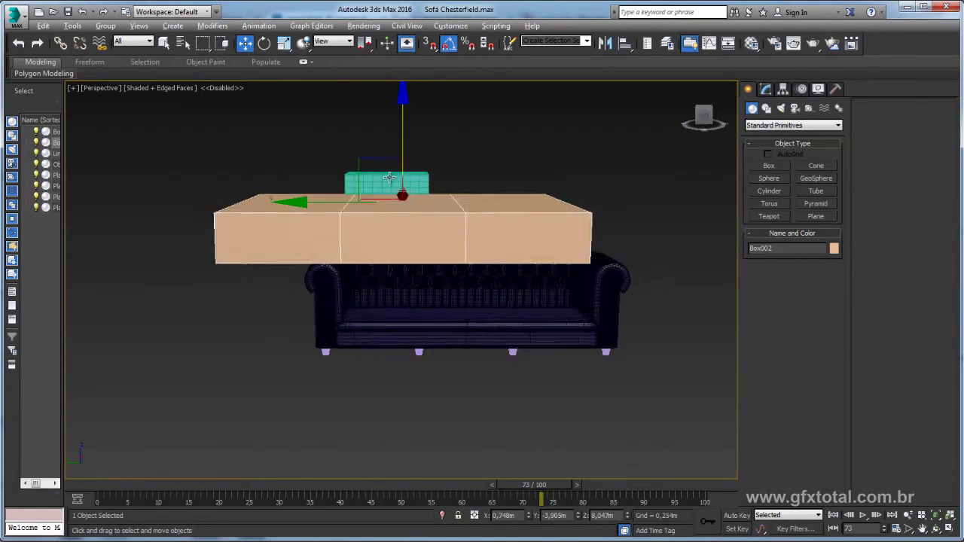
pyautogui.scroll(3, 435, 195)
# Step: Name the large box piso in the Modify panel
pyautogui.click(766, 89)
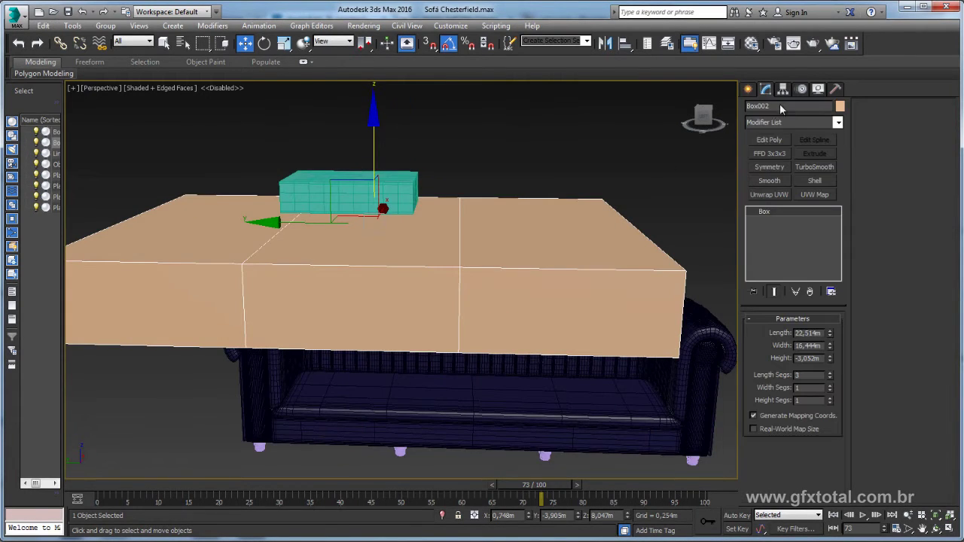
pyautogui.write('pl')
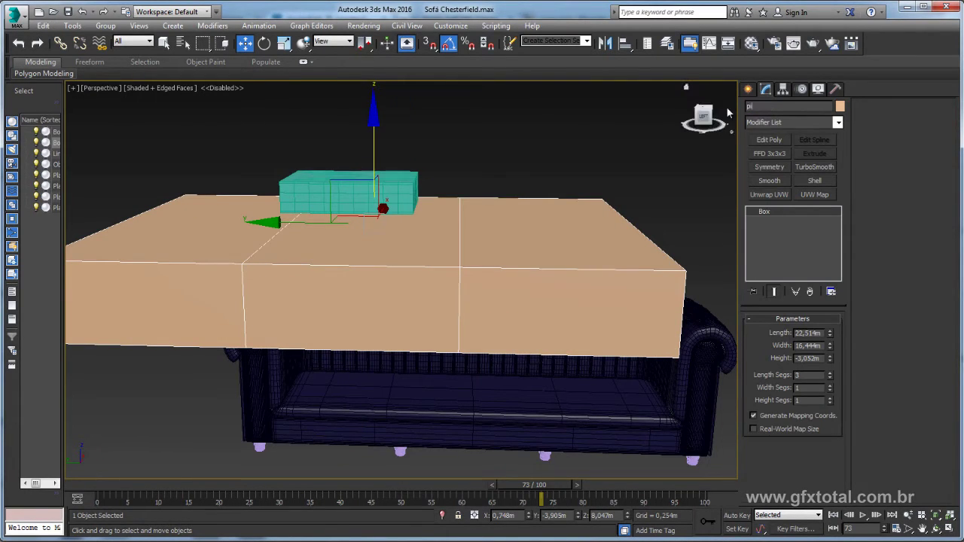
pyautogui.click(356, 188)
# Step: Rename the seat box Box001 to 'assento'
pyautogui.write('assento')
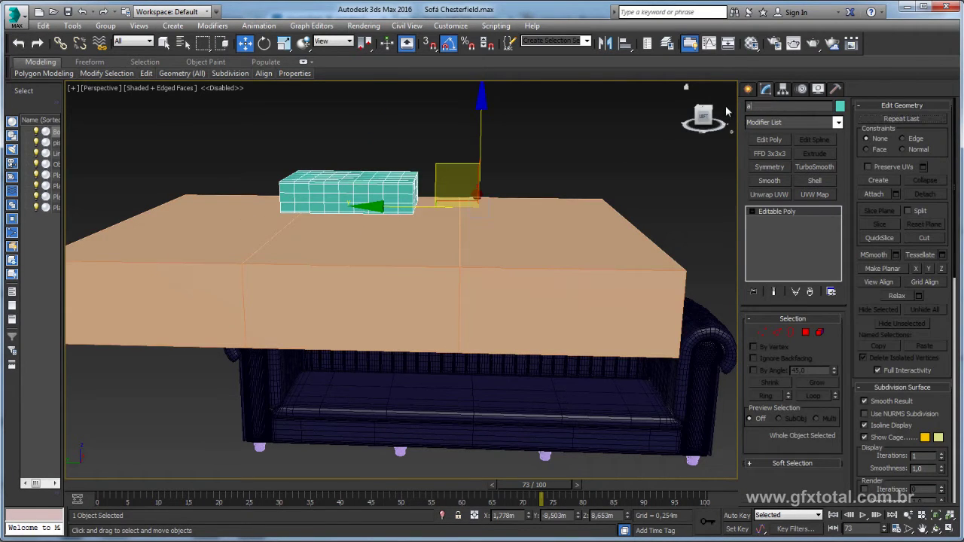
pyautogui.scroll(3, 537, 200)
pyautogui.scroll(3, 537, 201)
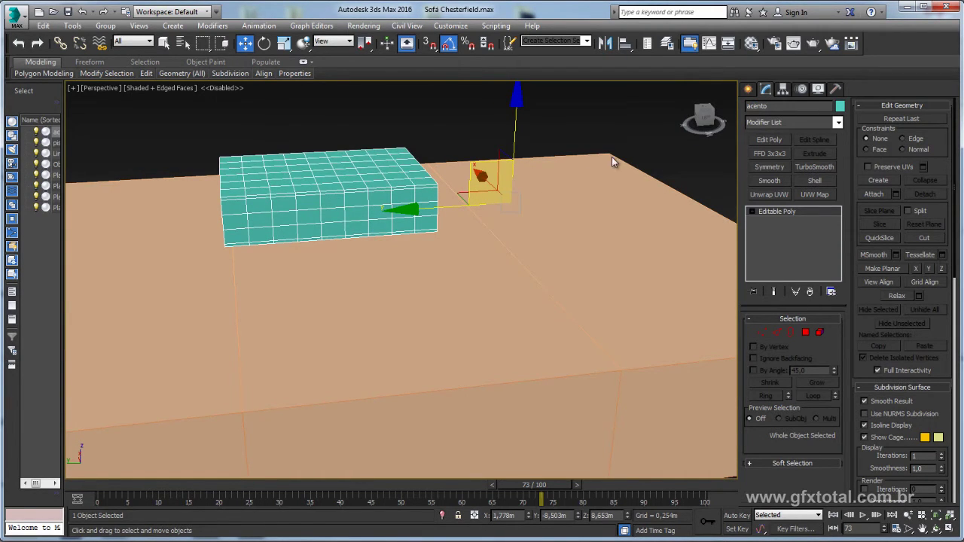
pyautogui.moveTo(424, 234)
pyautogui.keyDown('alt'); pyautogui.mouseDown(button='middle')
pyautogui.moveTo(363, 203)
pyautogui.moveTo(564, 201)
pyautogui.mouseUp(button='middle'); pyautogui.keyUp('alt')
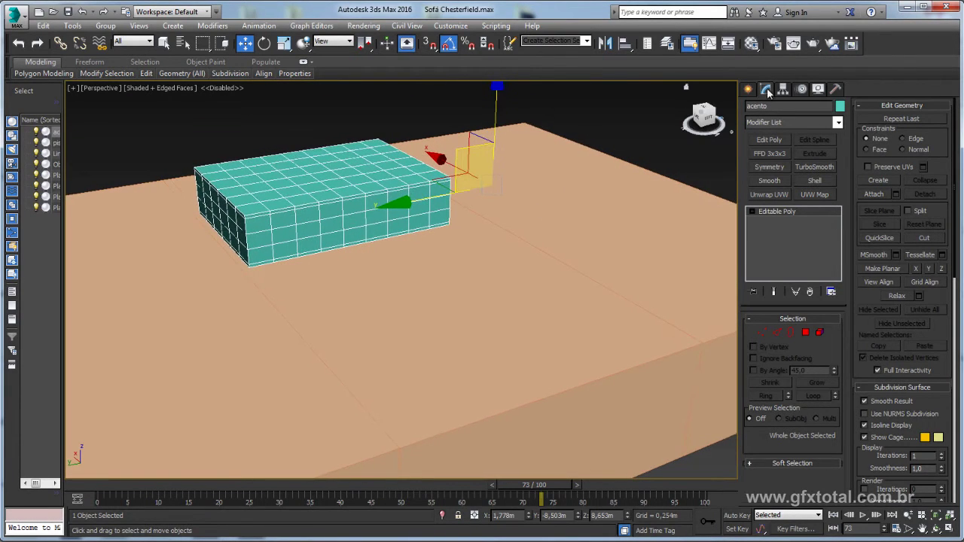
# Step: Add a Cloth modifier to the seat box and open its cloth Object Properties
pyautogui.click(838, 122)
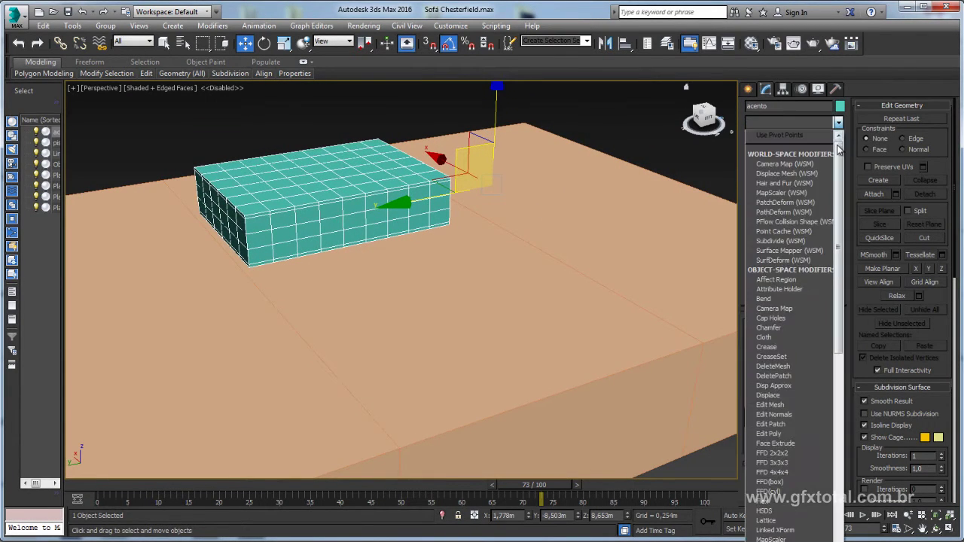
pyautogui.scroll(-5, 798, 162)
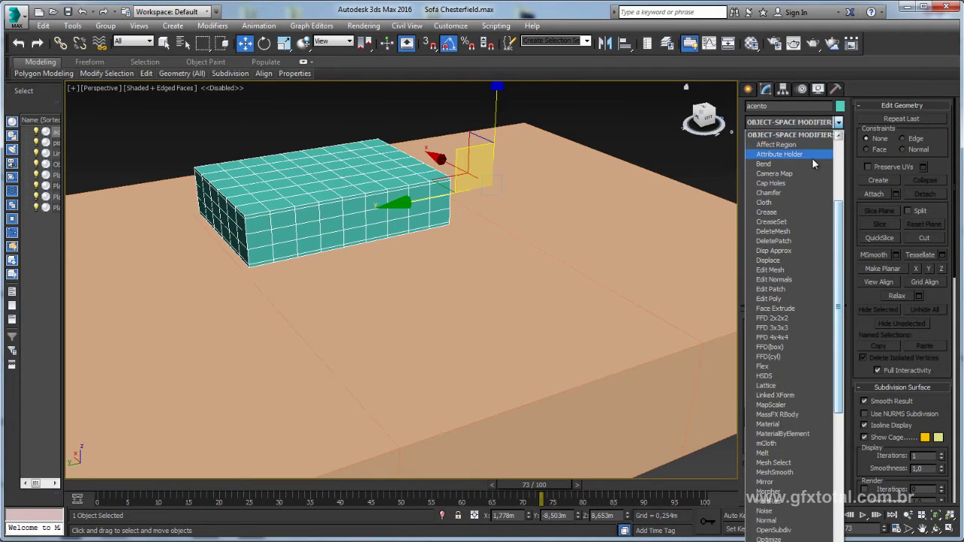
pyautogui.click(765, 202)
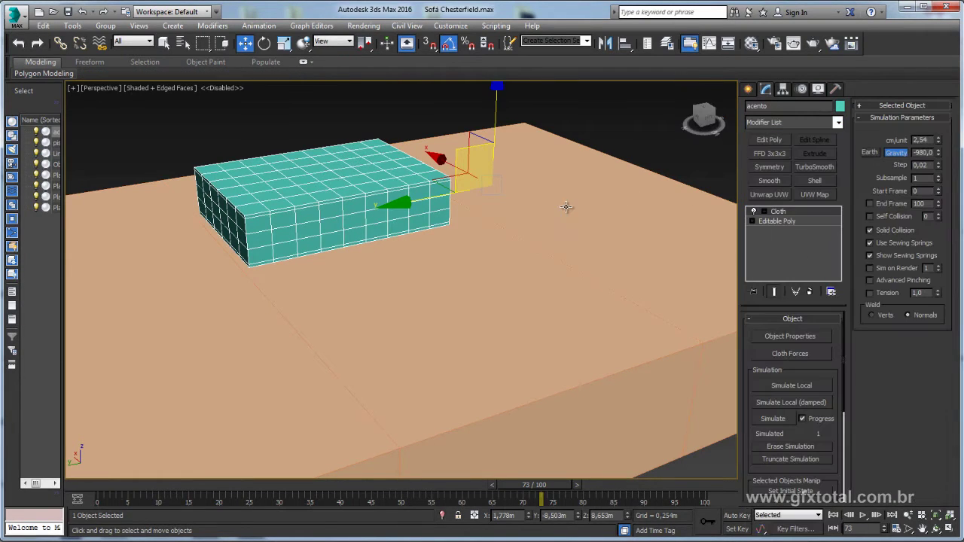
pyautogui.keyDown('alt'); pyautogui.moveTo(636, 218); pyautogui.dragTo(633, 236, button='middle'); pyautogui.keyUp('alt')
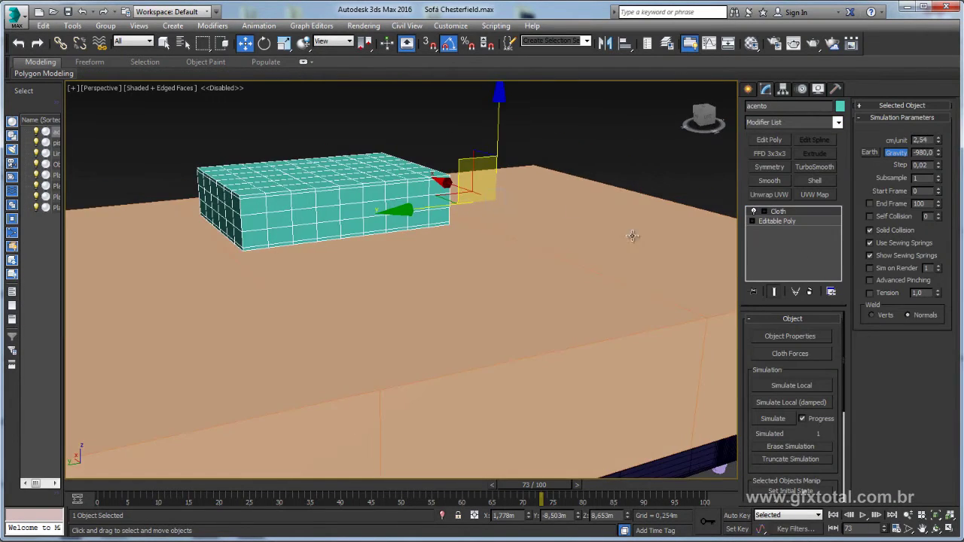
pyautogui.click(798, 336)
# Step: Set acento as Cloth and add piso to the simulation as a Collision Object
pyautogui.click(363, 108)
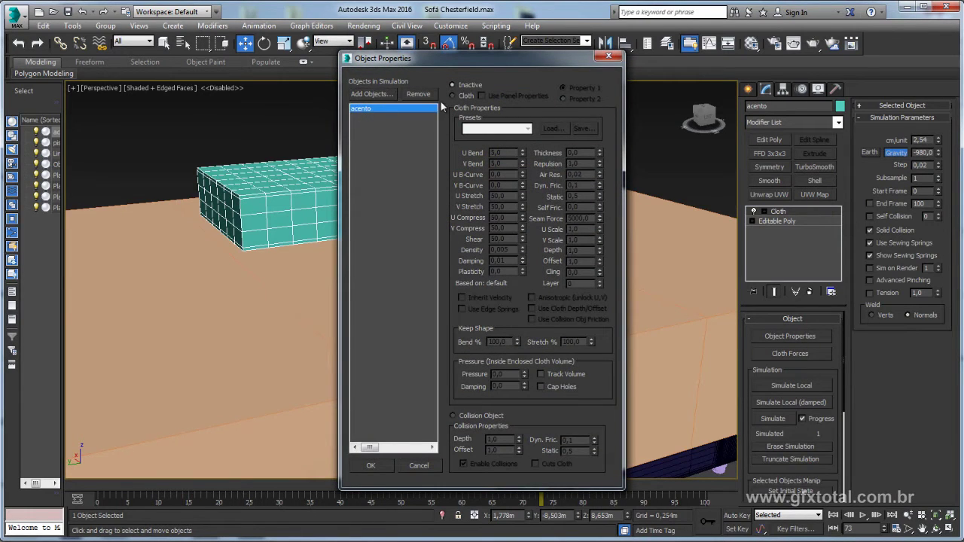
pyautogui.click(453, 96)
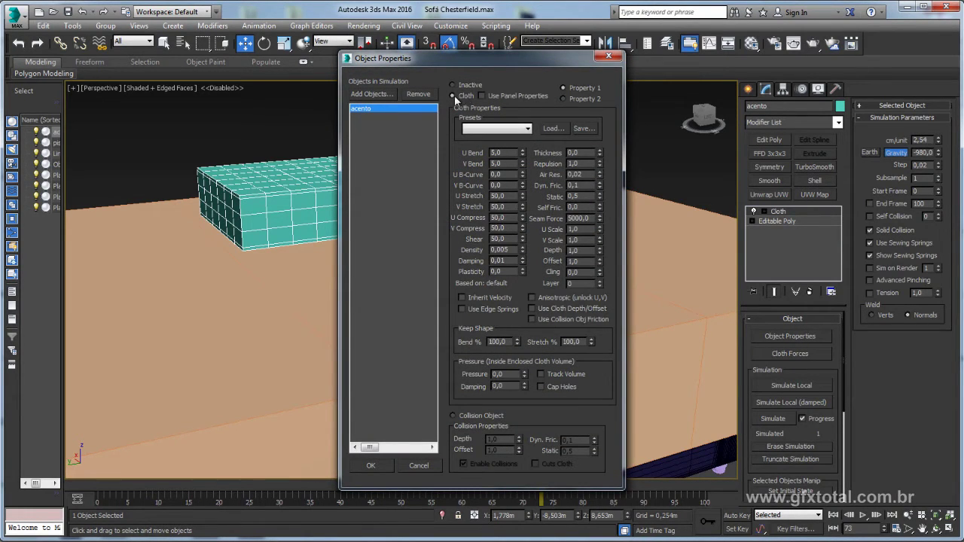
pyautogui.click(373, 95)
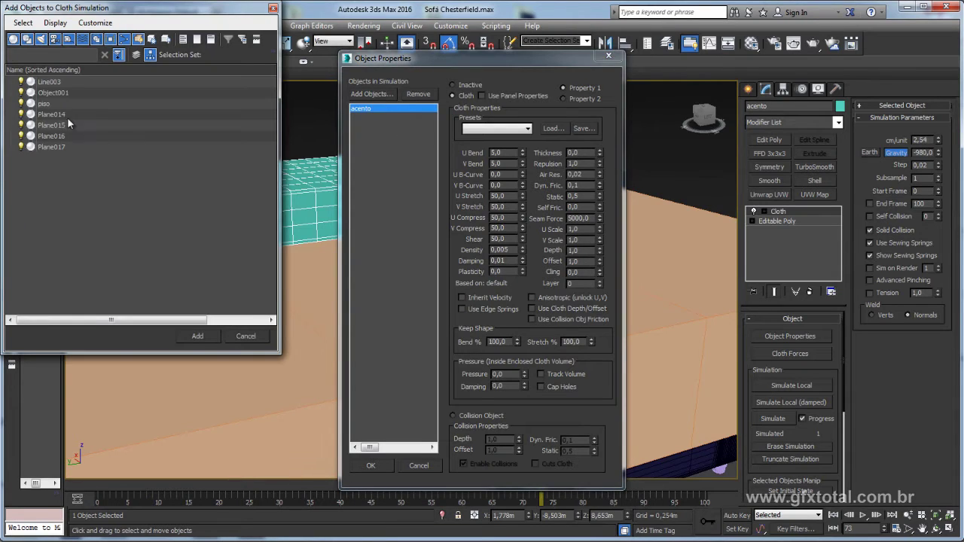
pyautogui.doubleClick(42, 107)
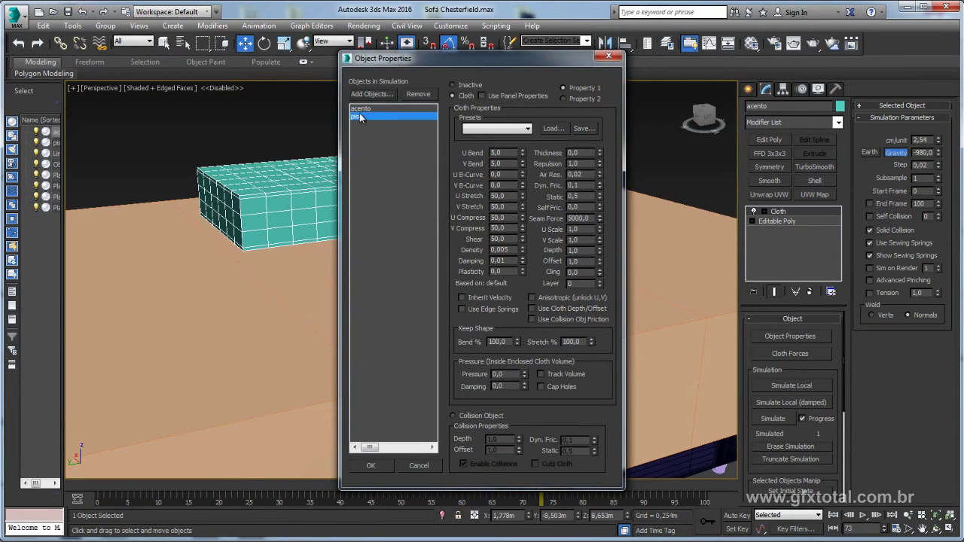
pyautogui.click(453, 415)
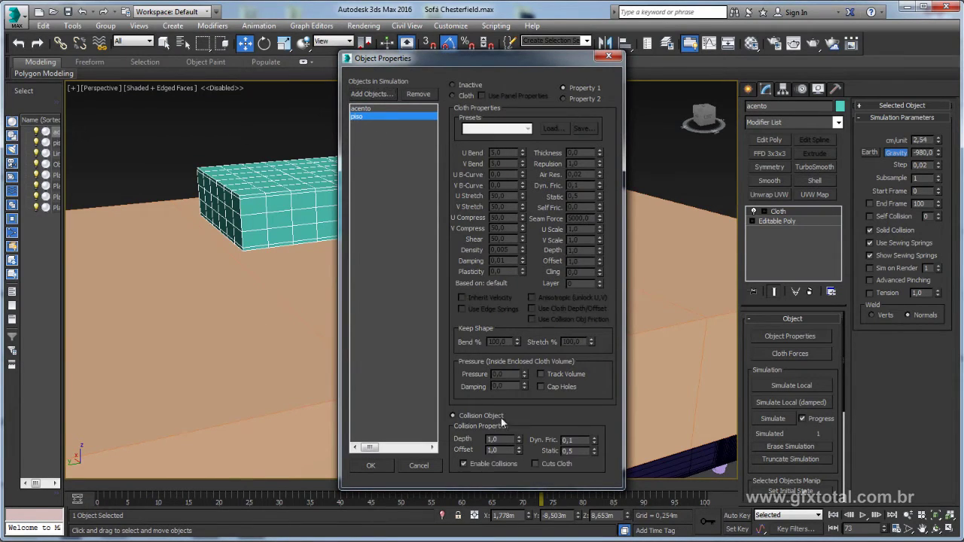
# Step: Review acento's cloth and piso's collision settings in Object Properties
pyautogui.click(366, 109)
pyautogui.click(357, 115)
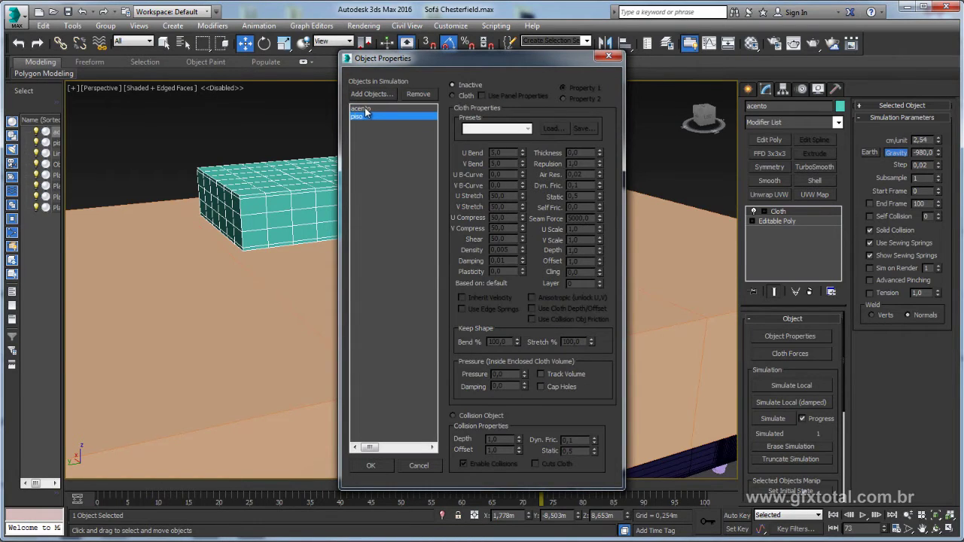
pyautogui.click(454, 94)
pyautogui.click(364, 109)
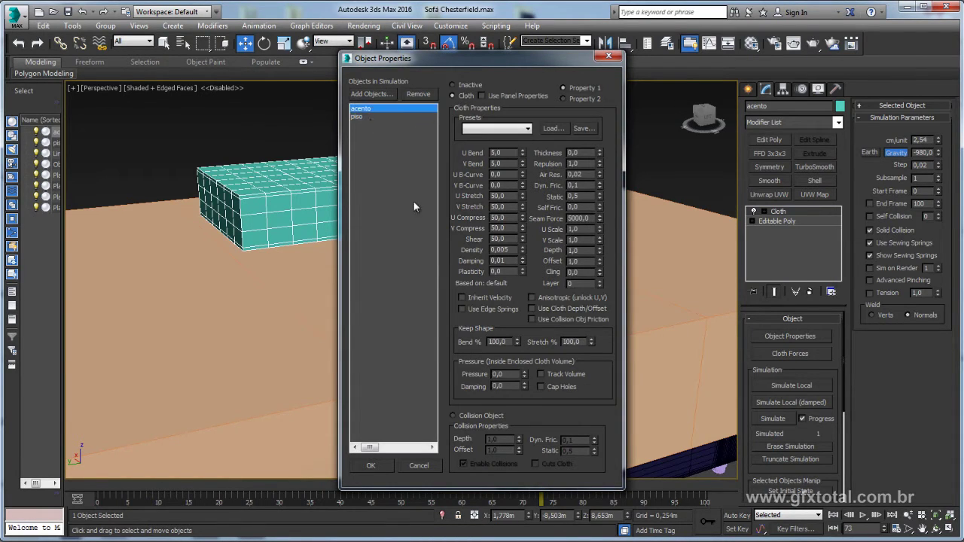
pyautogui.click(360, 114)
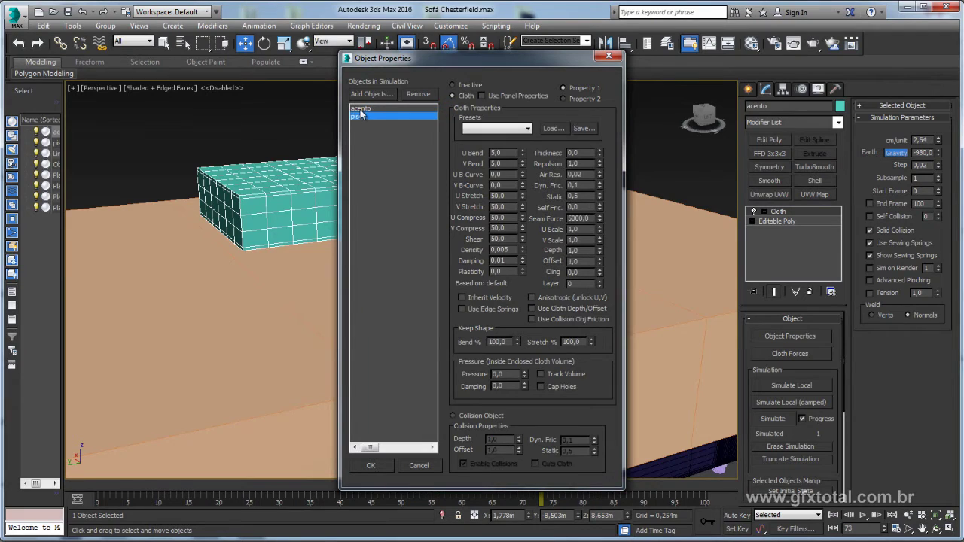
pyautogui.click(362, 108)
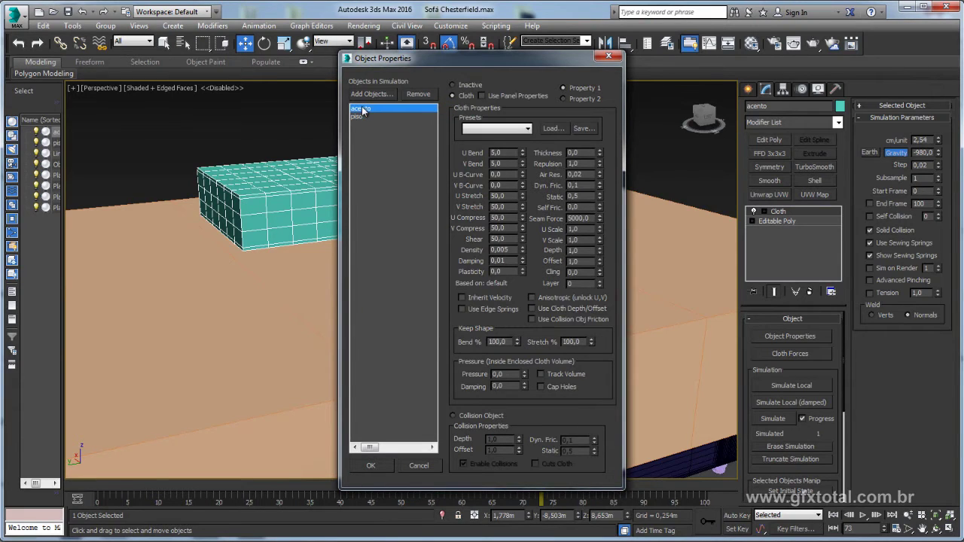
# Step: Confirm the cloth object settings and run Simulate Local
pyautogui.click(374, 465)
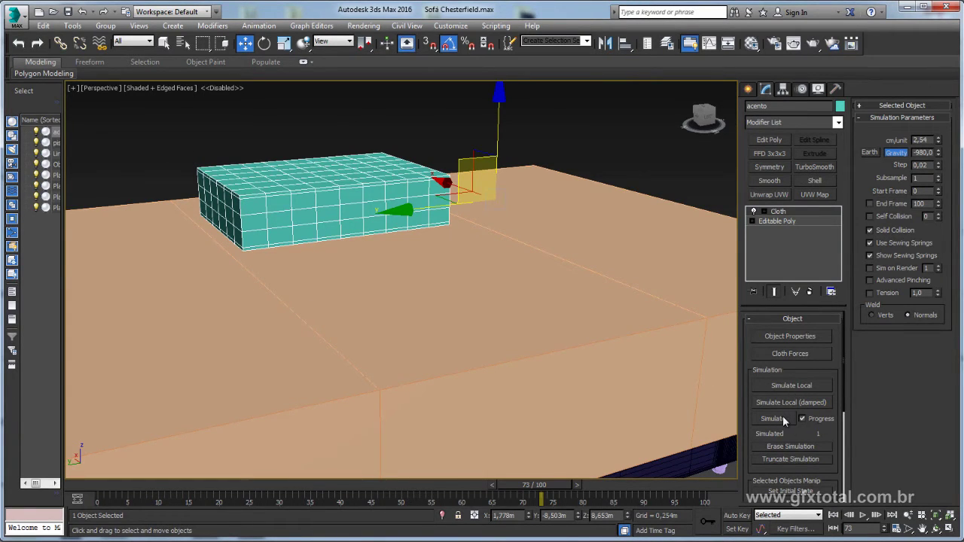
pyautogui.click(790, 385)
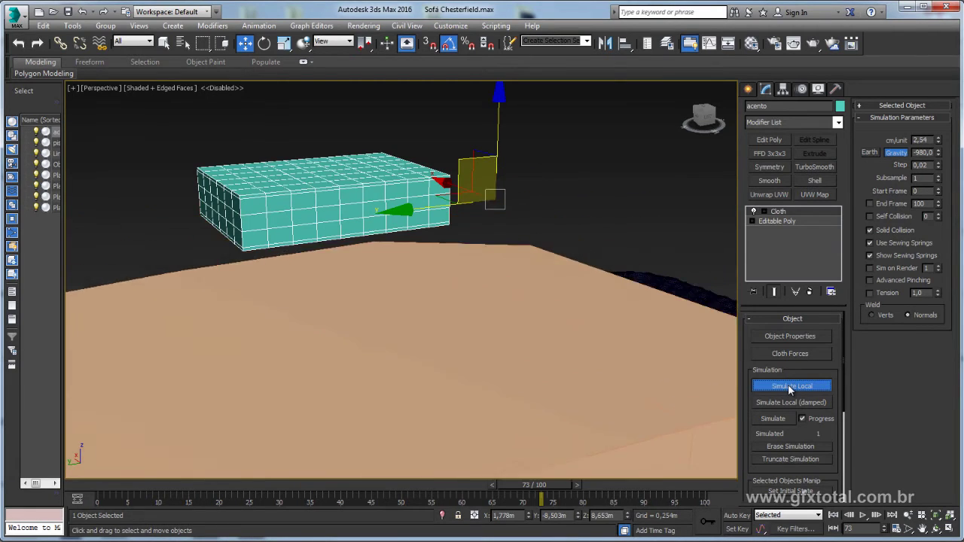
# Step: Erase the simulation, then set piso as Collision Object and acento as Cloth
pyautogui.click(793, 446)
pyautogui.click(801, 336)
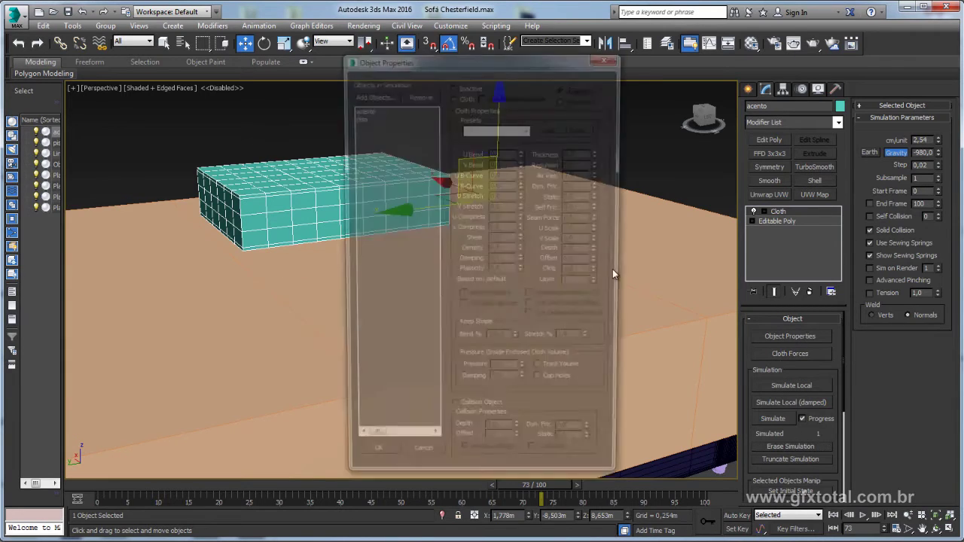
pyautogui.click(365, 117)
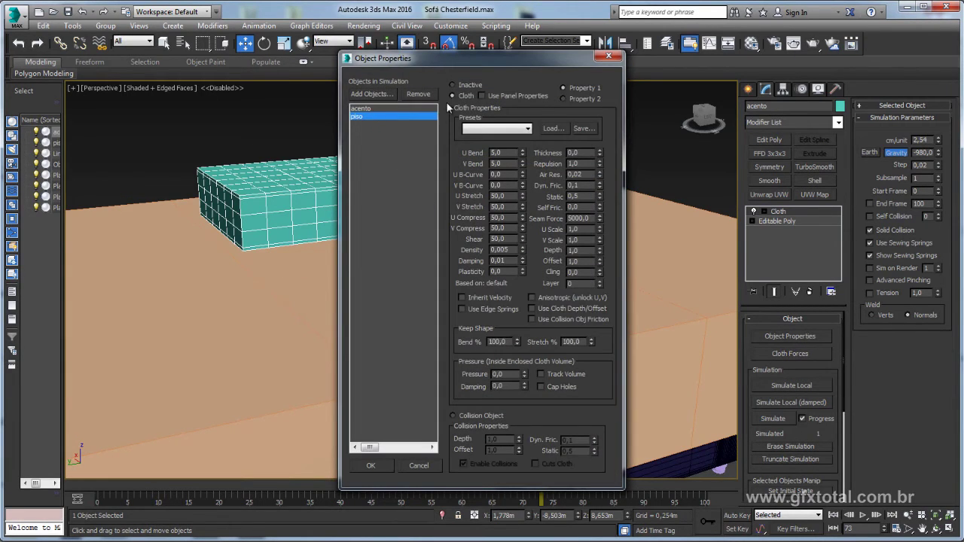
pyautogui.click(453, 416)
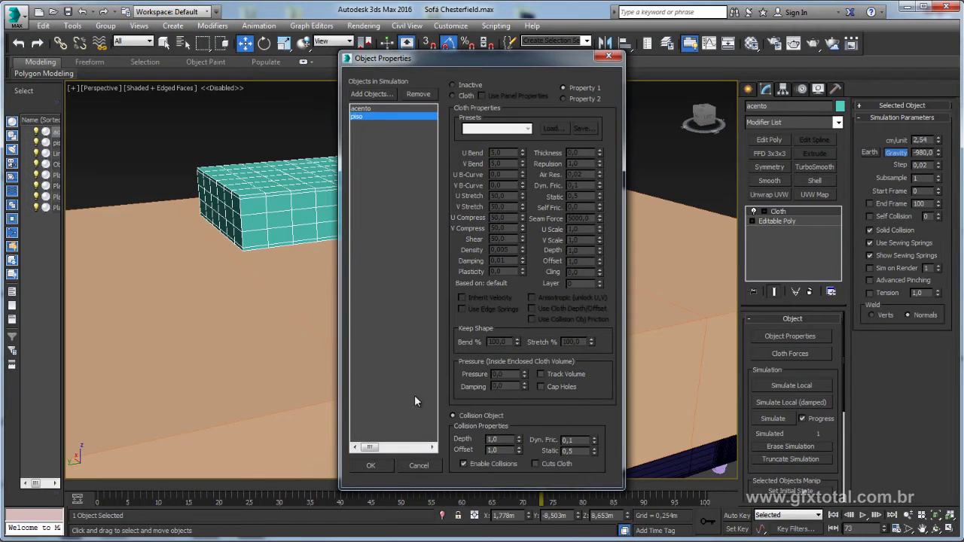
pyautogui.click(454, 97)
pyautogui.click(357, 117)
pyautogui.click(369, 466)
# Step: Run a test cloth simulation, stop it partway, and erase the crumpled result
pyautogui.click(776, 418)
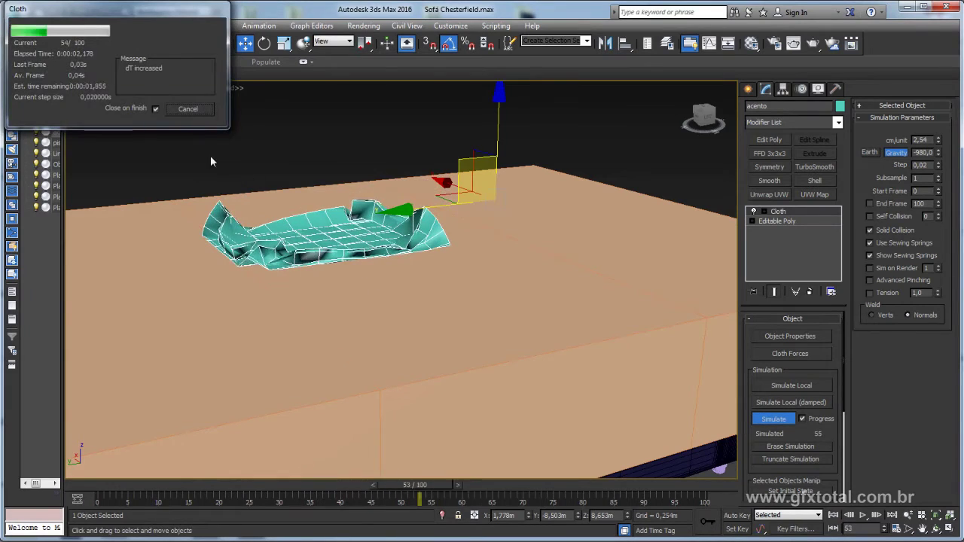
pyautogui.click(189, 109)
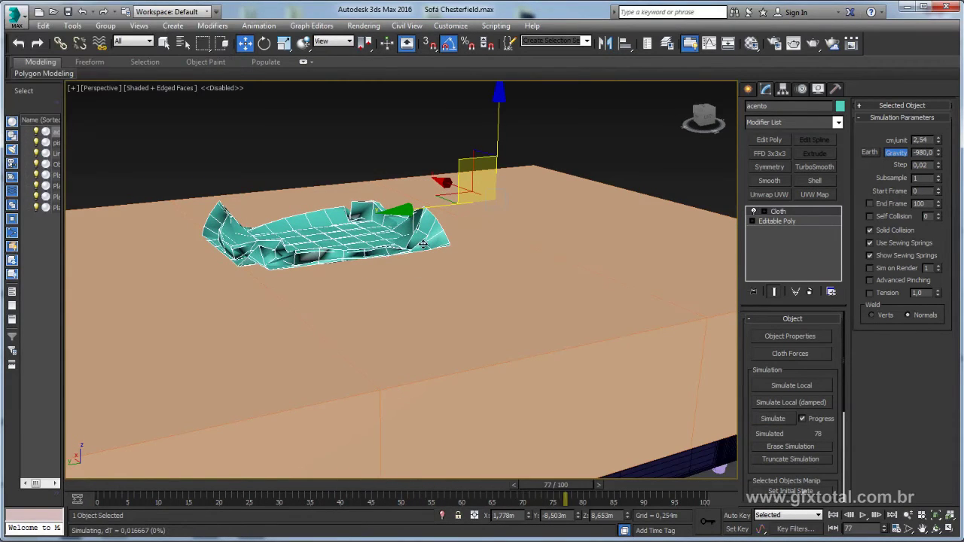
pyautogui.click(796, 444)
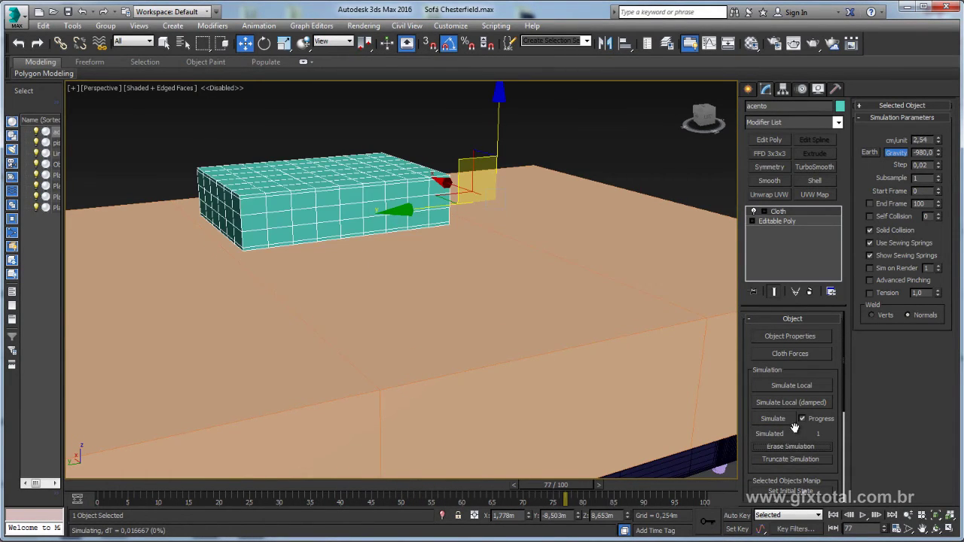
pyautogui.click(802, 340)
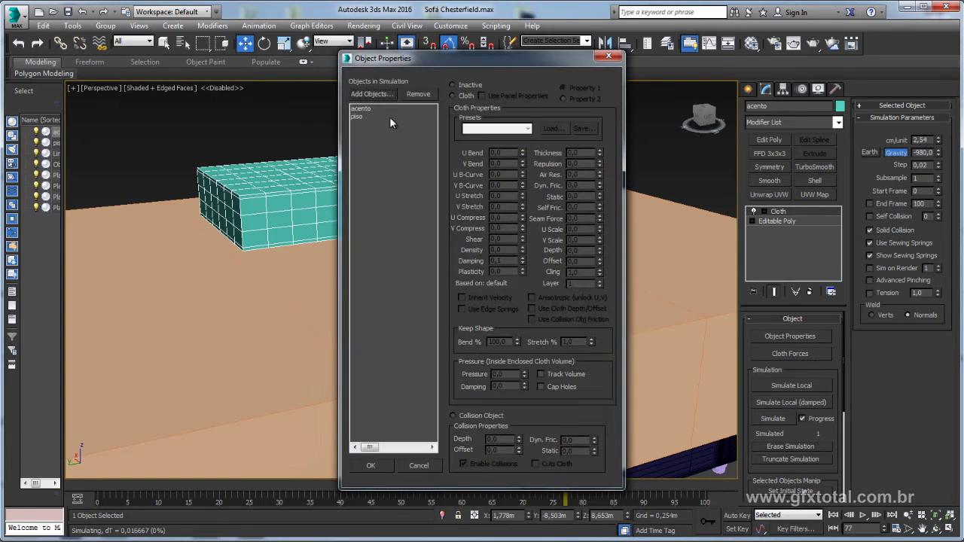
# Step: Set acento's cloth pressure to 25, simulate, and erase the result
pyautogui.click(360, 107)
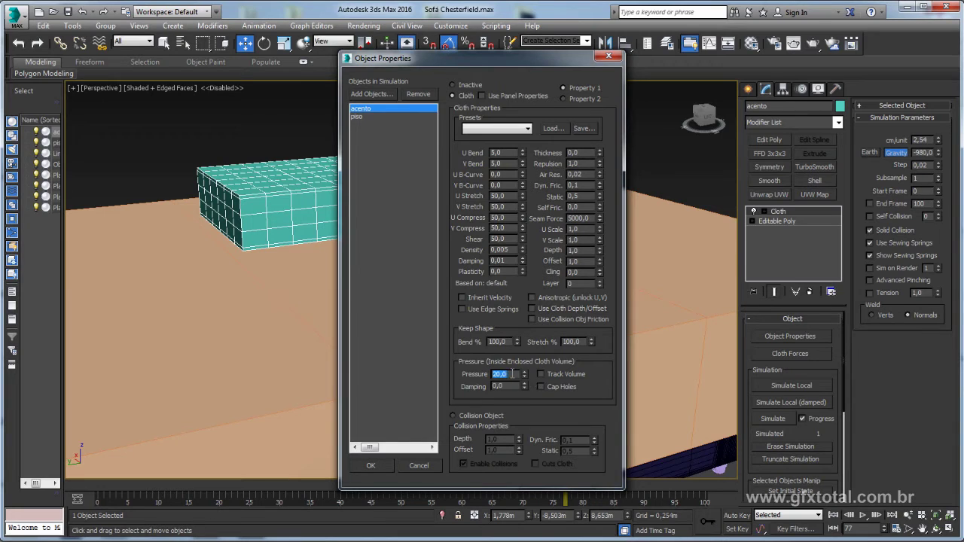
pyautogui.click(371, 465)
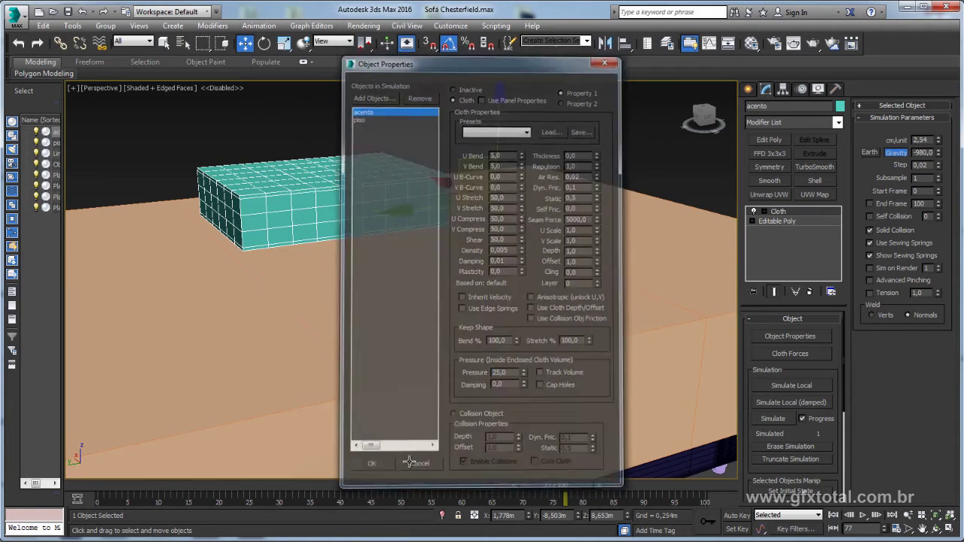
pyautogui.click(772, 419)
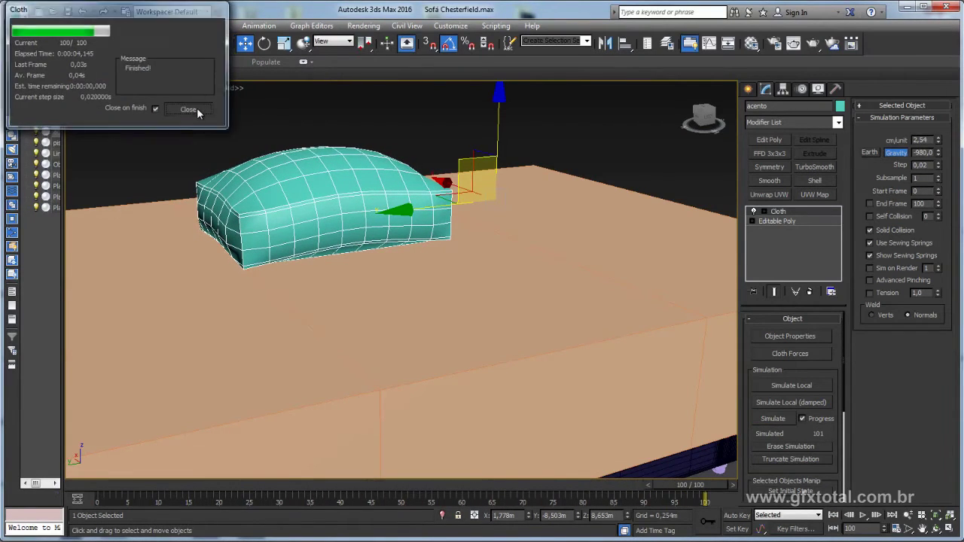
pyautogui.click(790, 446)
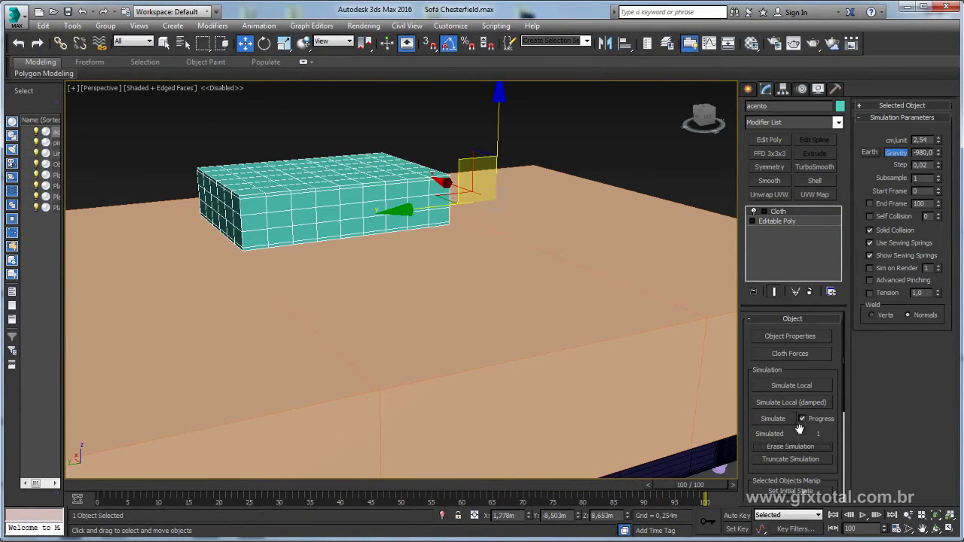
# Step: Lower acento's pressure to 10 and simulate the cushion puffing up
pyautogui.click(791, 340)
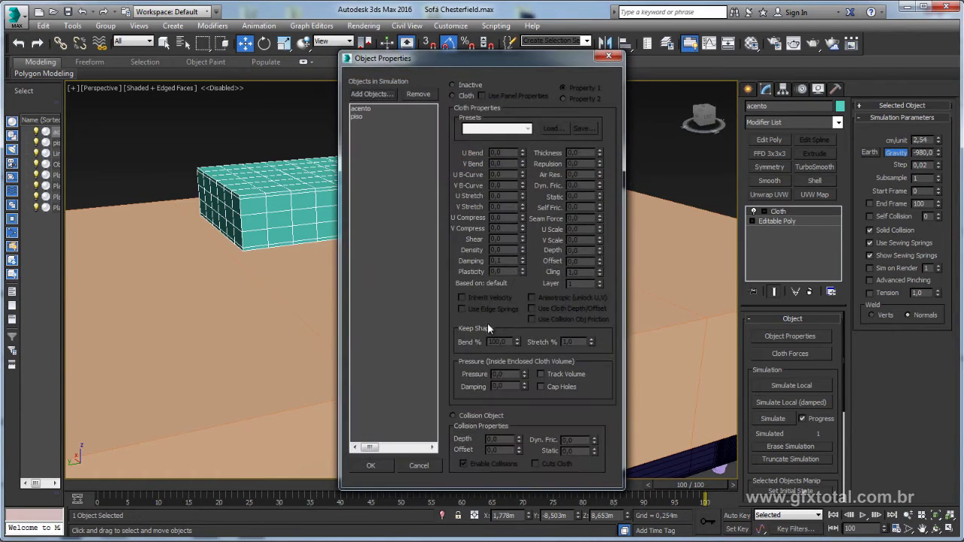
pyautogui.click(399, 109)
pyautogui.click(504, 372)
pyautogui.write('10')
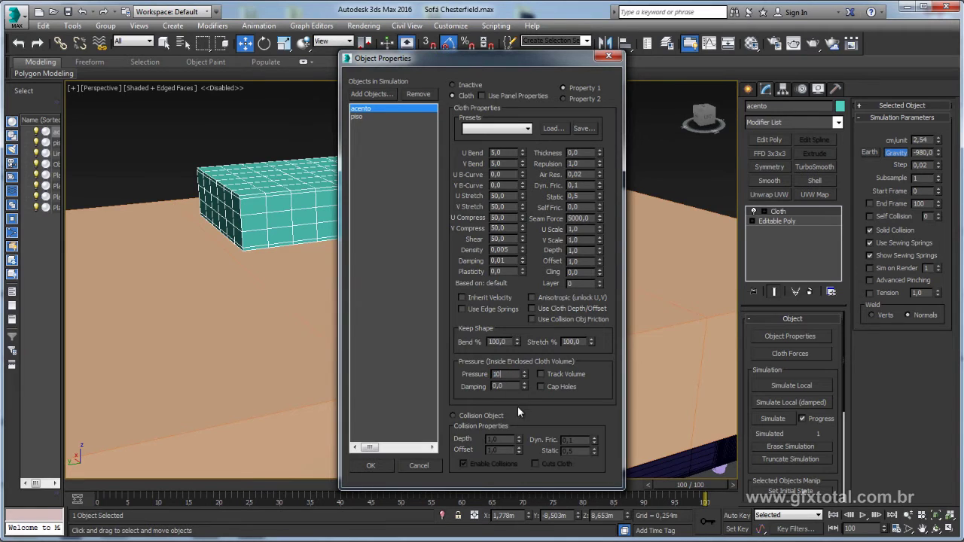
pyautogui.click(381, 464)
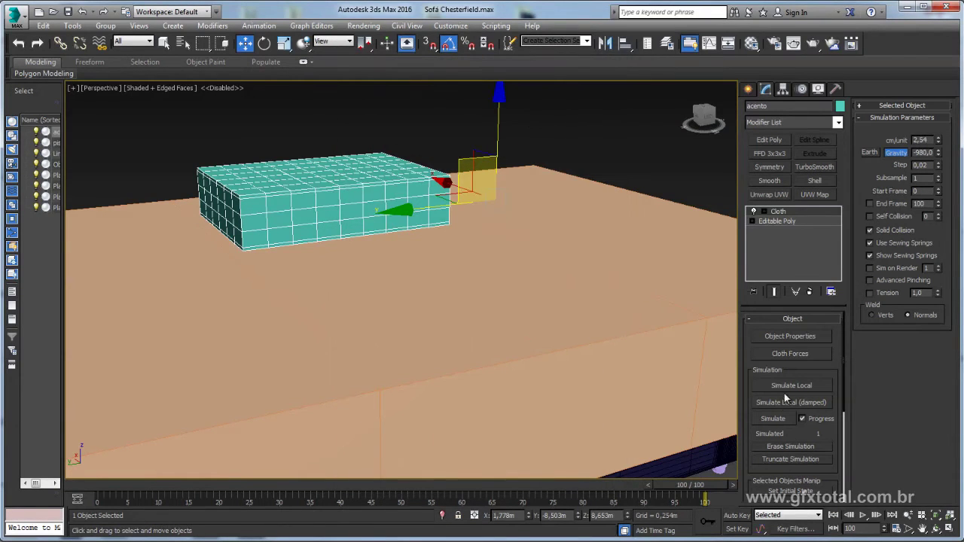
pyautogui.click(773, 418)
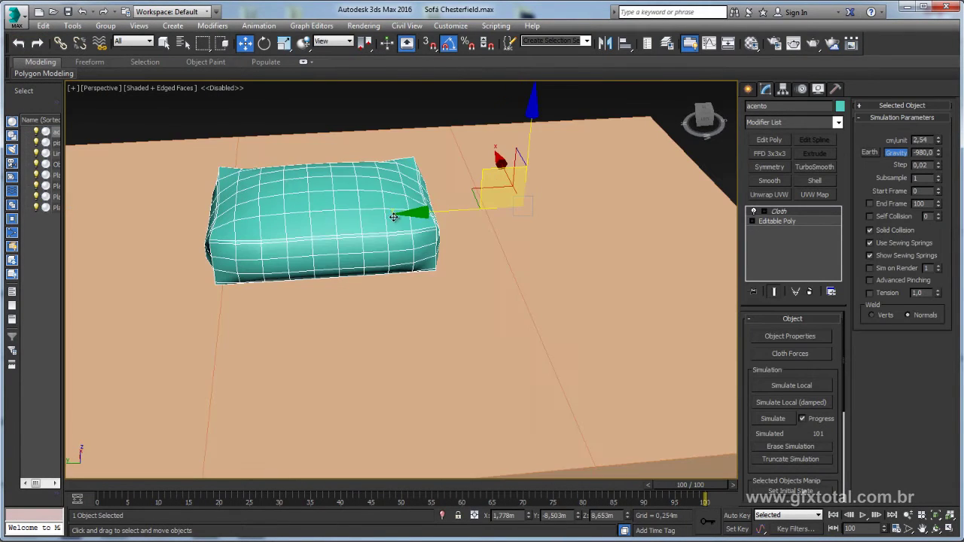
# Step: Convert the inflated acento cushion to Editable Poly and enter Polygon sub-object level
pyautogui.rightClick(352, 192)
pyautogui.moveTo(395, 317)
pyautogui.click(519, 326)
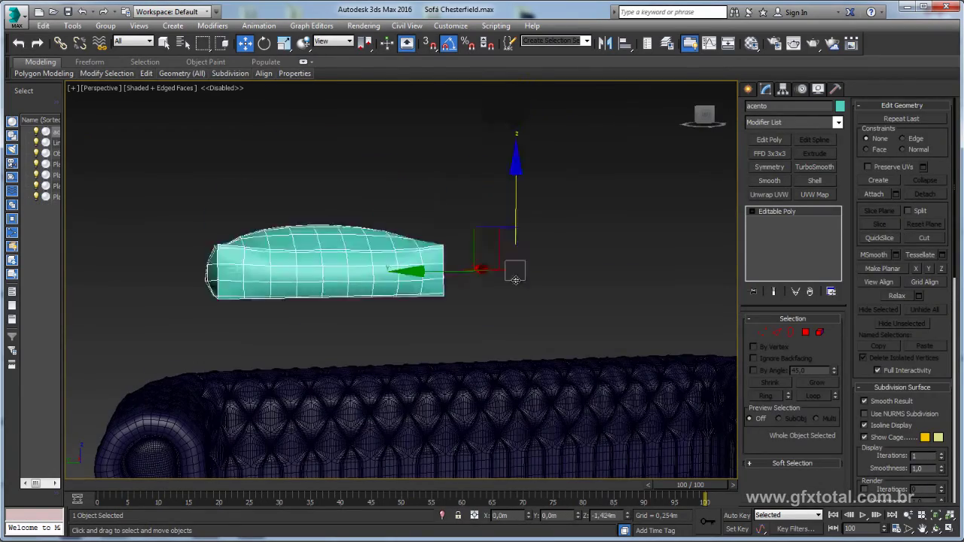
pyautogui.keyDown('alt'); pyautogui.moveTo(477, 176); pyautogui.dragTo(517, 287, button='middle'); pyautogui.keyUp('alt')
pyautogui.moveTo(480, 351); pyautogui.dragTo(467, 220, button='middle')
pyautogui.scroll(-2, 465, 355)
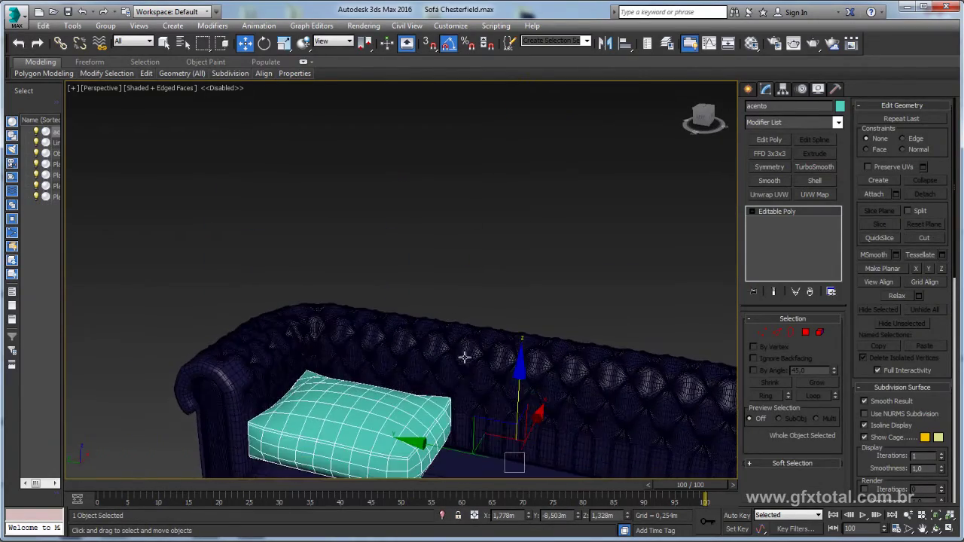
pyautogui.moveTo(464, 355)
pyautogui.mouseDown(button='middle')
pyautogui.moveTo(452, 402)
pyautogui.moveTo(417, 340)
pyautogui.mouseUp(button='middle')
pyautogui.press('e')
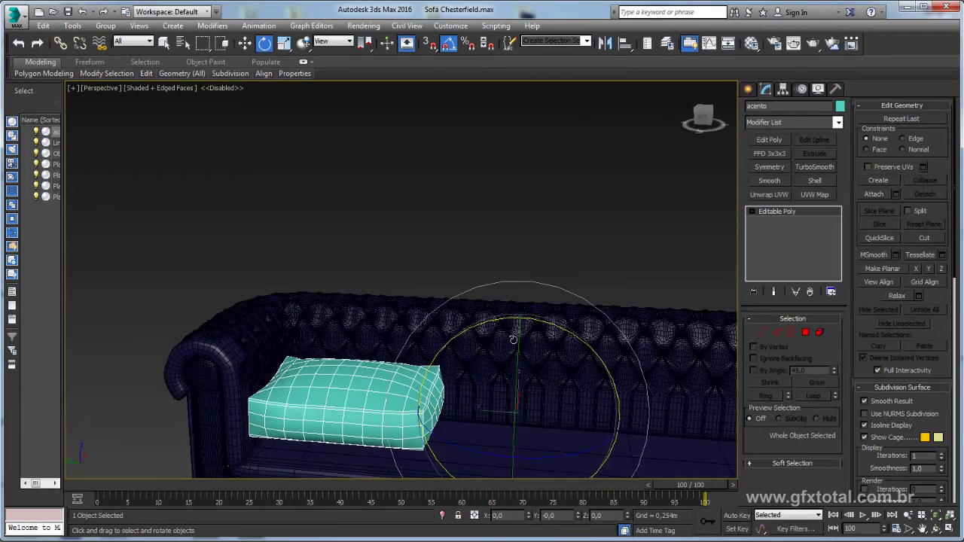
pyautogui.press('r')
pyautogui.keyDown('alt'); pyautogui.moveTo(390, 419); pyautogui.dragTo(432, 370, button='middle'); pyautogui.keyUp('alt')
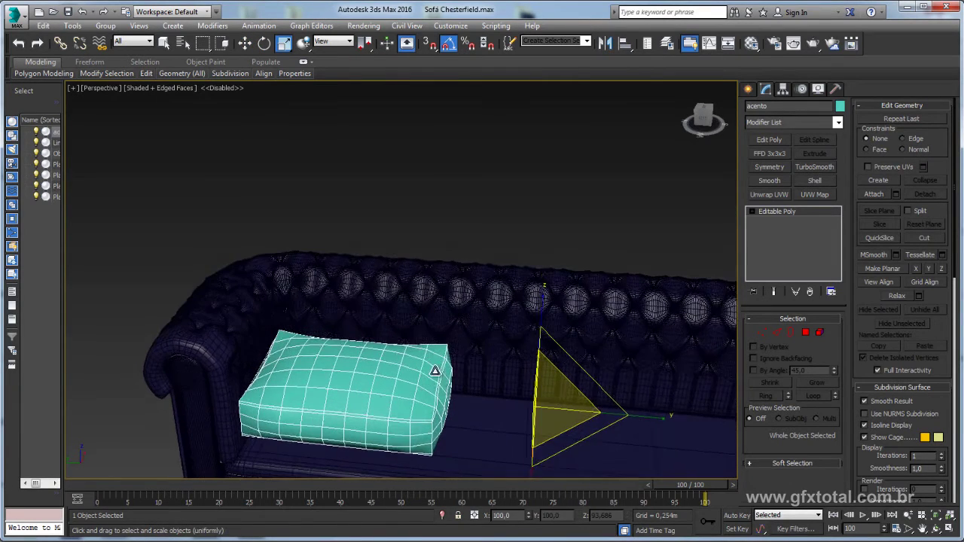
pyautogui.click(804, 334)
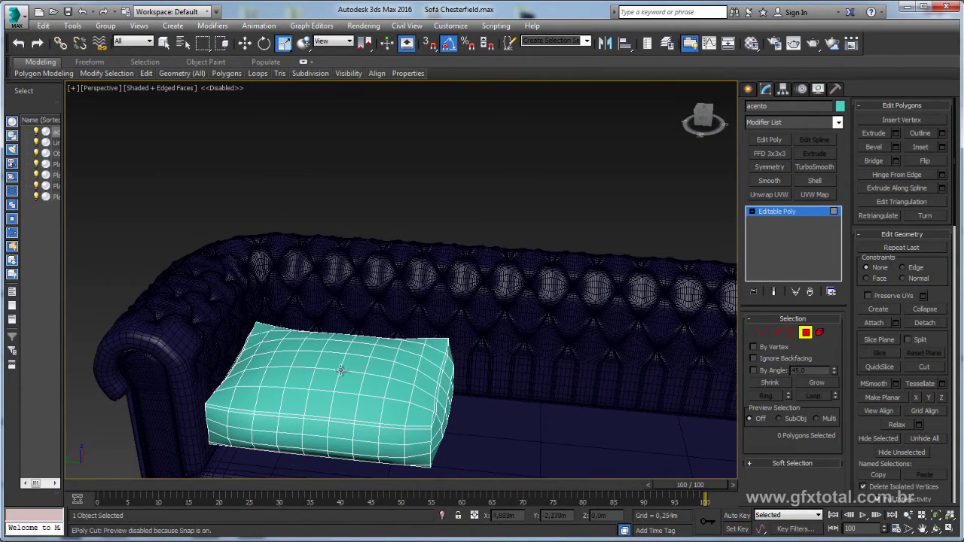
# Step: Select the cushion's 54 top polygons using Grow and deselecting extra rows
pyautogui.click(324, 357)
pyautogui.keyDown('alt'); pyautogui.moveTo(324, 357); pyautogui.dragTo(327, 355, button='middle'); pyautogui.keyUp('alt')
pyautogui.keyDown('ctrl'); pyautogui.click(312, 338); pyautogui.keyUp('ctrl')
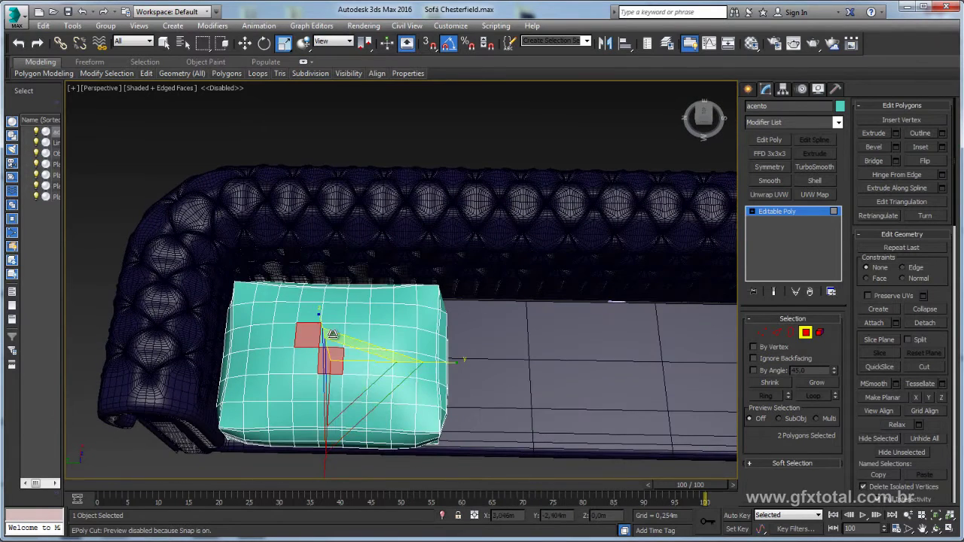
pyautogui.keyDown('ctrl'); pyautogui.click(333, 333); pyautogui.keyUp('ctrl')
pyautogui.click(332, 334)
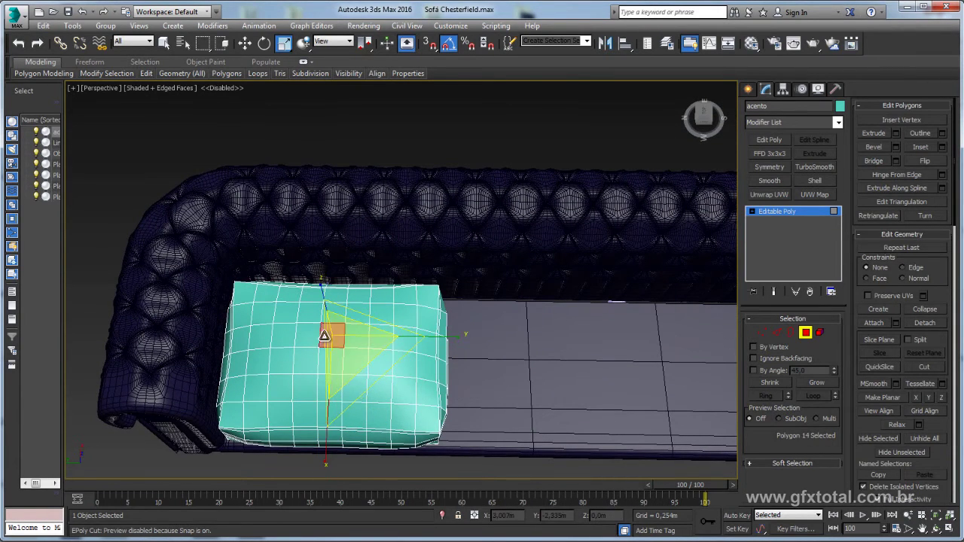
pyautogui.click(819, 384)
pyautogui.click(820, 384)
pyautogui.click(819, 384)
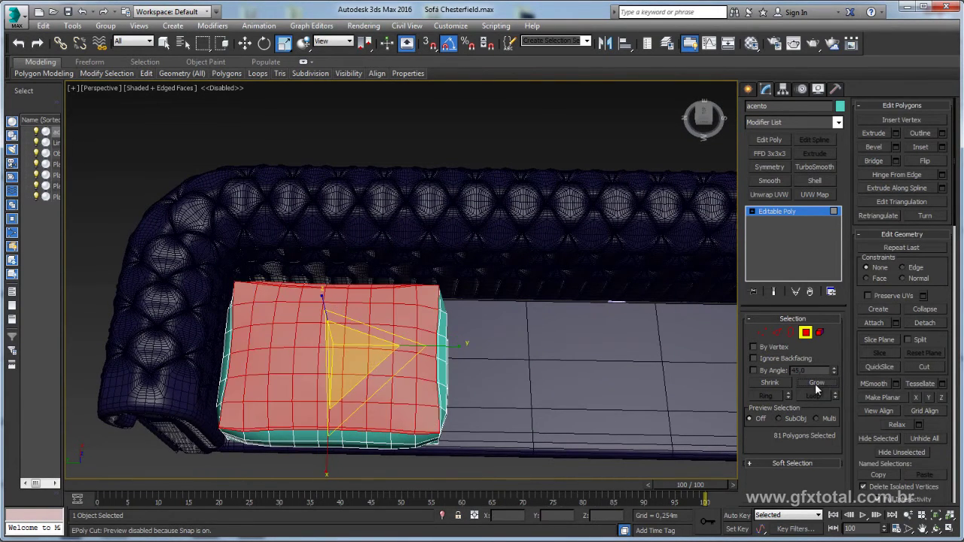
pyautogui.moveTo(489, 379)
pyautogui.keyDown('alt'); pyautogui.mouseDown(button='middle')
pyautogui.moveTo(431, 399)
pyautogui.moveTo(477, 438)
pyautogui.mouseUp(button='middle'); pyautogui.keyUp('alt')
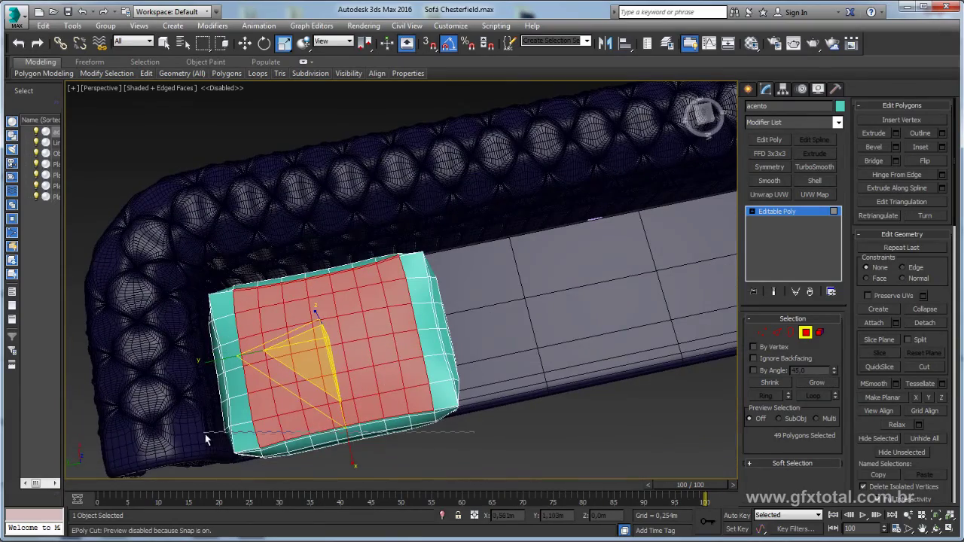
pyautogui.moveTo(205, 434)
pyautogui.keyDown('alt'); pyautogui.mouseDown(button='middle')
pyautogui.moveTo(463, 438)
pyautogui.moveTo(256, 296)
pyautogui.mouseUp(button='middle'); pyautogui.keyUp('alt')
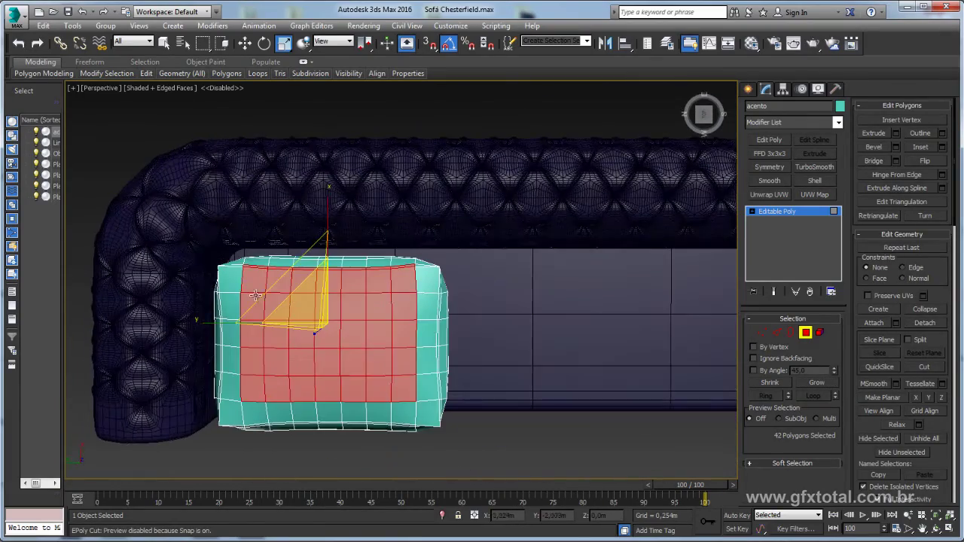
pyautogui.keyDown('alt'); pyautogui.moveTo(377, 290); pyautogui.dragTo(445, 287); pyautogui.keyUp('alt')
pyautogui.click(823, 385)
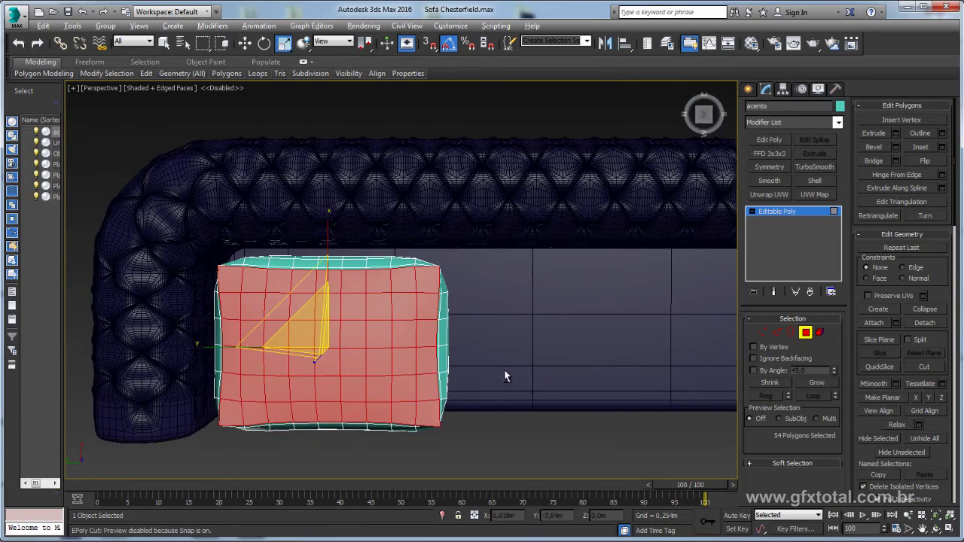
pyautogui.moveTo(506, 377)
pyautogui.keyDown('alt'); pyautogui.mouseDown(button='middle')
pyautogui.moveTo(479, 294)
pyautogui.moveTo(420, 382)
pyautogui.mouseUp(button='middle'); pyautogui.keyUp('alt')
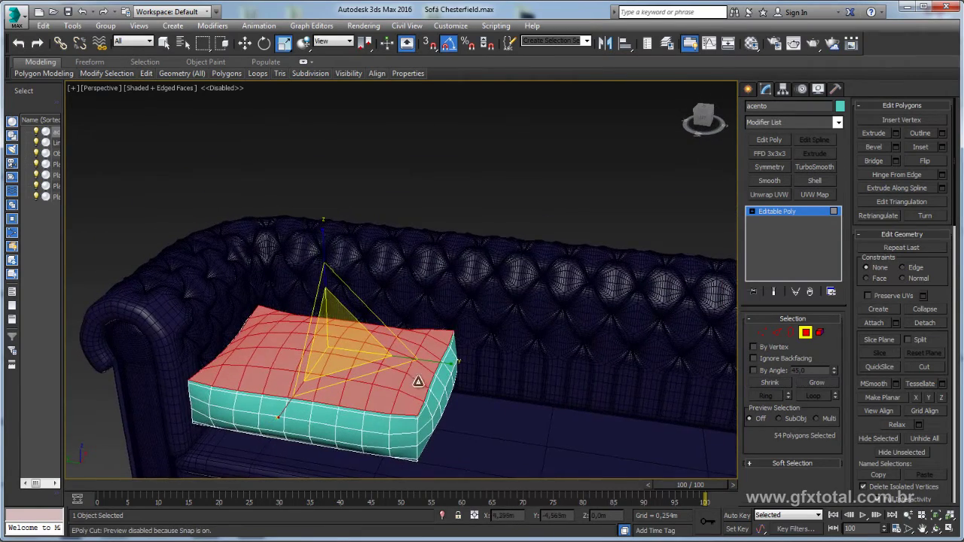
# Step: Inset the selected top polygons by 0.033m to form a narrow border loop
pyautogui.click(942, 147)
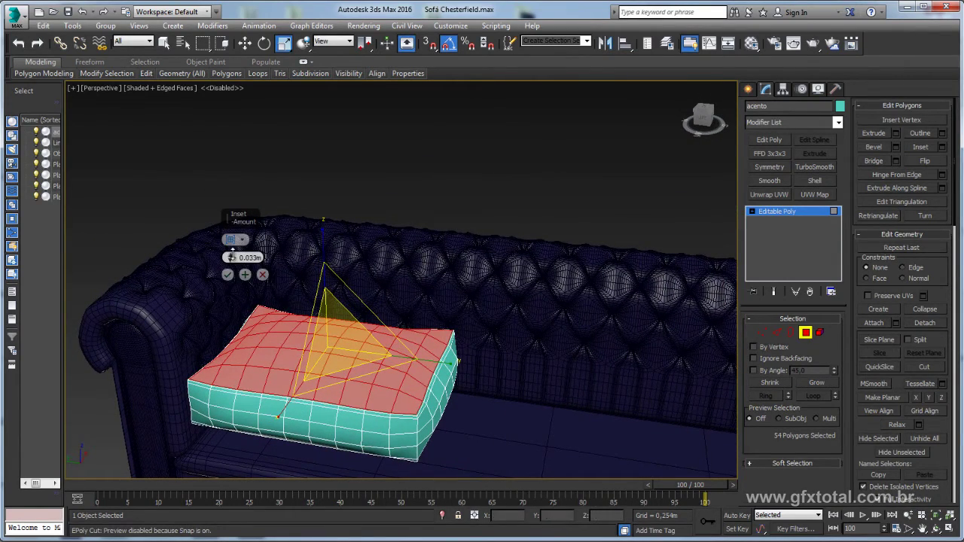
pyautogui.click(227, 275)
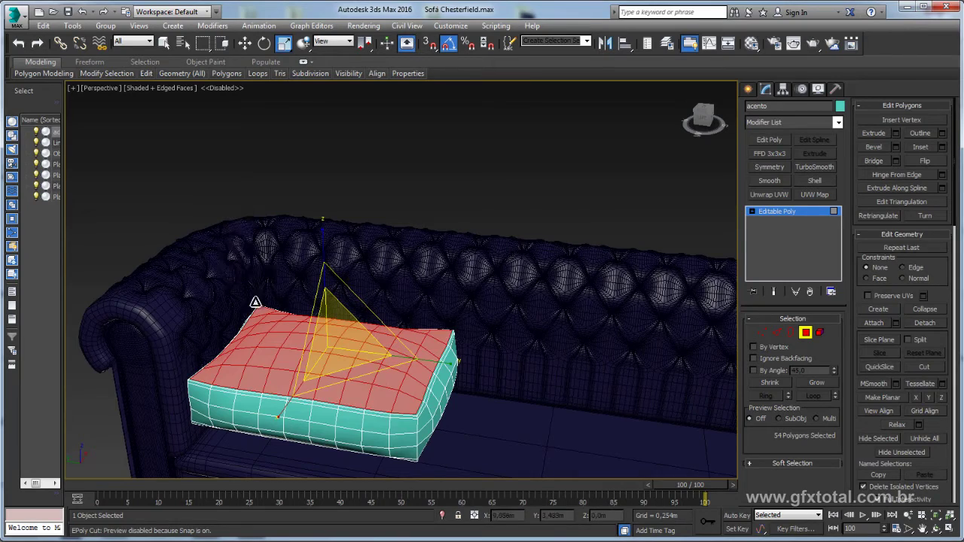
pyautogui.press('z')
pyautogui.scroll(4, 475, 385)
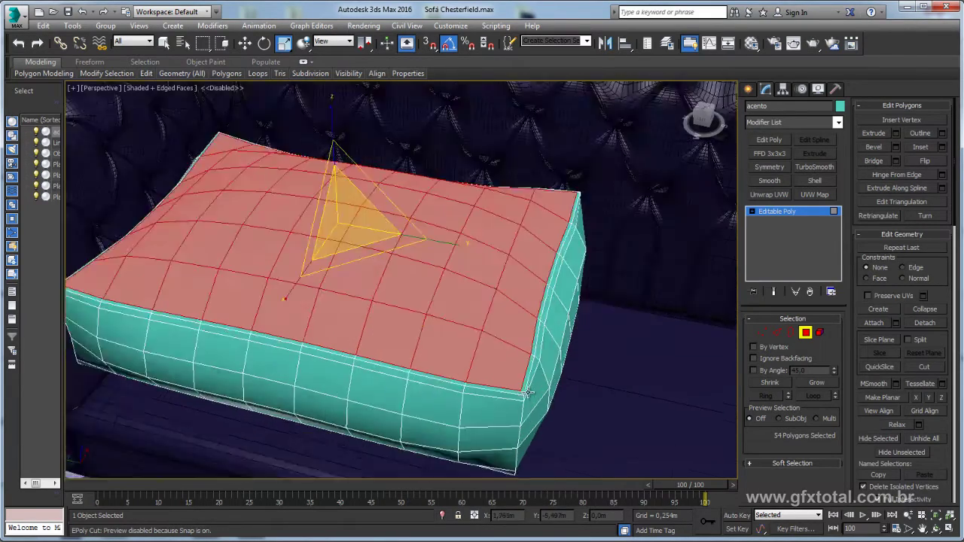
pyautogui.scroll(4, 527, 392)
# Step: Select the edge loop around the cushion top and convert it to a polygon strip
pyautogui.click(776, 332)
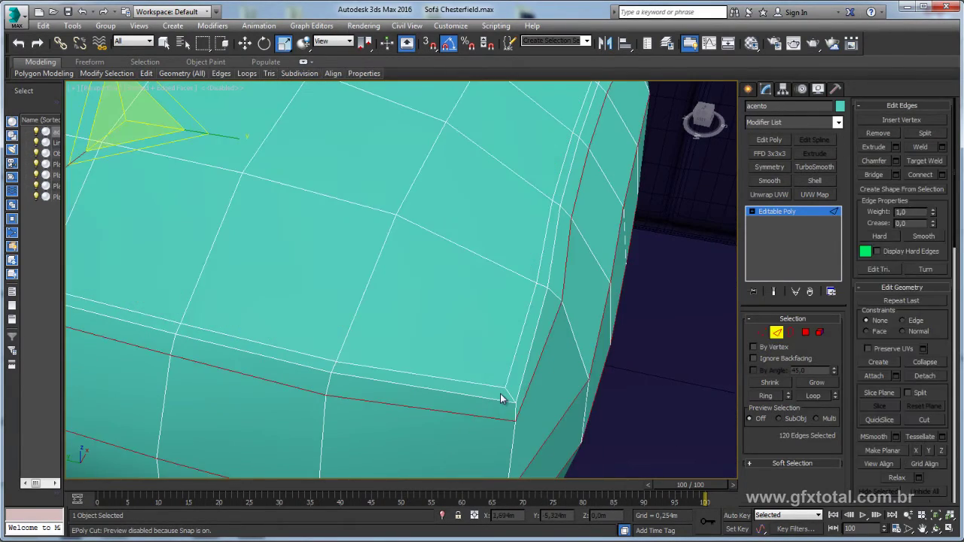
pyautogui.click(528, 316)
pyautogui.click(543, 300)
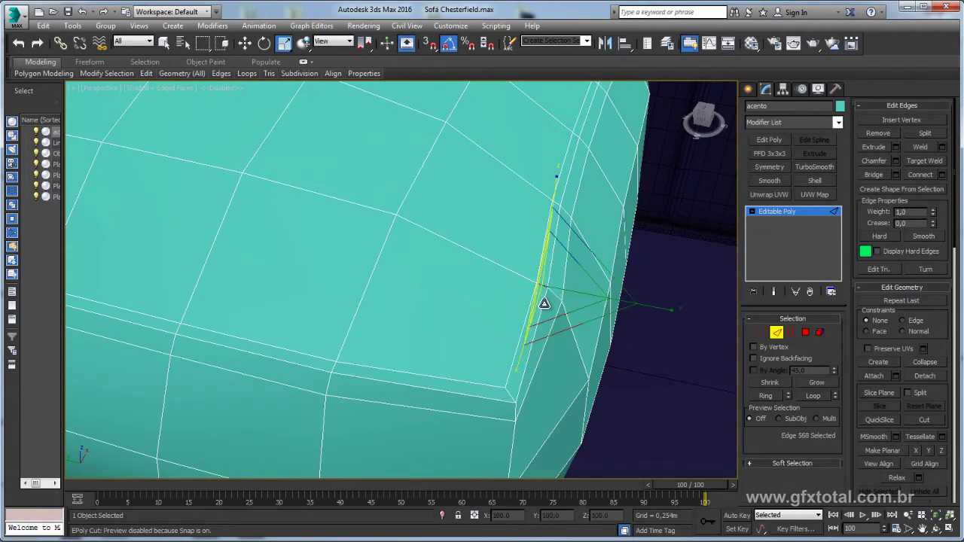
pyautogui.doubleClick(511, 394)
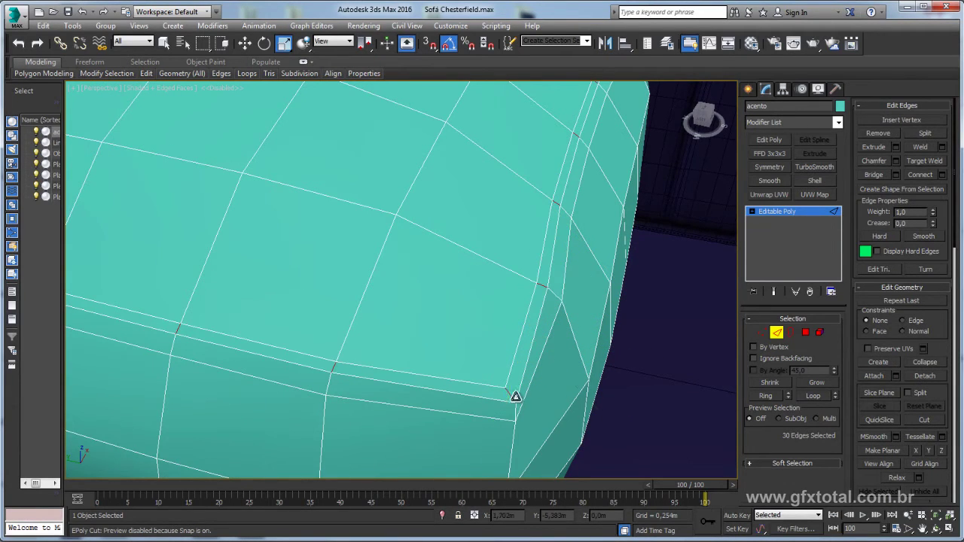
pyautogui.click(804, 333)
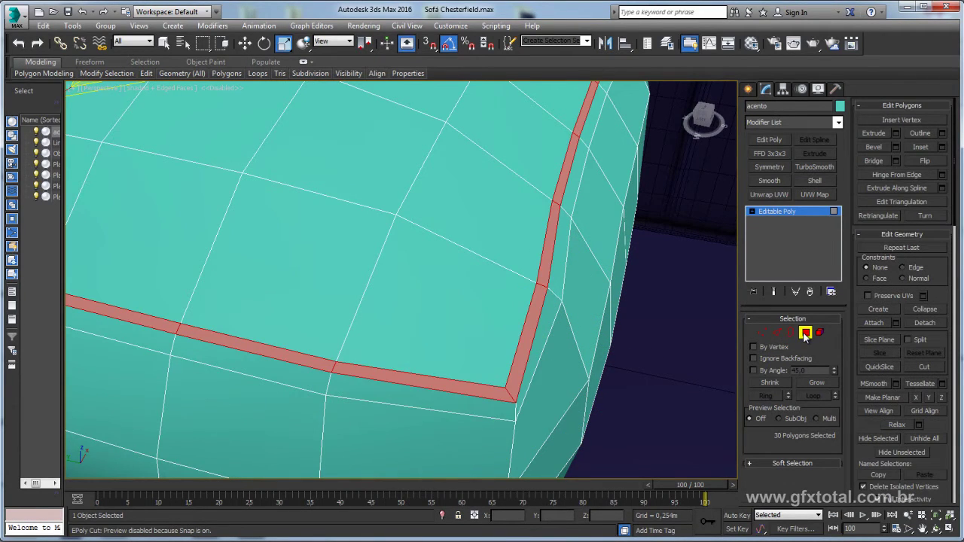
# Step: Extrude the strip 0.03m, then bevel it with 0.019m height and -0.004m outline
pyautogui.click(896, 133)
pyautogui.moveTo(227, 258); pyautogui.dragTo(235, 253)
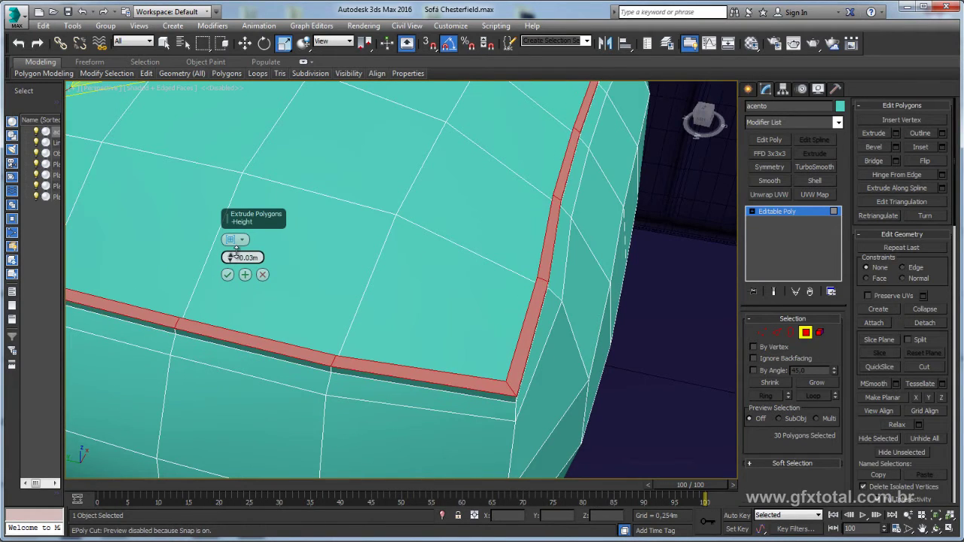
pyautogui.click(227, 275)
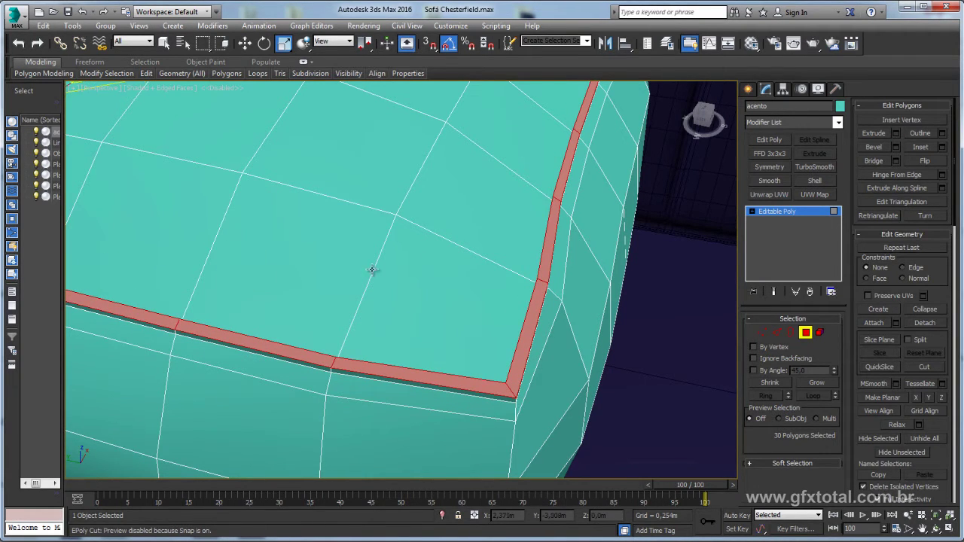
pyautogui.click(896, 147)
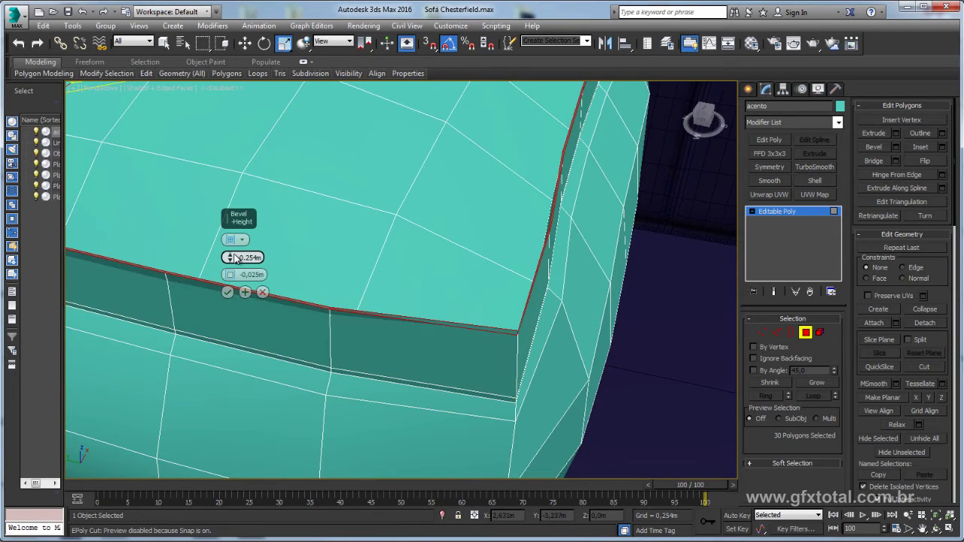
pyautogui.moveTo(234, 257); pyautogui.dragTo(231, 277)
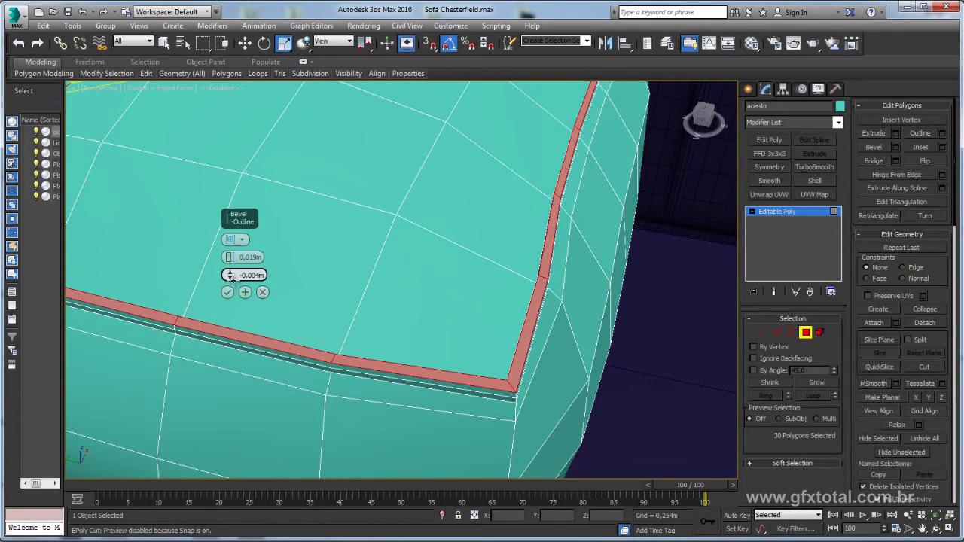
pyautogui.click(263, 292)
pyautogui.scroll(-10, 497, 270)
# Step: Exit sub-object mode and add a TurboSmooth modifier (1 iteration) to acento
pyautogui.click(775, 222)
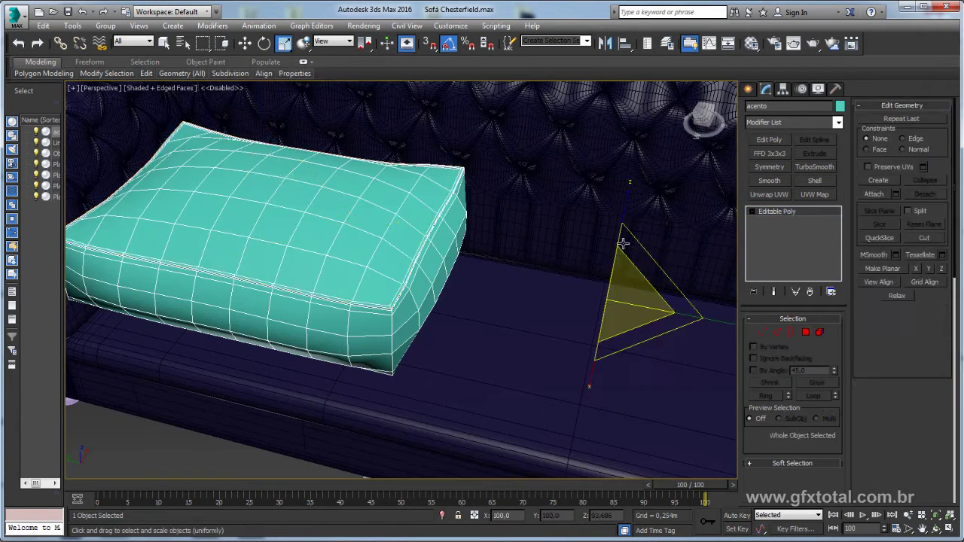
pyautogui.keyDown('alt'); pyautogui.moveTo(499, 245); pyautogui.dragTo(501, 206, button='middle'); pyautogui.keyUp('alt')
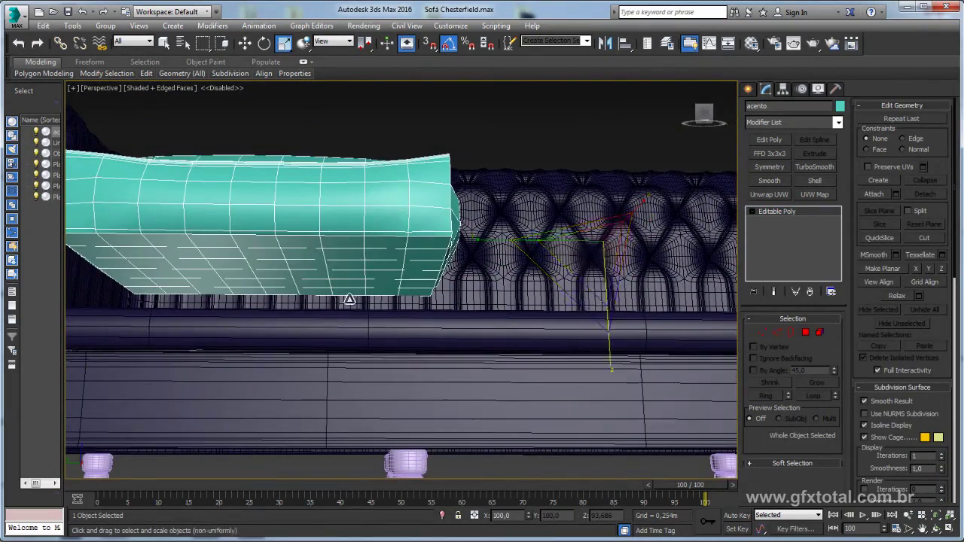
pyautogui.moveTo(344, 297)
pyautogui.keyDown('alt'); pyautogui.mouseDown(button='middle')
pyautogui.moveTo(250, 249)
pyautogui.moveTo(256, 269)
pyautogui.mouseUp(button='middle'); pyautogui.keyUp('alt')
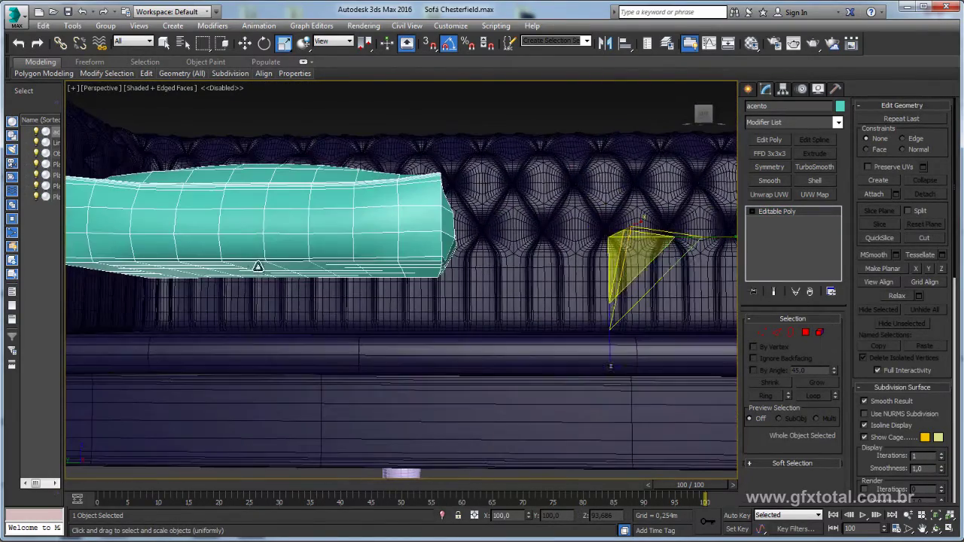
pyautogui.click(783, 210)
pyautogui.hotkey('shift', 'z')
pyautogui.hotkey('shift', 'z')
# Step: Lower the cushion on Z to 0.316m so it rests on the sofa seat
pyautogui.hotkey('shift', 'z')
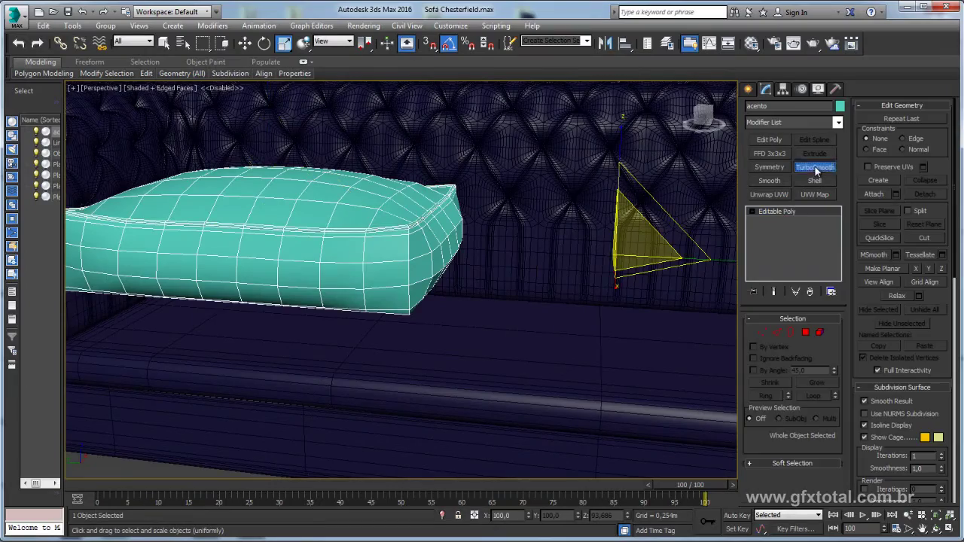
pyautogui.click(814, 166)
pyautogui.press('w')
pyautogui.hotkey('shift', 'z')
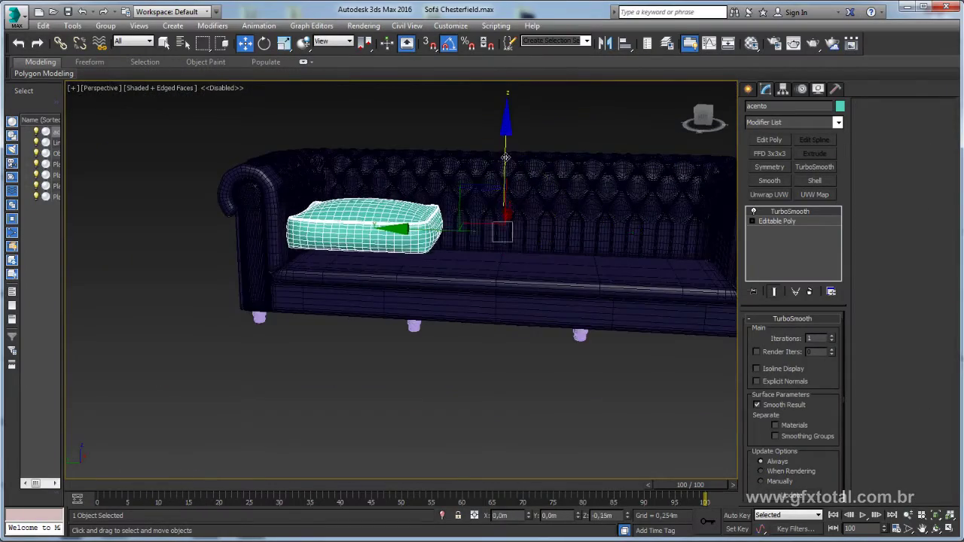
pyautogui.moveTo(510, 164); pyautogui.dragTo(506, 226)
pyautogui.press('z')
pyautogui.keyDown('alt'); pyautogui.moveTo(387, 259); pyautogui.dragTo(416, 275, button='middle'); pyautogui.keyUp('alt')
pyautogui.keyDown('alt'); pyautogui.moveTo(346, 256); pyautogui.dragTo(277, 325, button='middle'); pyautogui.keyUp('alt')
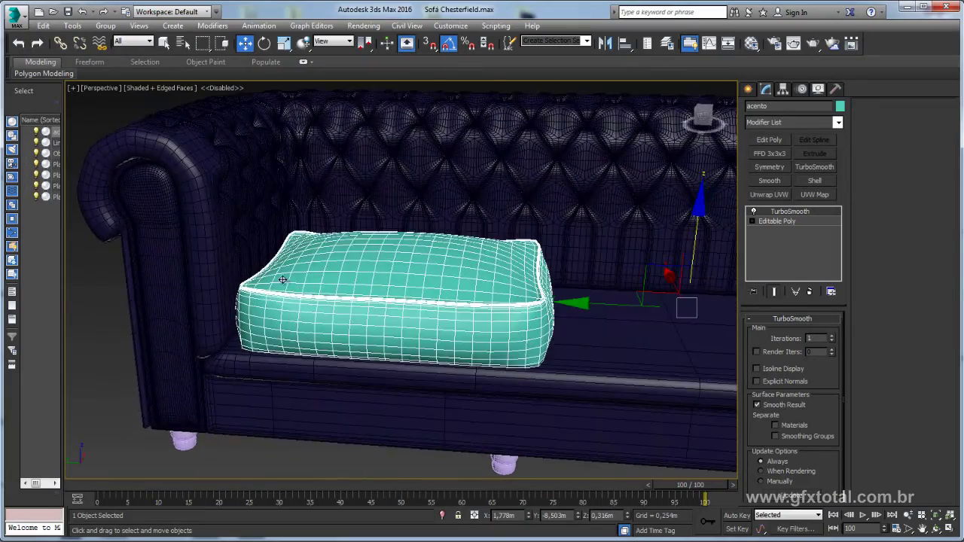
pyautogui.press('z')
pyautogui.scroll(-3, 229, 278)
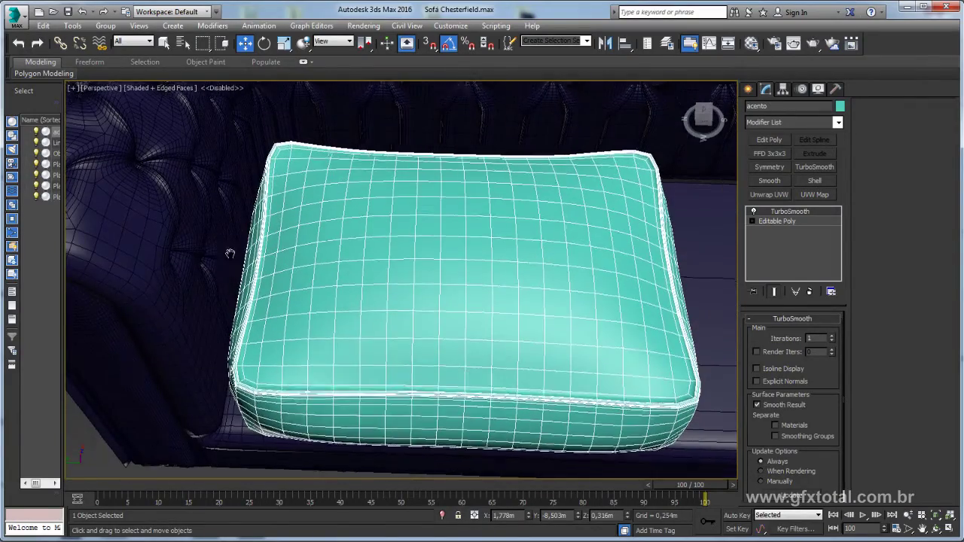
pyautogui.moveTo(228, 279)
pyautogui.keyDown('alt'); pyautogui.mouseDown(button='middle')
pyautogui.moveTo(370, 252)
pyautogui.moveTo(374, 200)
pyautogui.mouseUp(button='middle'); pyautogui.keyUp('alt')
pyautogui.scroll(1, 482, 228)
pyautogui.keyDown('alt'); pyautogui.moveTo(509, 235); pyautogui.dragTo(499, 260, button='middle'); pyautogui.keyUp('alt')
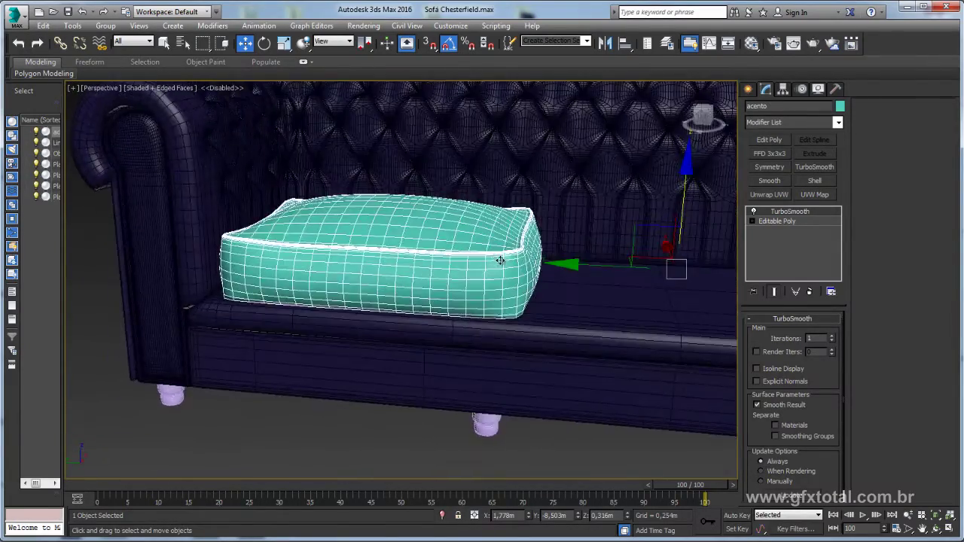
pyautogui.click(838, 122)
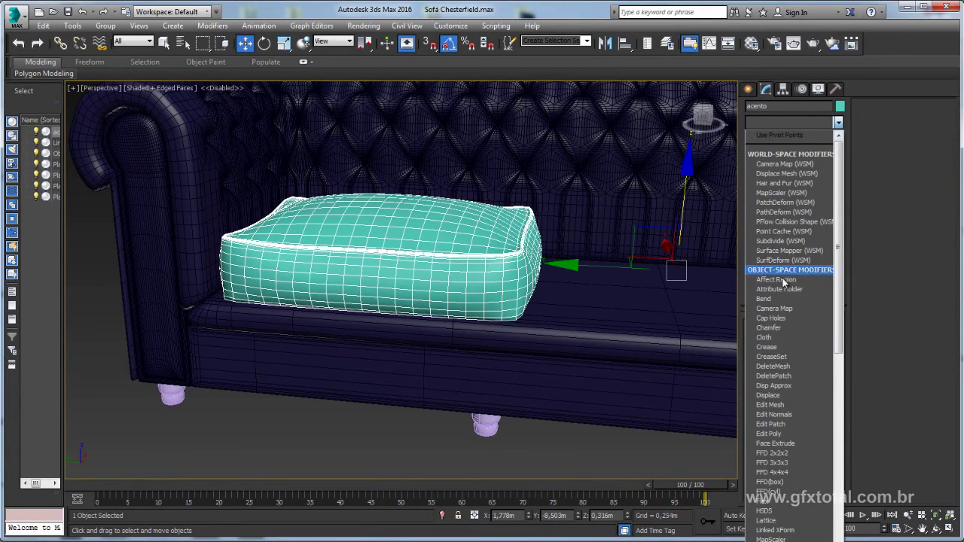
# Step: Swap an accidental FFD 2x2x2 for an FFD 3x3x3 lattice on the cushion, editing its Control Points
pyautogui.click(776, 453)
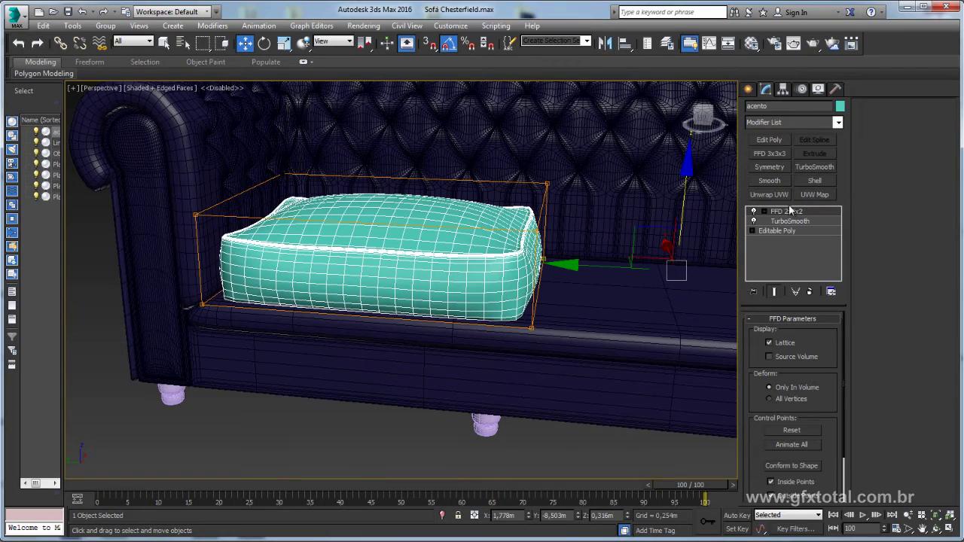
pyautogui.hotkey('ctrl', 'z')
pyautogui.click(769, 153)
pyautogui.click(763, 212)
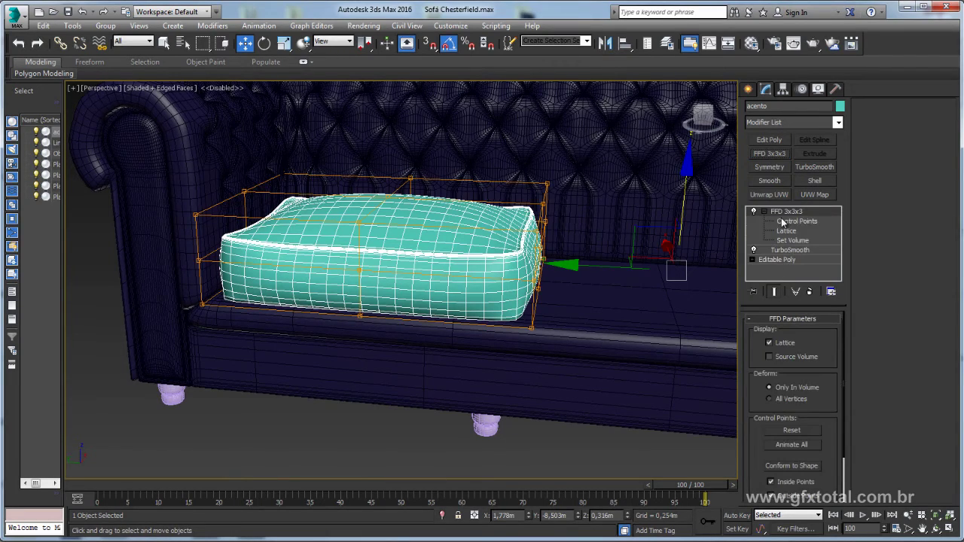
pyautogui.click(782, 221)
# Step: Try bending the cushion's left lattice points, undo it, then lower the top-centre points
pyautogui.keyDown('alt'); pyautogui.moveTo(344, 215); pyautogui.dragTo(193, 153, button='middle'); pyautogui.keyUp('alt')
pyautogui.moveTo(293, 340); pyautogui.dragTo(305, 351)
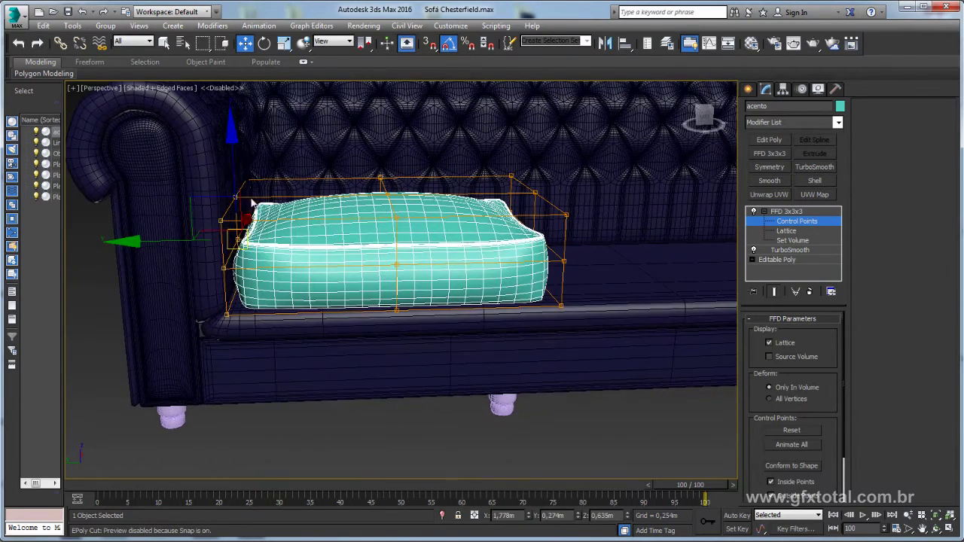
pyautogui.moveTo(214, 218); pyautogui.dragTo(154, 257)
pyautogui.hotkey('ctrl', 'z')
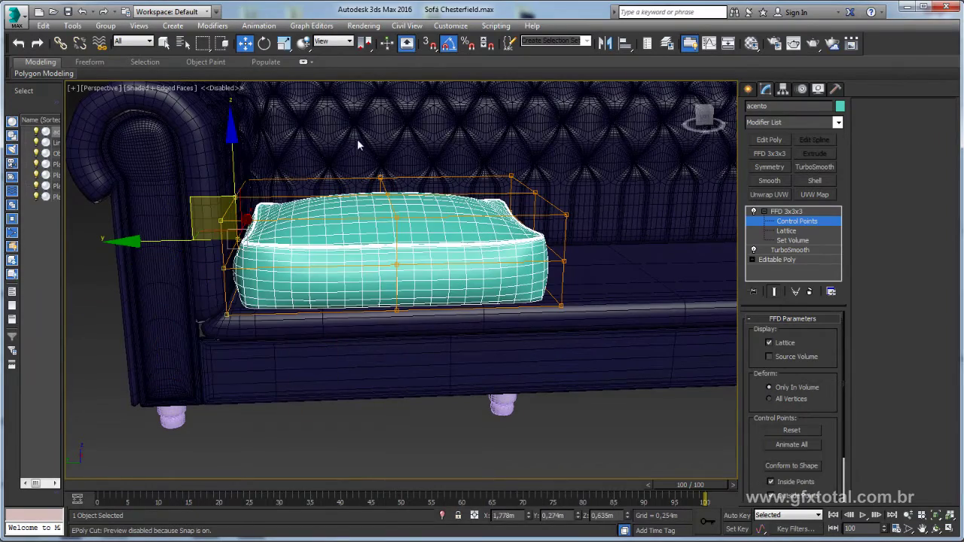
pyautogui.click(387, 198)
pyautogui.moveTo(357, 215)
pyautogui.mouseDown()
pyautogui.moveTo(390, 180)
pyautogui.moveTo(384, 224)
pyautogui.mouseUp()
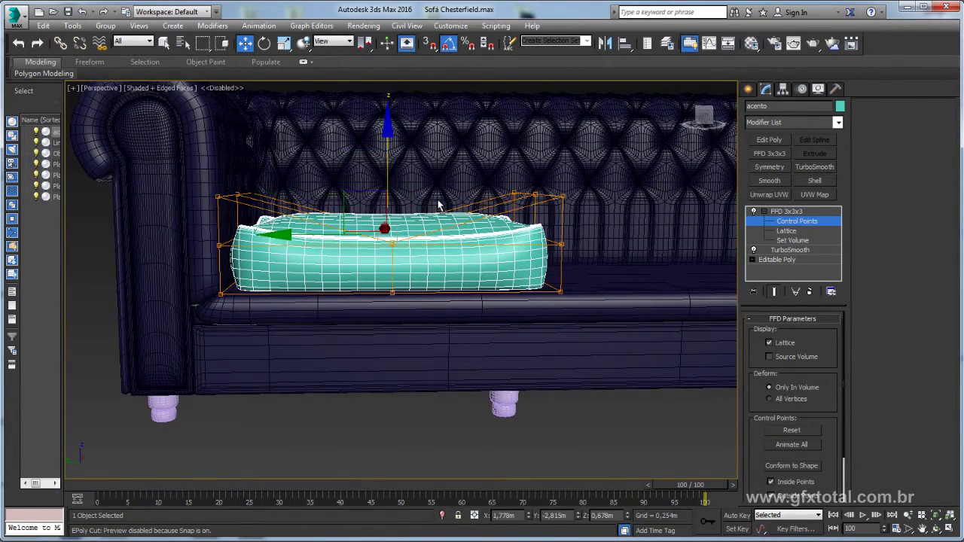
pyautogui.keyDown('alt'); pyautogui.moveTo(384, 223); pyautogui.dragTo(389, 231, button='middle'); pyautogui.keyUp('alt')
# Step: Raise the top lattice points to plump the cushion and leave Control Points
pyautogui.keyDown('alt'); pyautogui.moveTo(390, 275); pyautogui.dragTo(394, 297, button='middle'); pyautogui.keyUp('alt')
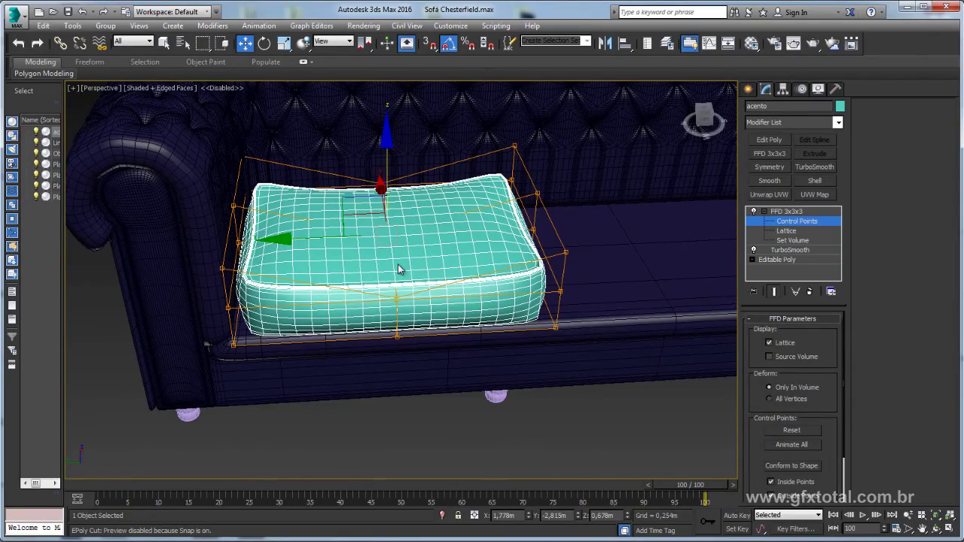
pyautogui.keyDown('alt'); pyautogui.moveTo(435, 227); pyautogui.dragTo(427, 264, button='middle'); pyautogui.keyUp('alt')
pyautogui.keyDown('alt'); pyautogui.moveTo(380, 245); pyautogui.dragTo(387, 207, button='middle'); pyautogui.keyUp('alt')
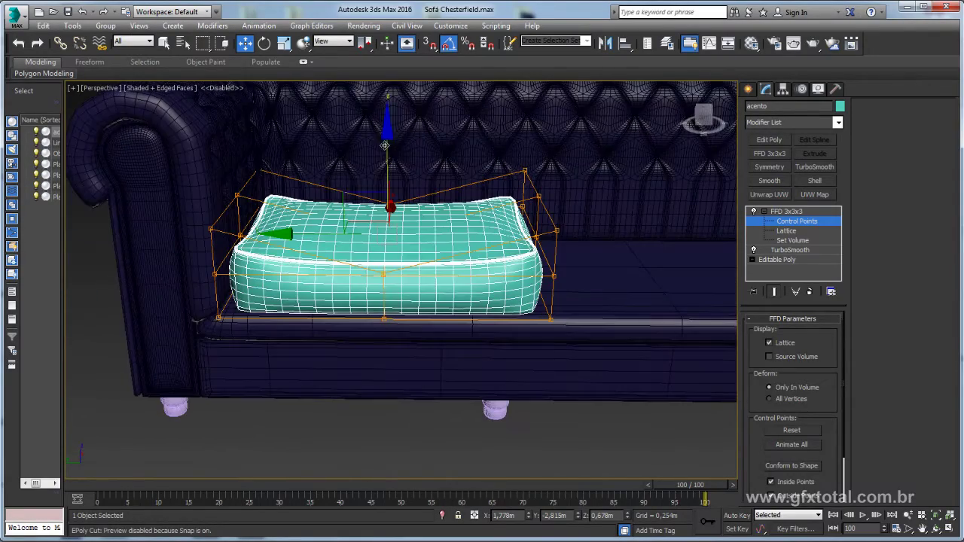
pyautogui.moveTo(387, 207); pyautogui.dragTo(395, 167)
pyautogui.keyDown('alt'); pyautogui.moveTo(396, 167); pyautogui.dragTo(392, 135, button='middle'); pyautogui.keyUp('alt')
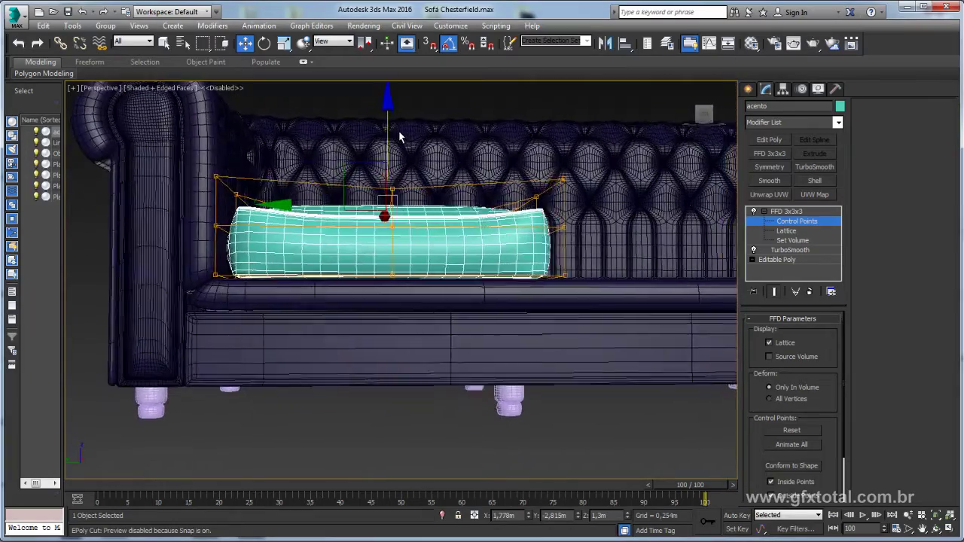
pyautogui.click(786, 210)
pyautogui.click(764, 211)
pyautogui.keyDown('alt'); pyautogui.moveTo(520, 229); pyautogui.dragTo(529, 114, button='middle'); pyautogui.keyUp('alt')
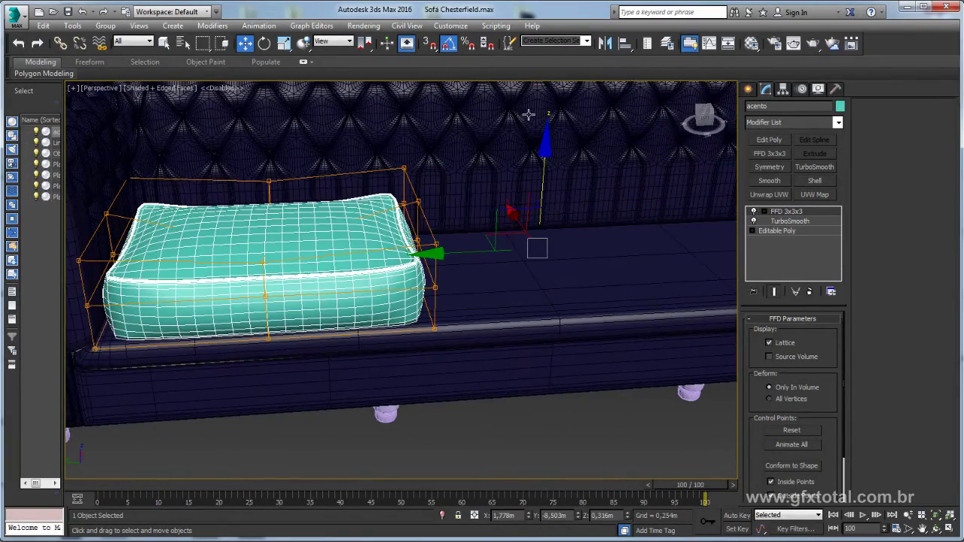
# Step: Mirror the cushion on Y as a Copy onto the other side of the seat
pyautogui.click(605, 43)
pyautogui.click(465, 323)
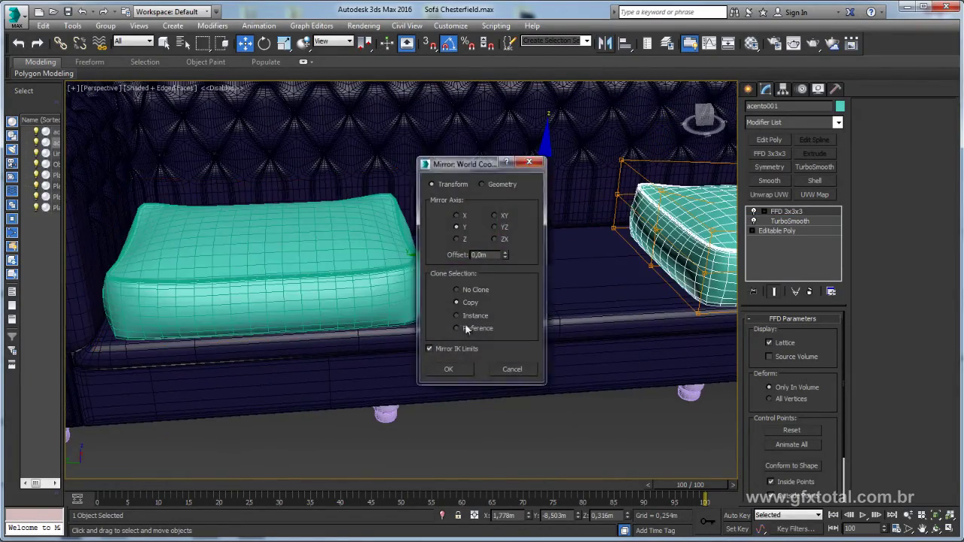
pyautogui.click(447, 368)
# Step: Shift-drag the cushion along X to clone a middle cushion, acento002, as a Copy
pyautogui.moveTo(570, 264); pyautogui.dragTo(469, 290, button='middle')
pyautogui.scroll(-5, 469, 290)
pyautogui.scroll(1, 469, 290)
pyautogui.moveTo(391, 281)
pyautogui.keyDown('shift'); pyautogui.mouseDown()
pyautogui.moveTo(217, 286)
pyautogui.moveTo(408, 341)
pyautogui.mouseUp(); pyautogui.keyUp('shift')
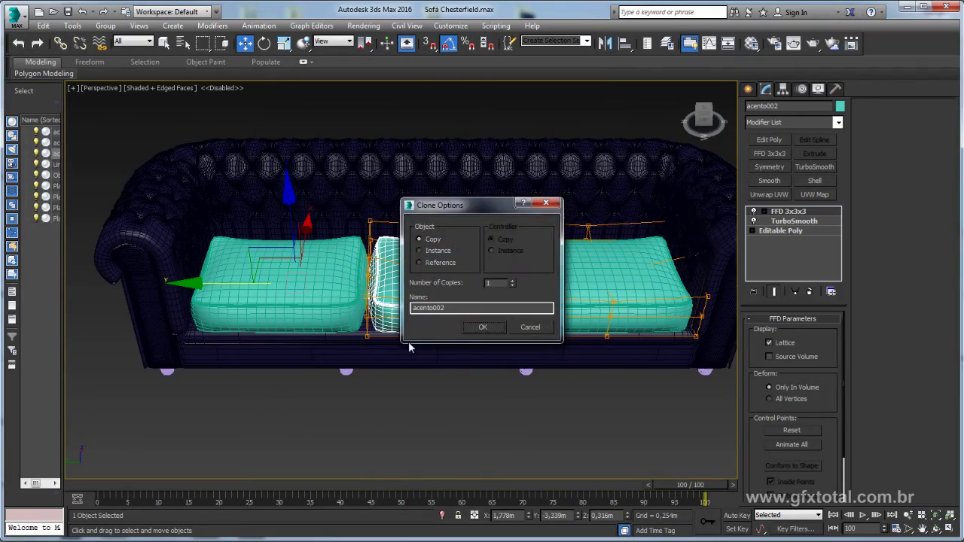
pyautogui.click(475, 329)
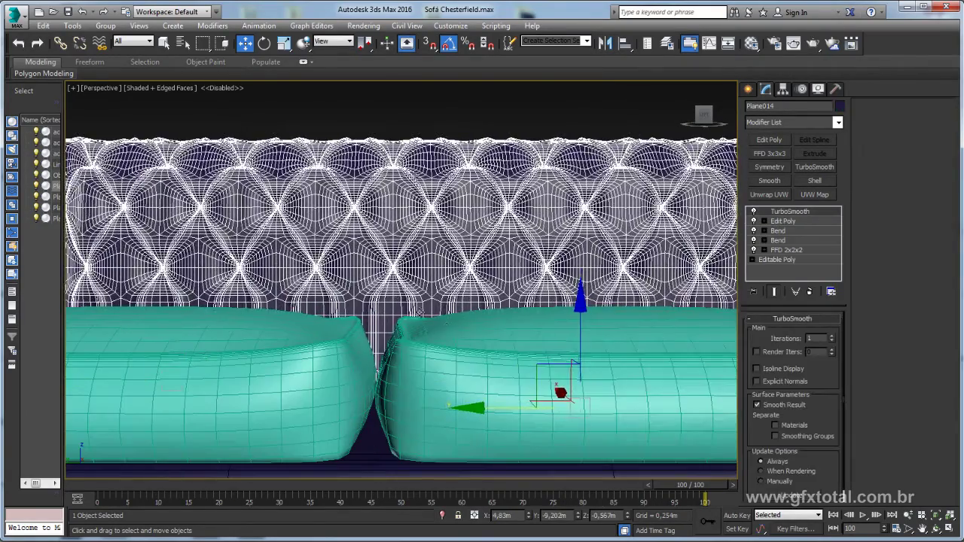
# Step: Move acento002's FFD corner and side lattice points so it fits against its neighbour
pyautogui.click(456, 345)
pyautogui.click(771, 213)
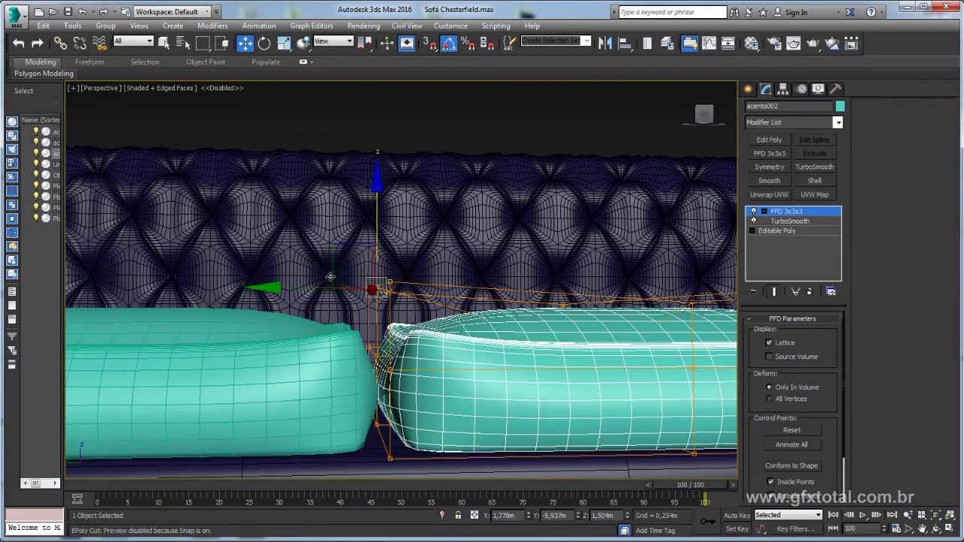
pyautogui.keyDown('alt'); pyautogui.moveTo(279, 232); pyautogui.dragTo(310, 231, button='middle'); pyautogui.keyUp('alt')
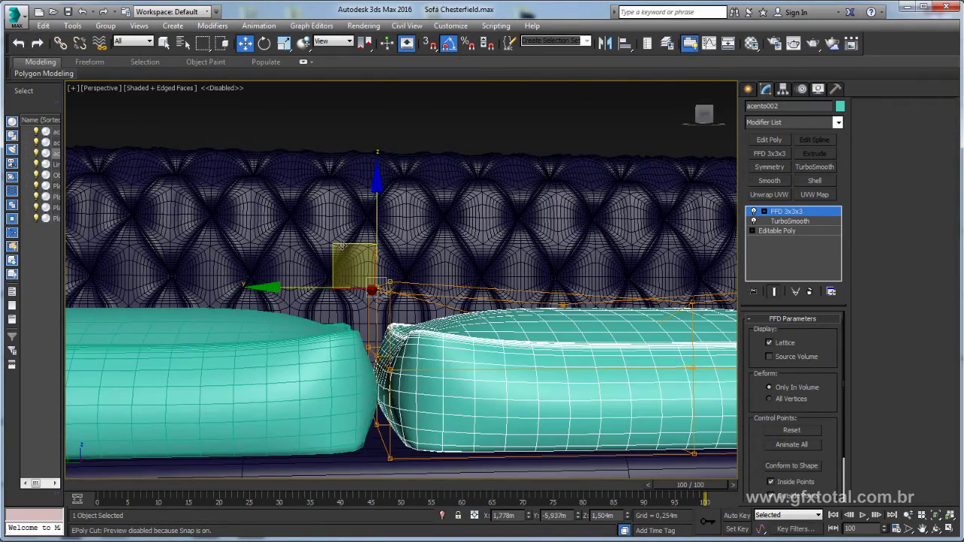
pyautogui.moveTo(354, 265); pyautogui.dragTo(354, 280)
pyautogui.keyDown('alt'); pyautogui.moveTo(354, 280); pyautogui.dragTo(387, 354, button='middle'); pyautogui.keyUp('alt')
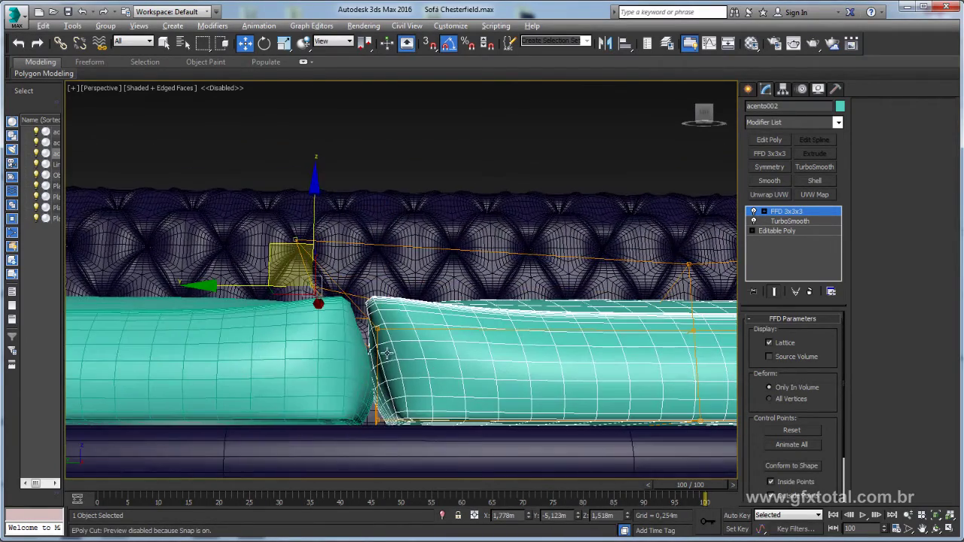
pyautogui.moveTo(356, 444)
pyautogui.mouseDown()
pyautogui.moveTo(392, 406)
pyautogui.moveTo(325, 386)
pyautogui.mouseUp()
pyautogui.keyDown('alt'); pyautogui.moveTo(329, 361); pyautogui.dragTo(274, 339, button='middle'); pyautogui.keyUp('alt')
pyautogui.click(376, 358)
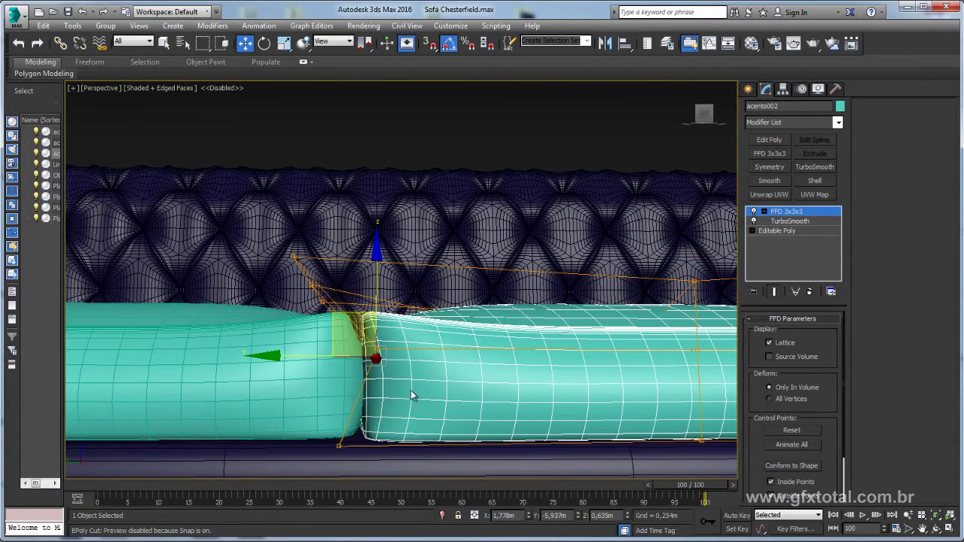
pyautogui.scroll(-5, 354, 353)
pyautogui.scroll(2, 452, 346)
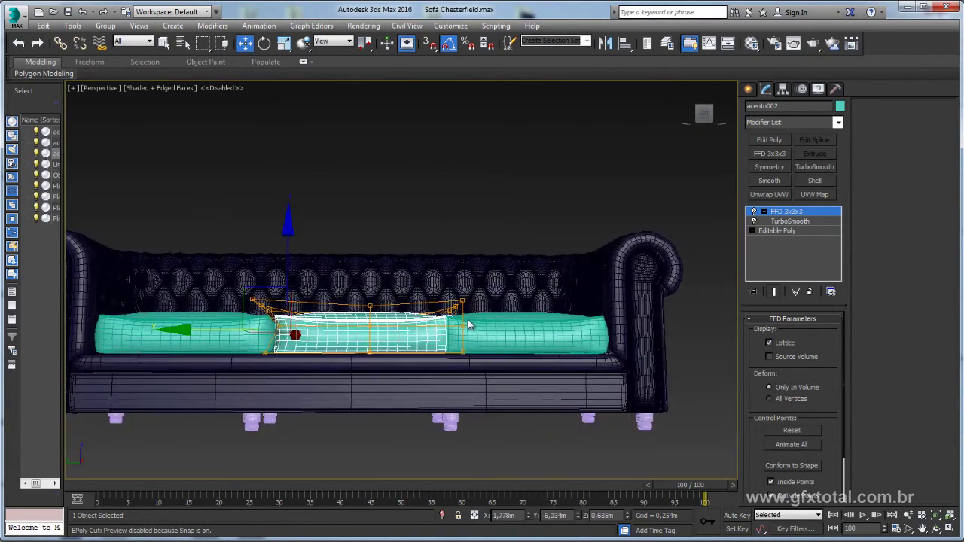
pyautogui.scroll(3, 463, 345)
# Step: Slide acento001 along Y against the middle cushion and reshape its FFD 3x3x3 lattice points
pyautogui.click(551, 325)
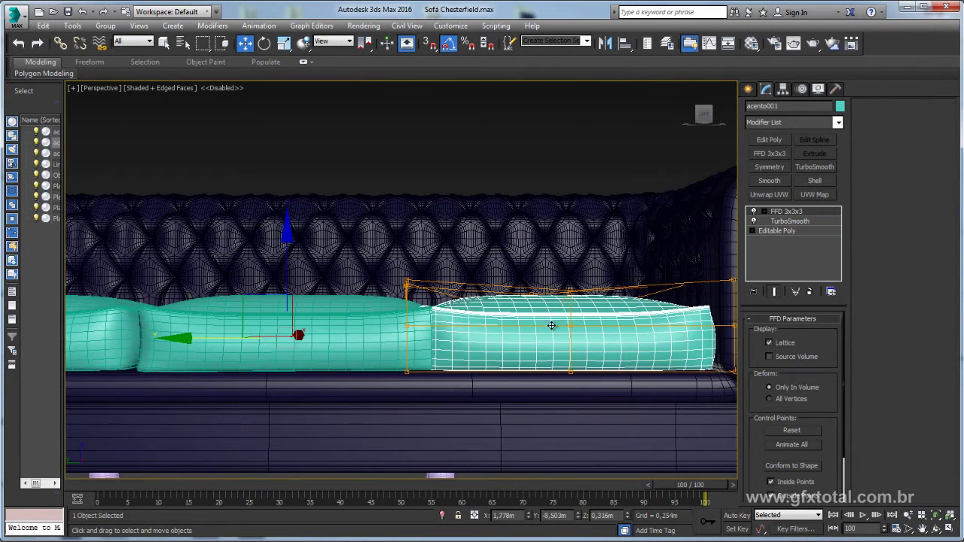
pyautogui.moveTo(216, 340); pyautogui.dragTo(256, 339)
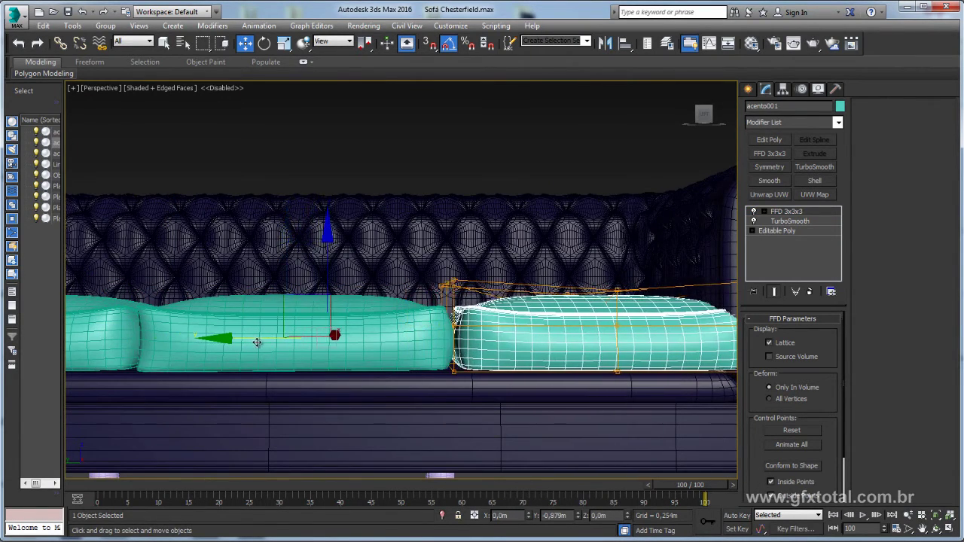
pyautogui.moveTo(257, 339)
pyautogui.keyDown('alt'); pyautogui.mouseDown(button='middle')
pyautogui.moveTo(429, 329)
pyautogui.moveTo(452, 316)
pyautogui.mouseUp(button='middle'); pyautogui.keyUp('alt')
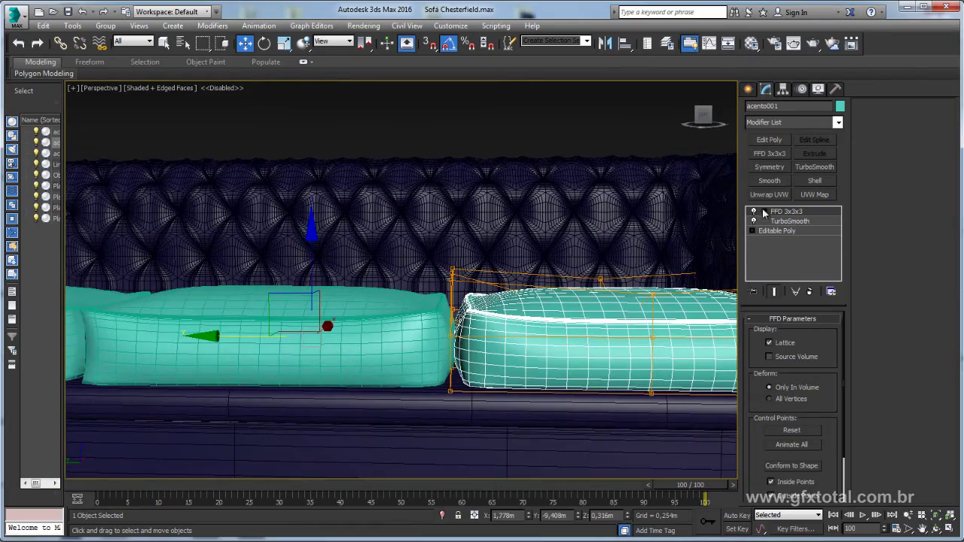
pyautogui.click(764, 211)
pyautogui.click(796, 221)
pyautogui.moveTo(427, 289); pyautogui.dragTo(482, 301)
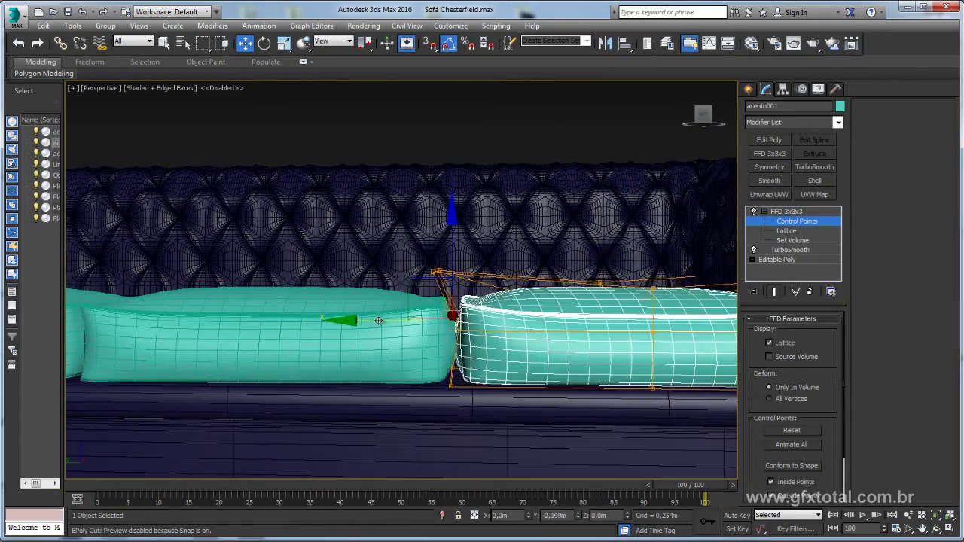
pyautogui.scroll(3, 486, 314)
pyautogui.keyDown('alt'); pyautogui.moveTo(482, 301); pyautogui.dragTo(467, 376, button='middle'); pyautogui.keyUp('alt')
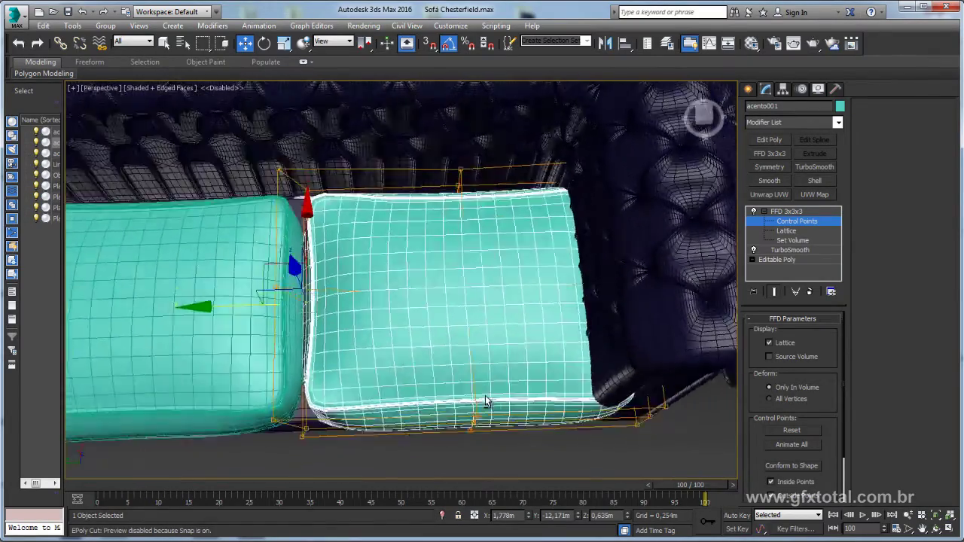
pyautogui.click(460, 413)
pyautogui.moveTo(460, 413)
pyautogui.keyDown('alt'); pyautogui.mouseDown(button='middle')
pyautogui.moveTo(461, 347)
pyautogui.moveTo(375, 334)
pyautogui.moveTo(488, 283)
pyautogui.mouseUp(button='middle'); pyautogui.keyUp('alt')
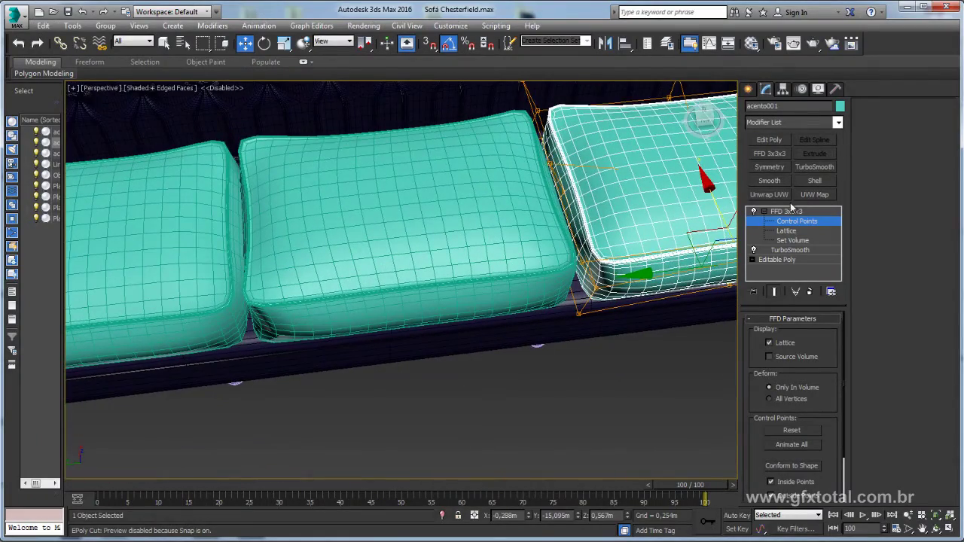
pyautogui.click(772, 212)
# Step: Select the middle cushion acento002 and lower its top control points in Z
pyautogui.moveTo(466, 226)
pyautogui.keyDown('alt'); pyautogui.mouseDown(button='middle')
pyautogui.moveTo(487, 249)
pyautogui.moveTo(564, 178)
pyautogui.mouseUp(button='middle'); pyautogui.keyUp('alt')
pyautogui.click(564, 179)
pyautogui.moveTo(570, 118); pyautogui.dragTo(572, 119)
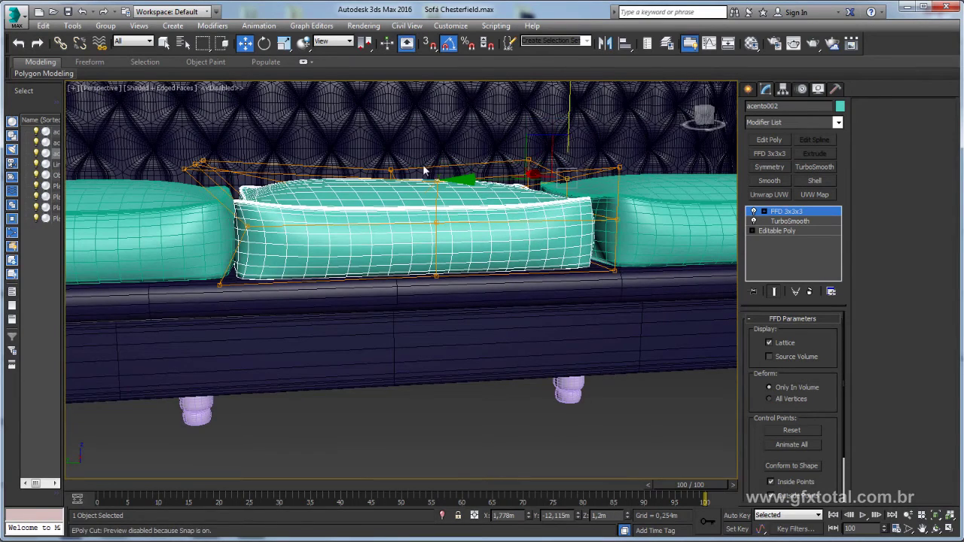
# Step: Select the left, middle and right cushions and add one FFD 2x2x2 modifier to them
pyautogui.hotkey('shift', 'z')
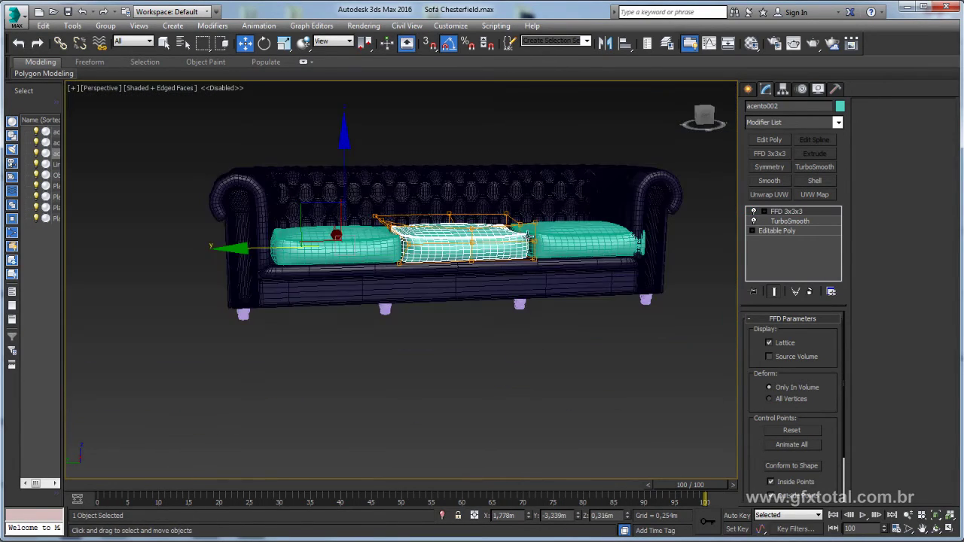
pyautogui.click(341, 259)
pyautogui.keyDown('ctrl'); pyautogui.click(448, 250); pyautogui.keyUp('ctrl')
pyautogui.keyDown('ctrl'); pyautogui.click(624, 237); pyautogui.keyUp('ctrl')
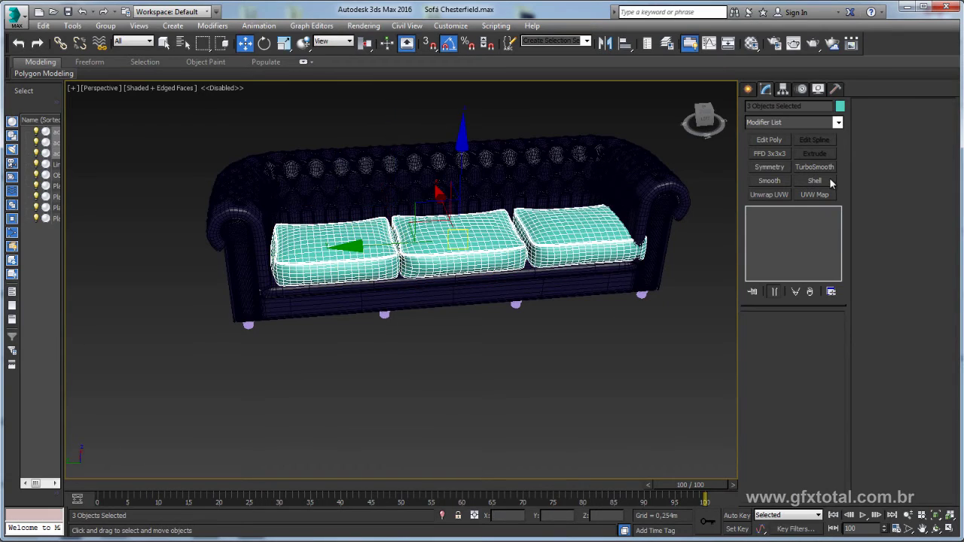
pyautogui.click(838, 123)
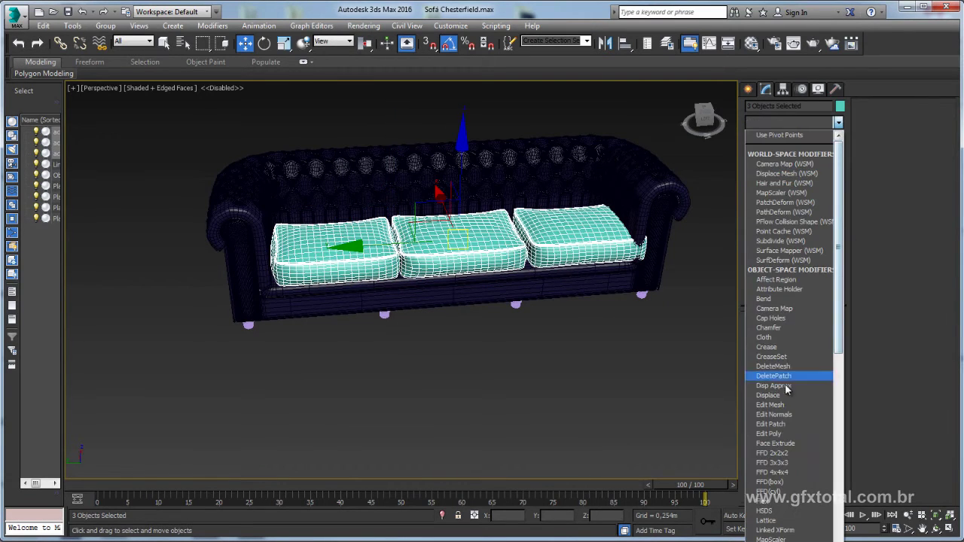
pyautogui.click(783, 455)
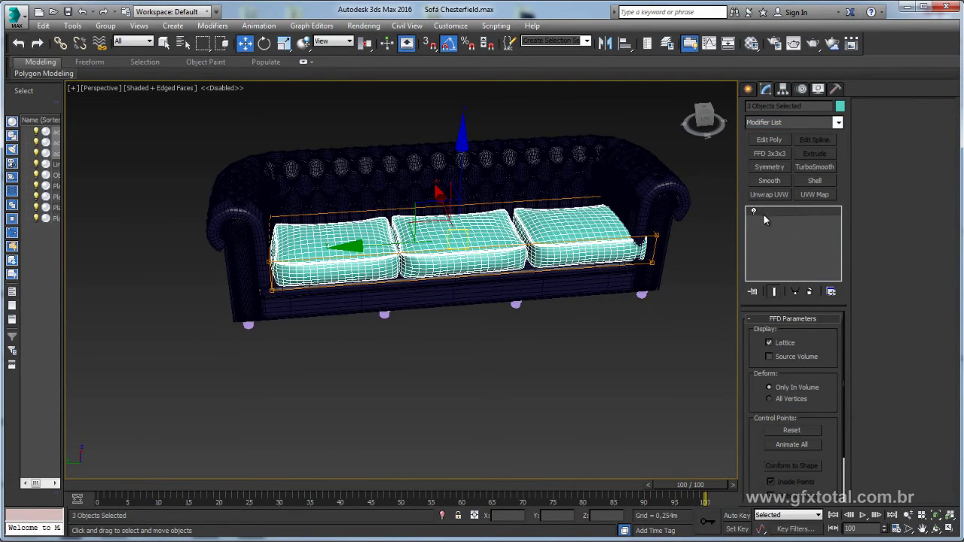
# Step: Select the lattice's right-end control points and stretch them outward
pyautogui.press('1')
pyautogui.moveTo(688, 176); pyautogui.dragTo(585, 312)
pyautogui.keyDown('alt'); pyautogui.moveTo(452, 361); pyautogui.dragTo(512, 354, button='middle'); pyautogui.keyUp('alt')
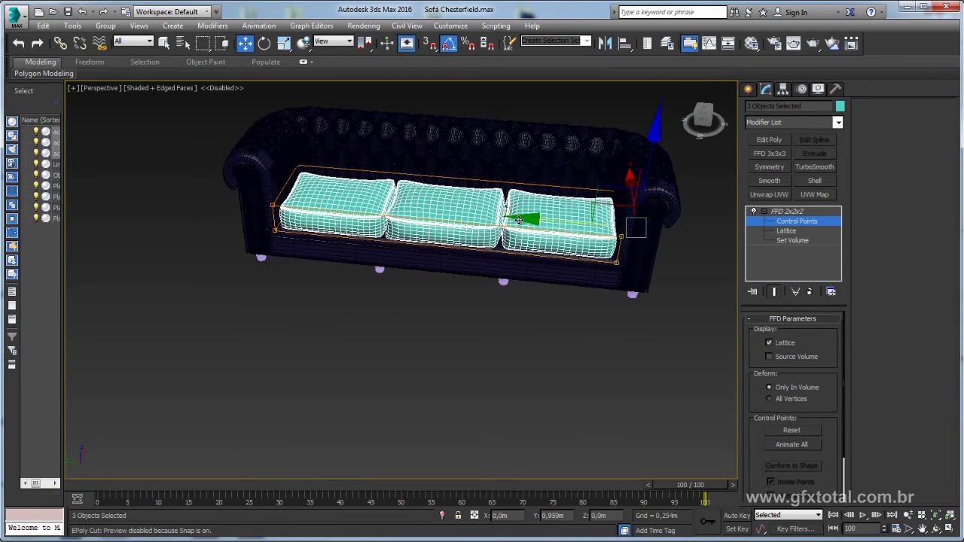
pyautogui.moveTo(522, 220); pyautogui.dragTo(533, 220)
# Step: Leave Control Points, select all nine sofa objects and open the Object Color dialog
pyautogui.click(700, 119)
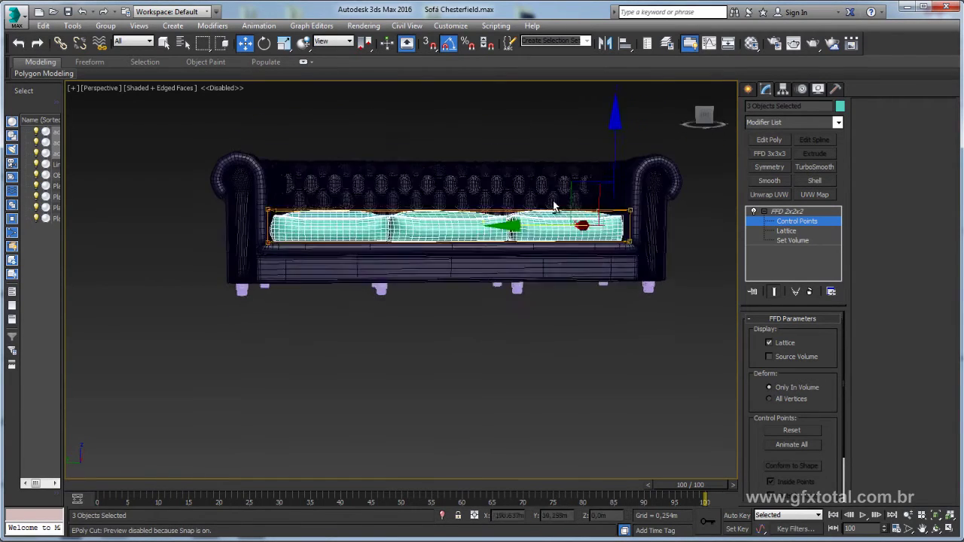
pyautogui.click(764, 211)
pyautogui.moveTo(701, 127); pyautogui.dragTo(214, 317)
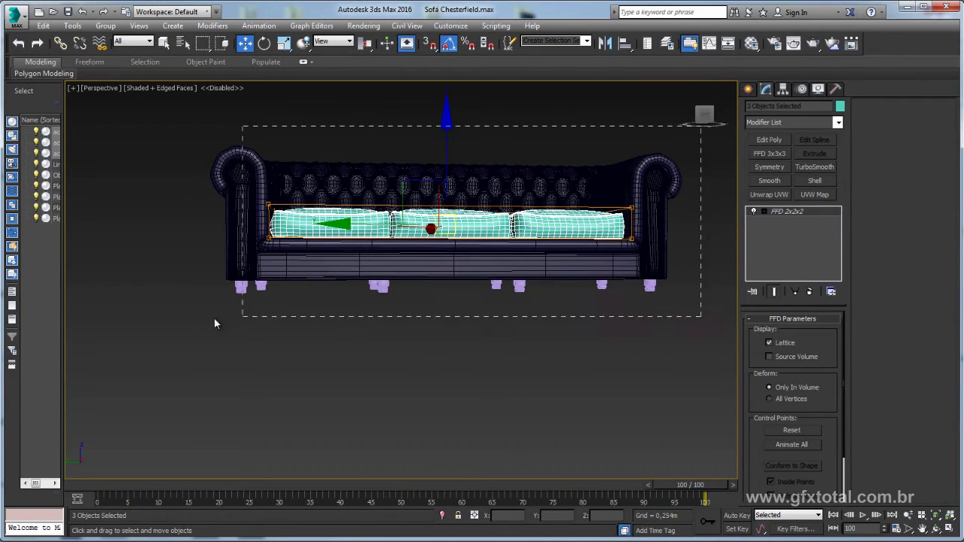
pyautogui.click(841, 107)
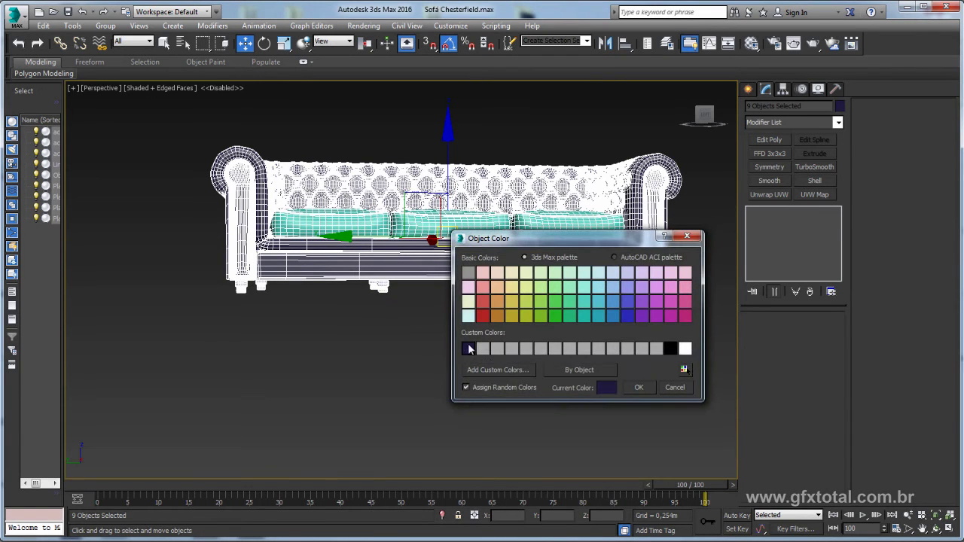
# Step: Apply the dark blue custom colour to the sofa and turn off edged faces with F4
pyautogui.press('Return')
pyautogui.click(507, 324)
pyautogui.moveTo(507, 323)
pyautogui.keyDown('alt'); pyautogui.mouseDown(button='middle')
pyautogui.moveTo(493, 385)
pyautogui.moveTo(555, 360)
pyautogui.moveTo(541, 434)
pyautogui.moveTo(538, 352)
pyautogui.mouseUp(button='middle'); pyautogui.keyUp('alt')
pyautogui.scroll(4, 487, 383)
pyautogui.press('F4')
pyautogui.scroll(-5, 538, 373)
# Step: Move the back row of the shared FFD 2x2x2 control points along Z to meet the backrest
pyautogui.click(538, 353)
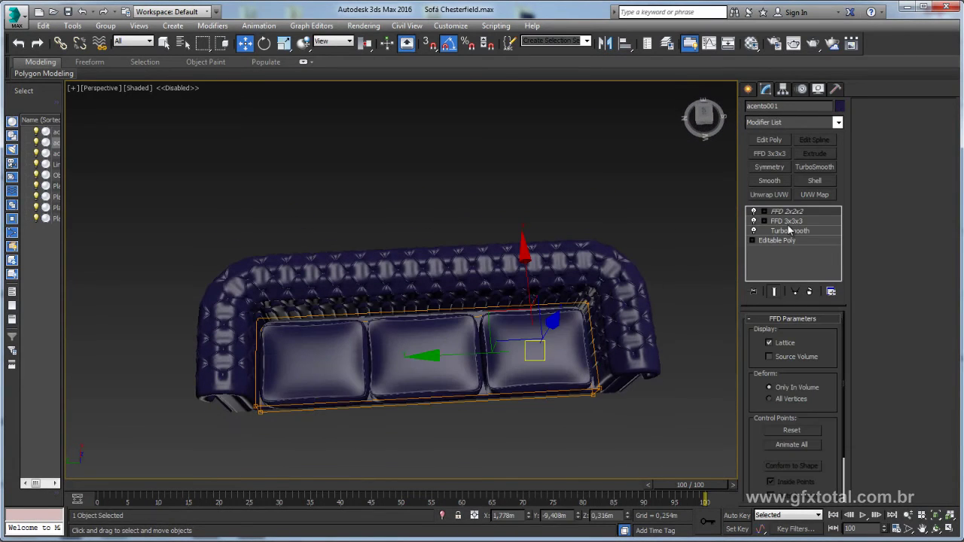
pyautogui.click(764, 212)
pyautogui.click(797, 220)
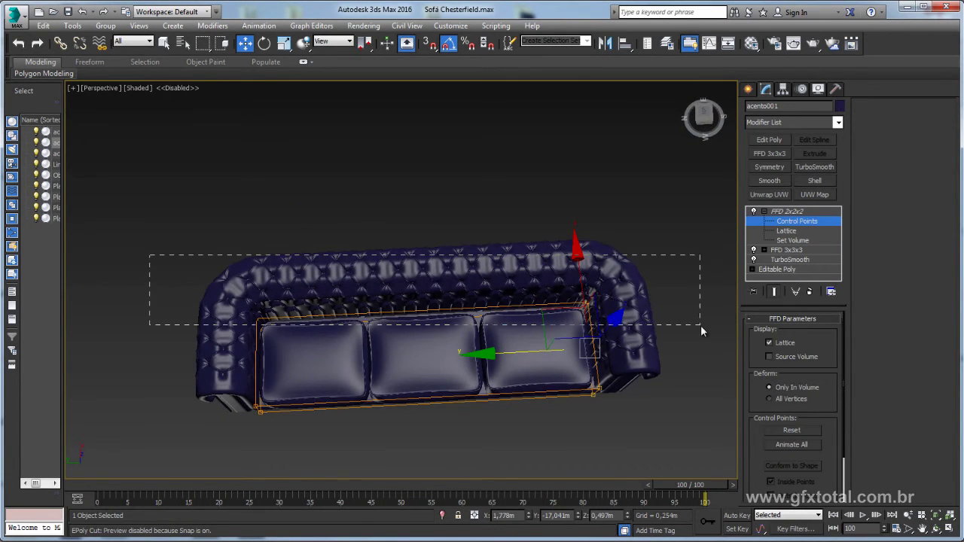
pyautogui.moveTo(701, 326); pyautogui.dragTo(700, 325)
pyautogui.keyDown('alt'); pyautogui.moveTo(701, 325); pyautogui.dragTo(214, 200, button='middle'); pyautogui.keyUp('alt')
pyautogui.moveTo(283, 288); pyautogui.dragTo(283, 289)
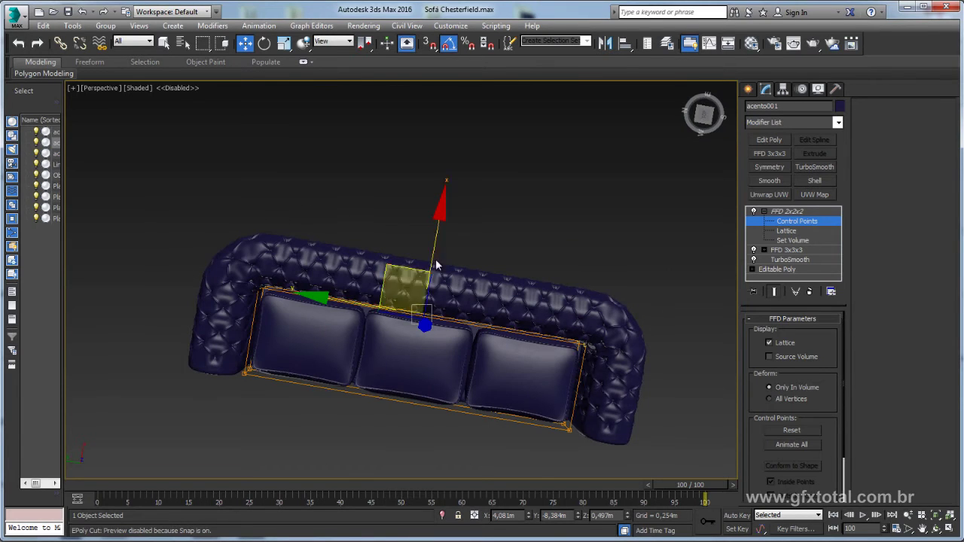
pyautogui.moveTo(428, 283); pyautogui.dragTo(445, 235)
pyautogui.keyDown('alt'); pyautogui.moveTo(445, 235); pyautogui.dragTo(419, 235, button='middle'); pyautogui.keyUp('alt')
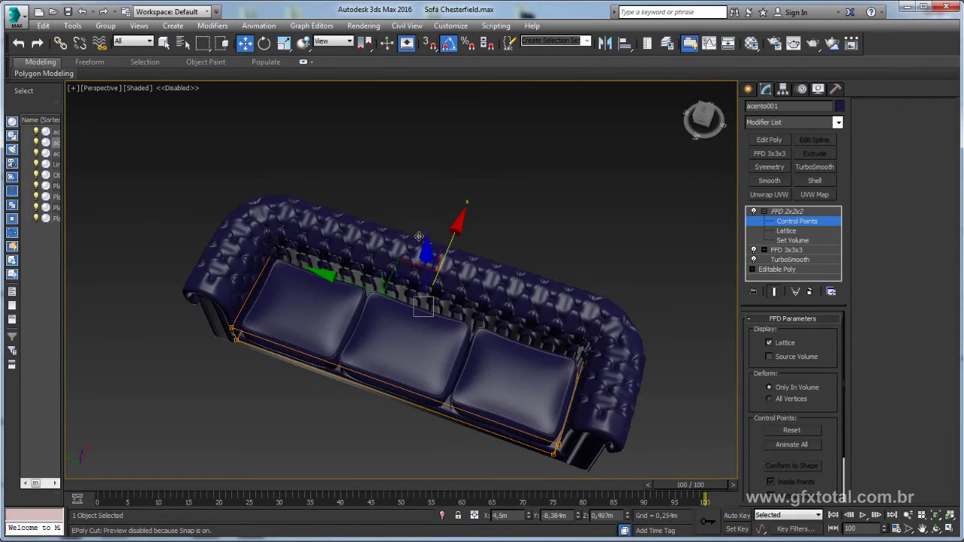
pyautogui.scroll(5, 447, 280)
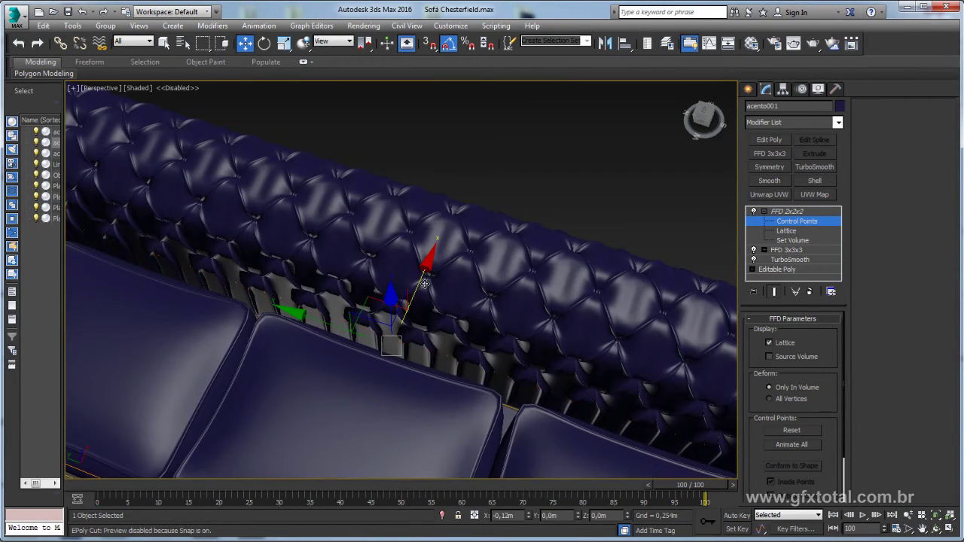
pyautogui.keyDown('alt'); pyautogui.moveTo(436, 296); pyautogui.dragTo(652, 229, button='middle'); pyautogui.keyUp('alt')
# Step: Exit Control Points, select all sofa parts and review the navy sofa from front and three-quarter views
pyautogui.click(787, 212)
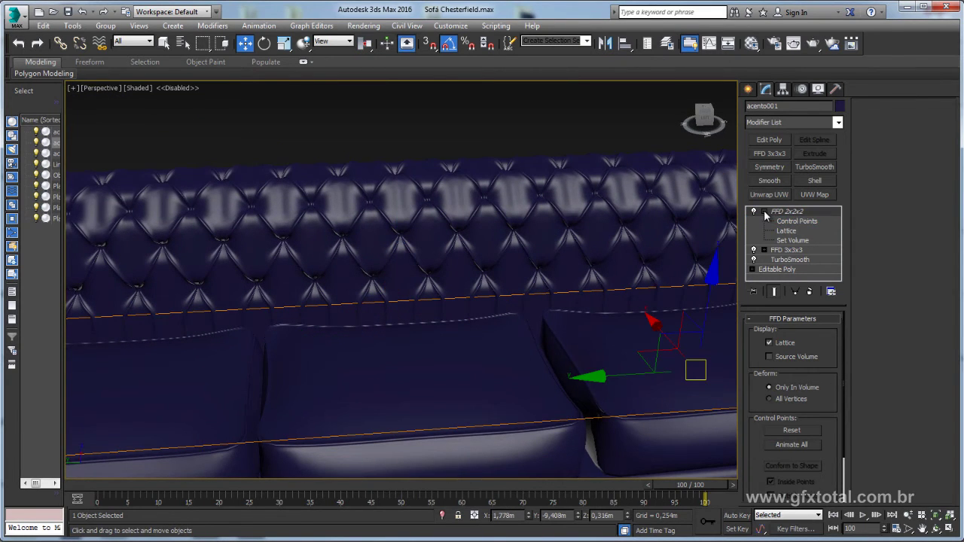
pyautogui.click(764, 212)
pyautogui.scroll(-8, 452, 264)
pyautogui.moveTo(469, 349)
pyautogui.keyDown('alt'); pyautogui.mouseDown(button='middle')
pyautogui.moveTo(472, 317)
pyautogui.moveTo(450, 333)
pyautogui.mouseUp(button='middle'); pyautogui.keyUp('alt')
pyautogui.scroll(2, 434, 319)
pyautogui.scroll(3, 436, 317)
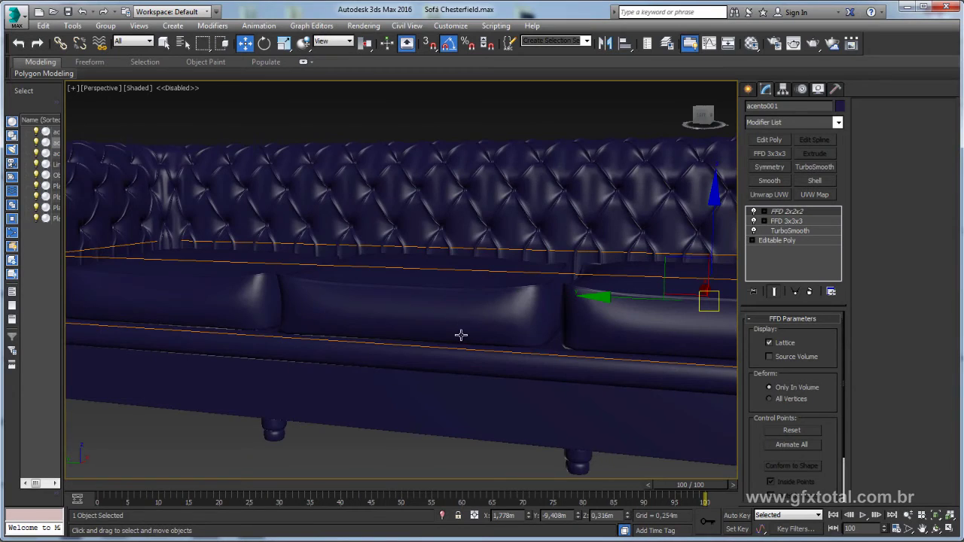
pyautogui.scroll(-3, 482, 331)
pyautogui.scroll(-3, 495, 352)
pyautogui.scroll(-3, 520, 328)
pyautogui.keyDown('alt'); pyautogui.moveTo(523, 324); pyautogui.dragTo(601, 357, button='middle'); pyautogui.keyUp('alt')
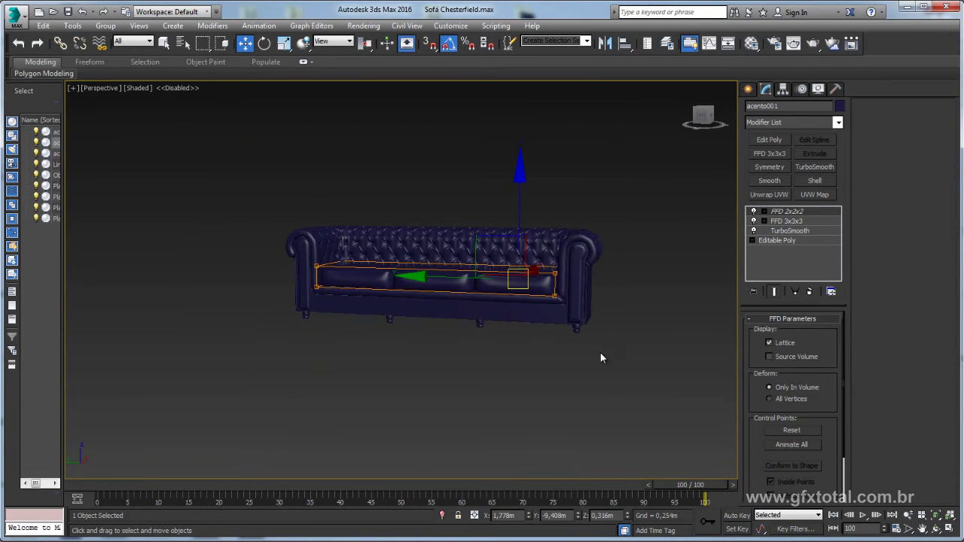
pyautogui.hotkey('ctrl', 'a')
pyautogui.moveTo(334, 224)
pyautogui.keyDown('alt'); pyautogui.mouseDown(button='middle')
pyautogui.moveTo(360, 241)
pyautogui.moveTo(429, 229)
pyautogui.mouseUp(button='middle'); pyautogui.keyUp('alt')
pyautogui.scroll(3, 361, 241)
pyautogui.keyDown('alt'); pyautogui.moveTo(563, 265); pyautogui.dragTo(498, 395, button='middle'); pyautogui.keyUp('alt')
pyautogui.click(506, 420)
pyautogui.scroll(5, 453, 281)
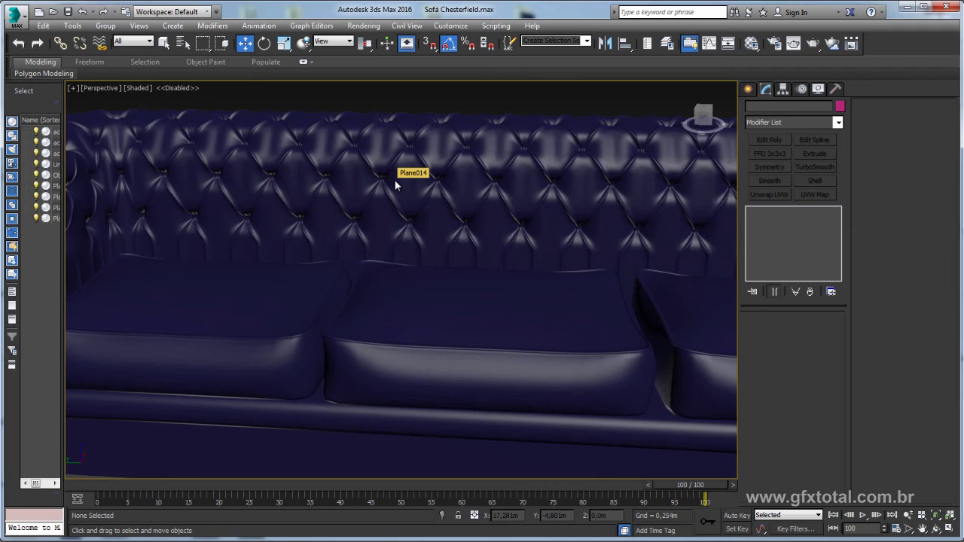
pyautogui.scroll(-5, 413, 180)
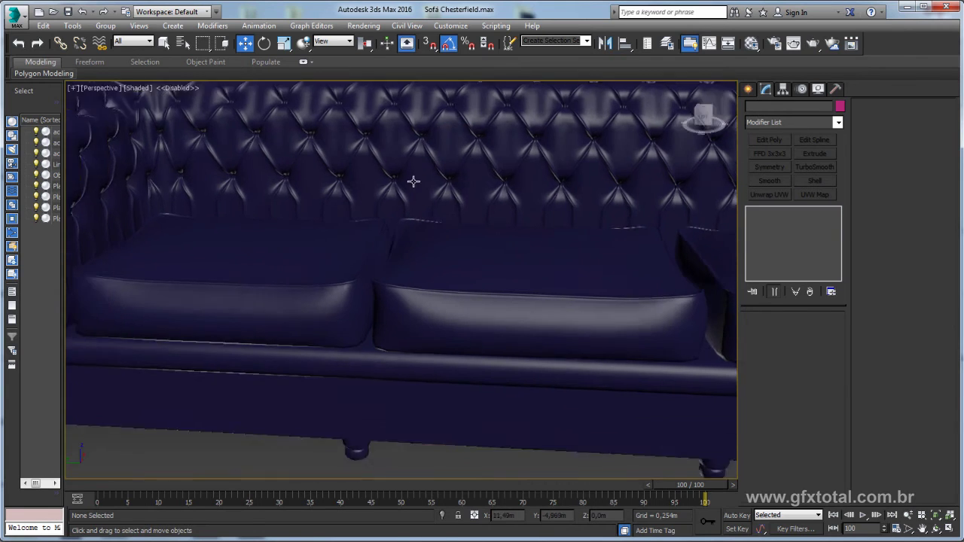
pyautogui.scroll(-5, 431, 237)
pyautogui.keyDown('alt'); pyautogui.moveTo(464, 245); pyautogui.dragTo(473, 219, button='middle'); pyautogui.keyUp('alt')
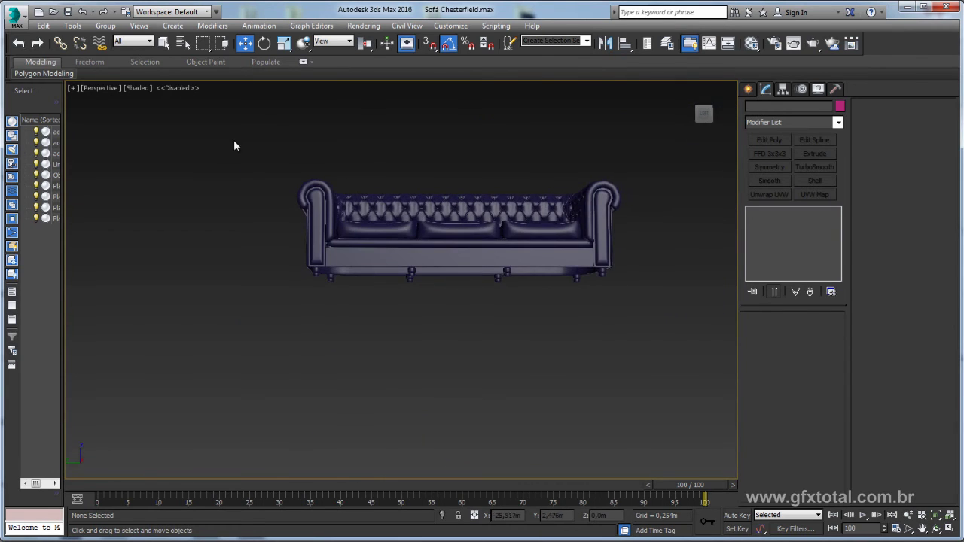
pyautogui.moveTo(693, 335); pyautogui.dragTo(694, 334)
pyautogui.moveTo(601, 273)
pyautogui.keyDown('alt'); pyautogui.mouseDown(button='middle')
pyautogui.moveTo(435, 328)
pyautogui.moveTo(513, 327)
pyautogui.mouseUp(button='middle'); pyautogui.keyUp('alt')
pyautogui.scroll(3, 434, 328)
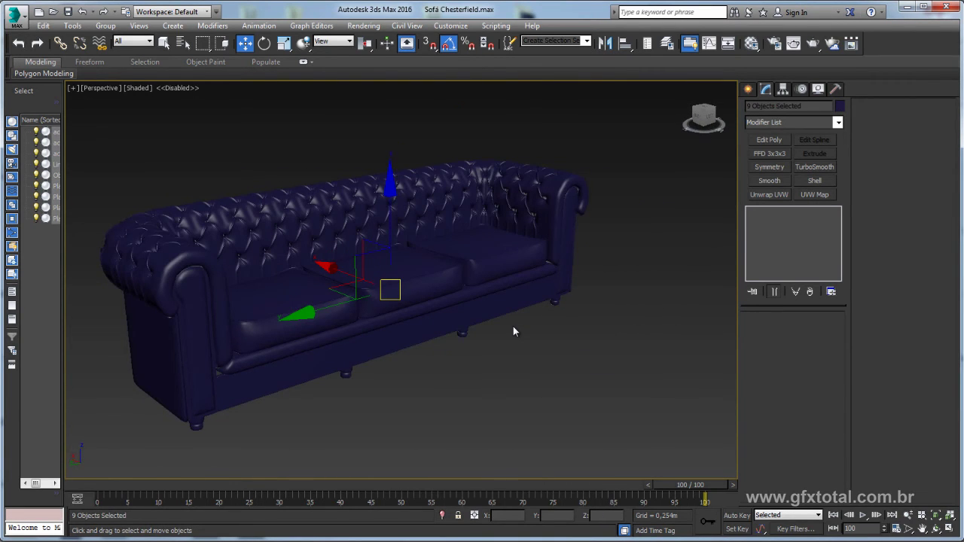
pyautogui.scroll(-4, 586, 349)
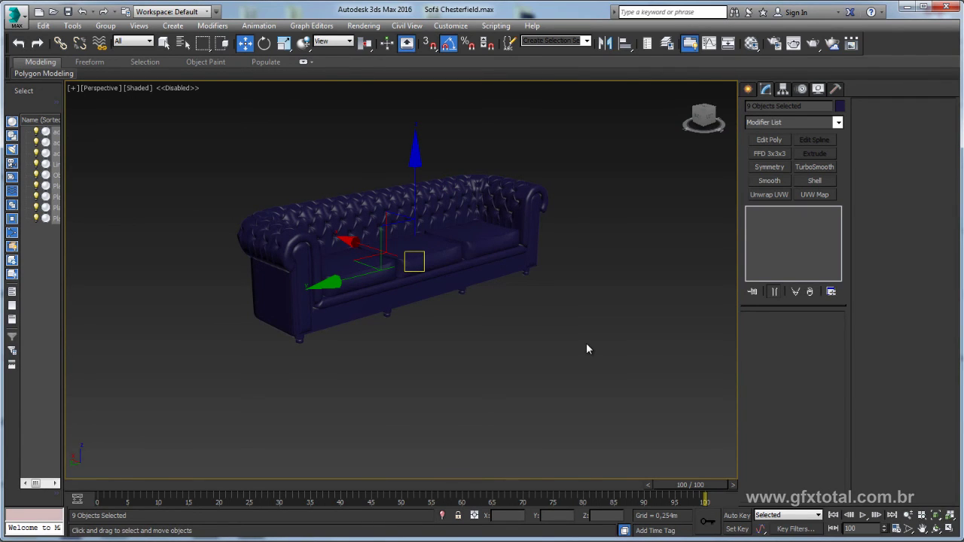
pyautogui.click(586, 347)
pyautogui.keyDown('alt'); pyautogui.moveTo(587, 347); pyautogui.dragTo(517, 318, button='middle'); pyautogui.keyUp('alt')
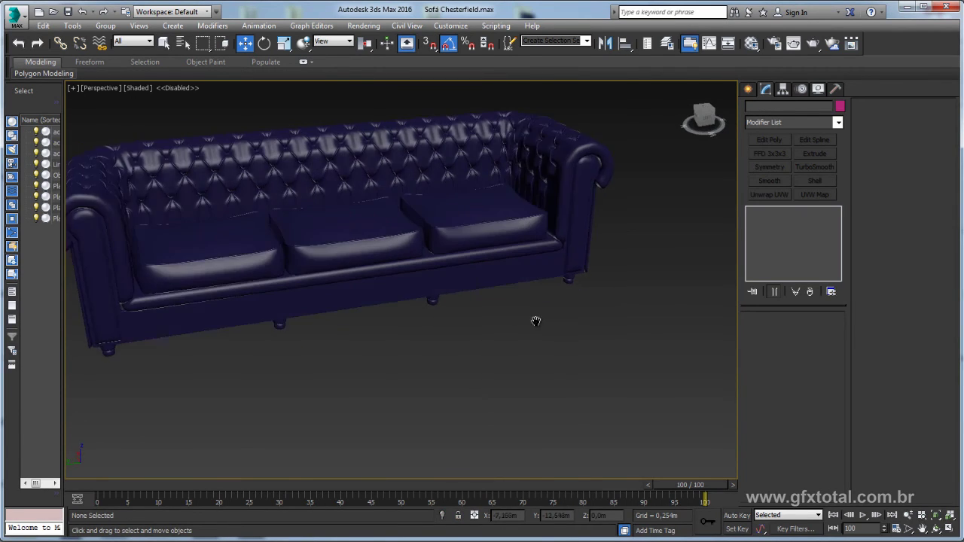
pyautogui.scroll(3, 614, 376)
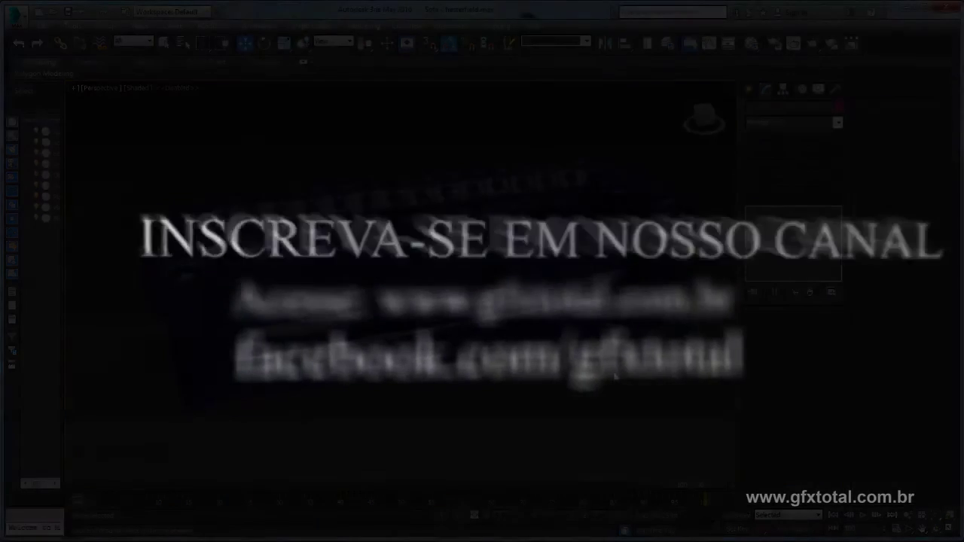